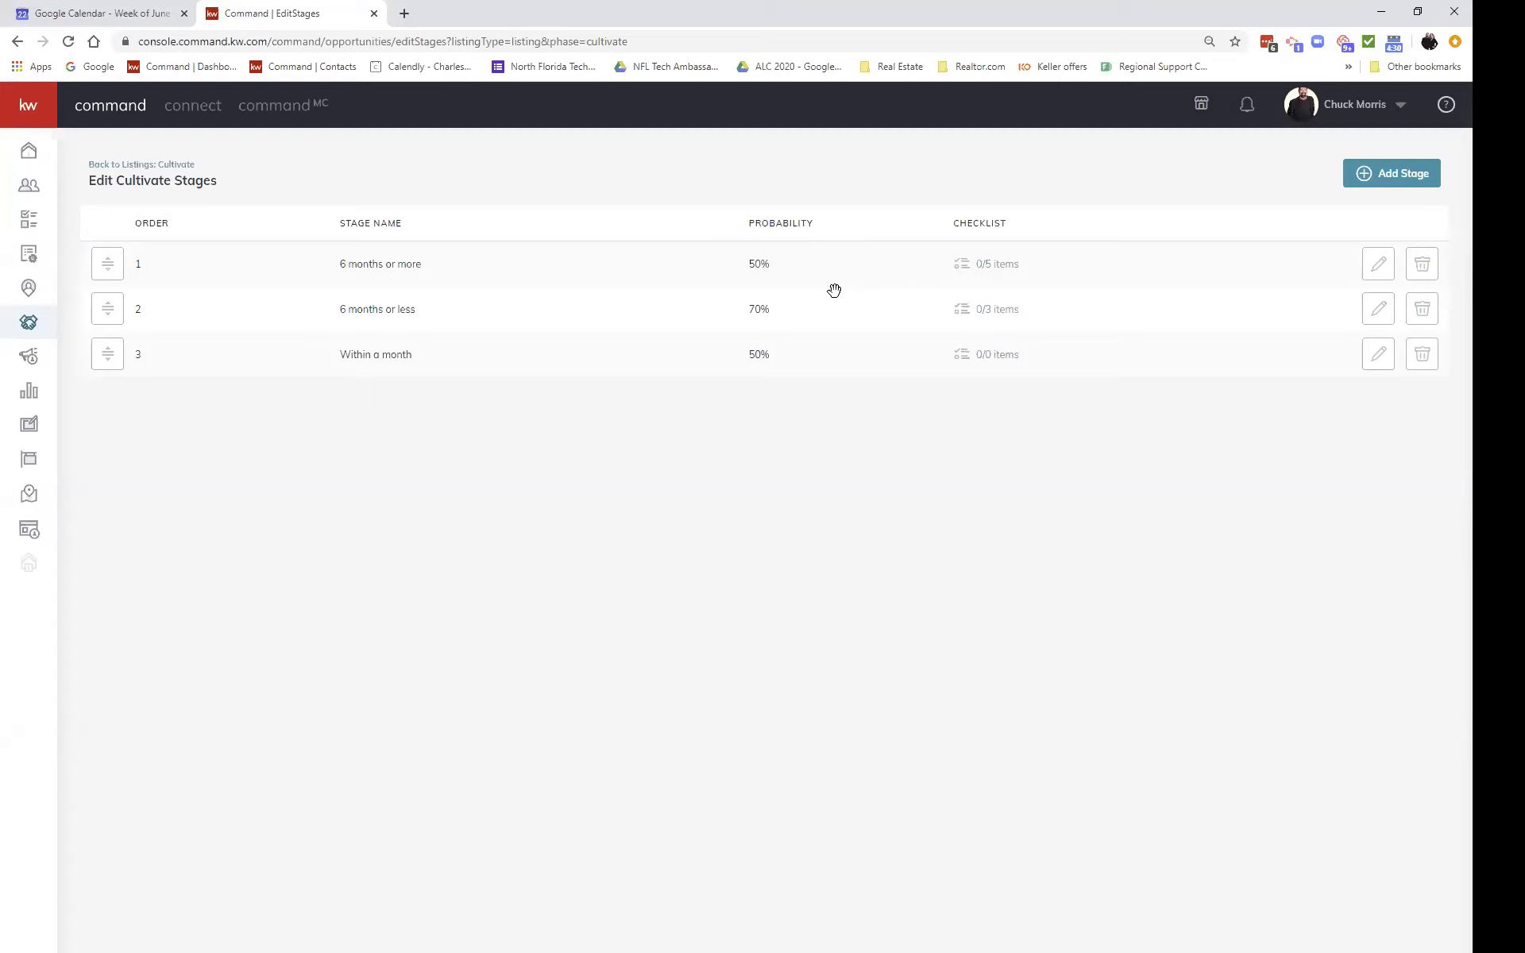
# Step: Try moving the email address item above phone number in the 6 months or more checklist, then discard it
pyautogui.click(994, 264)
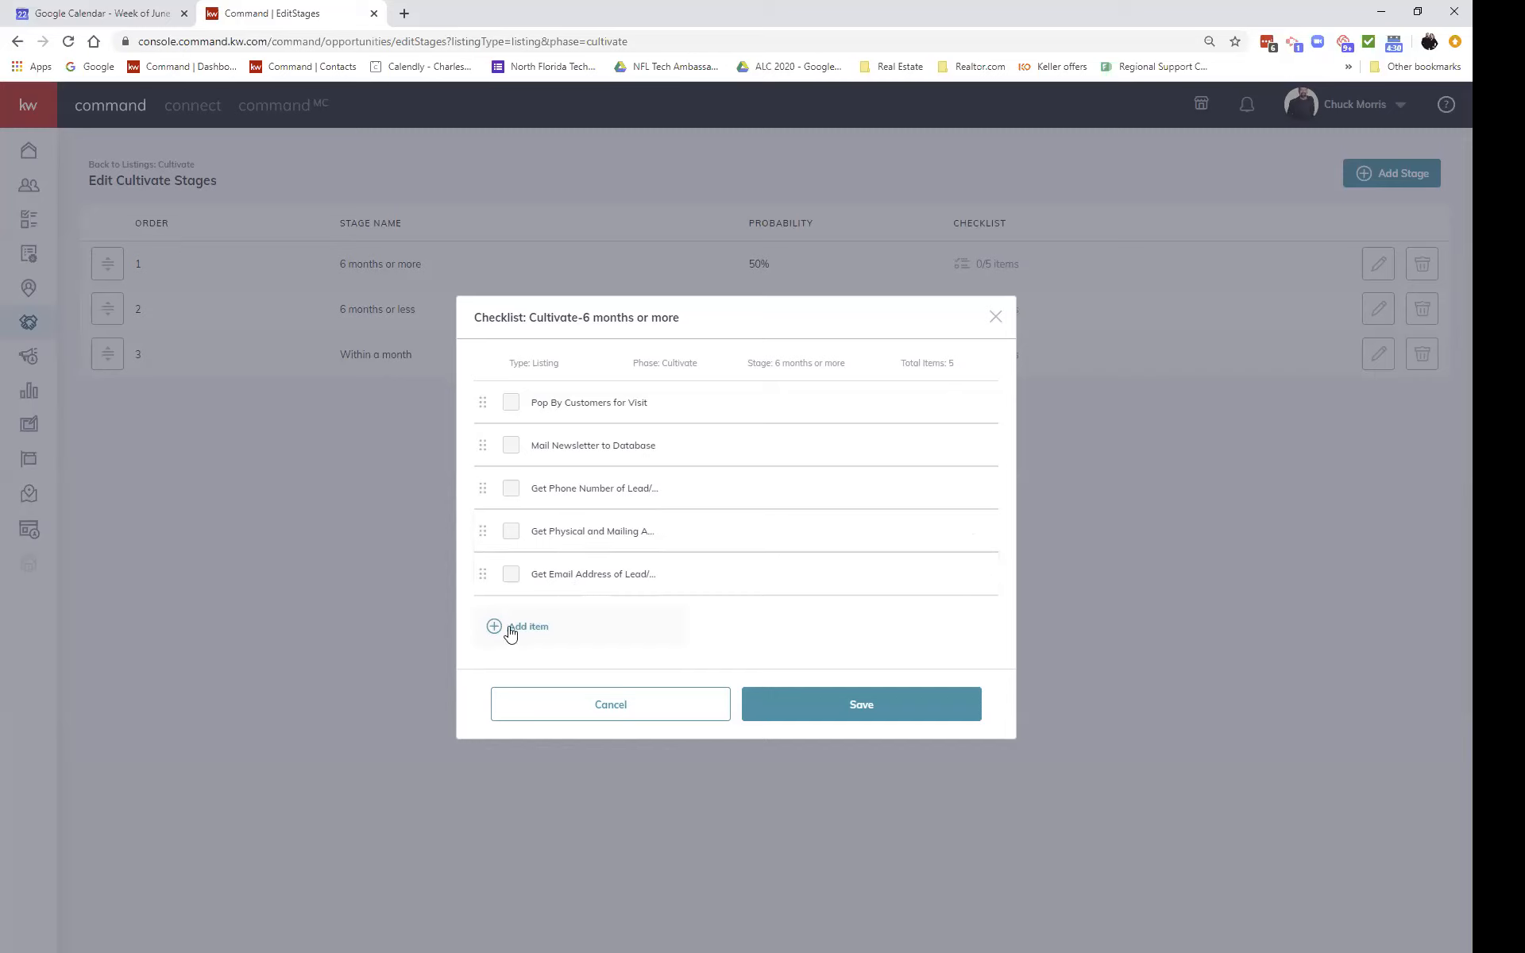
pyautogui.moveTo(480, 574); pyautogui.dragTo(475, 486)
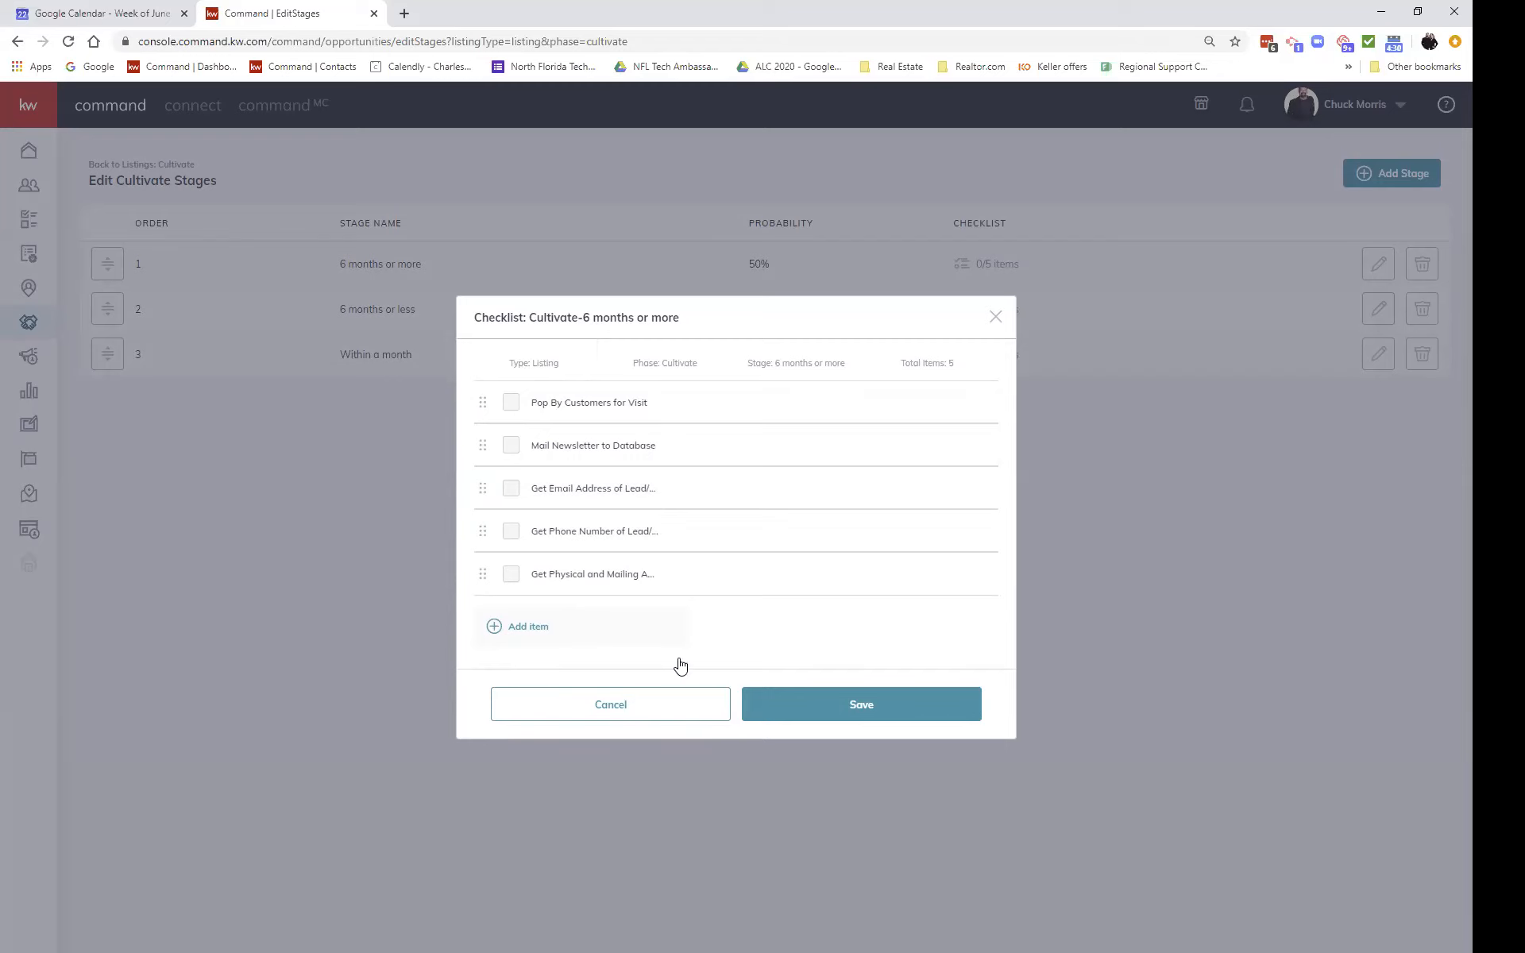
pyautogui.click(717, 711)
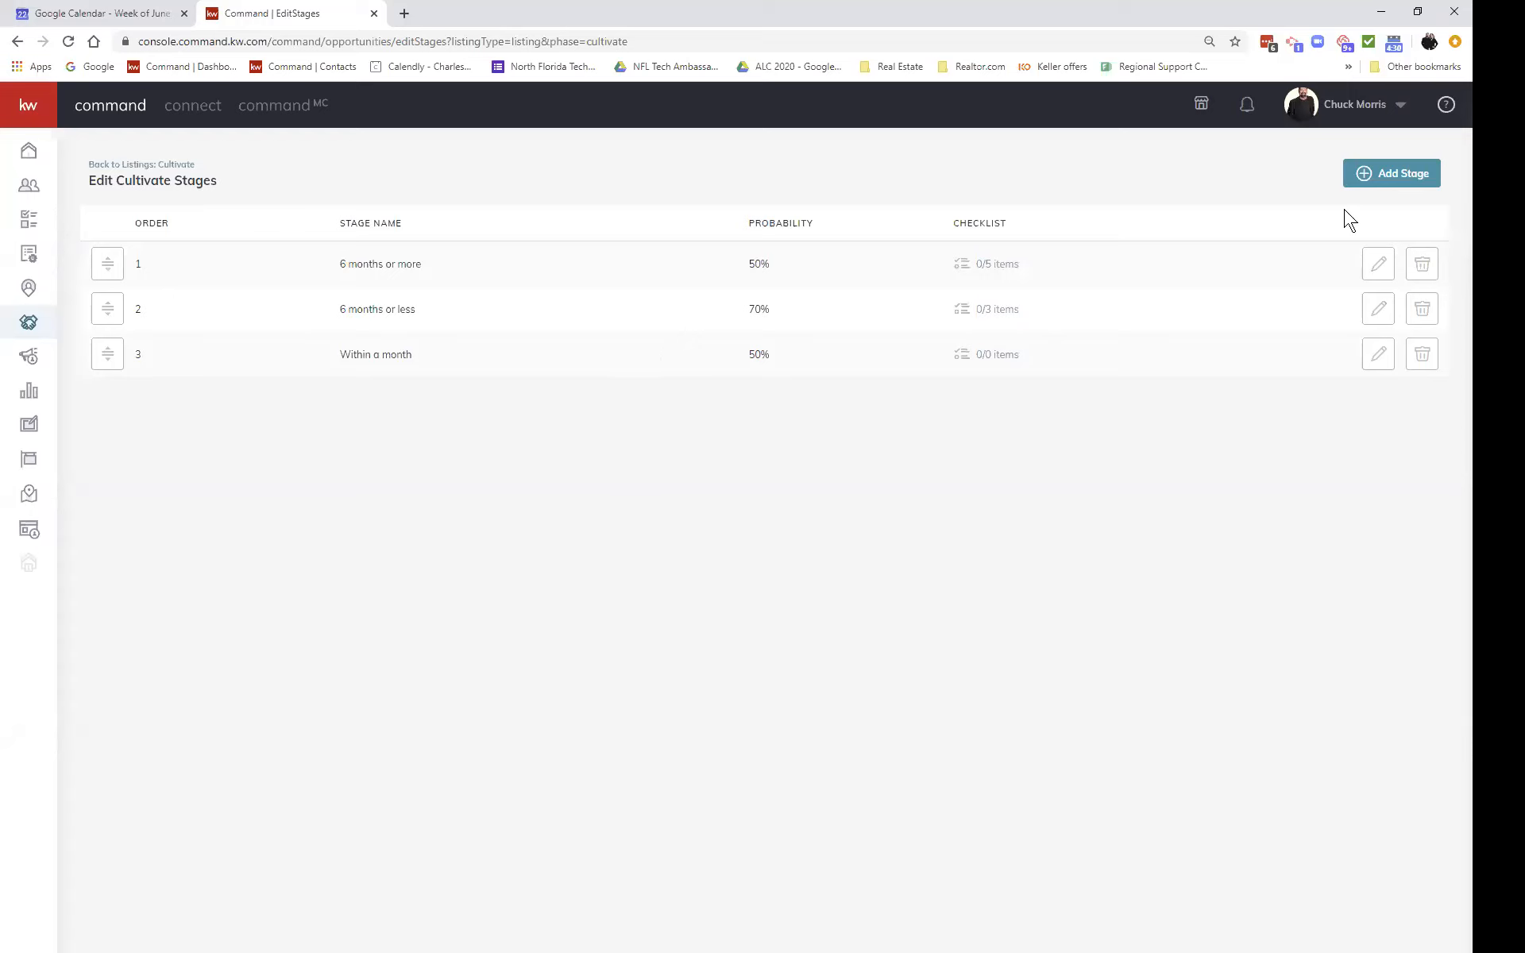
# Step: Add a Cultivate stage named 'More Than A Year' with 25% probability at position 1
pyautogui.click(1392, 177)
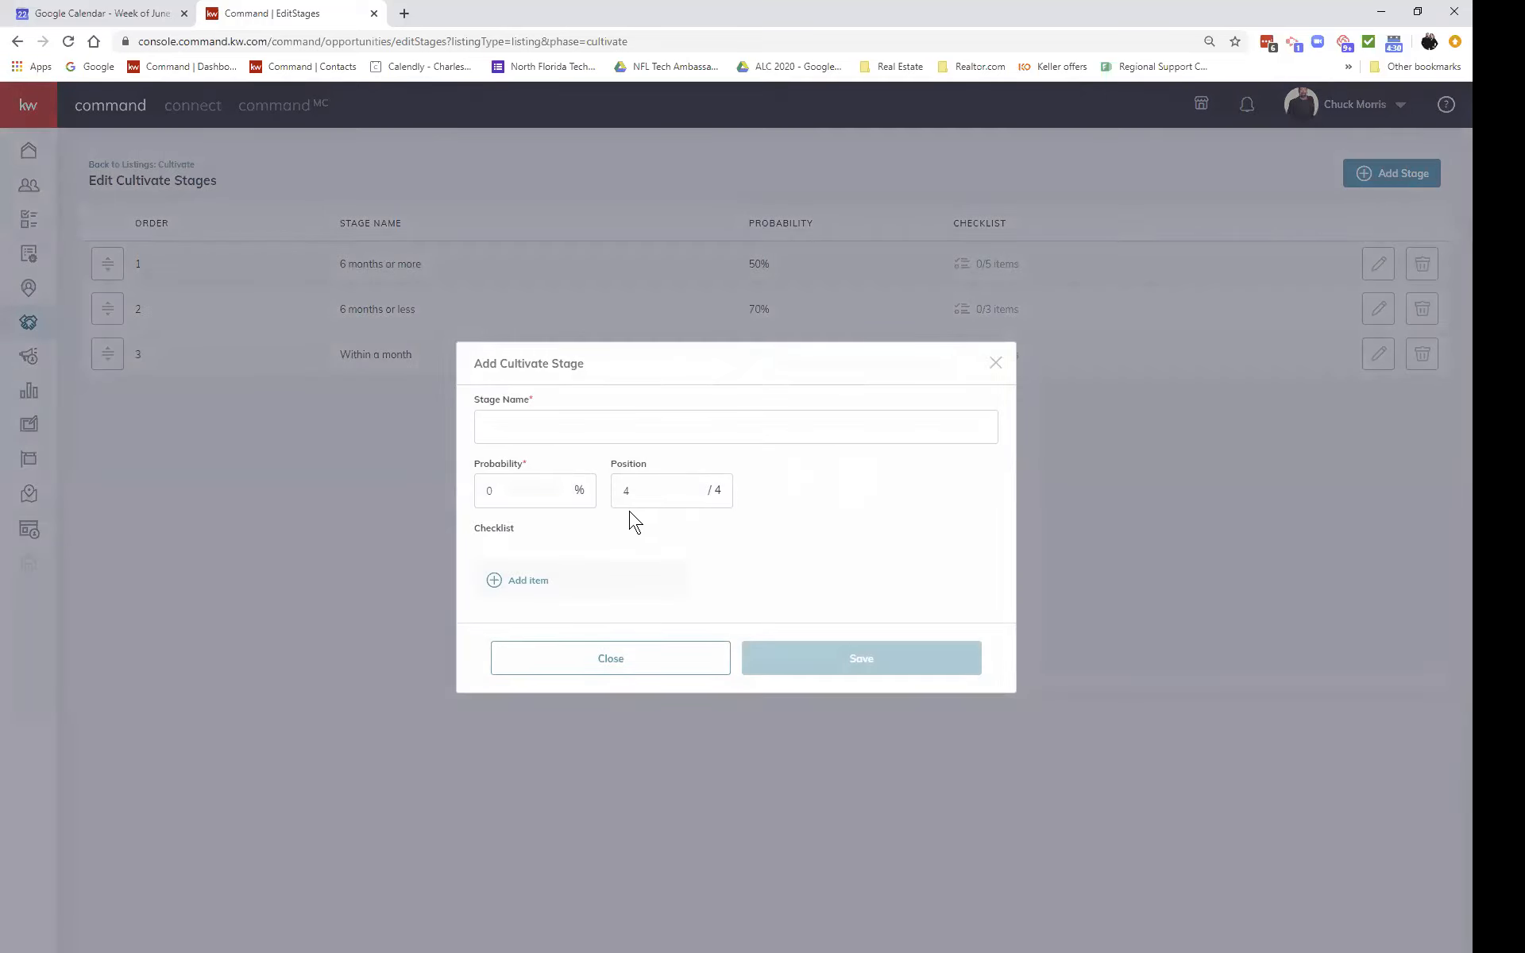
pyautogui.click(680, 418)
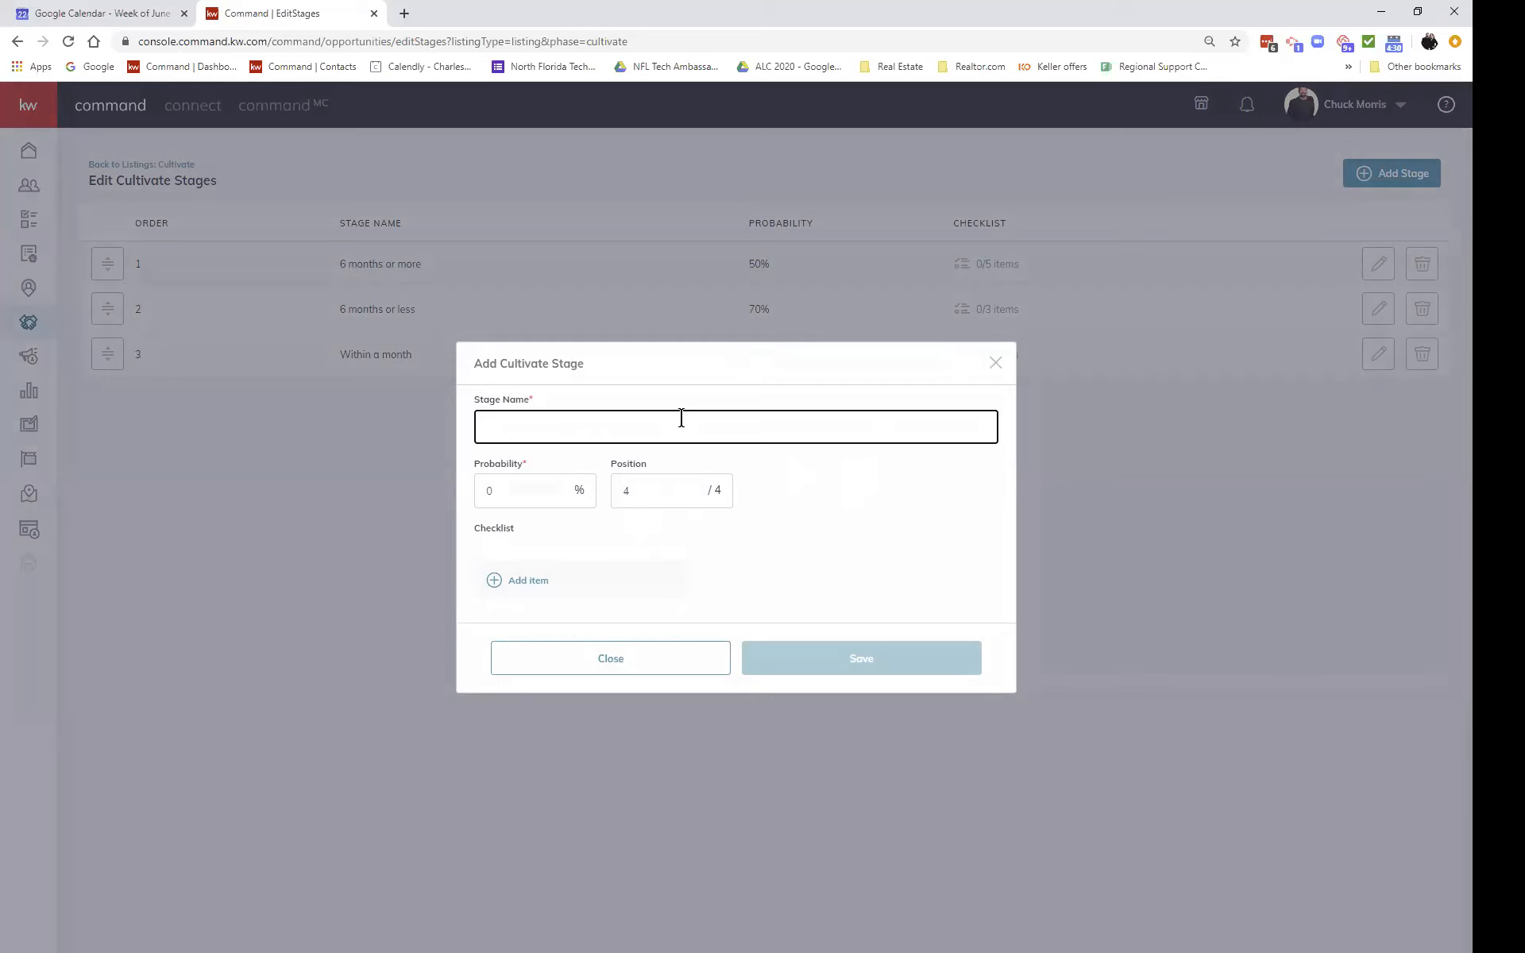
pyautogui.write('More Tahn A')
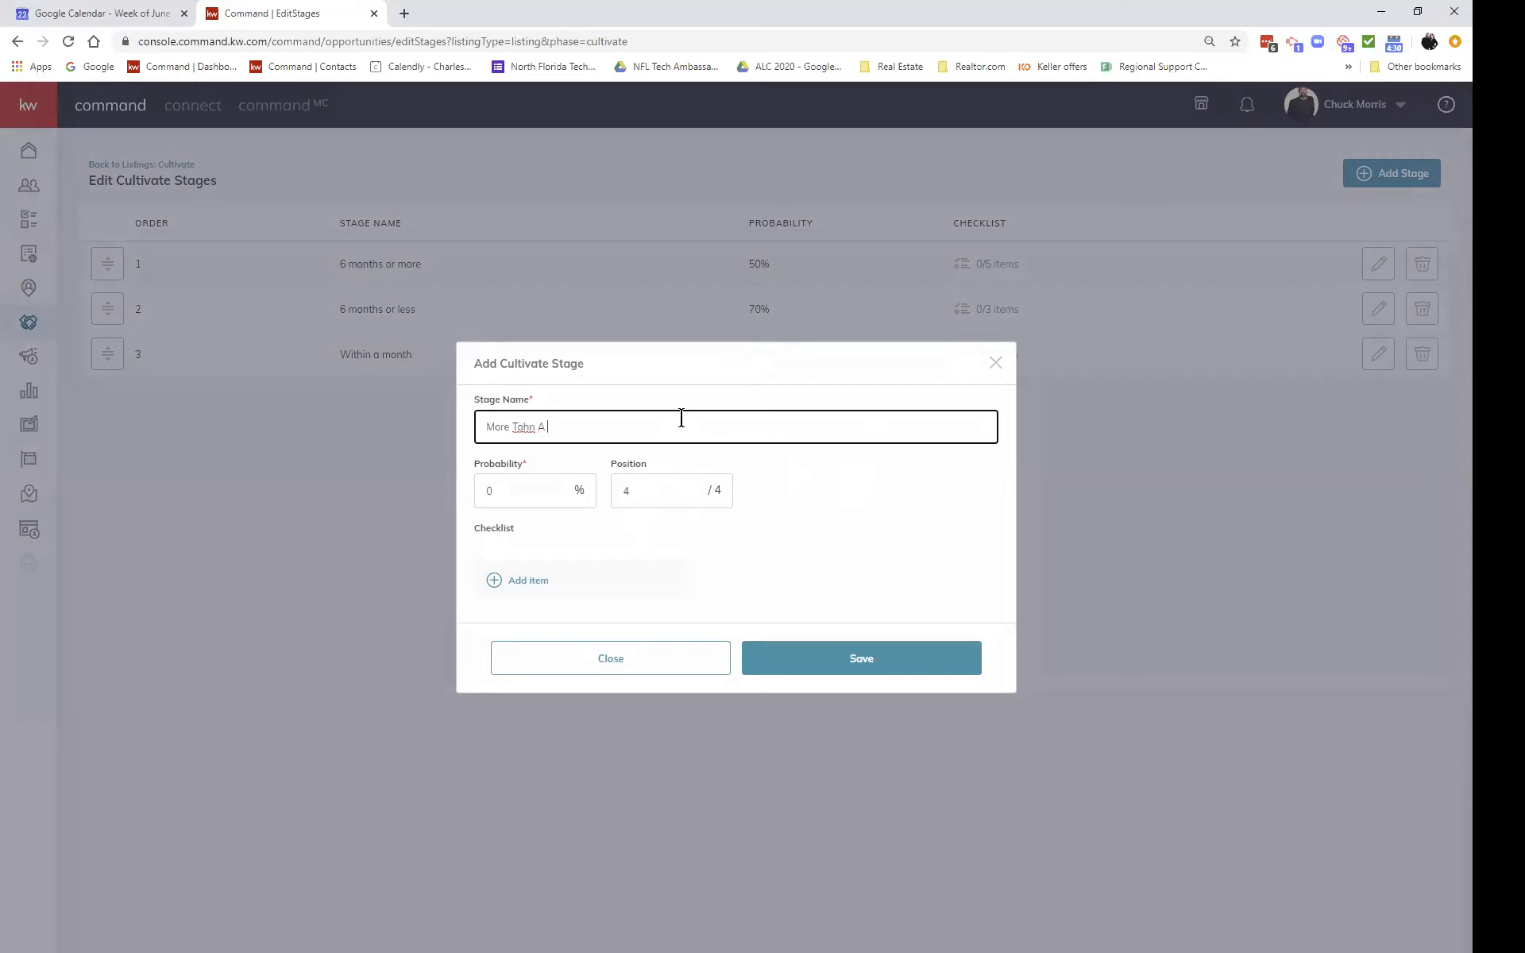
pyautogui.press('BackSpace')
pyautogui.press('BackSpace')
pyautogui.press('BackSpace')
pyautogui.write('han ')
pyautogui.write('A YUeo')
pyautogui.press('BackSpace')
pyautogui.press('BackSpace')
pyautogui.write('ear')
pyautogui.click(516, 490)
pyautogui.write('25')
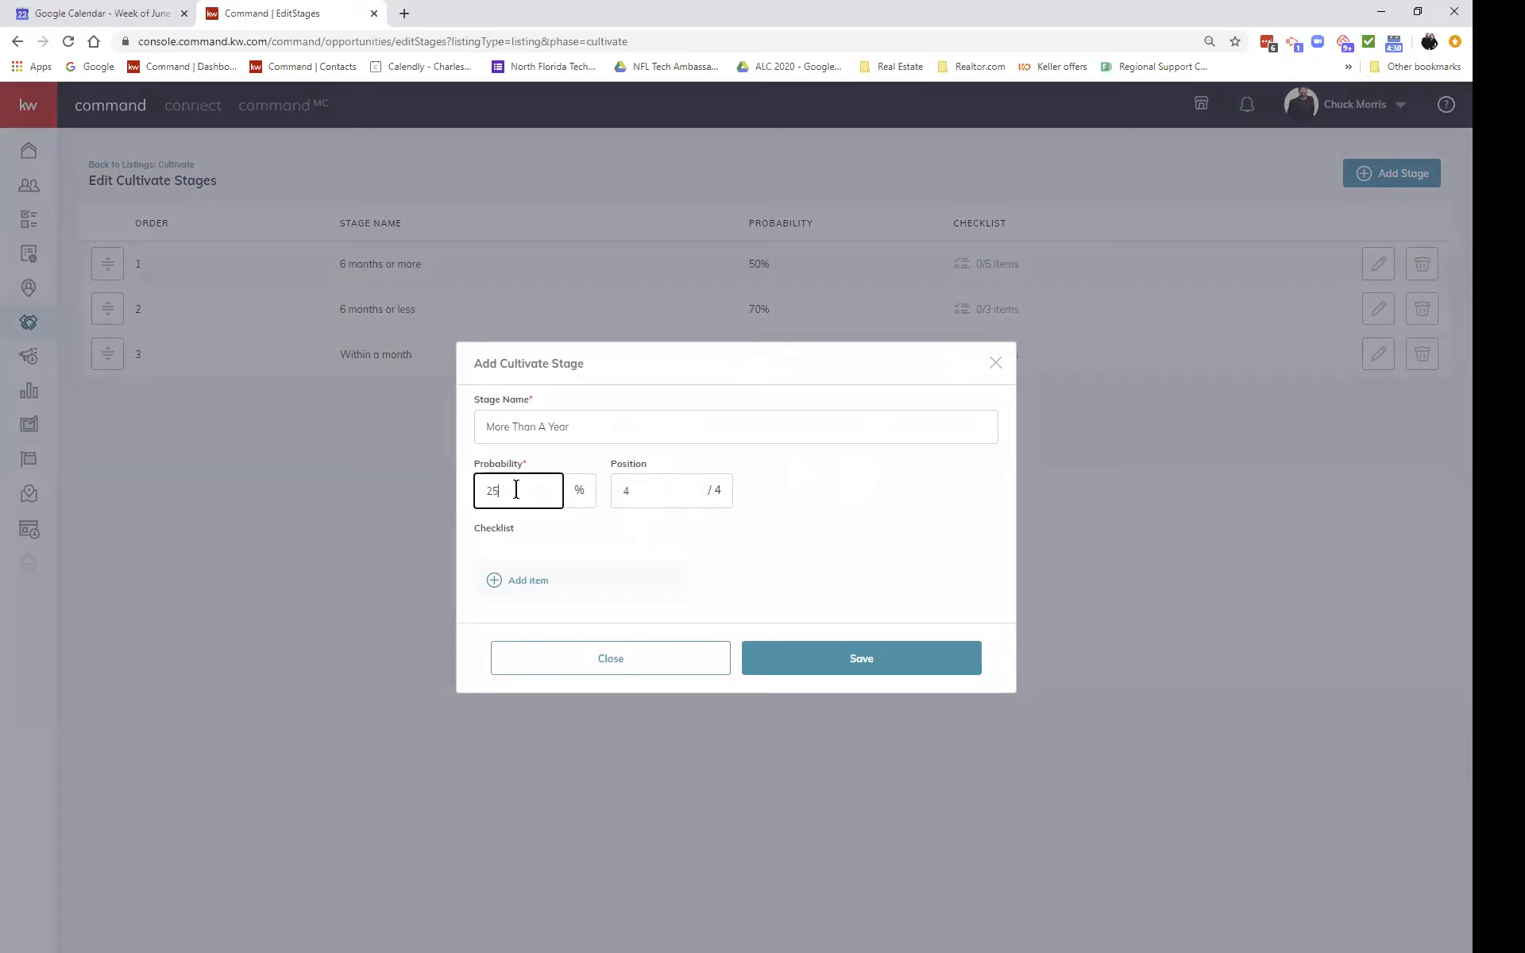
pyautogui.click(657, 488)
pyautogui.doubleClick(657, 488)
pyautogui.write('1')
pyautogui.click(813, 656)
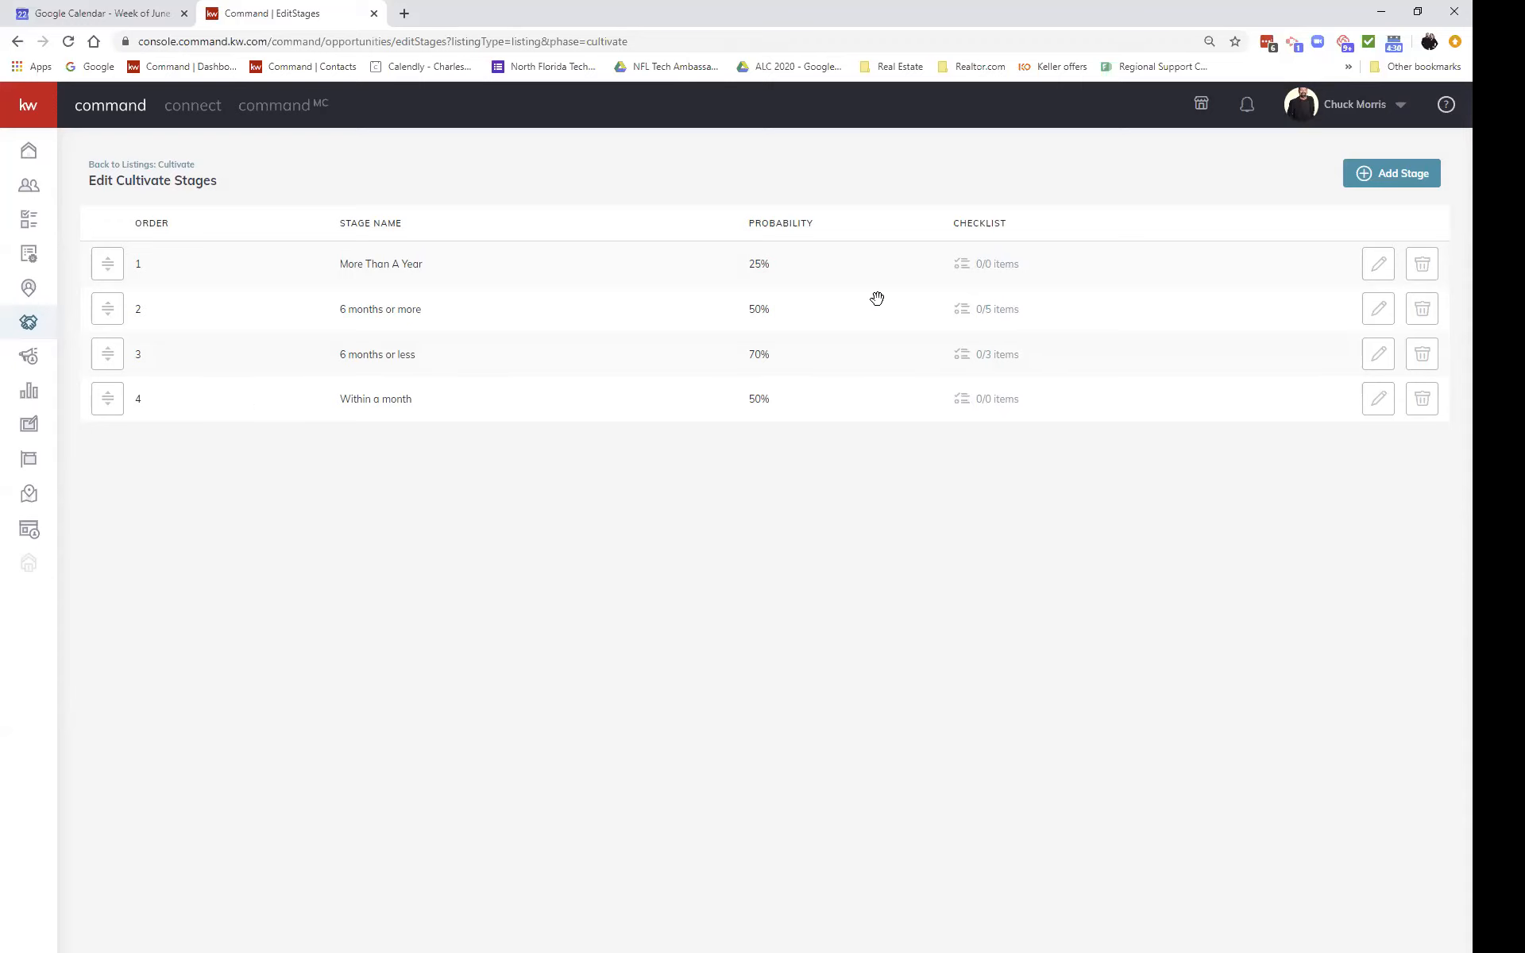
# Step: Add the checklist item 'Call every quarter' to the More Than A Year stage, then return to the Cultivate board
pyautogui.click(999, 269)
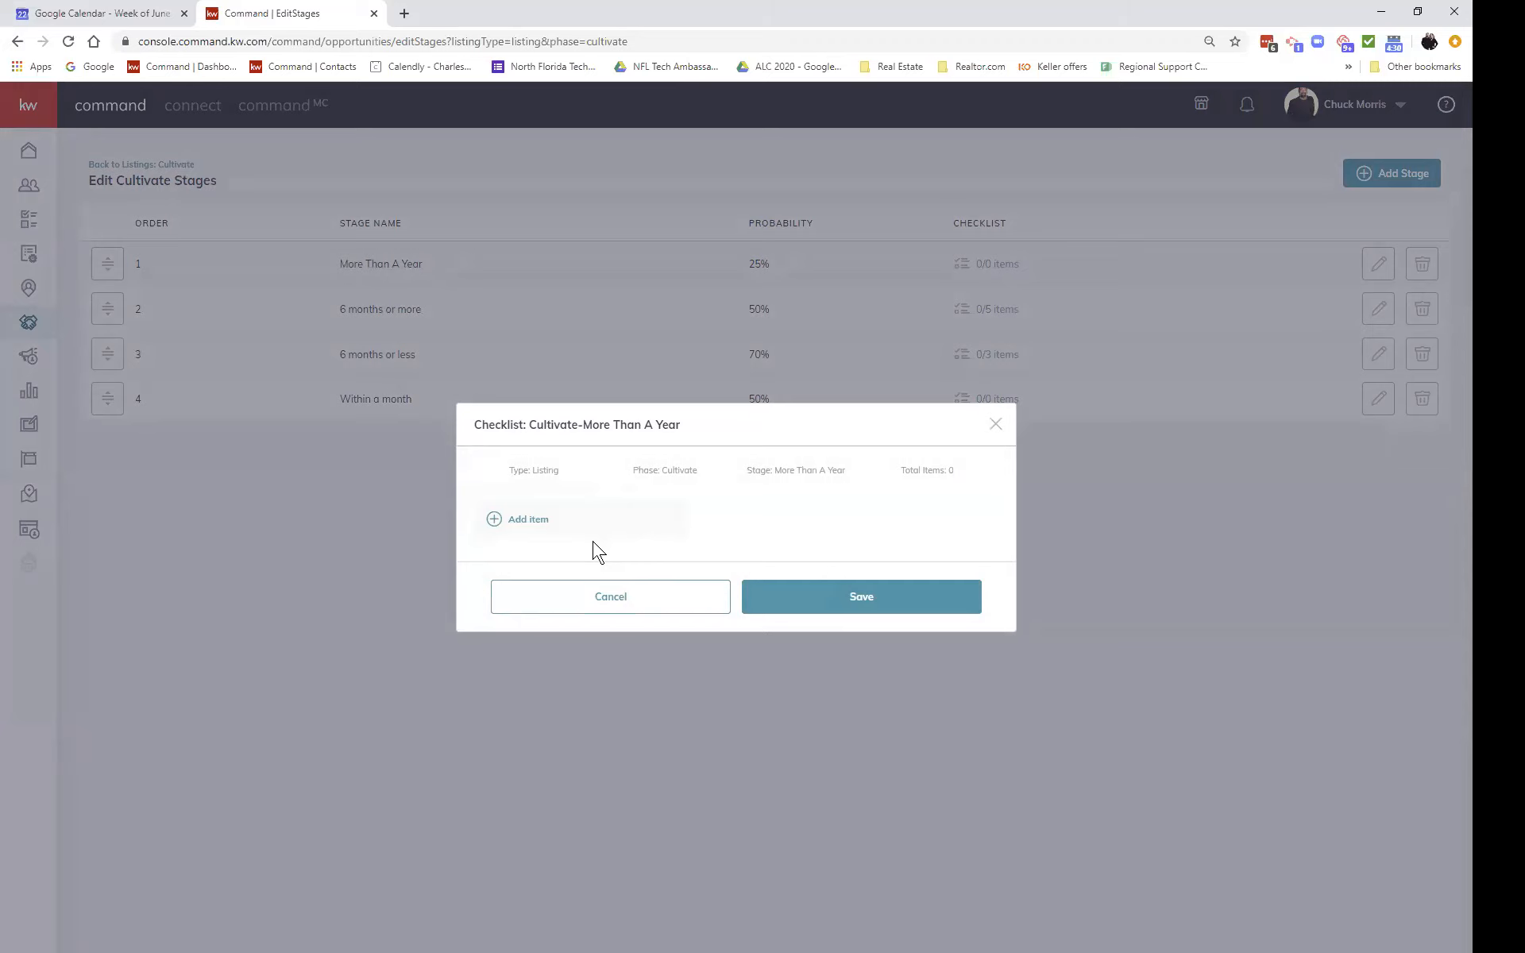
pyautogui.click(625, 612)
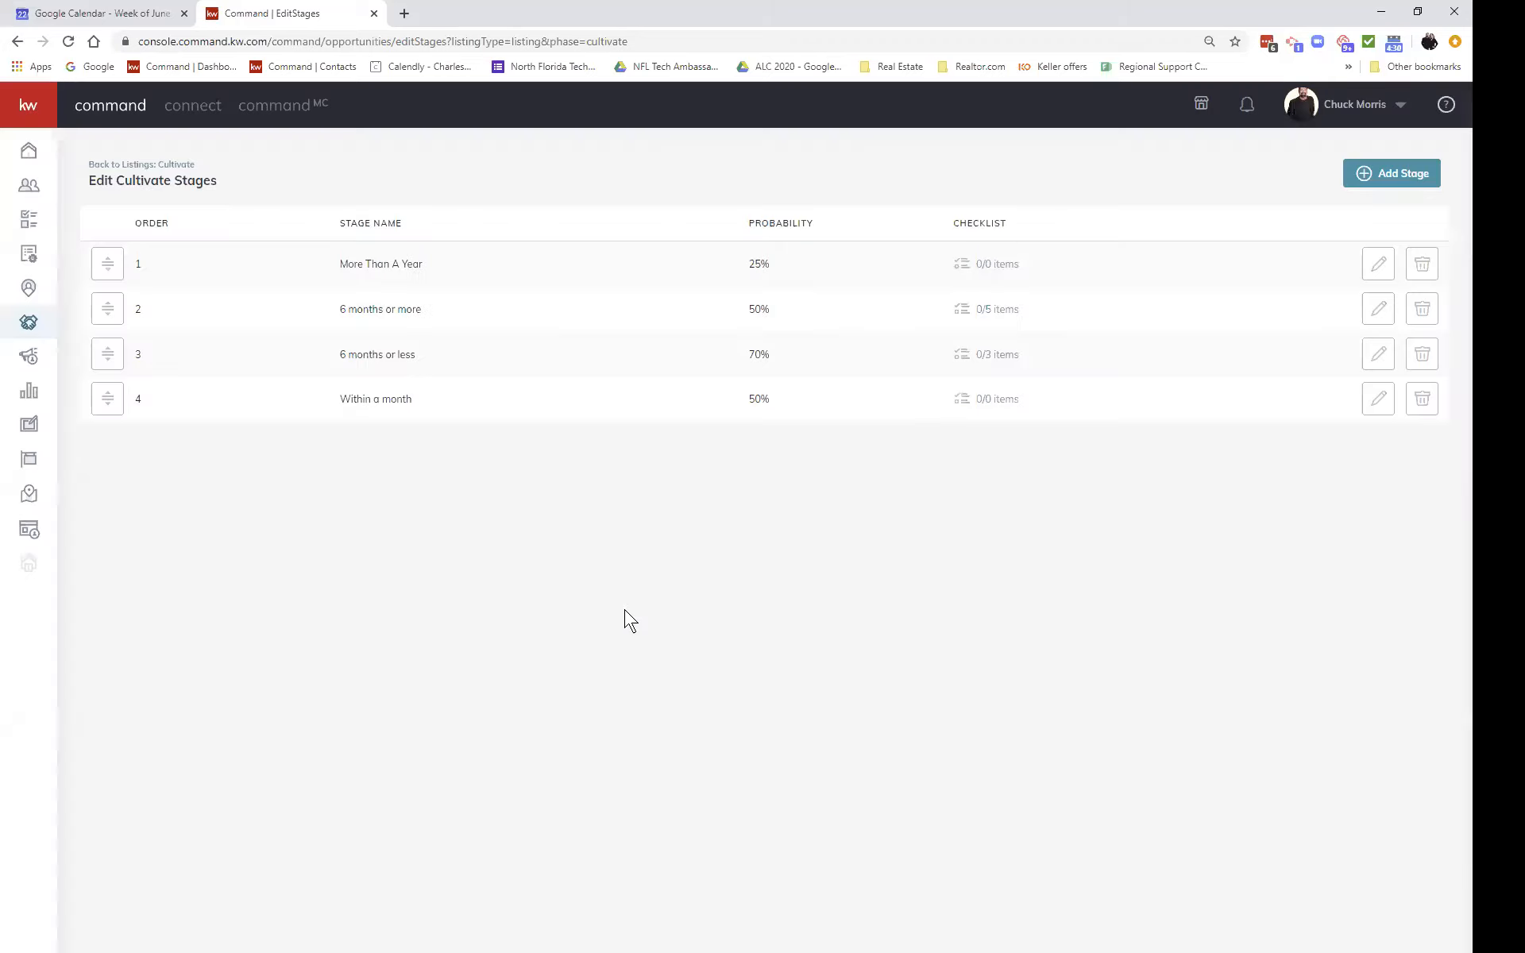
pyautogui.click(988, 266)
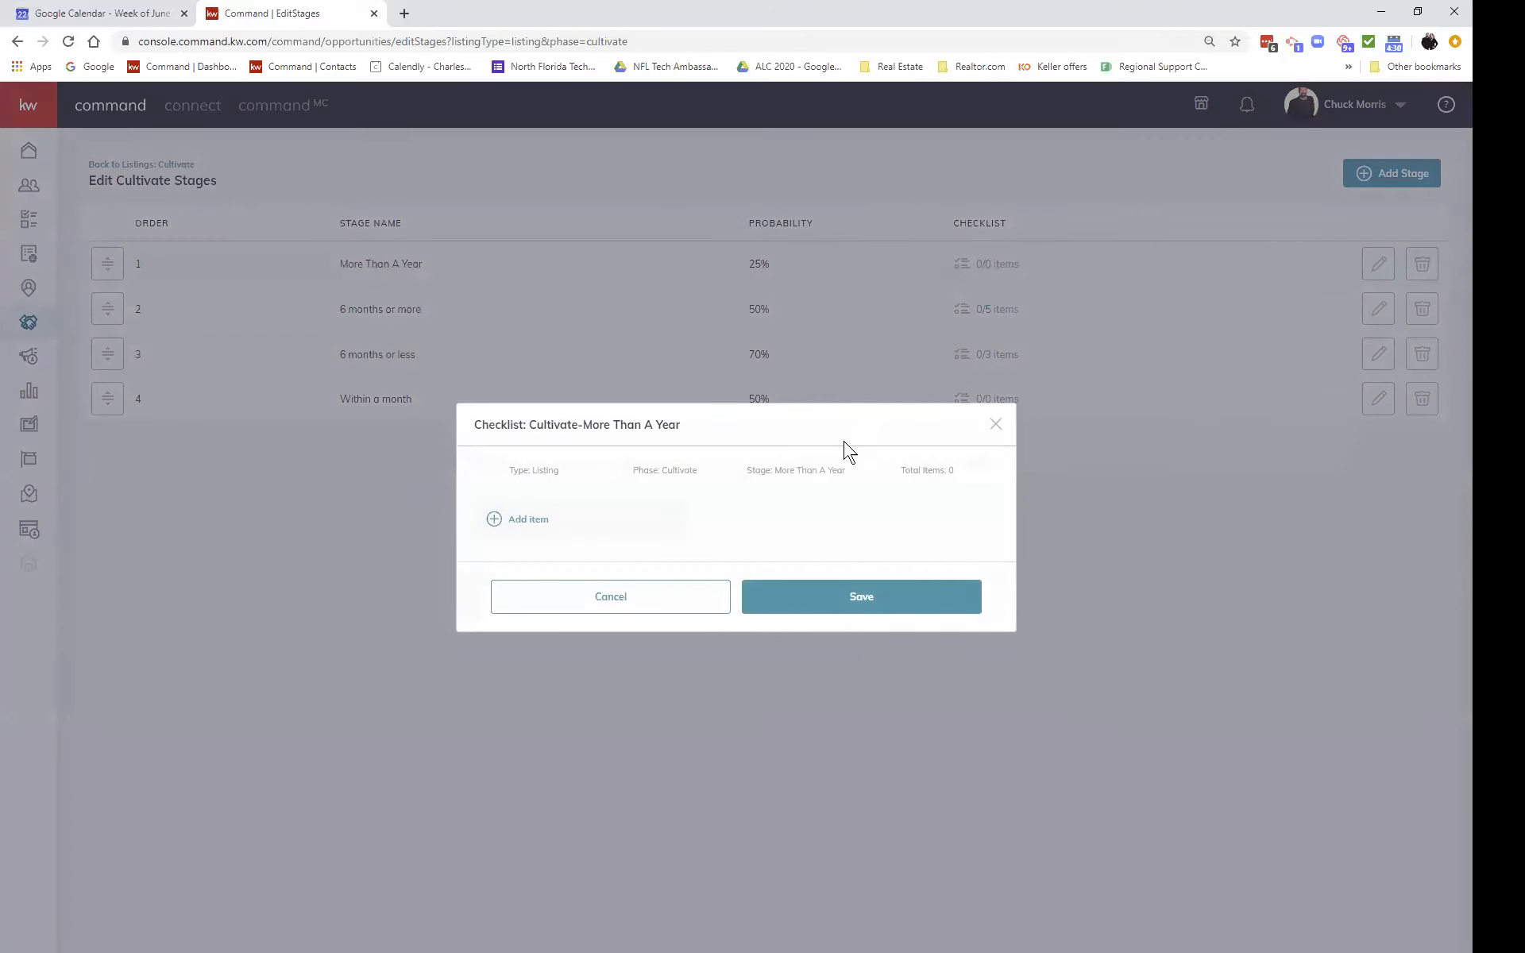
pyautogui.click(527, 519)
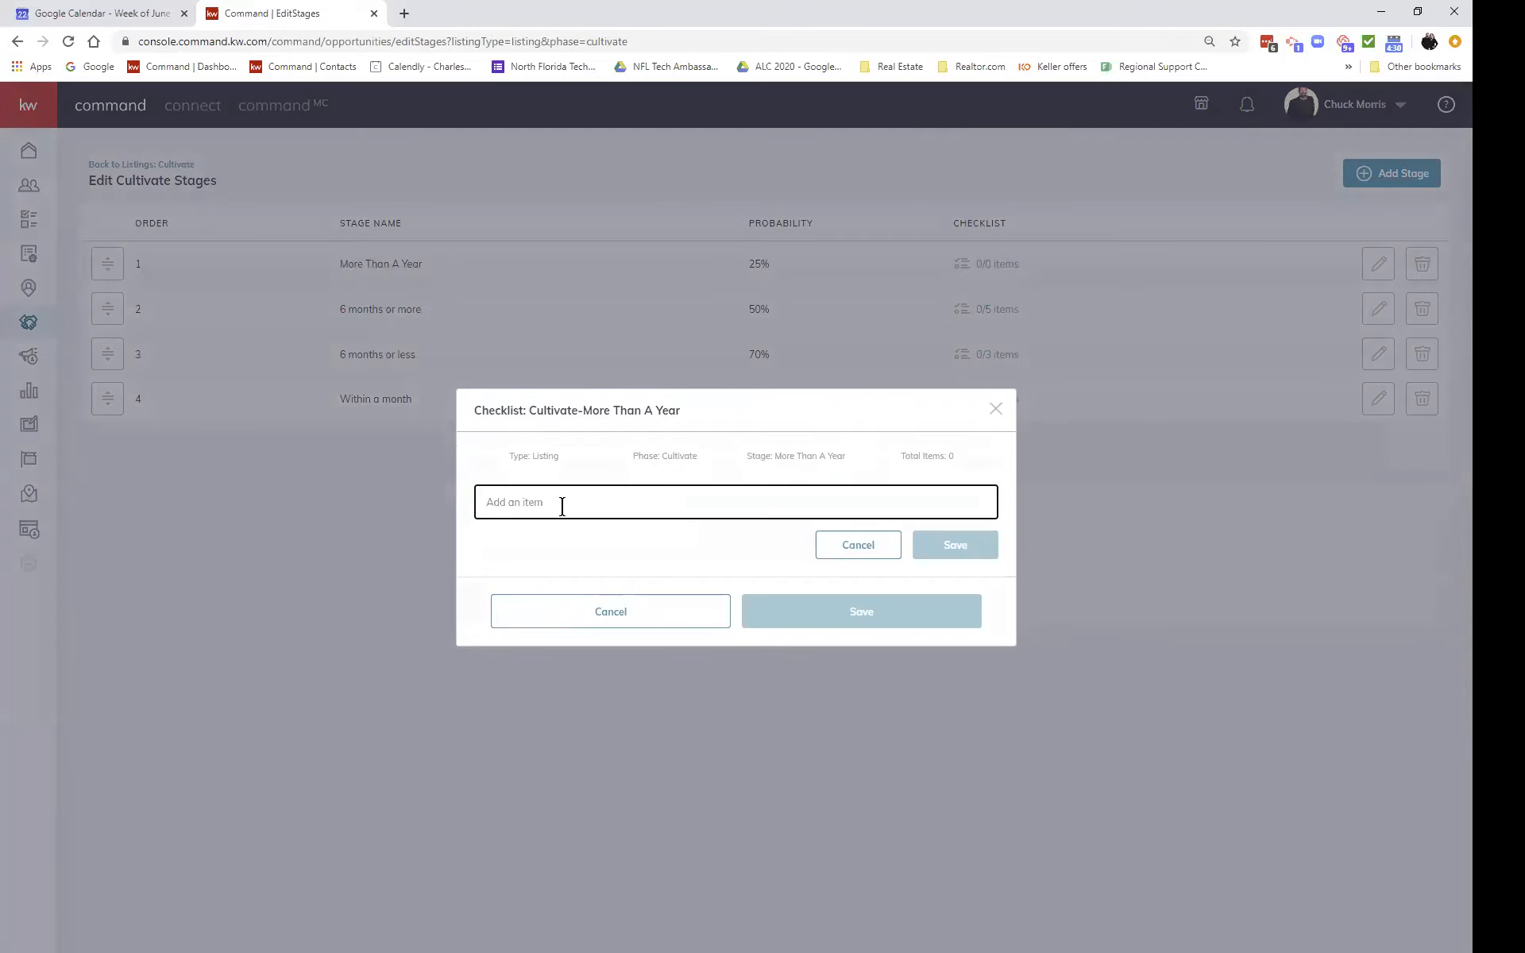
pyautogui.write('Co')
pyautogui.write('ll every que')
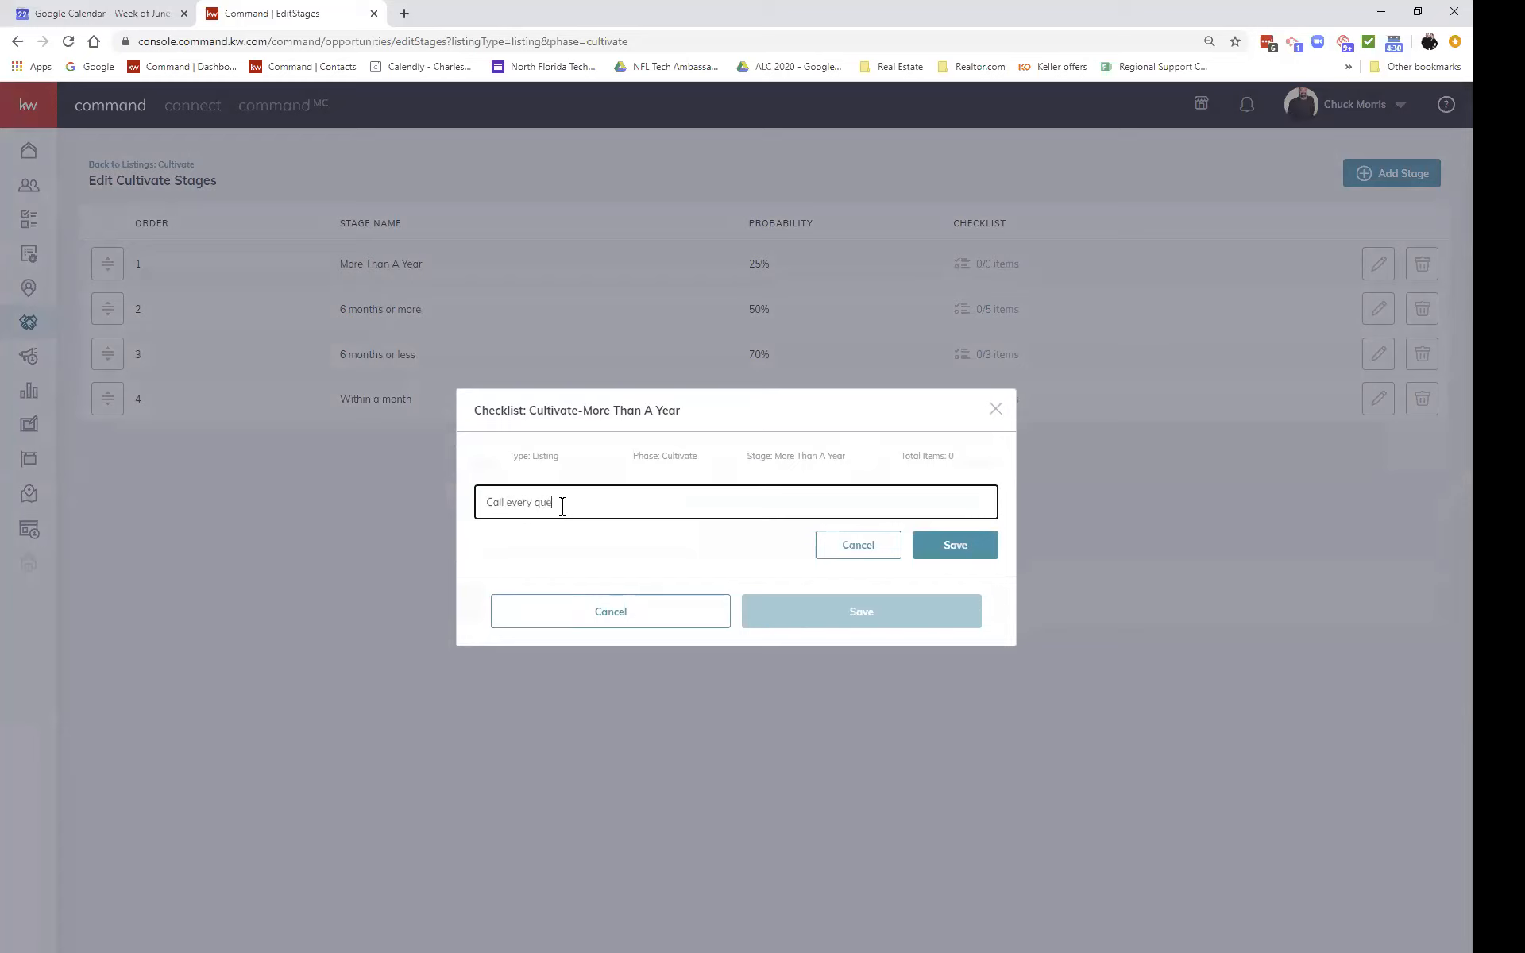
pyautogui.press('BackSpace')
pyautogui.write('arter')
pyautogui.click(946, 556)
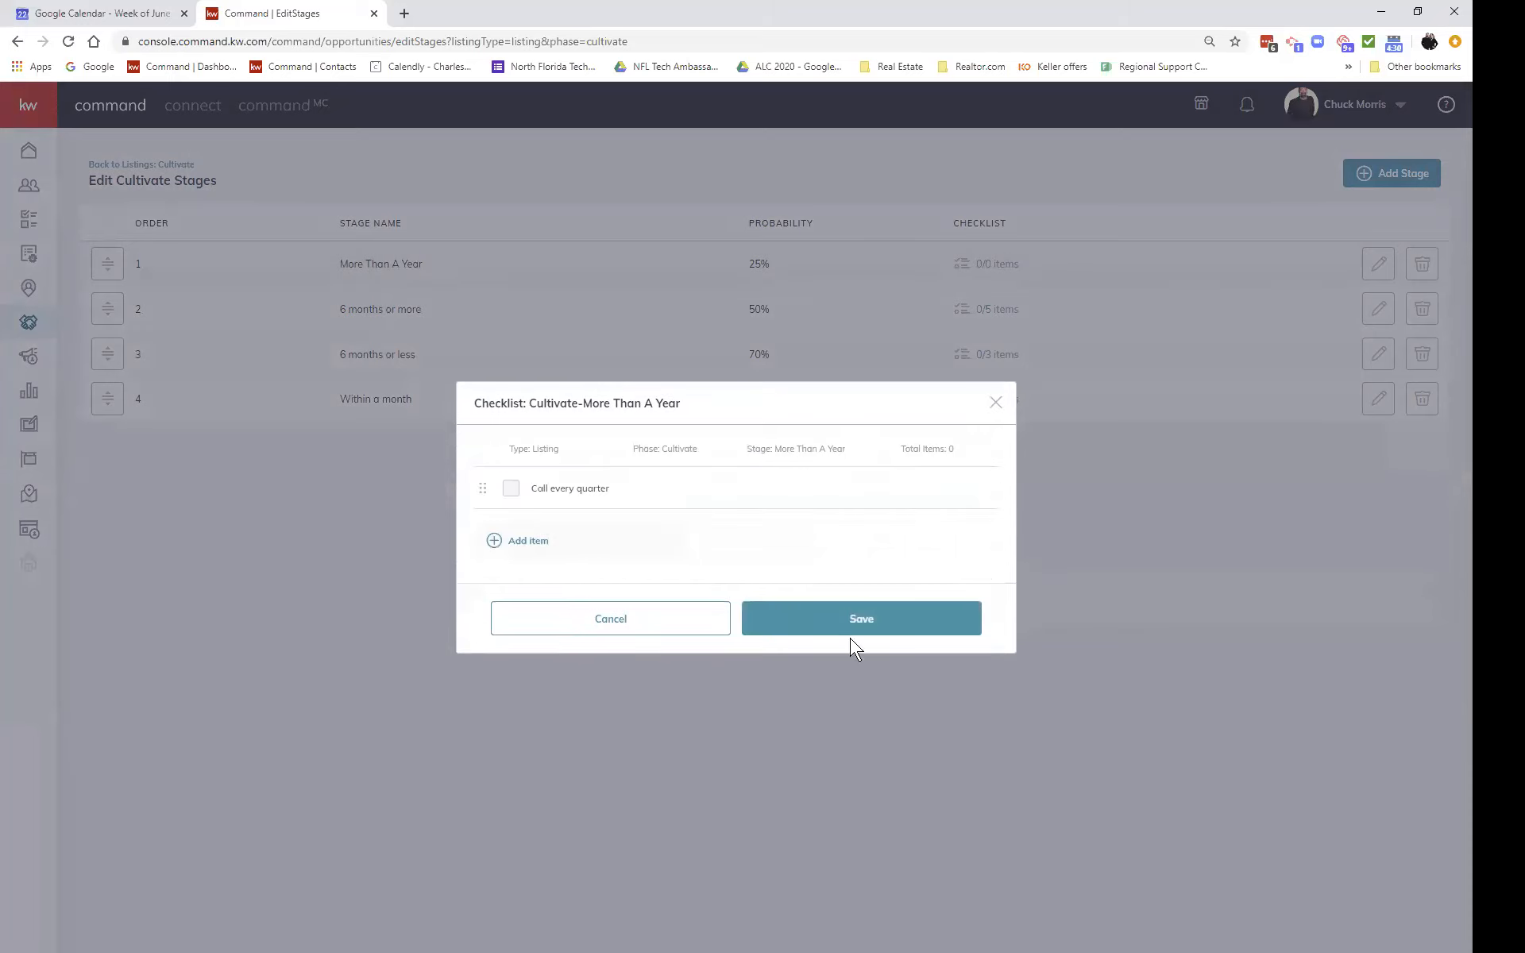
pyautogui.click(874, 626)
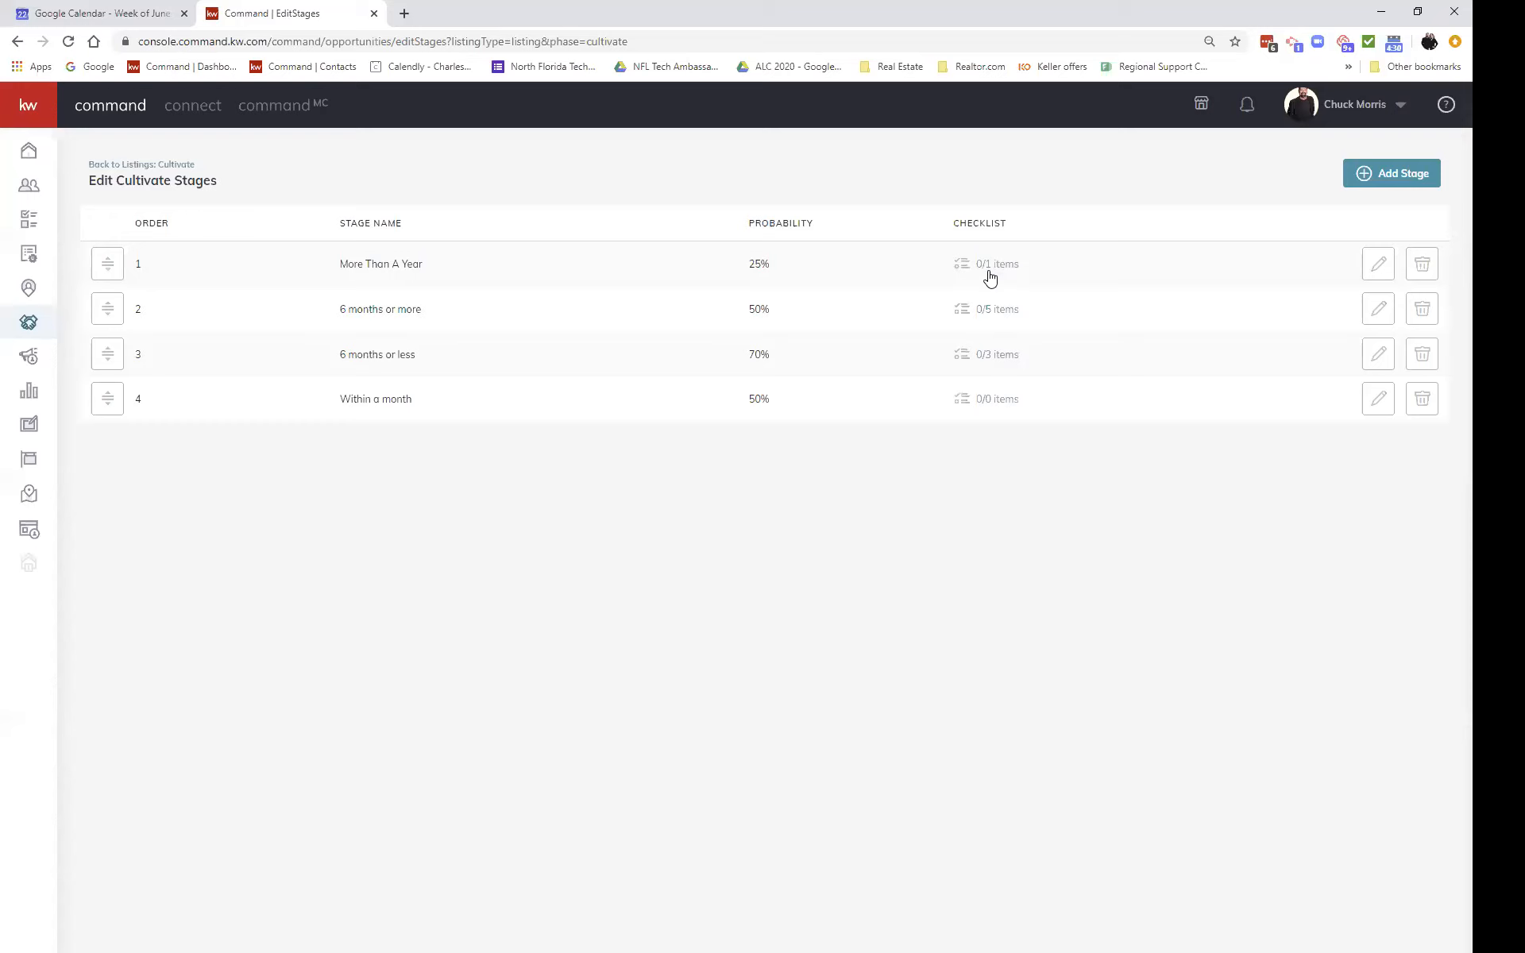
pyautogui.click(139, 166)
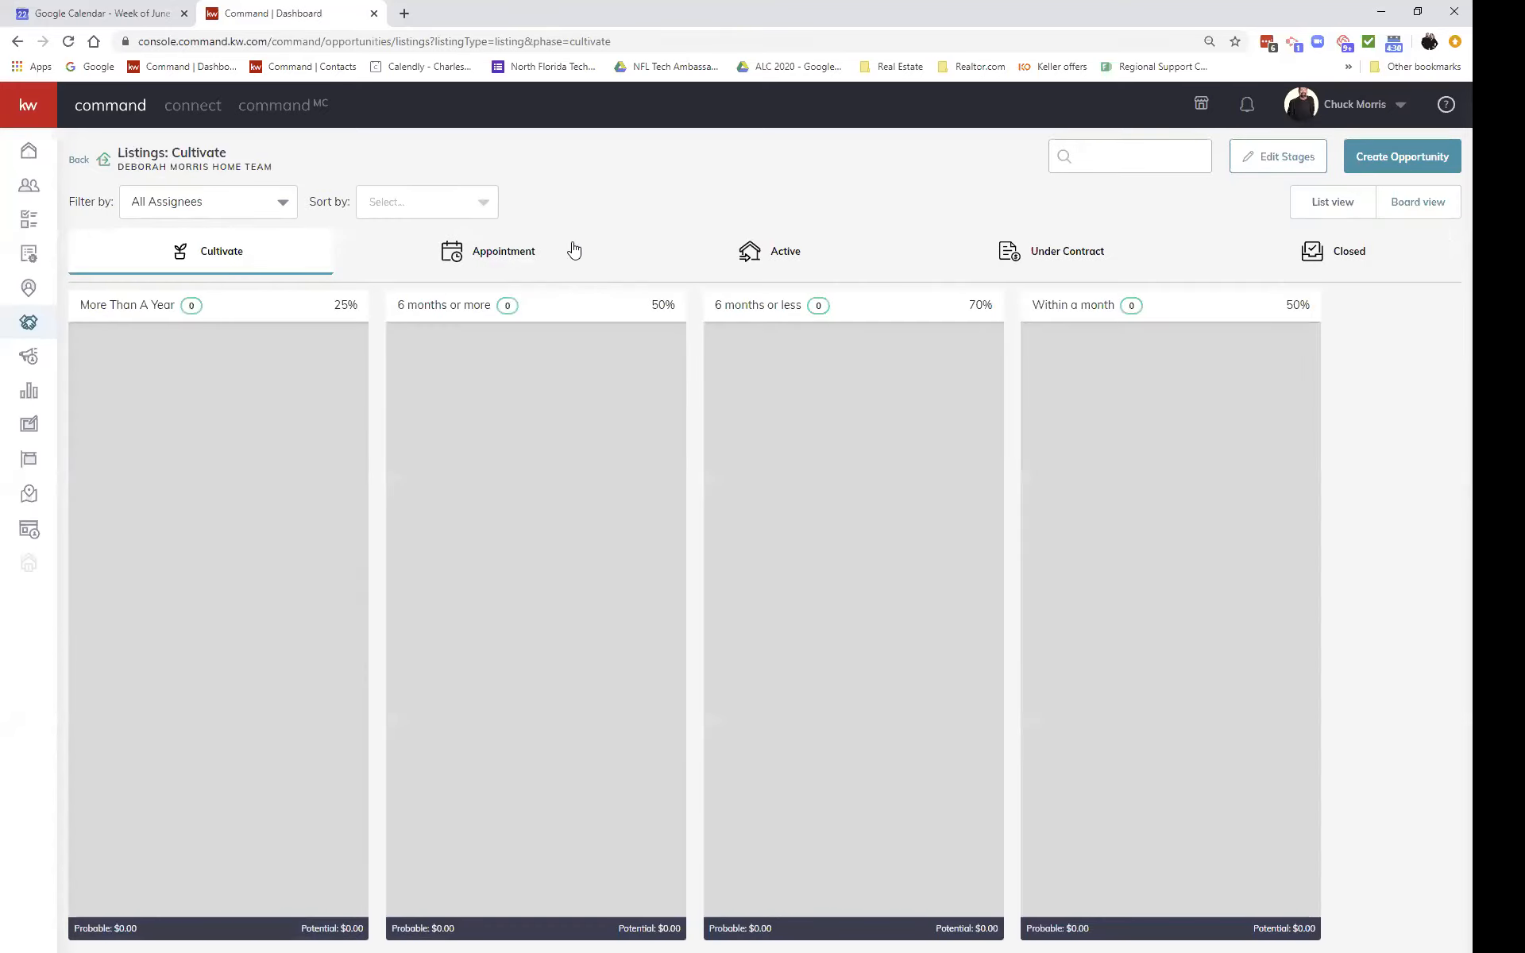
# Step: Switch the listings board to the Active phase
pyautogui.click(764, 256)
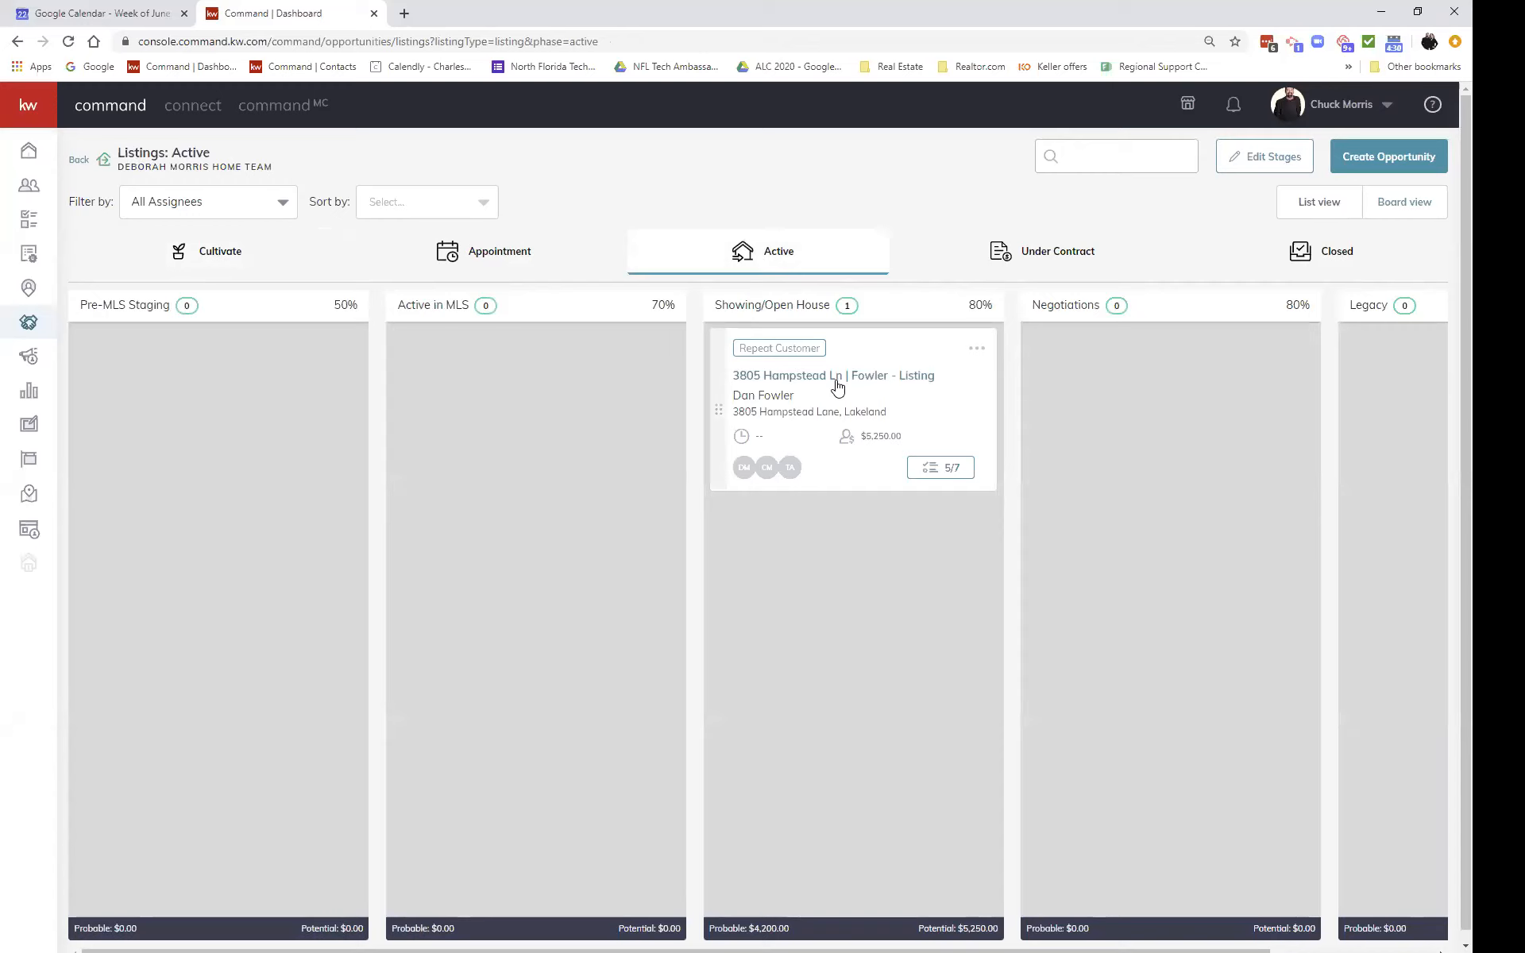
# Step: Open the listing's 5/7 checklist and browse the stage checklists back to Showing/Open House
pyautogui.click(950, 479)
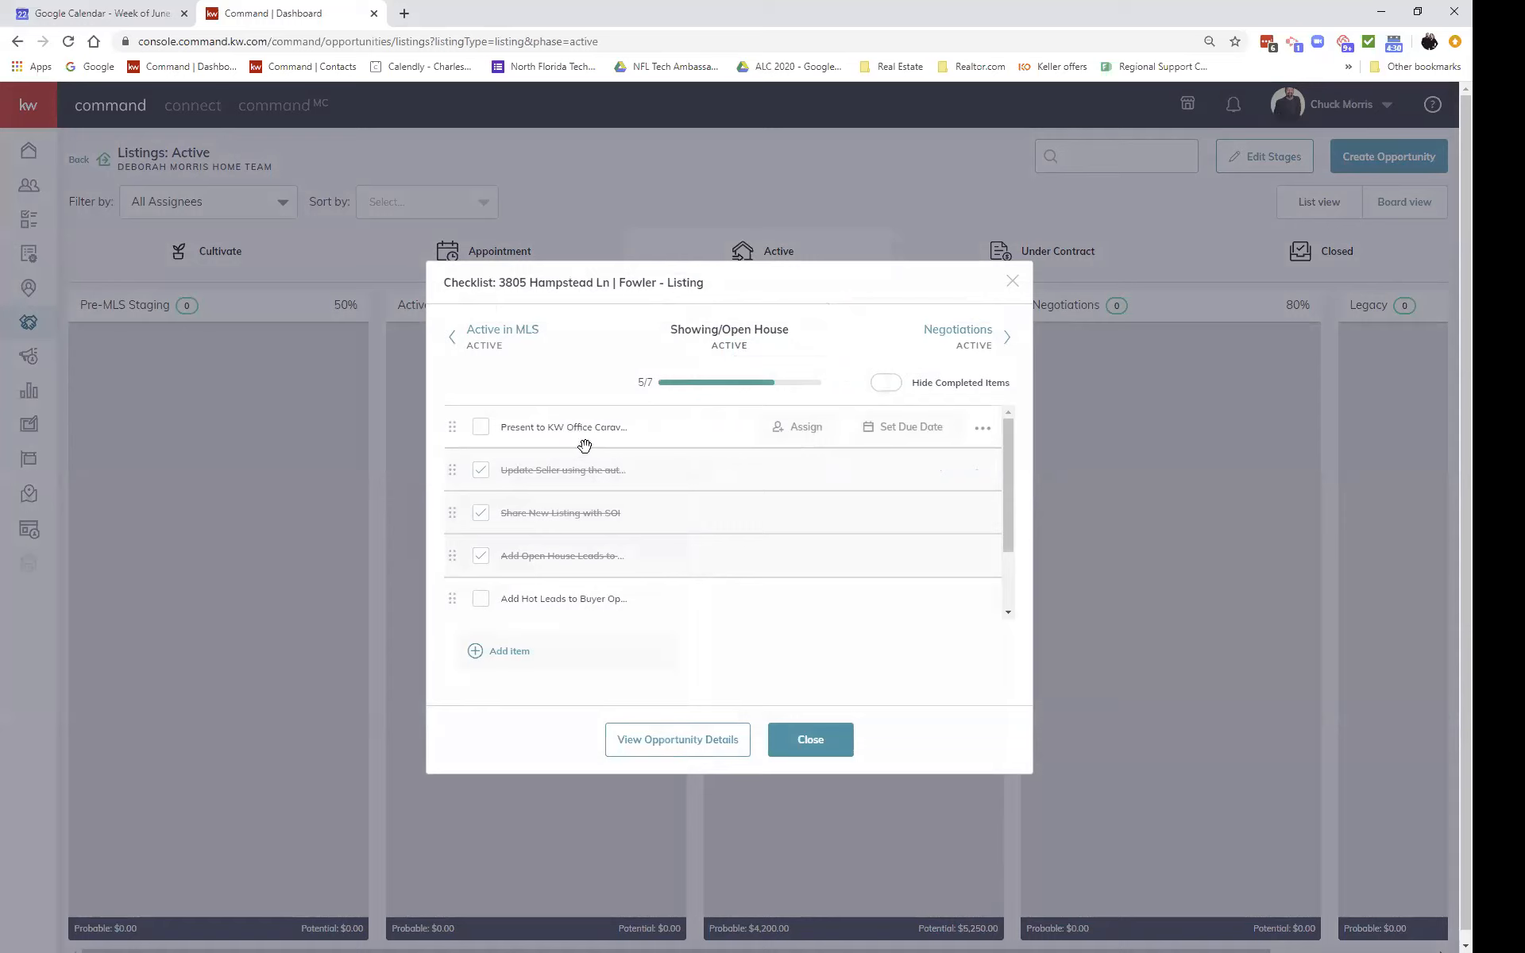
pyautogui.scroll(-2, 618, 477)
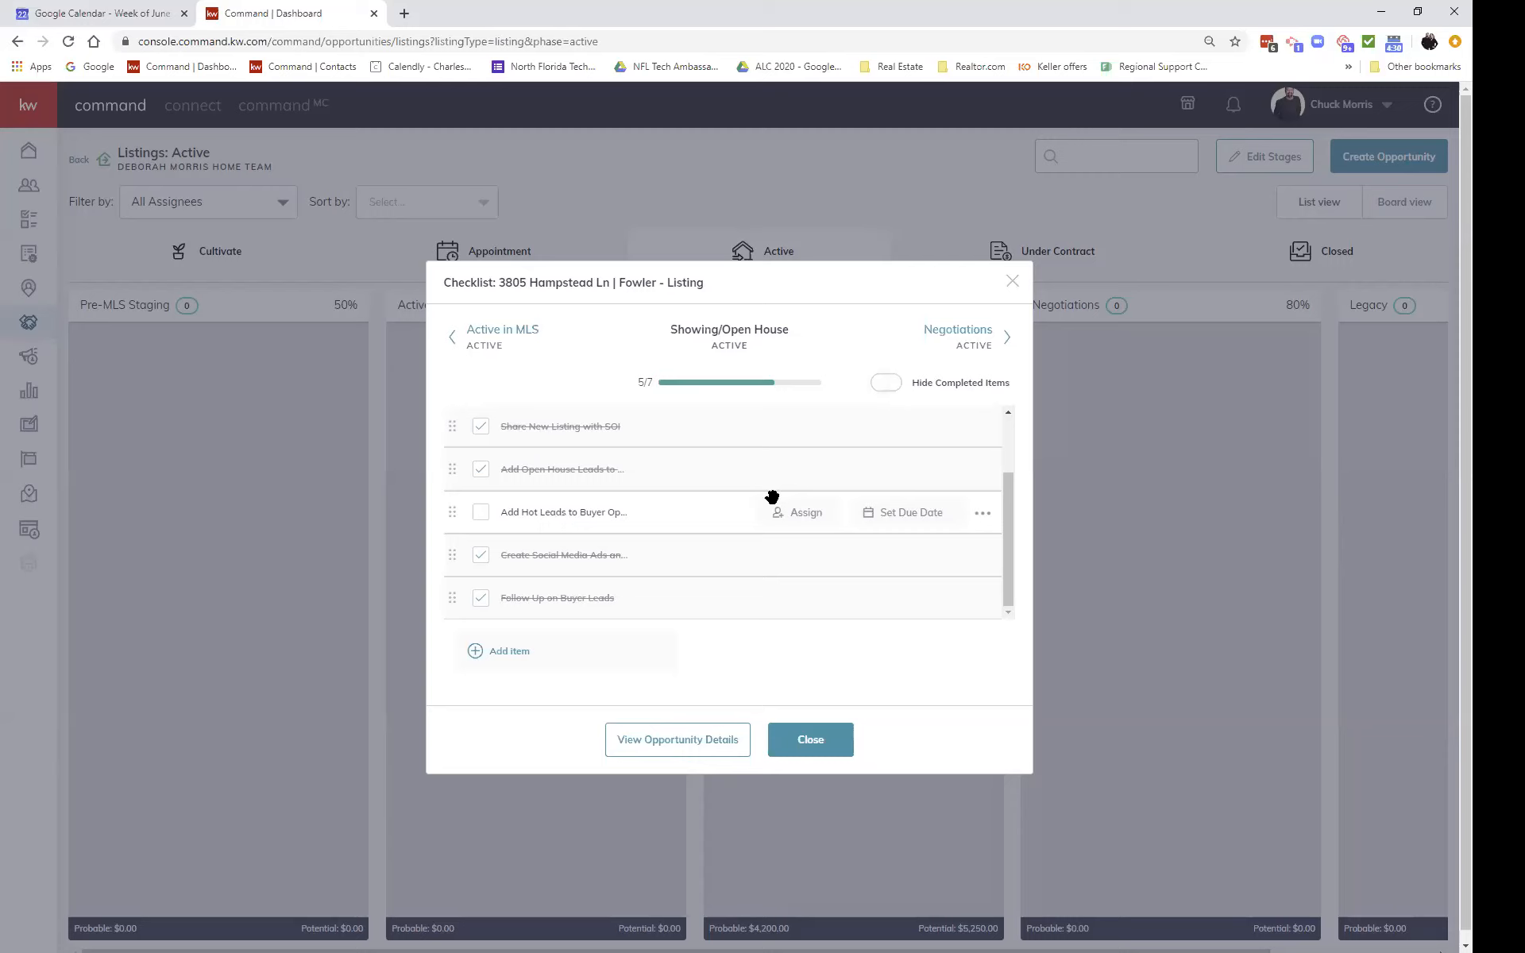
pyautogui.click(456, 337)
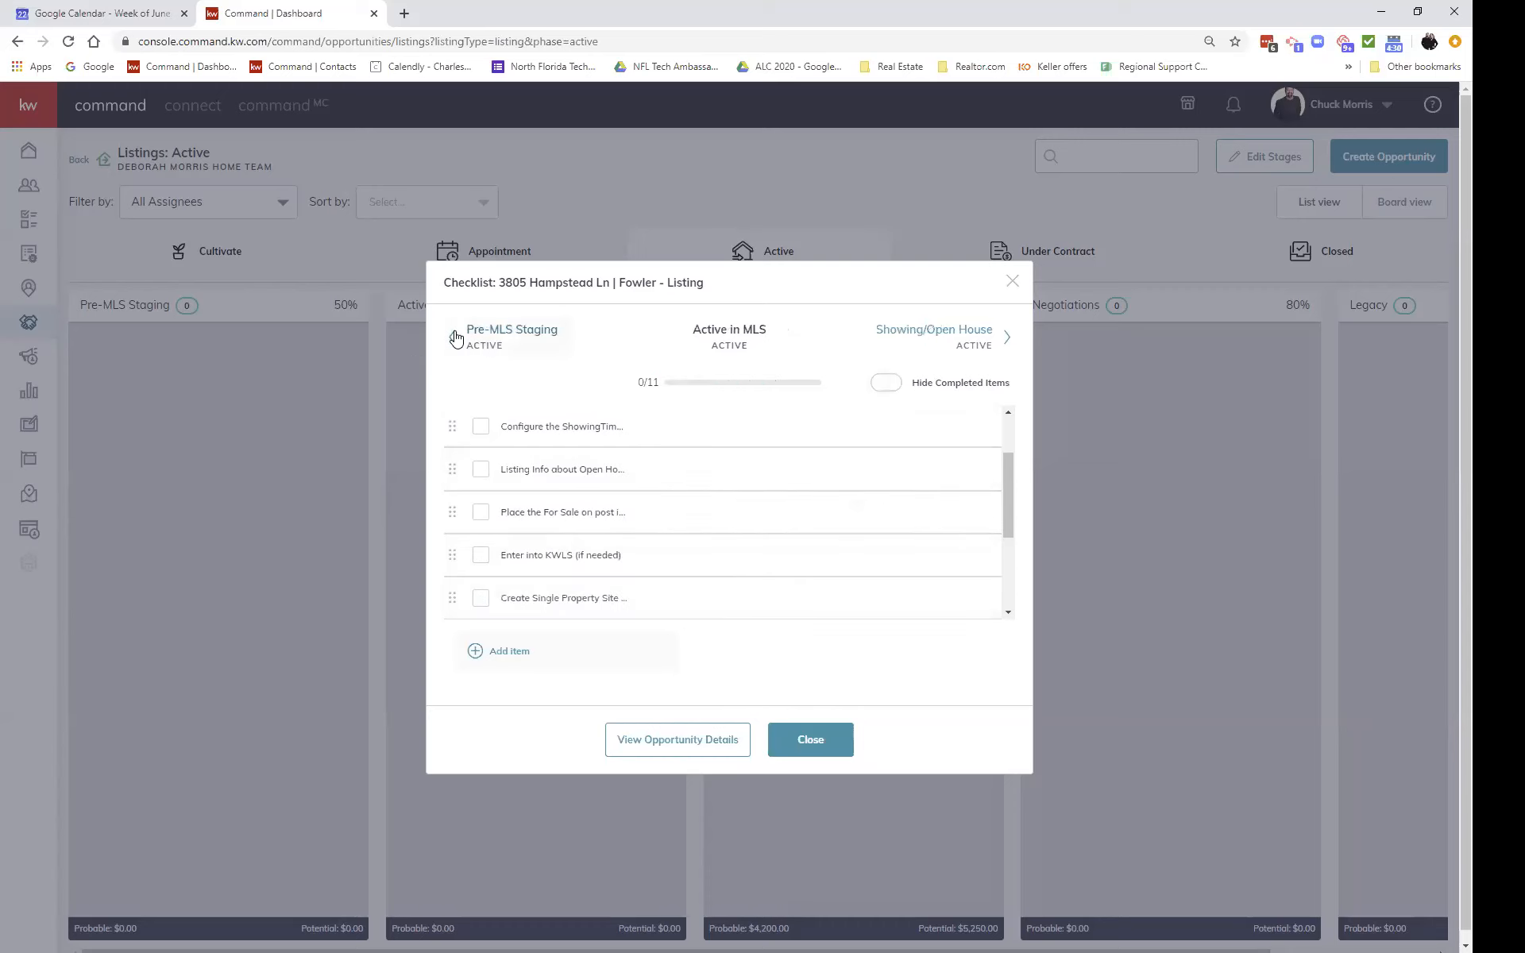
pyautogui.click(1009, 338)
pyautogui.click(1009, 338)
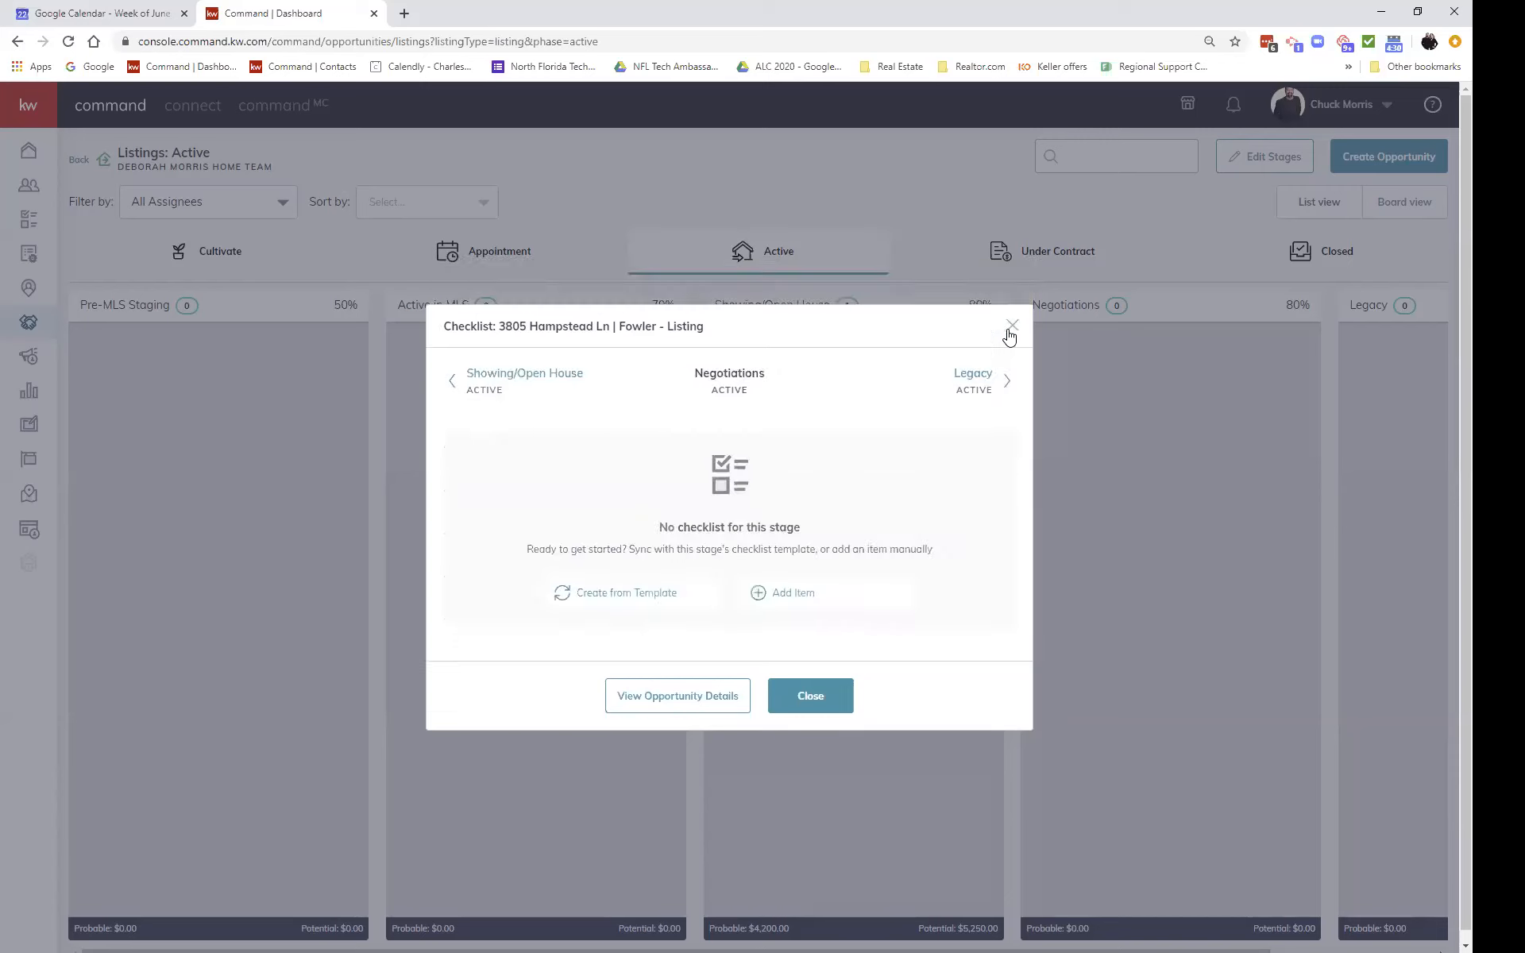
pyautogui.click(451, 382)
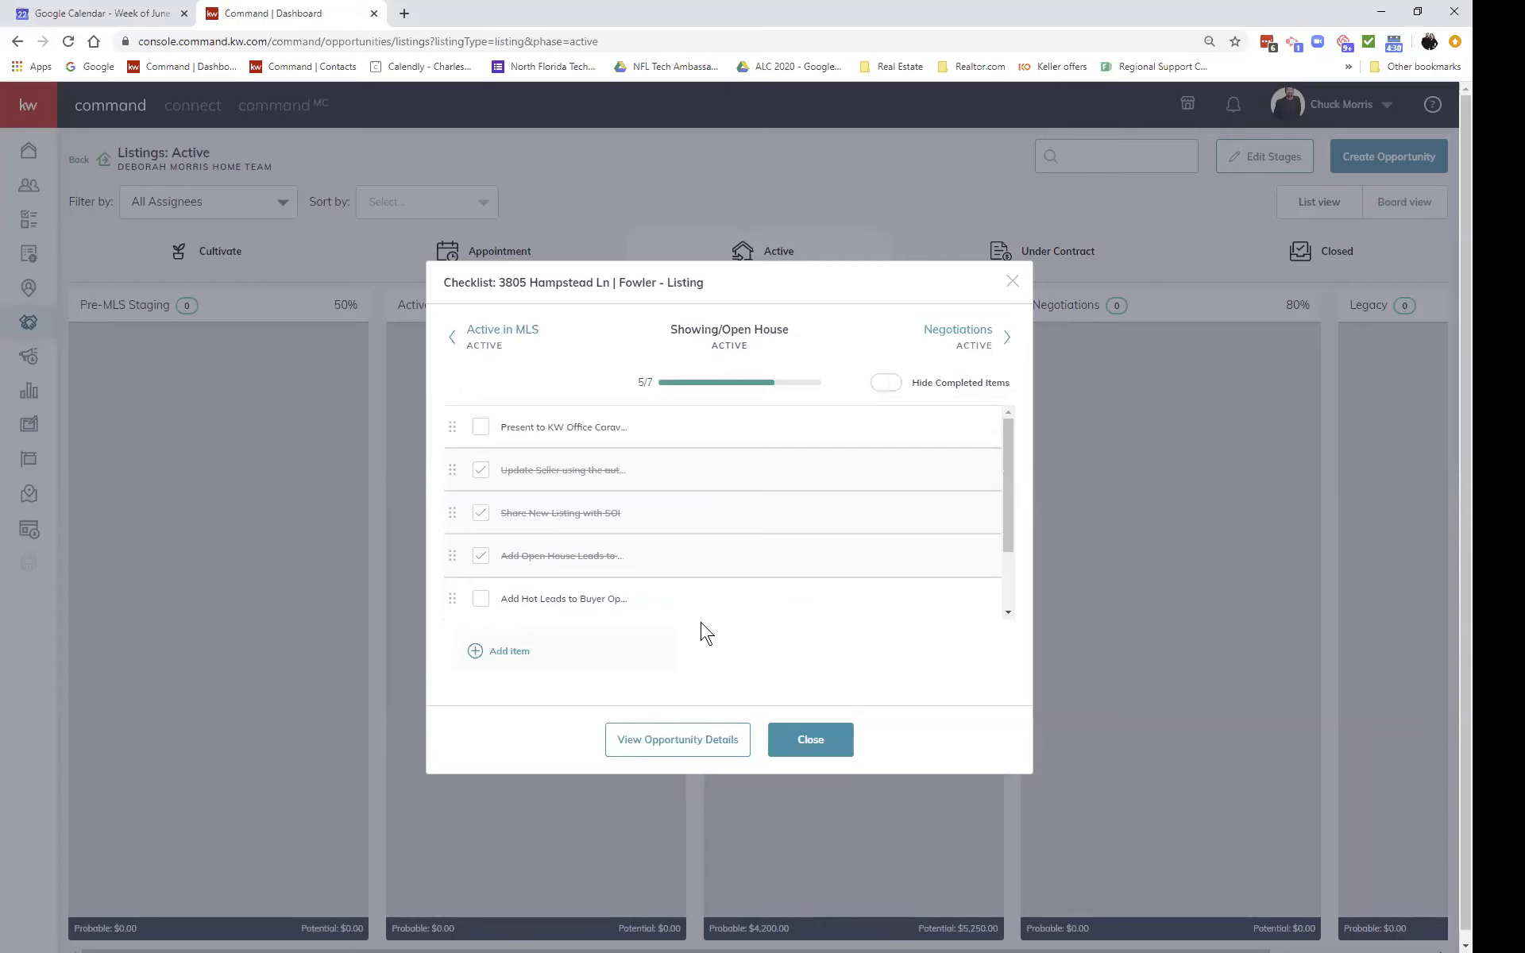
pyautogui.scroll(-2, 732, 516)
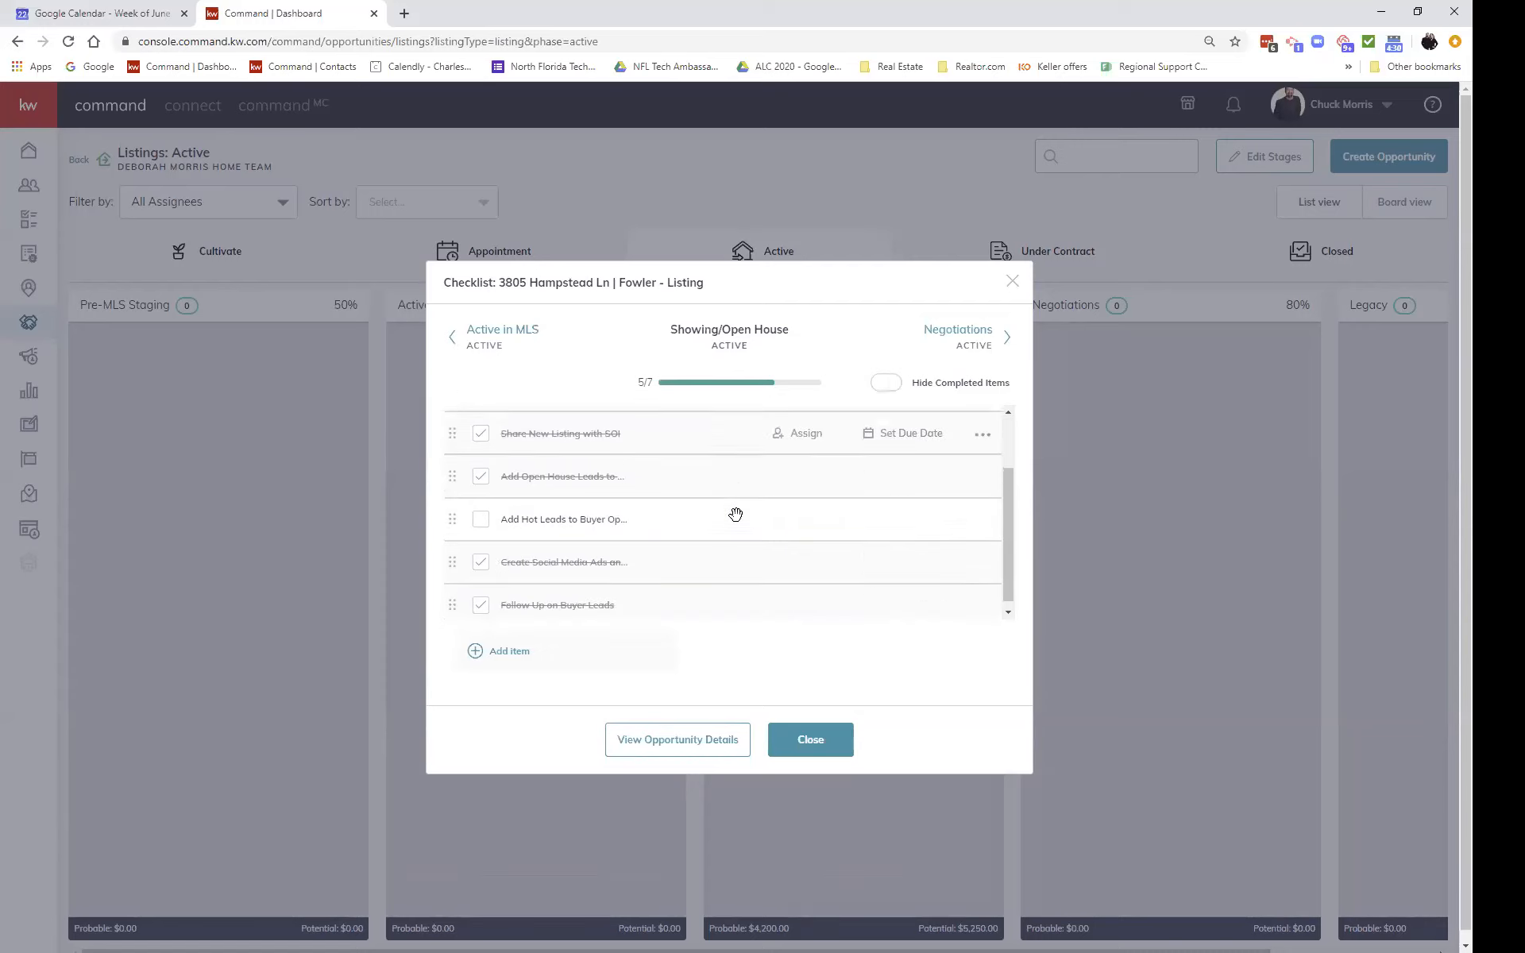
# Step: In the Active in MLS checklist, tick the open house info, for-sale post, KWLS entry, property site and graphics-creation items
pyautogui.click(451, 338)
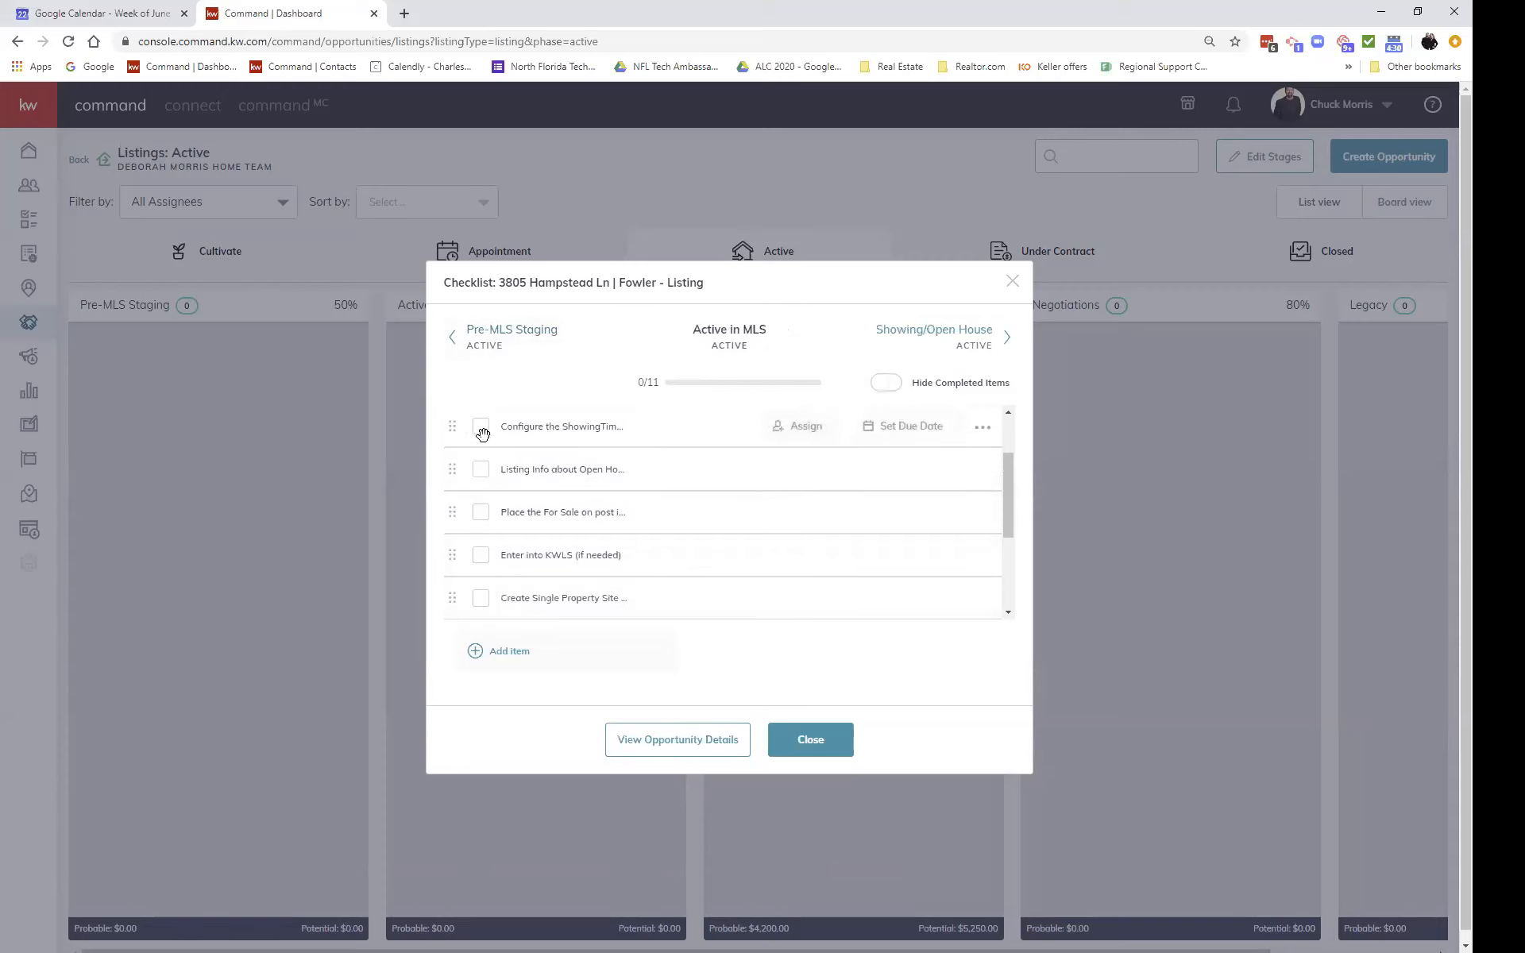
pyautogui.click(481, 429)
pyautogui.click(481, 470)
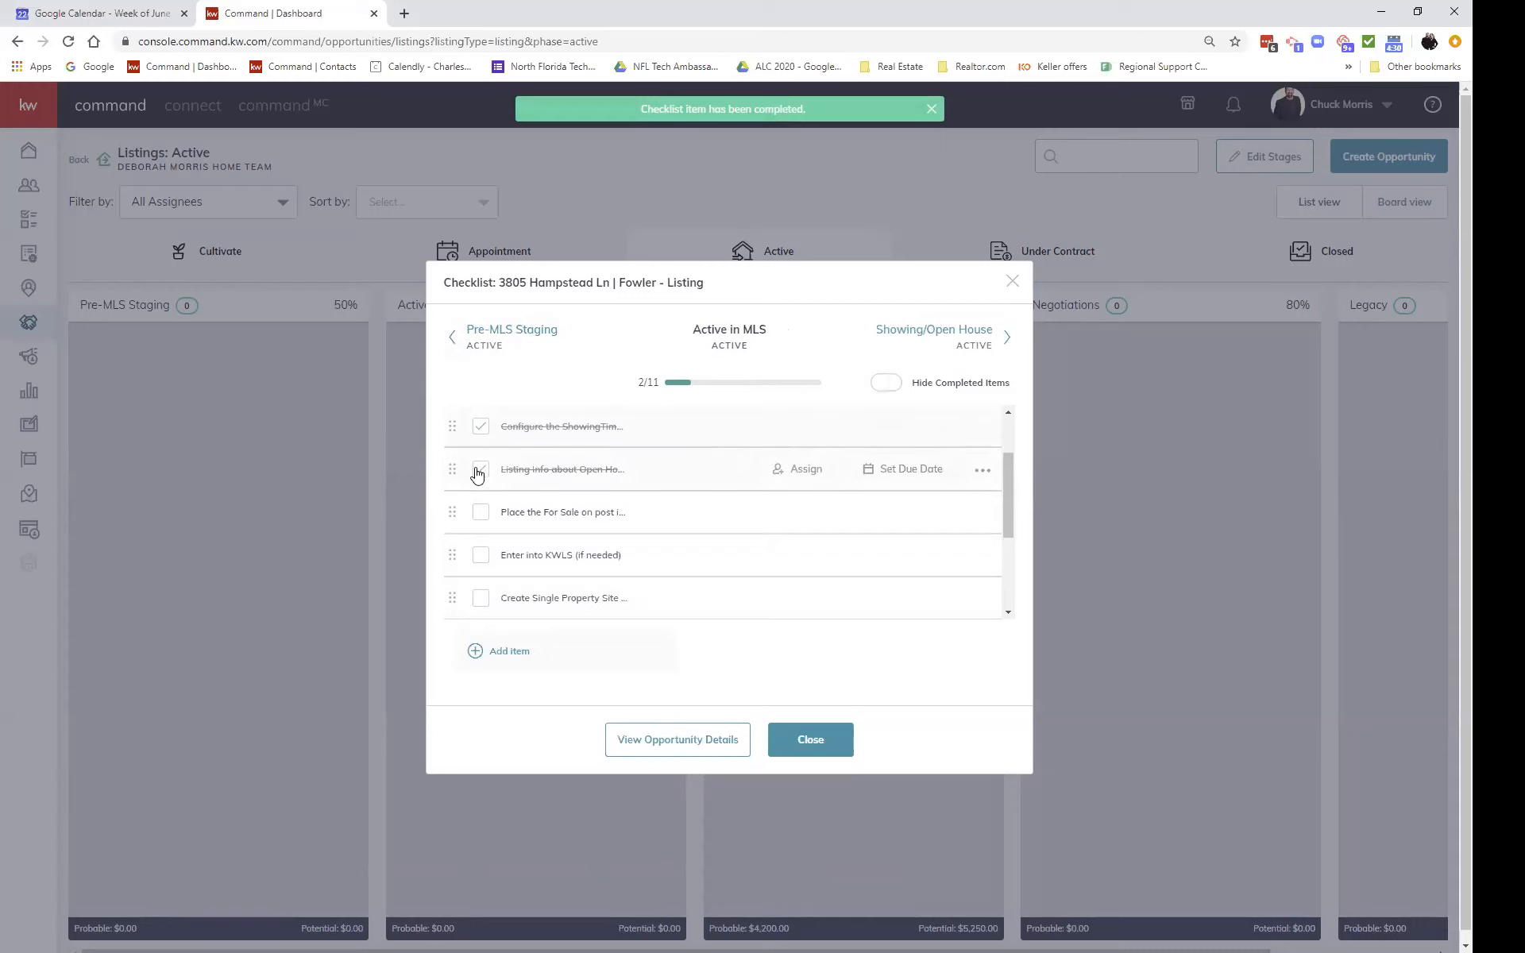
pyautogui.click(480, 516)
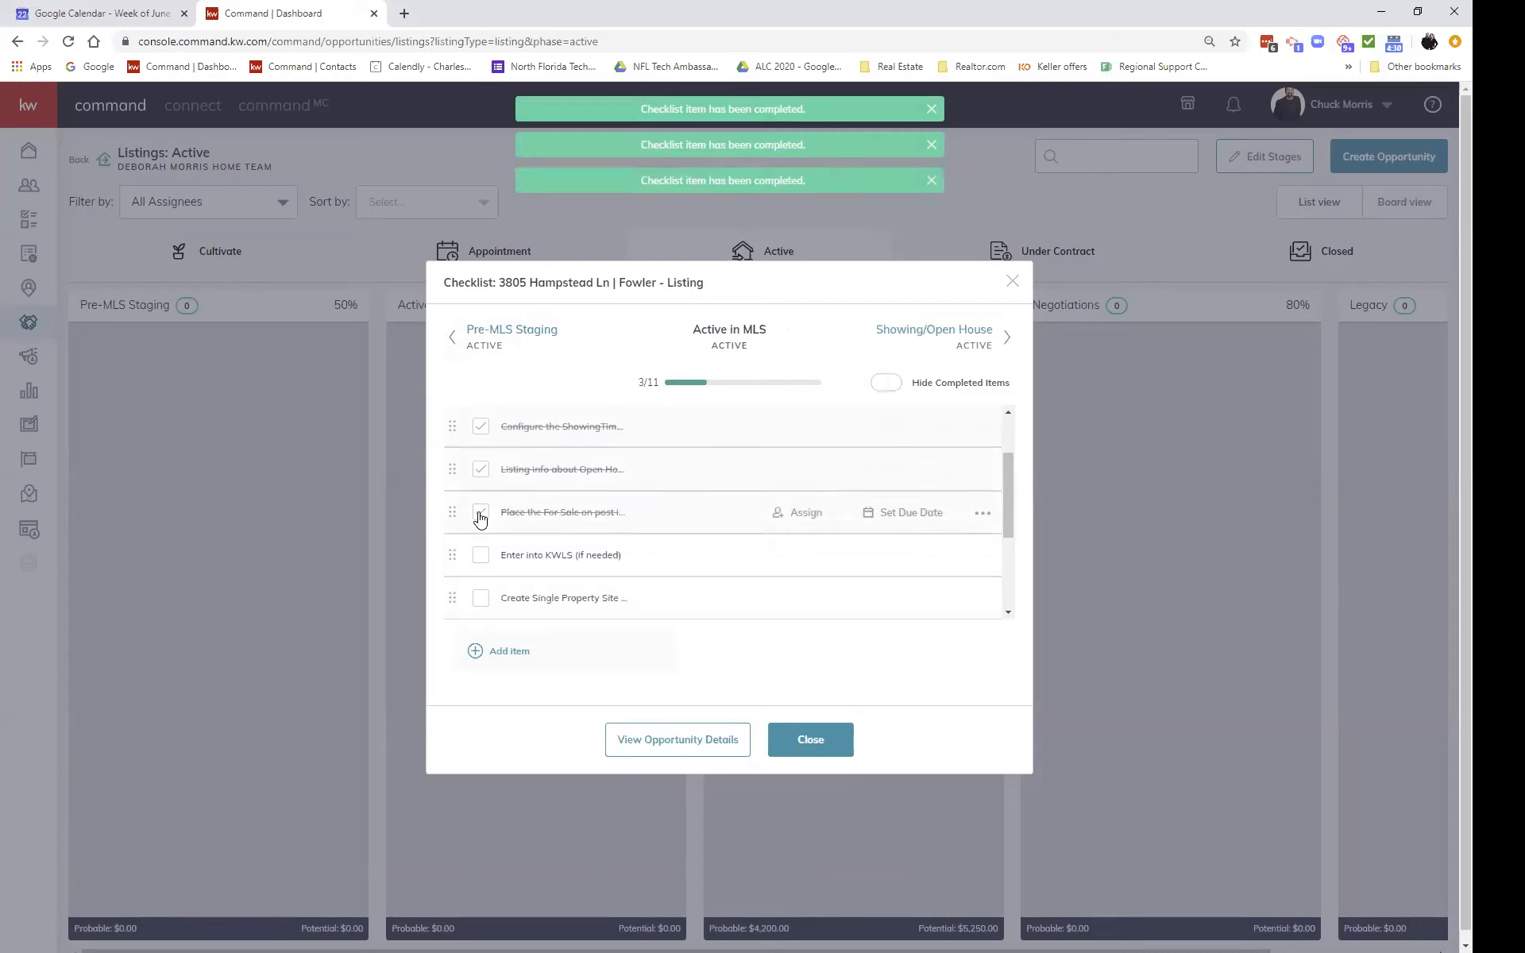
pyautogui.click(481, 555)
pyautogui.scroll(-1, 484, 555)
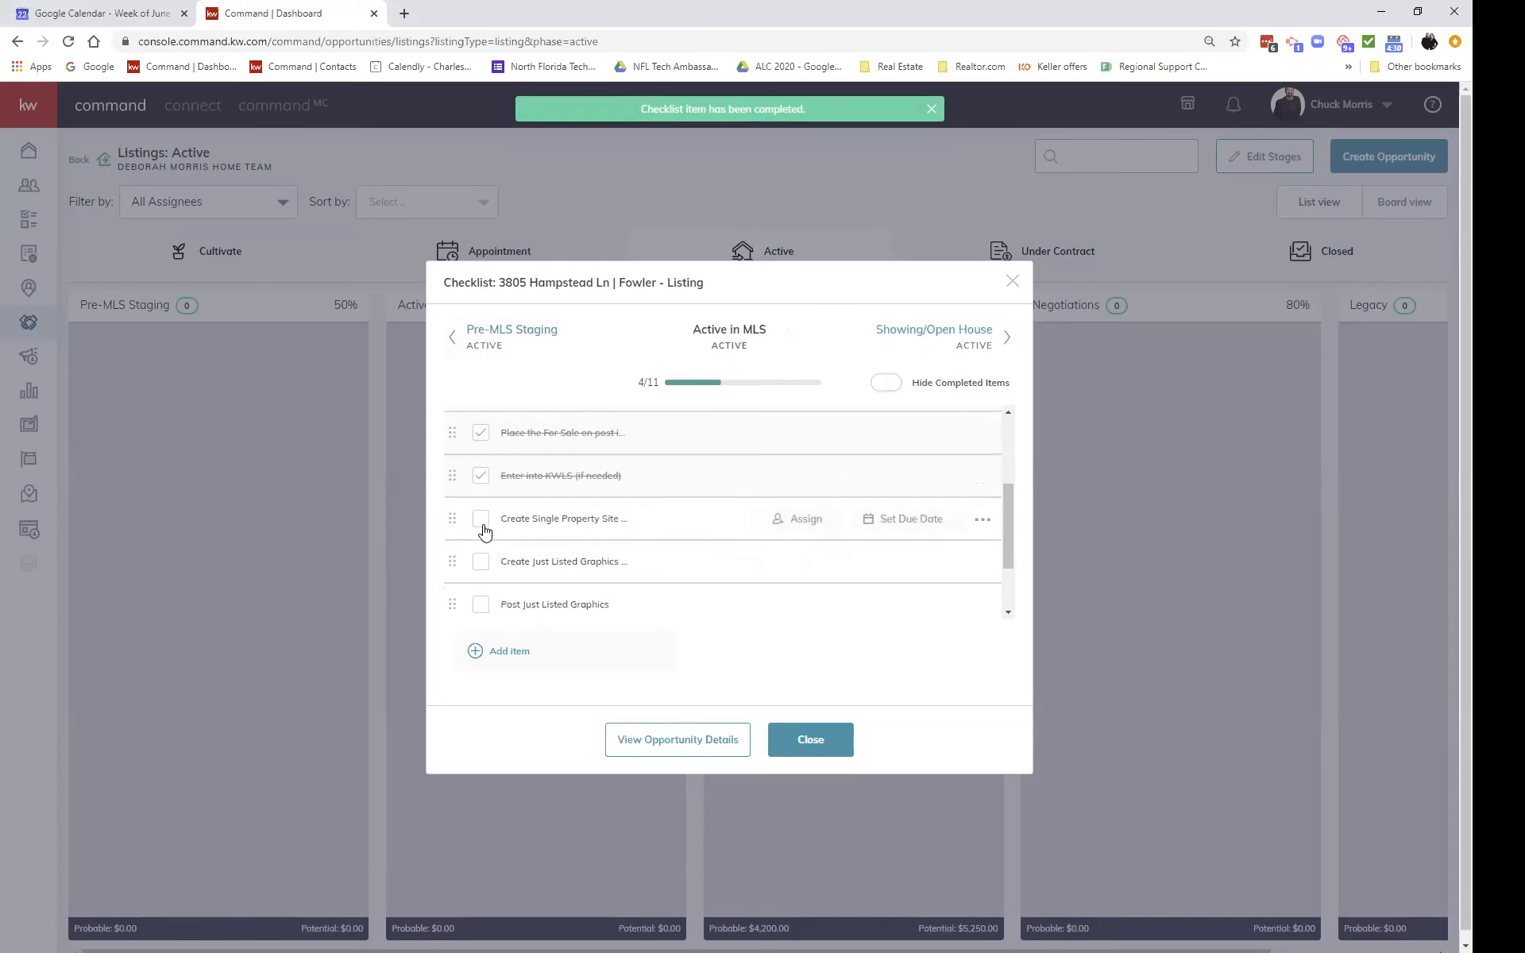
pyautogui.click(483, 526)
pyautogui.click(483, 565)
# Step: Tick the remaining Active in MLS tasks: post graphics, opportunity update, listing folder, MLS change, ELB serial number
pyautogui.scroll(-1, 484, 548)
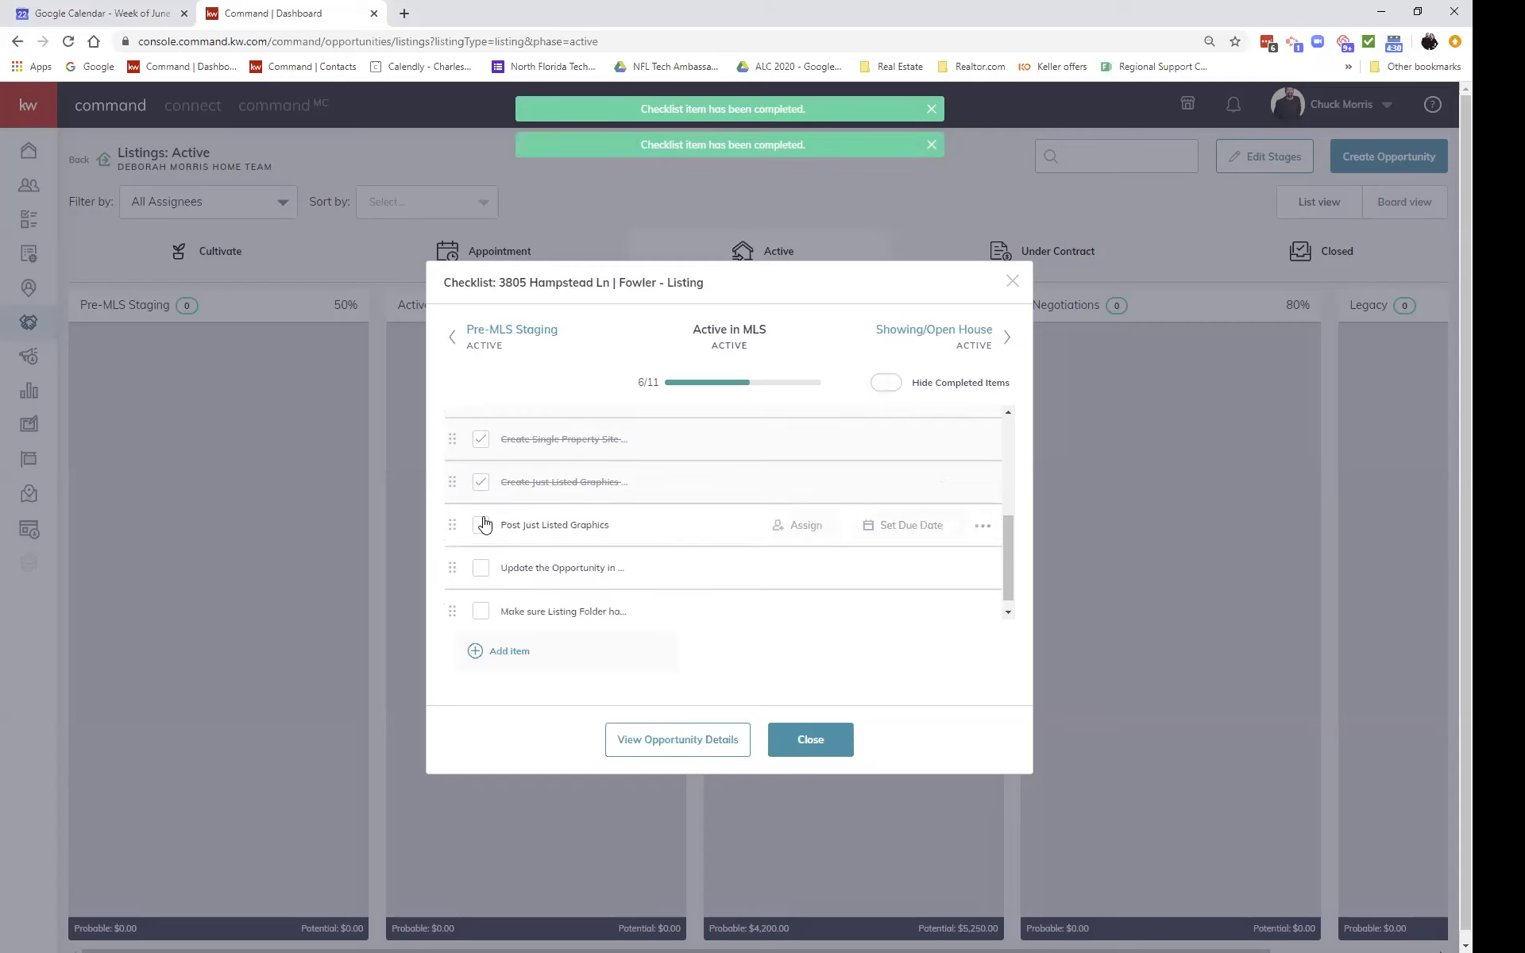
pyautogui.click(482, 525)
pyautogui.click(481, 568)
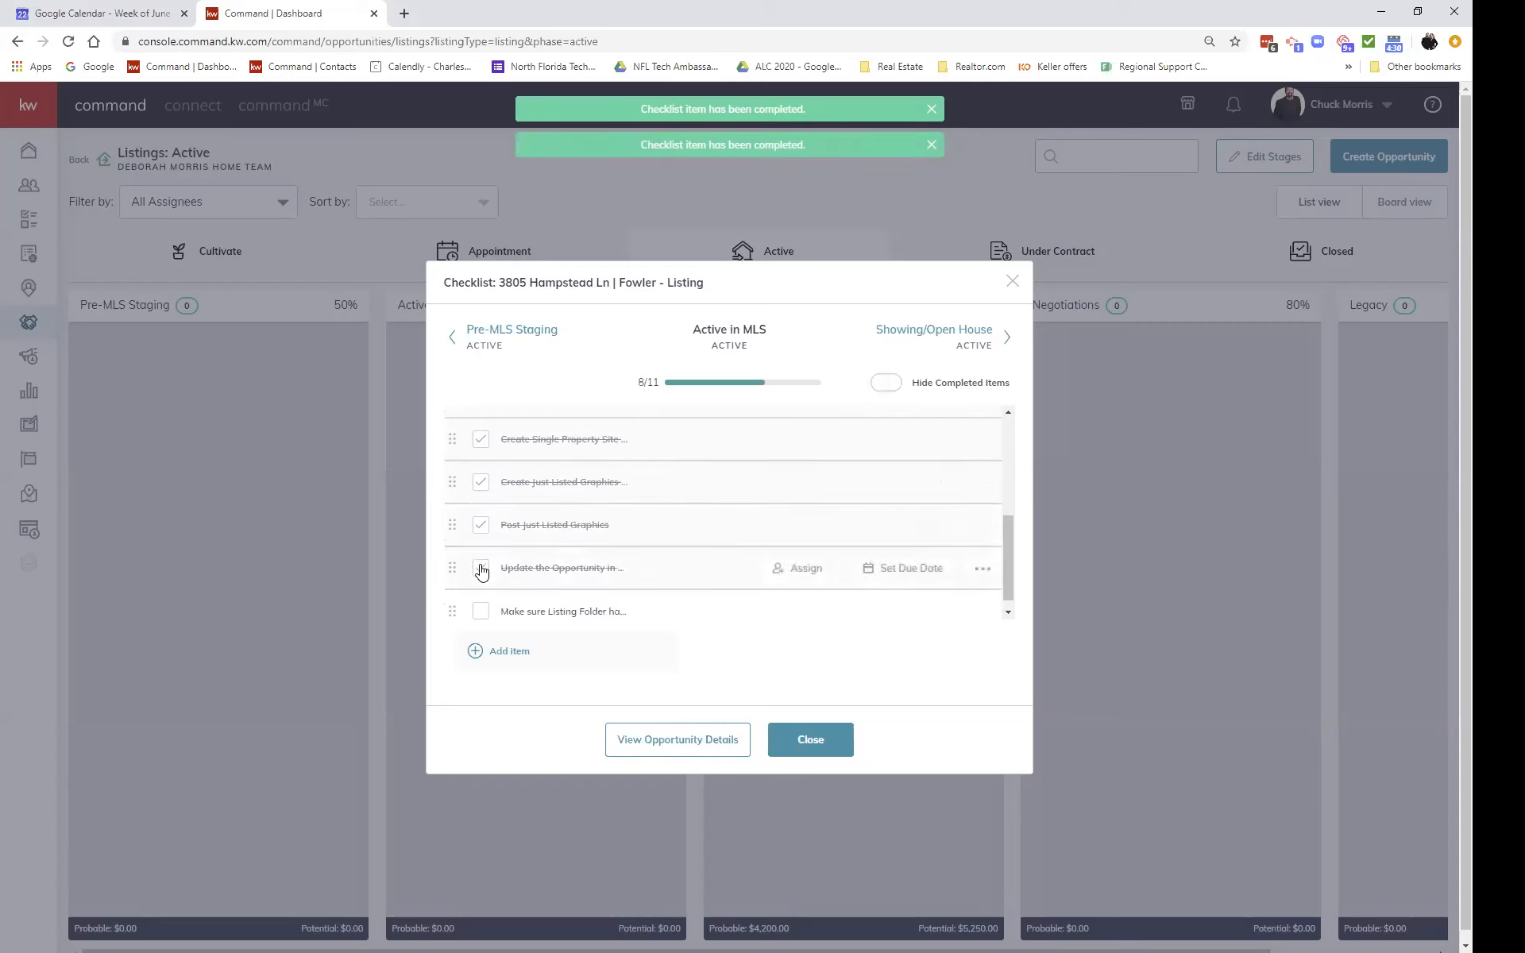
pyautogui.click(482, 602)
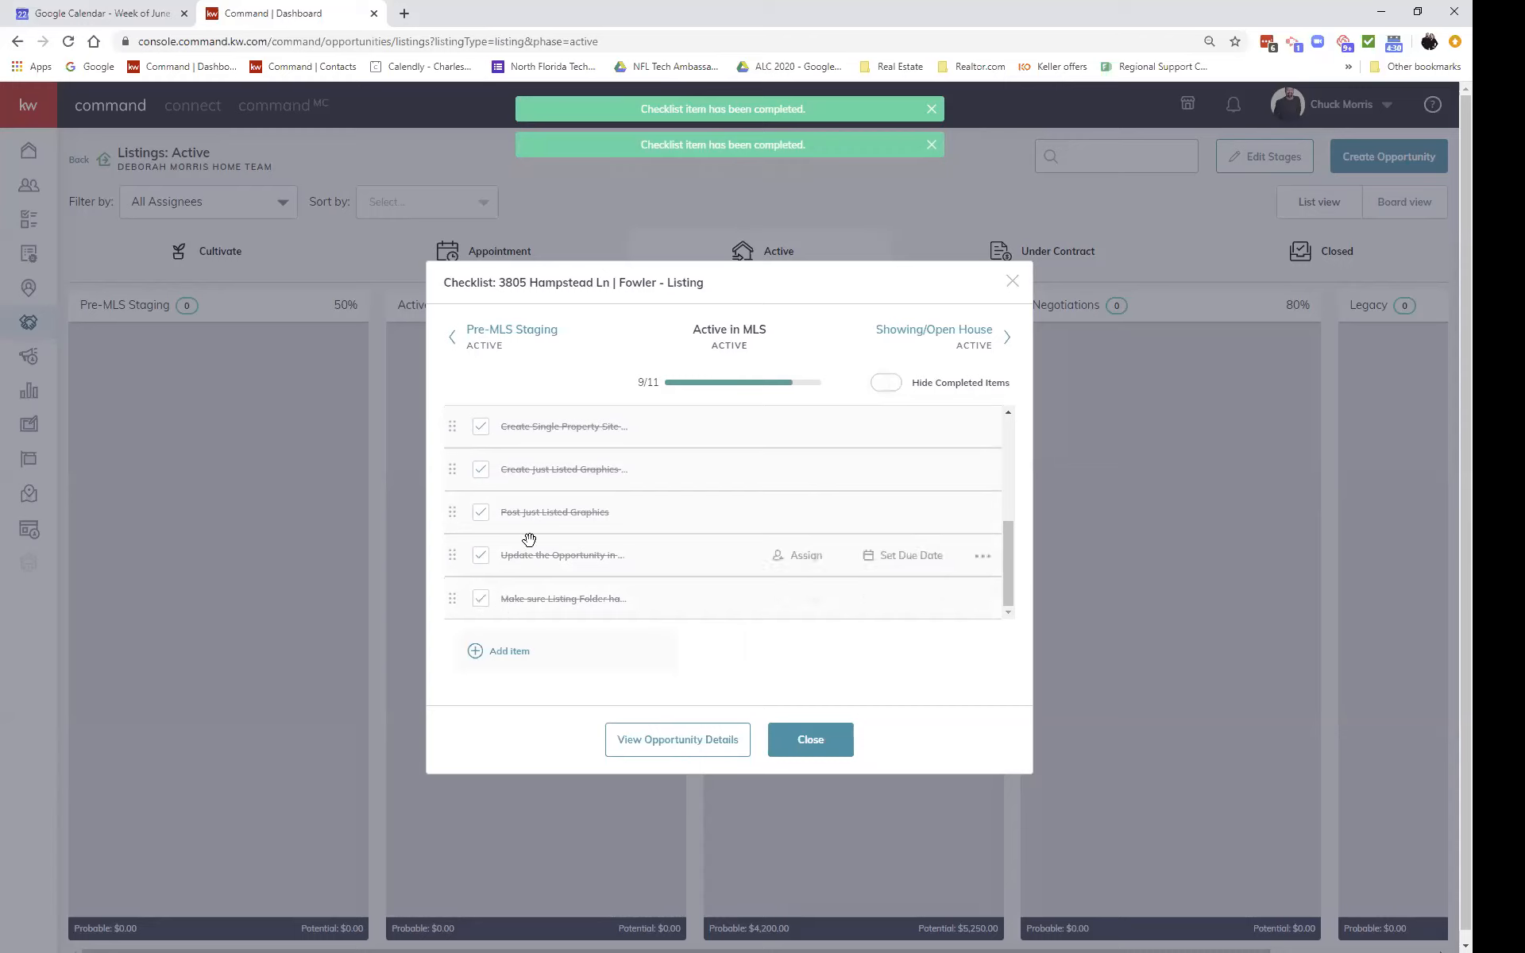
pyautogui.scroll(4, 528, 537)
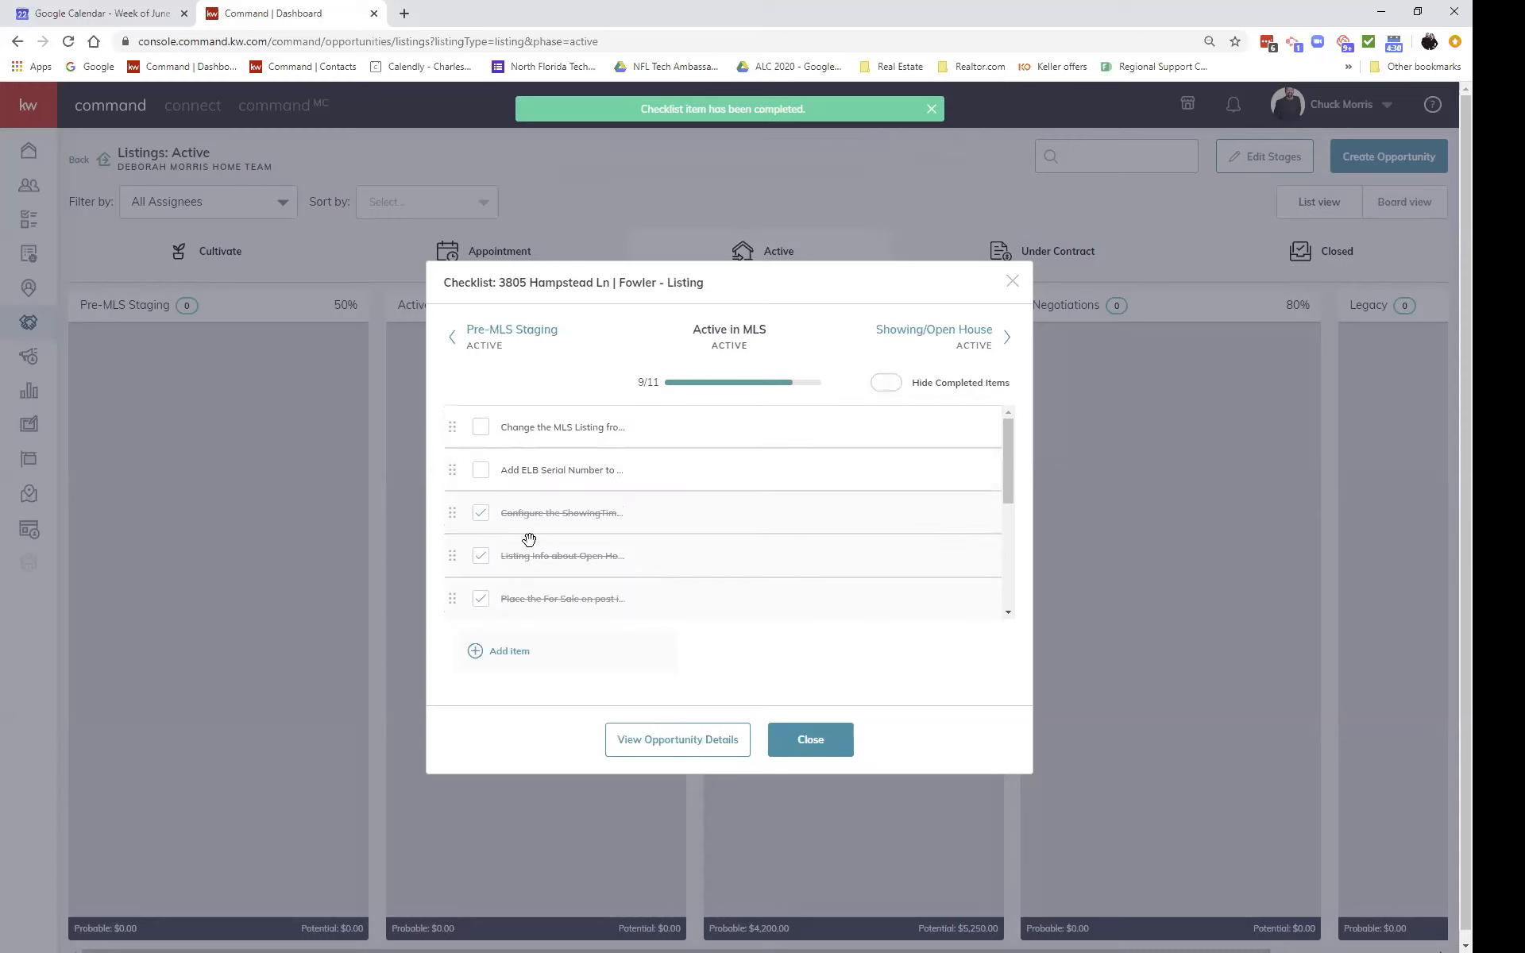
pyautogui.click(481, 430)
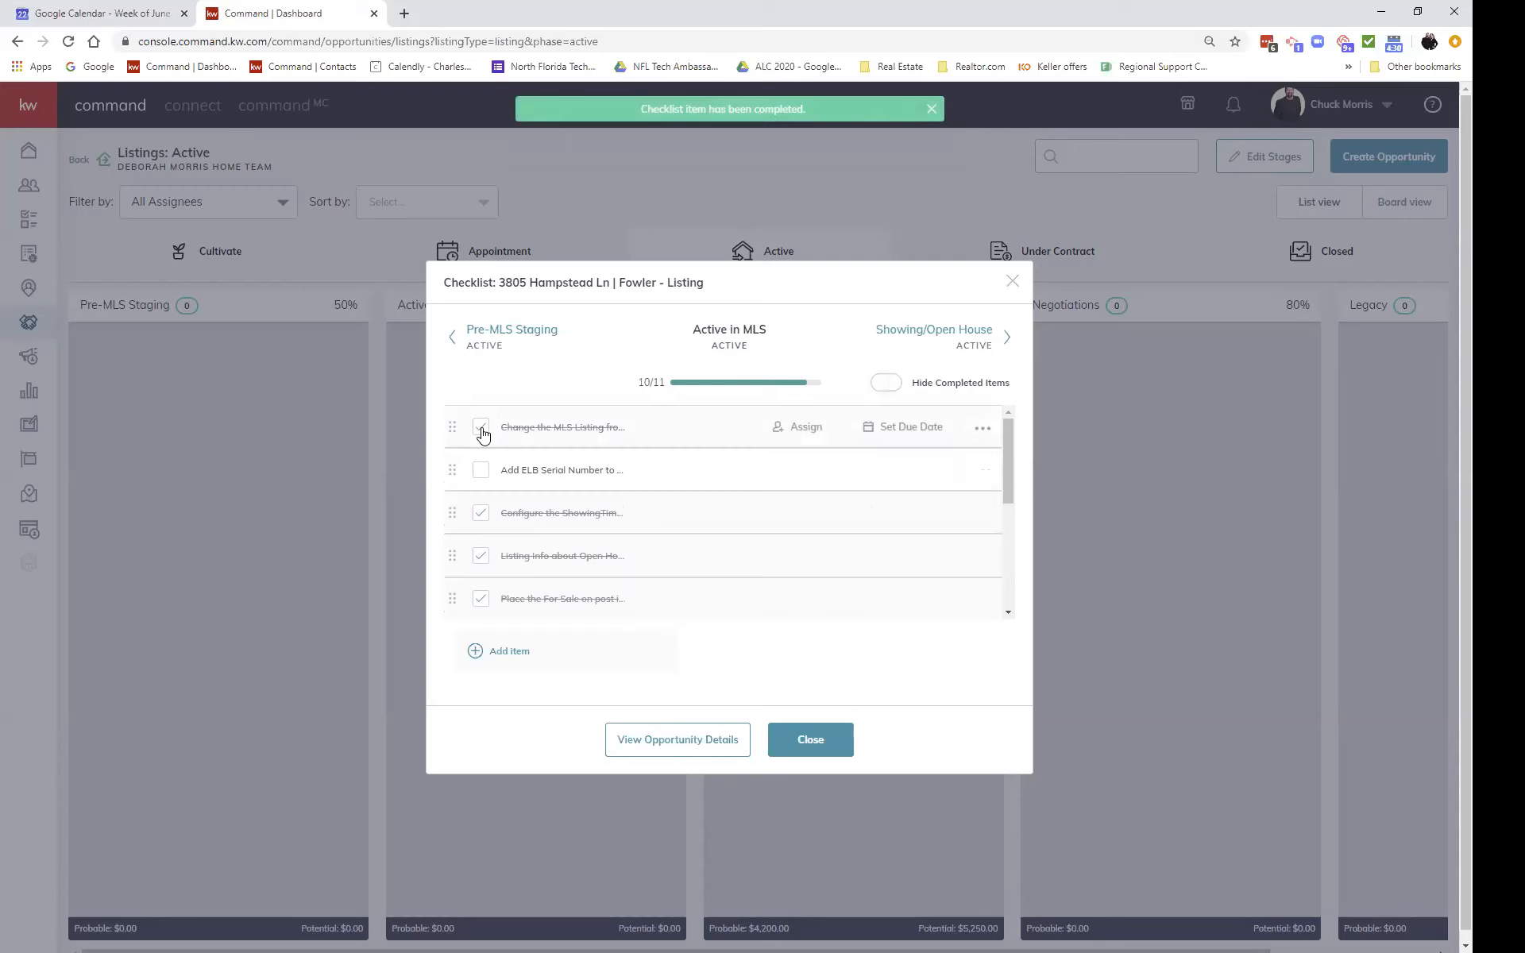
pyautogui.click(481, 474)
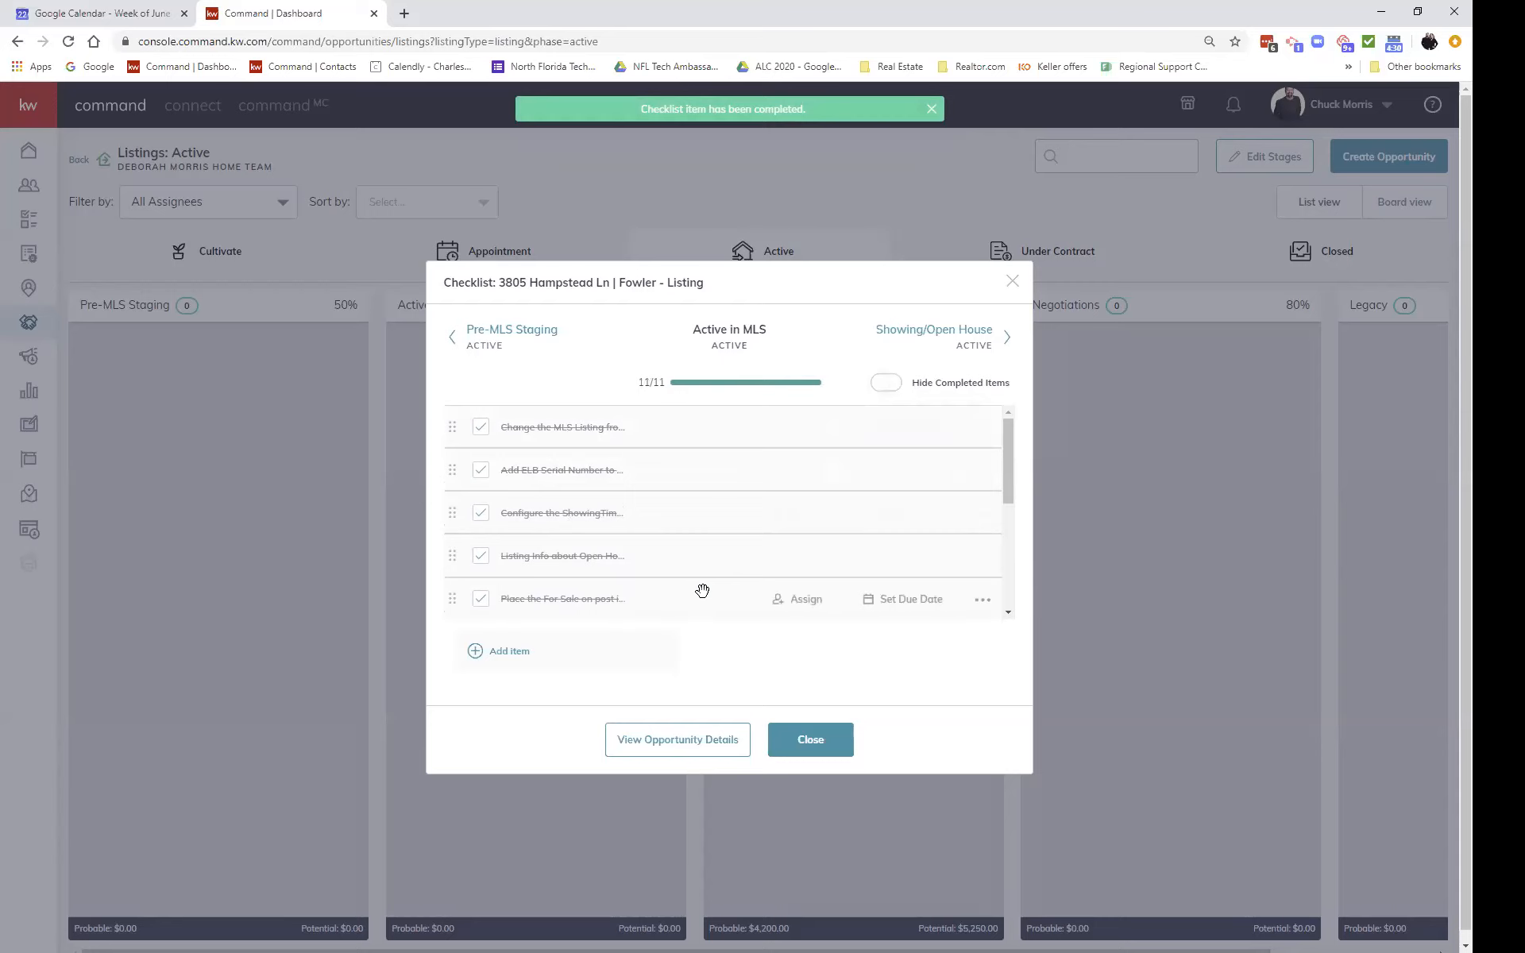
# Step: Reopen the listing's checklist, step back through Active in MLS, Pre-MLS Staging and Post Appointment, then close it
pyautogui.click(964, 343)
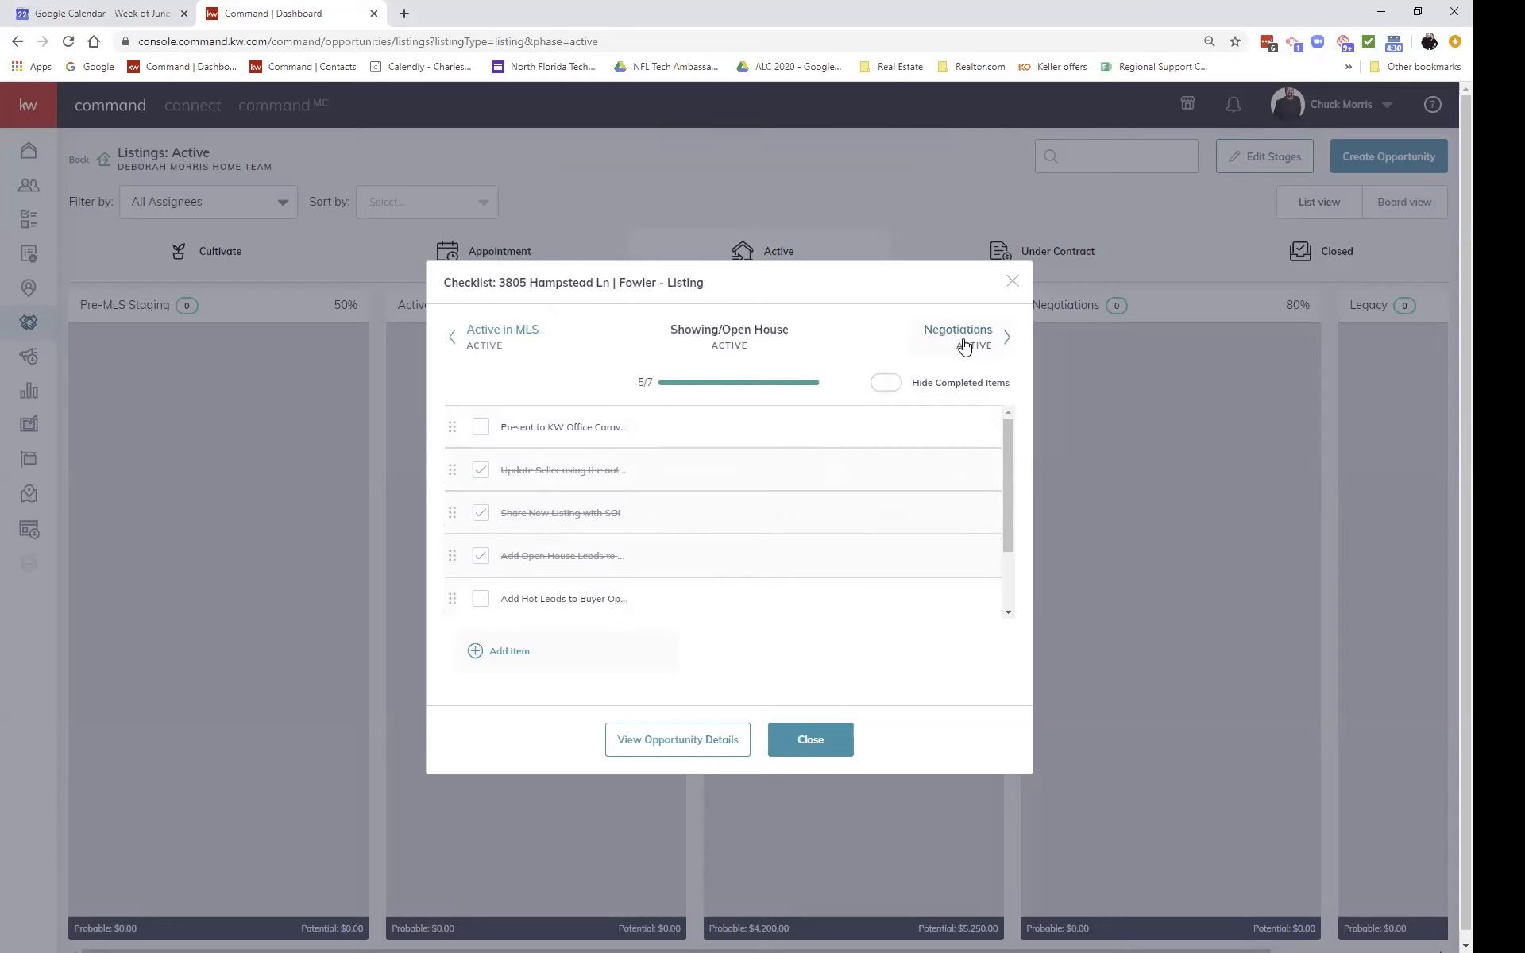
pyautogui.click(808, 740)
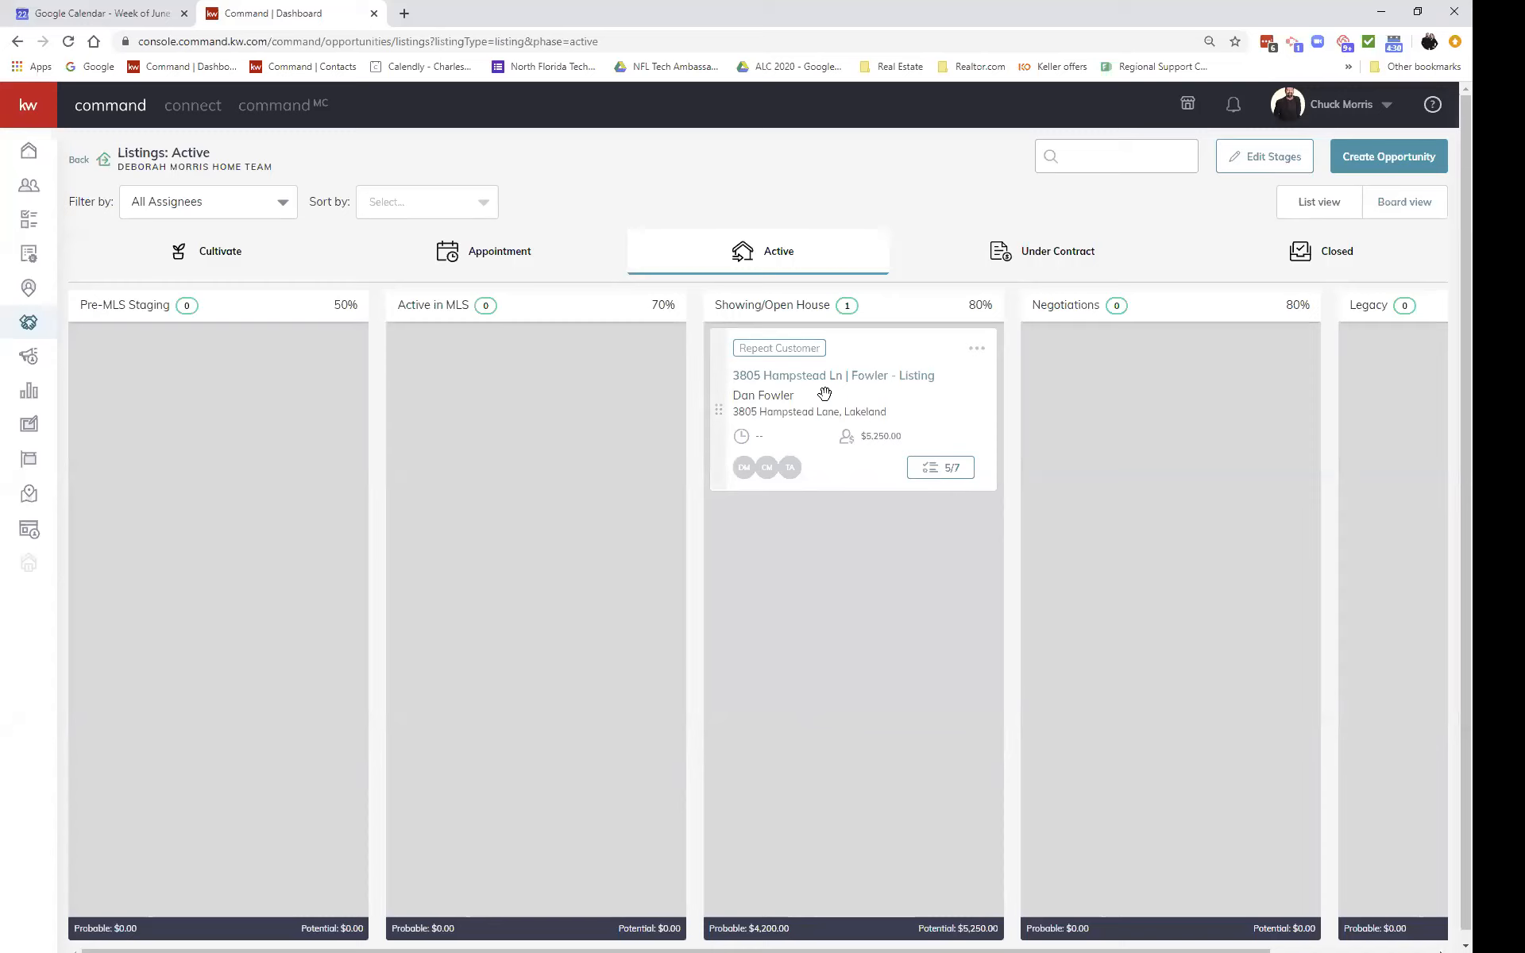
pyautogui.click(931, 471)
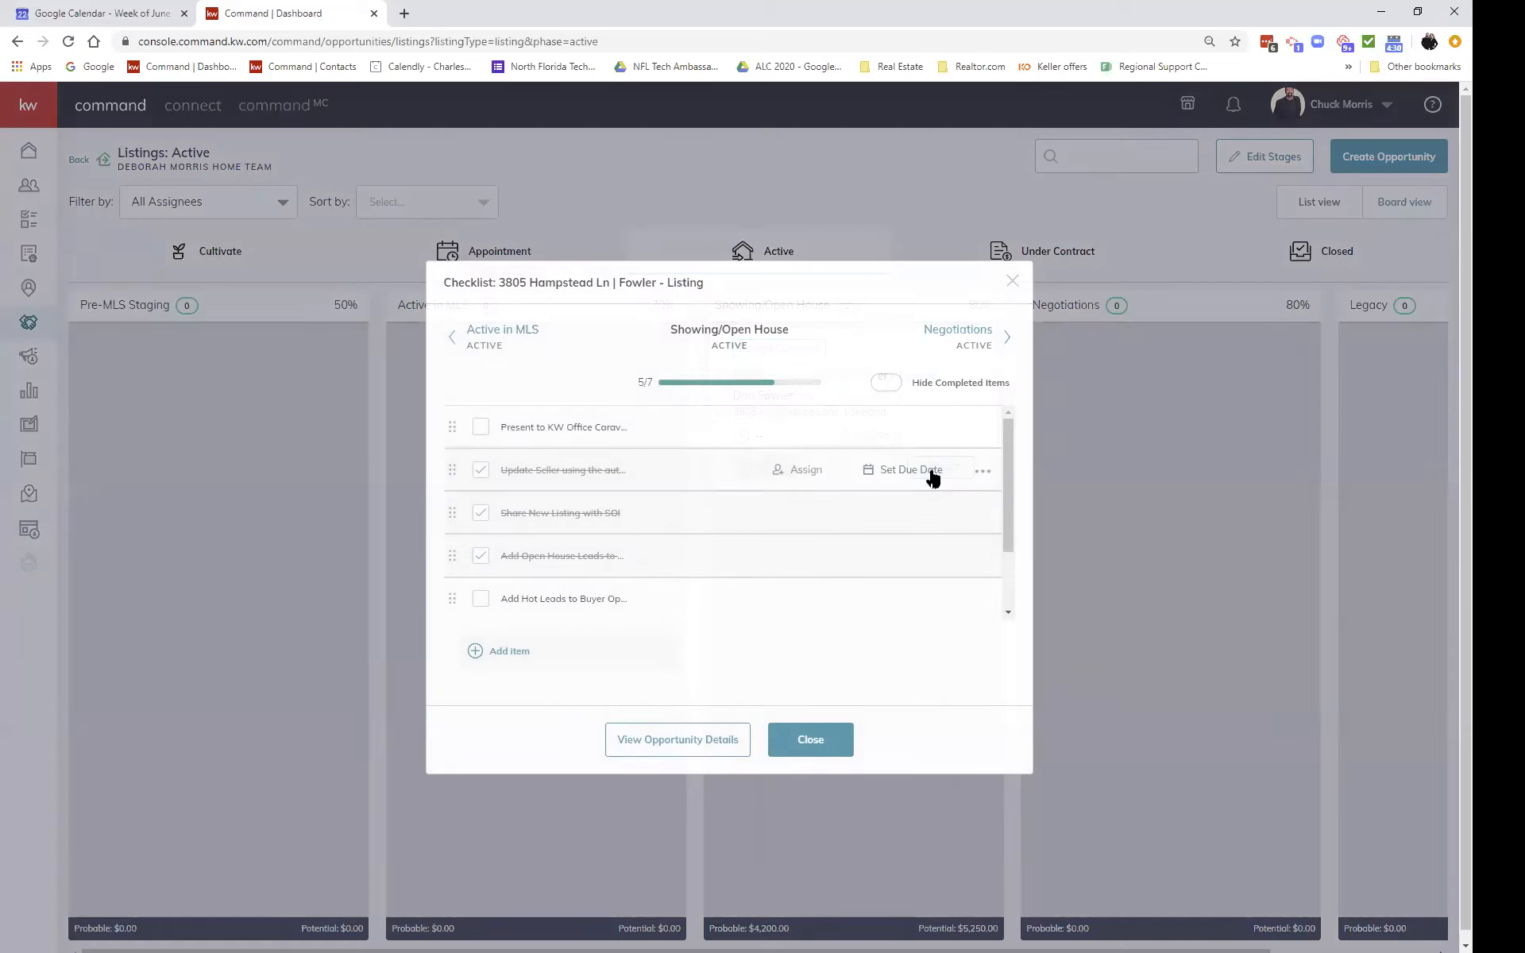
pyautogui.click(451, 338)
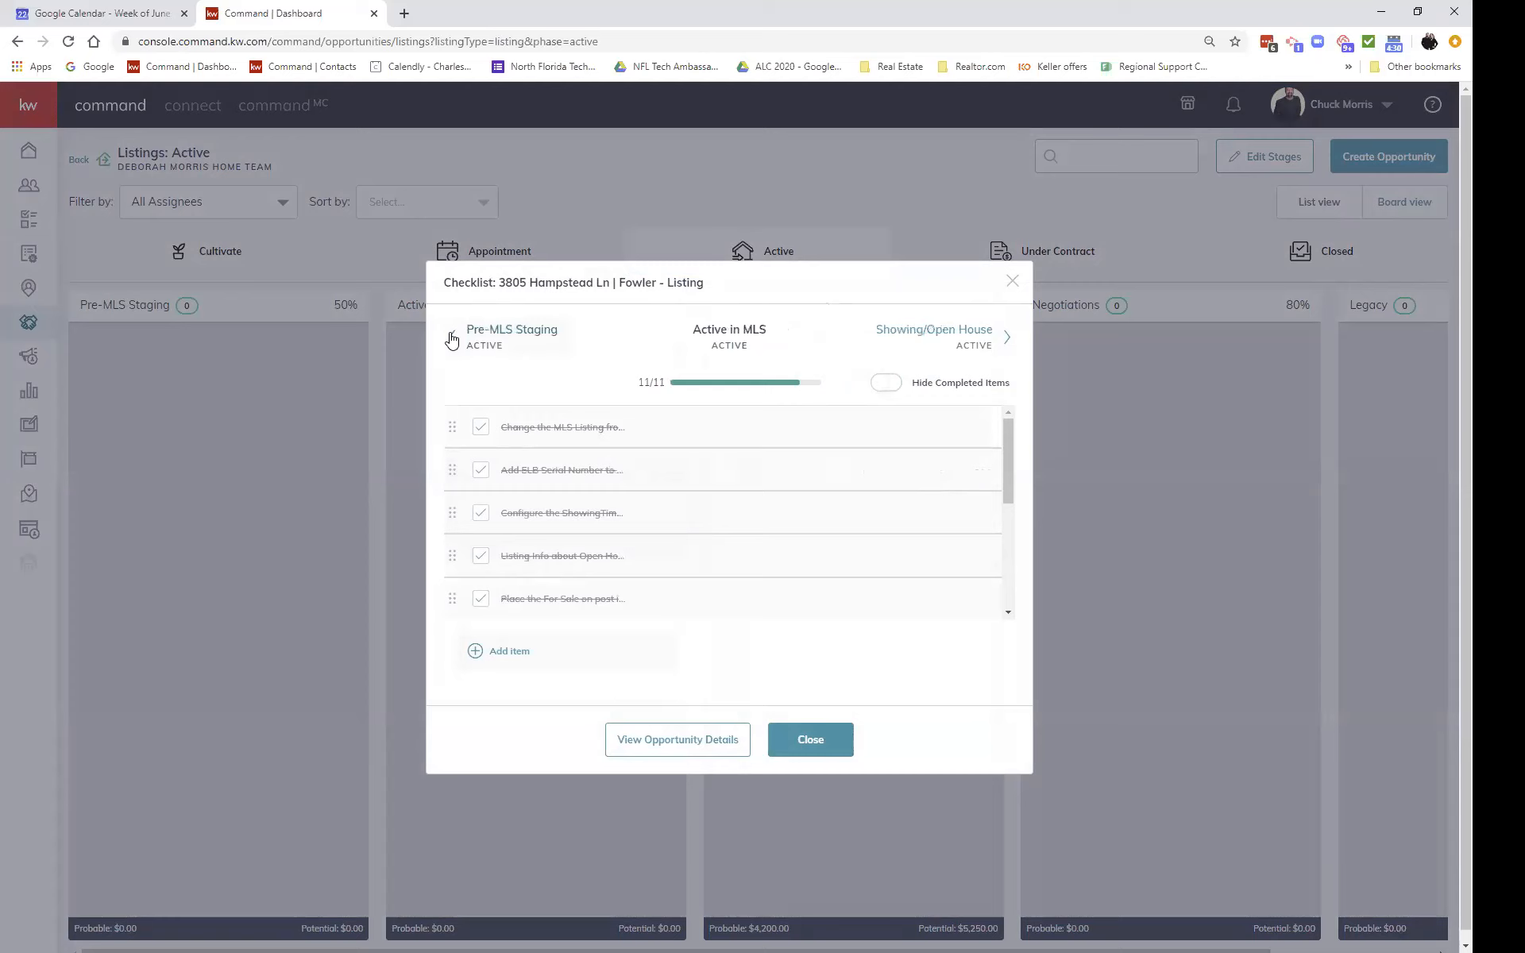
pyautogui.click(451, 338)
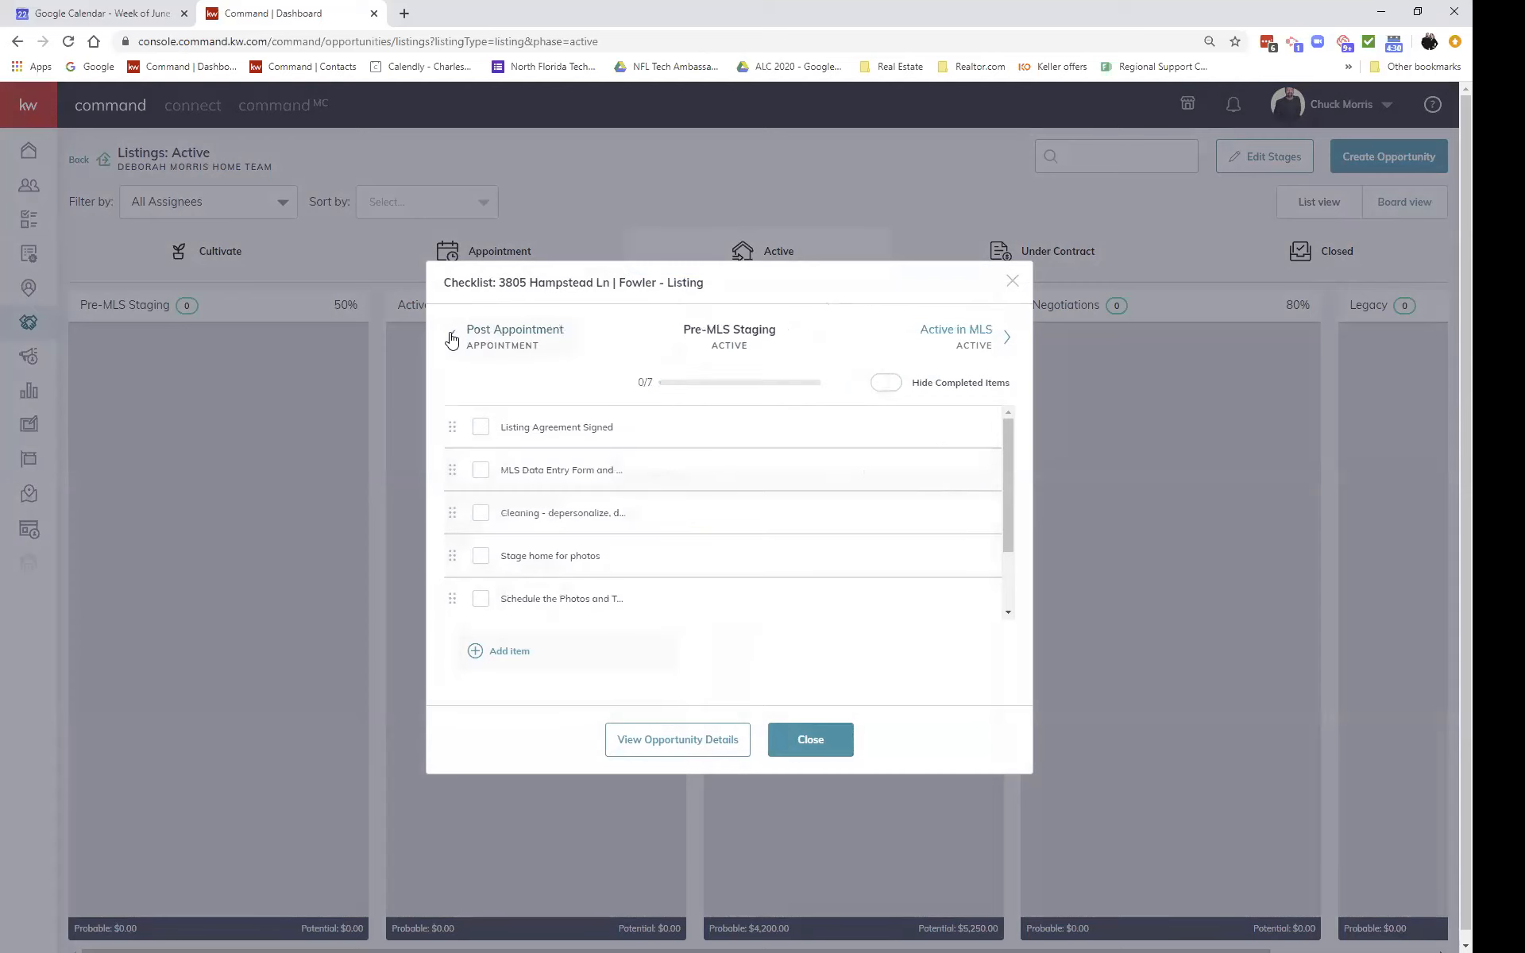
pyautogui.click(451, 337)
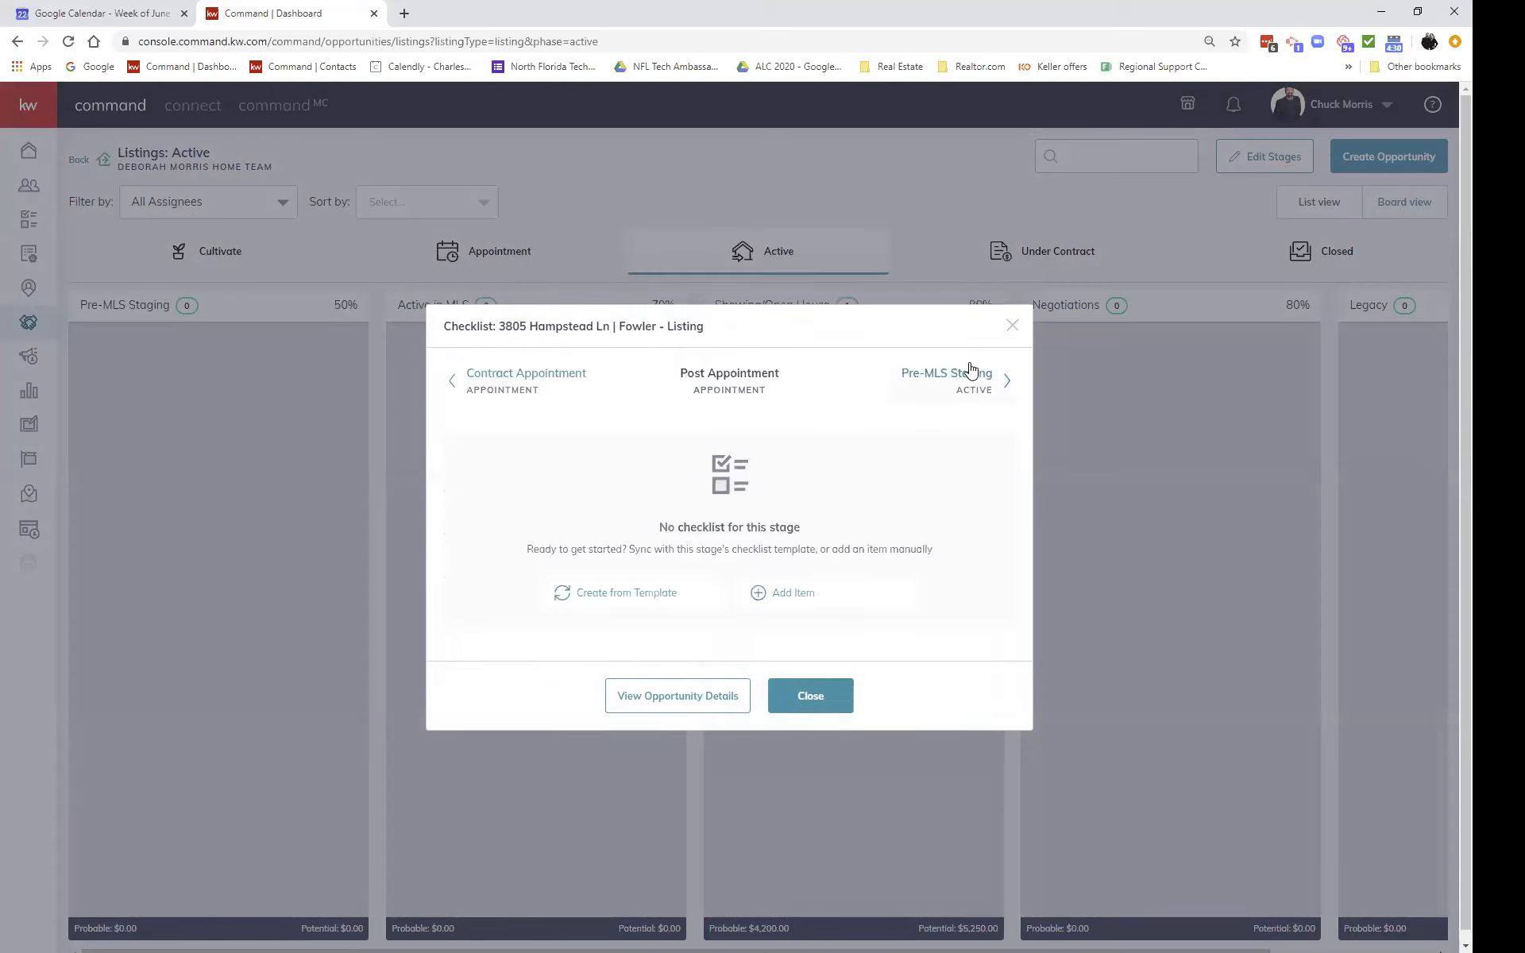
pyautogui.click(792, 698)
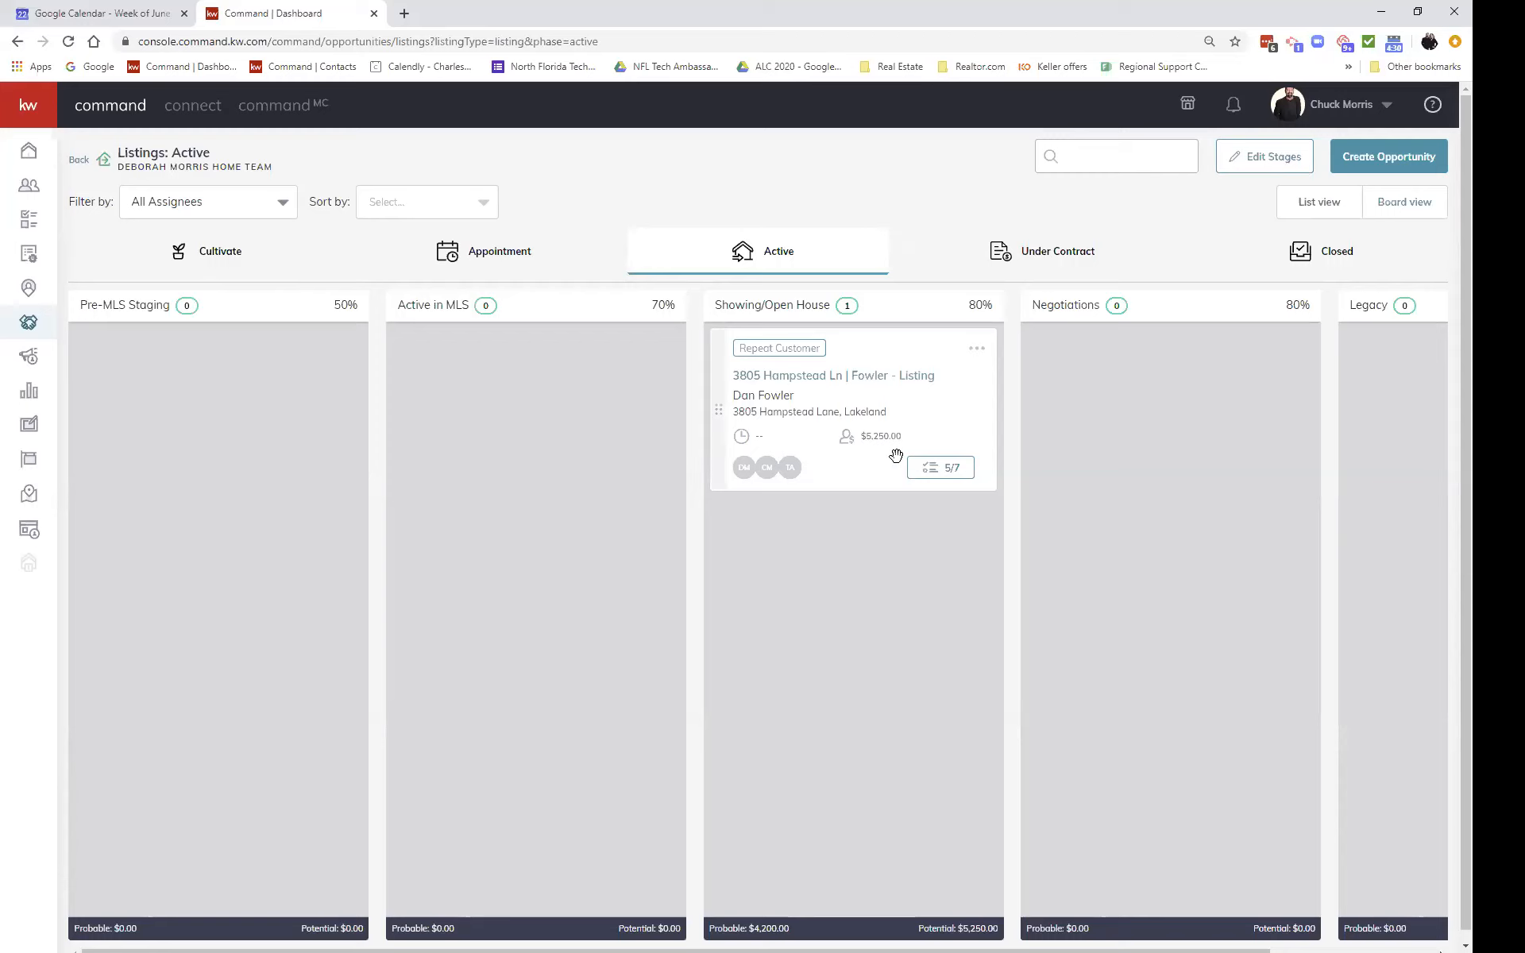
pyautogui.click(945, 475)
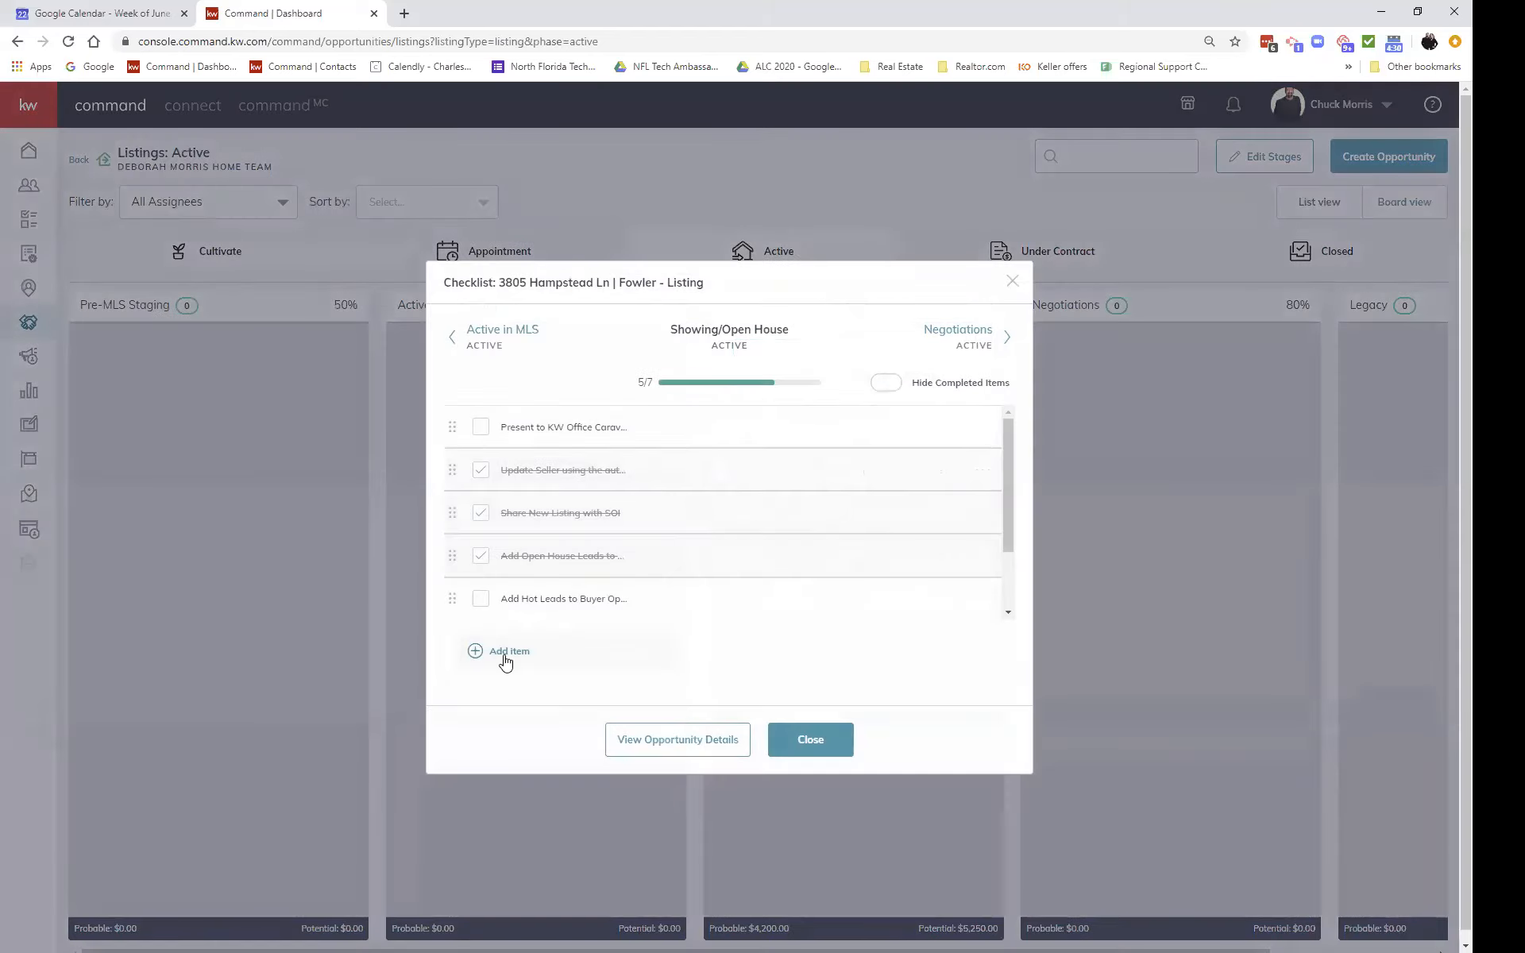
pyautogui.scroll(-2, 616, 487)
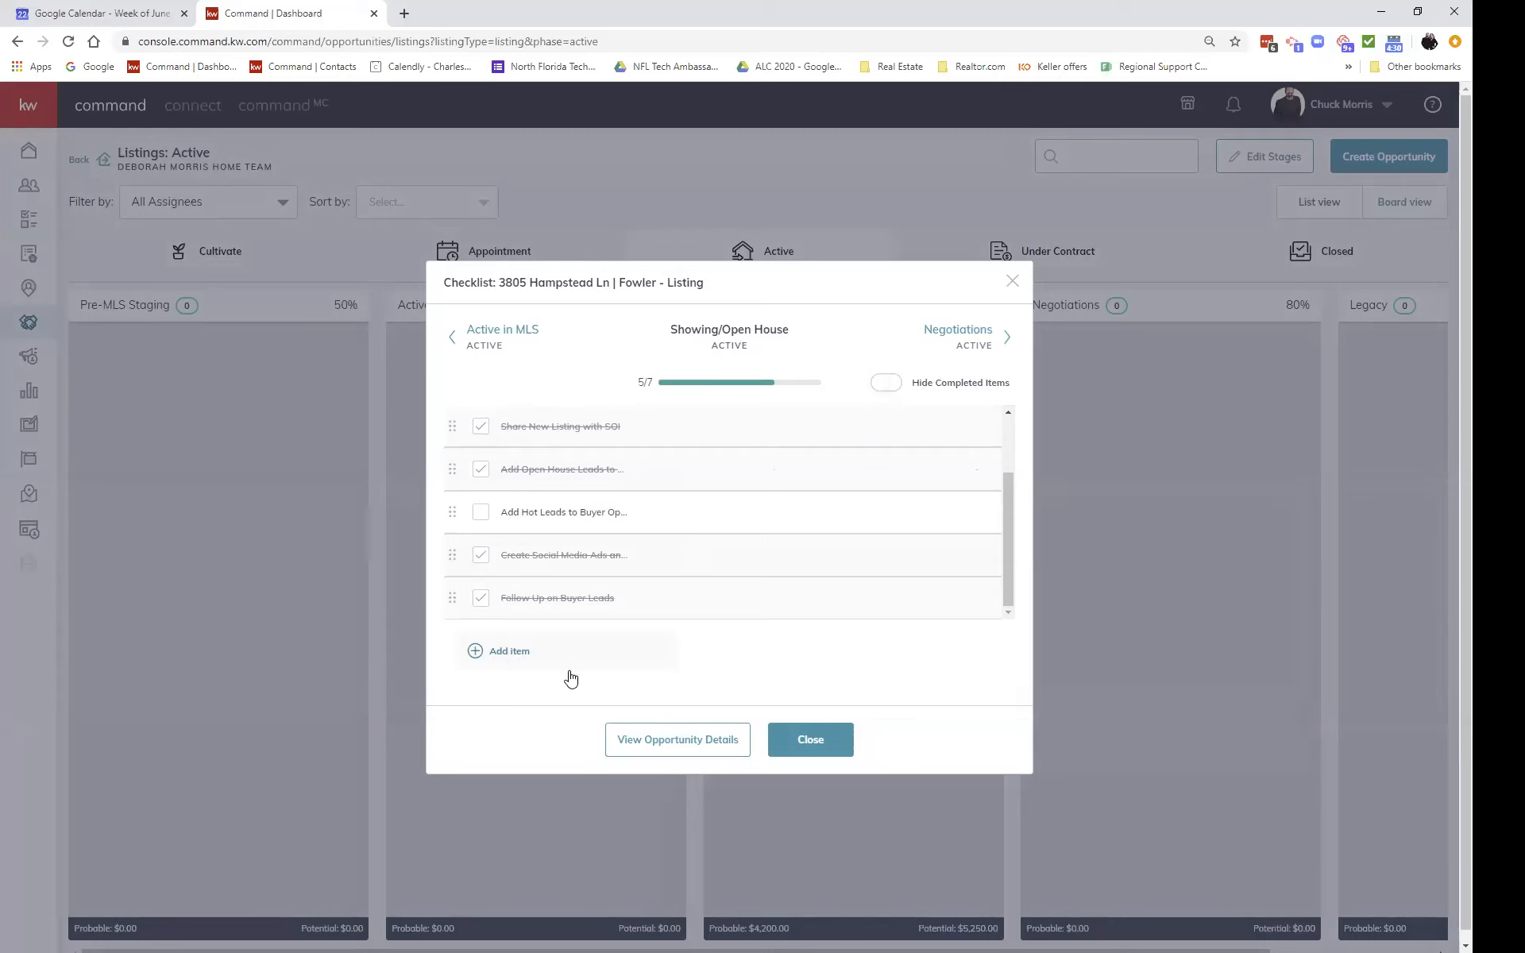
pyautogui.click(794, 738)
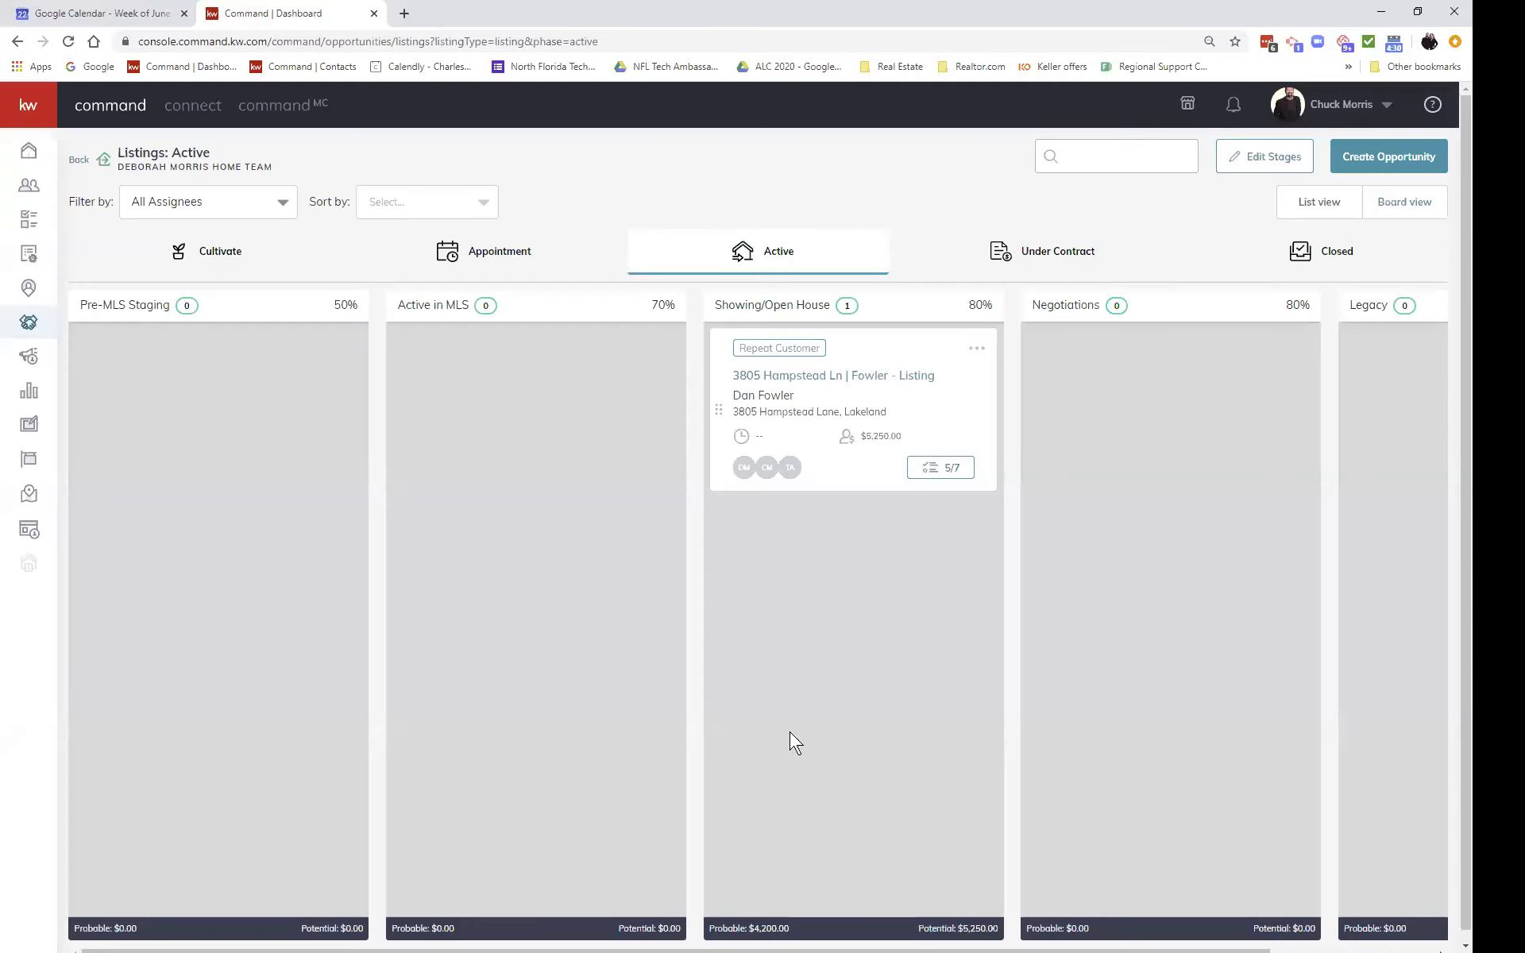
pyautogui.click(1244, 160)
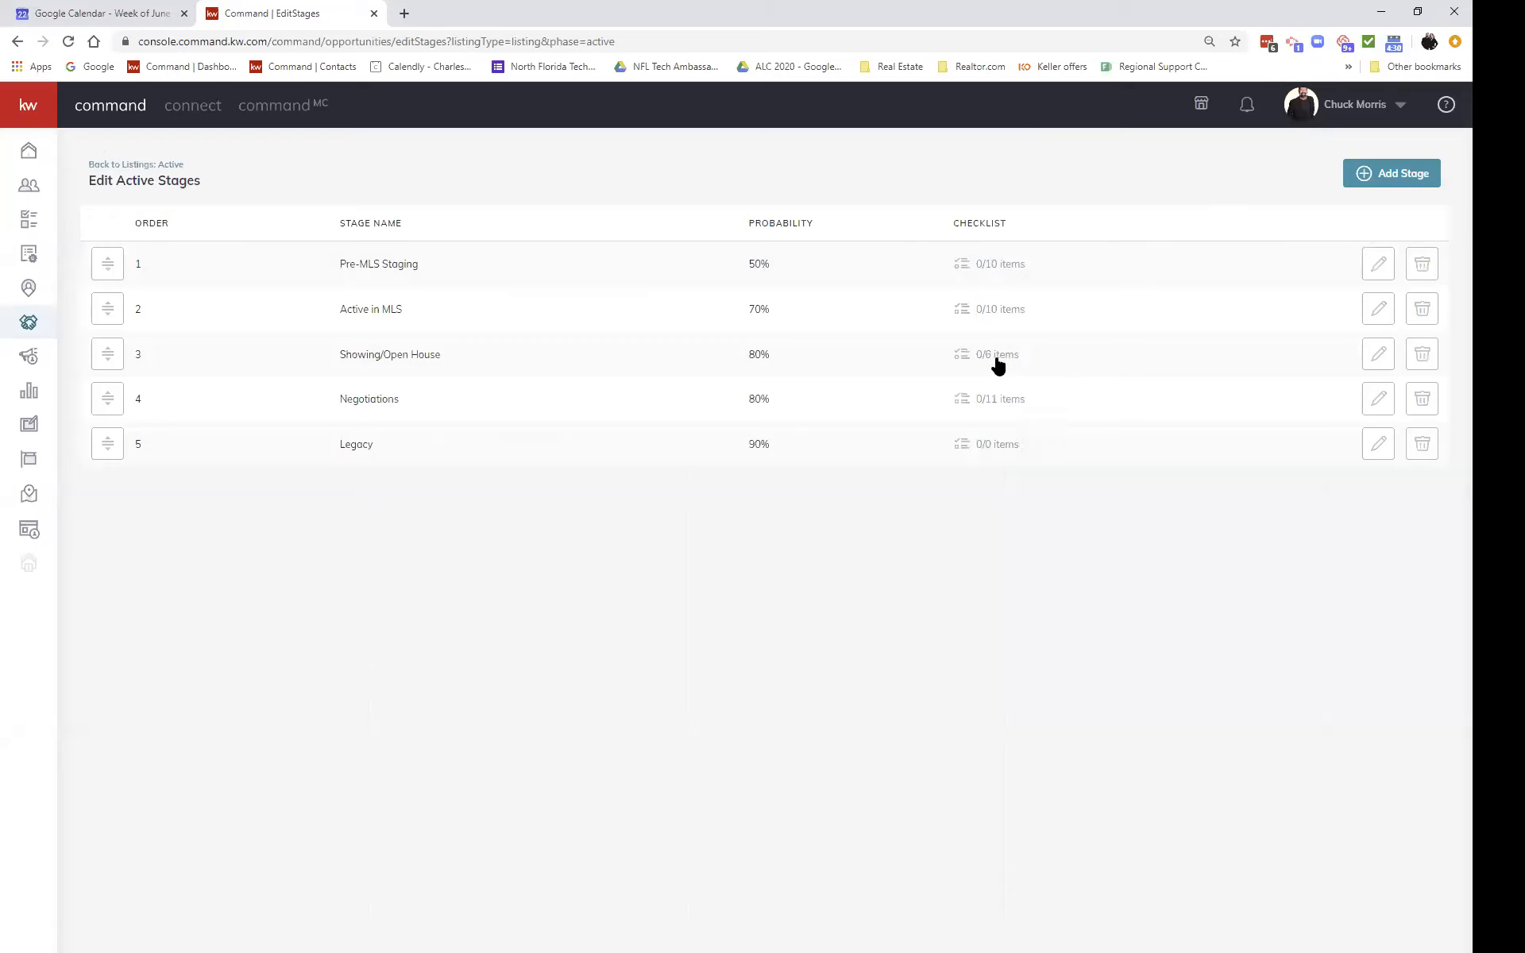
pyautogui.click(160, 169)
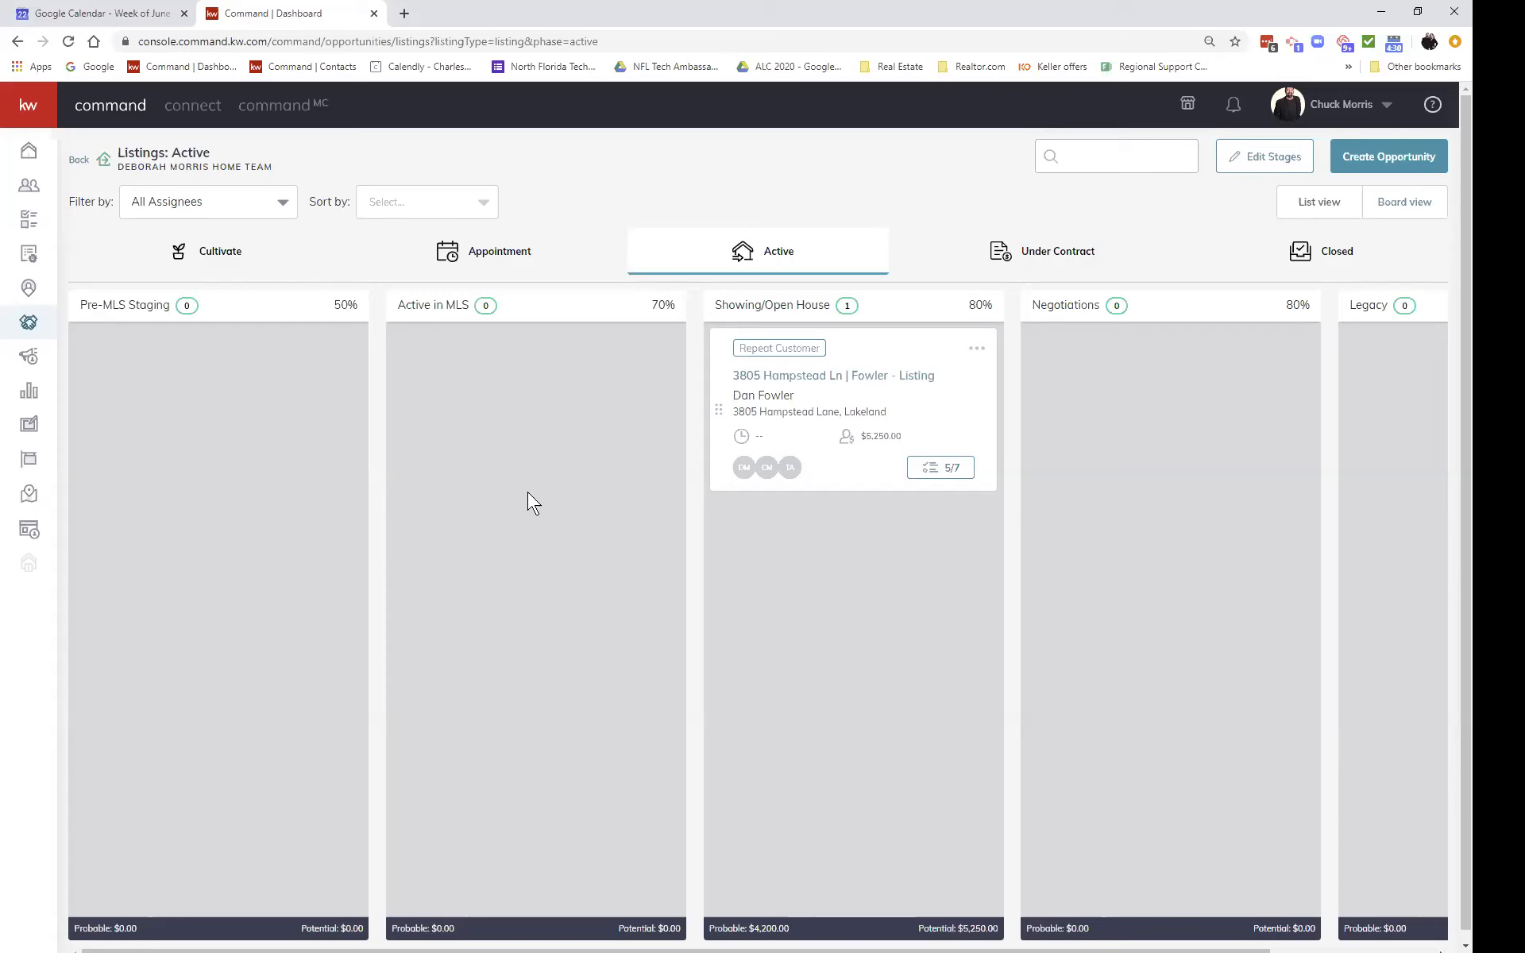
# Step: Go from the opportunities overview to Buyers Under Contract and open the buyer opportunity's details
pyautogui.click(80, 160)
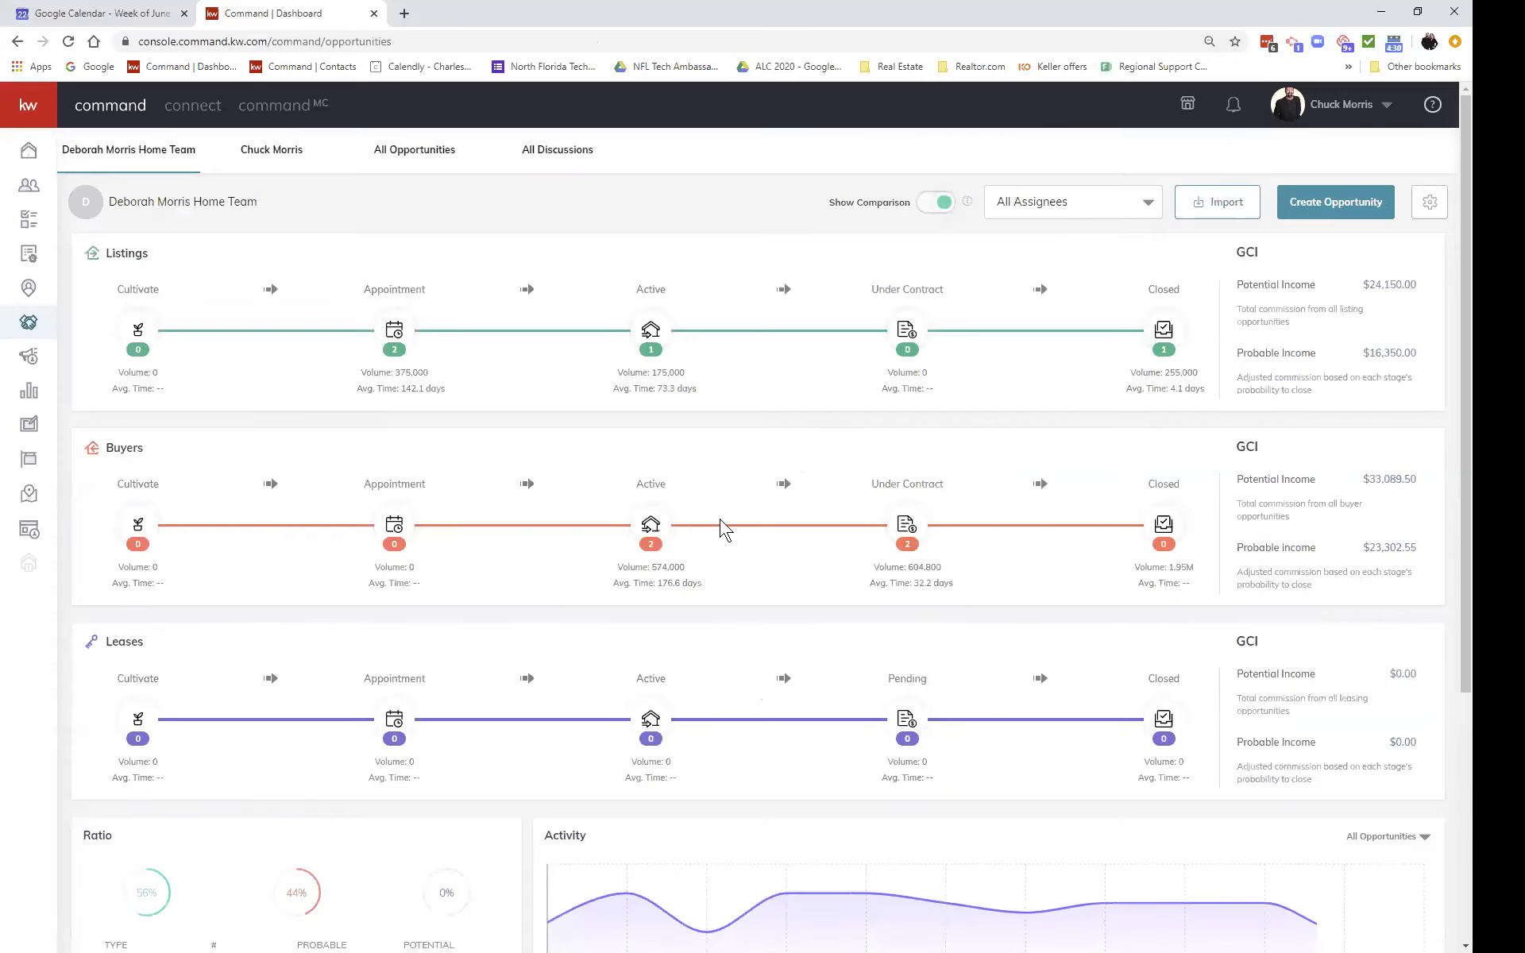
pyautogui.click(908, 528)
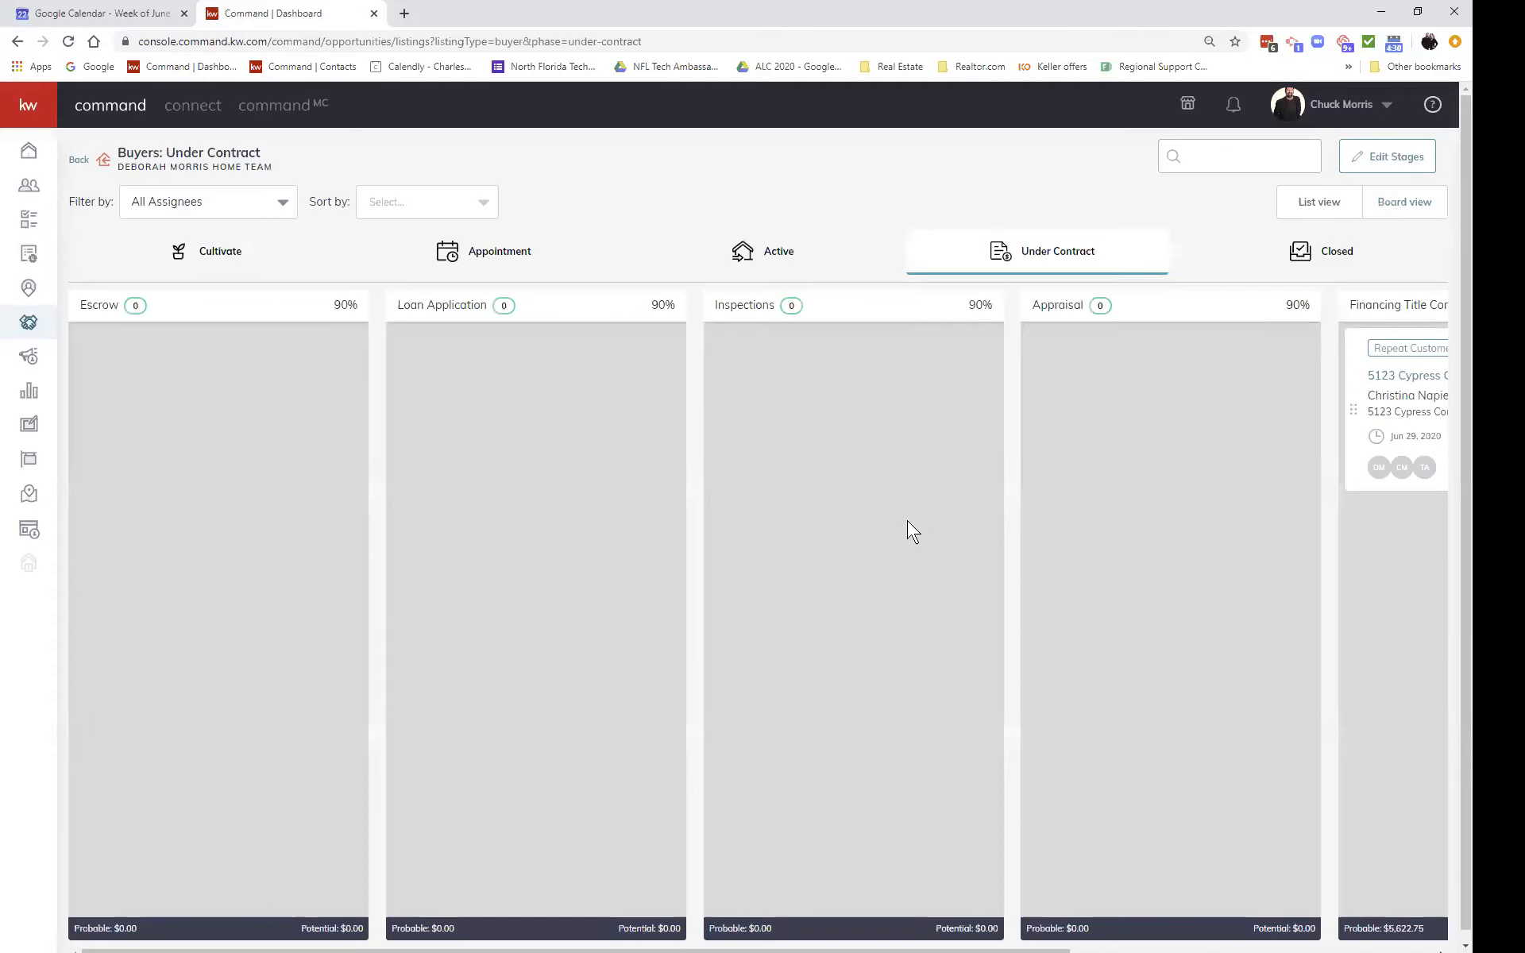
pyautogui.click(1395, 382)
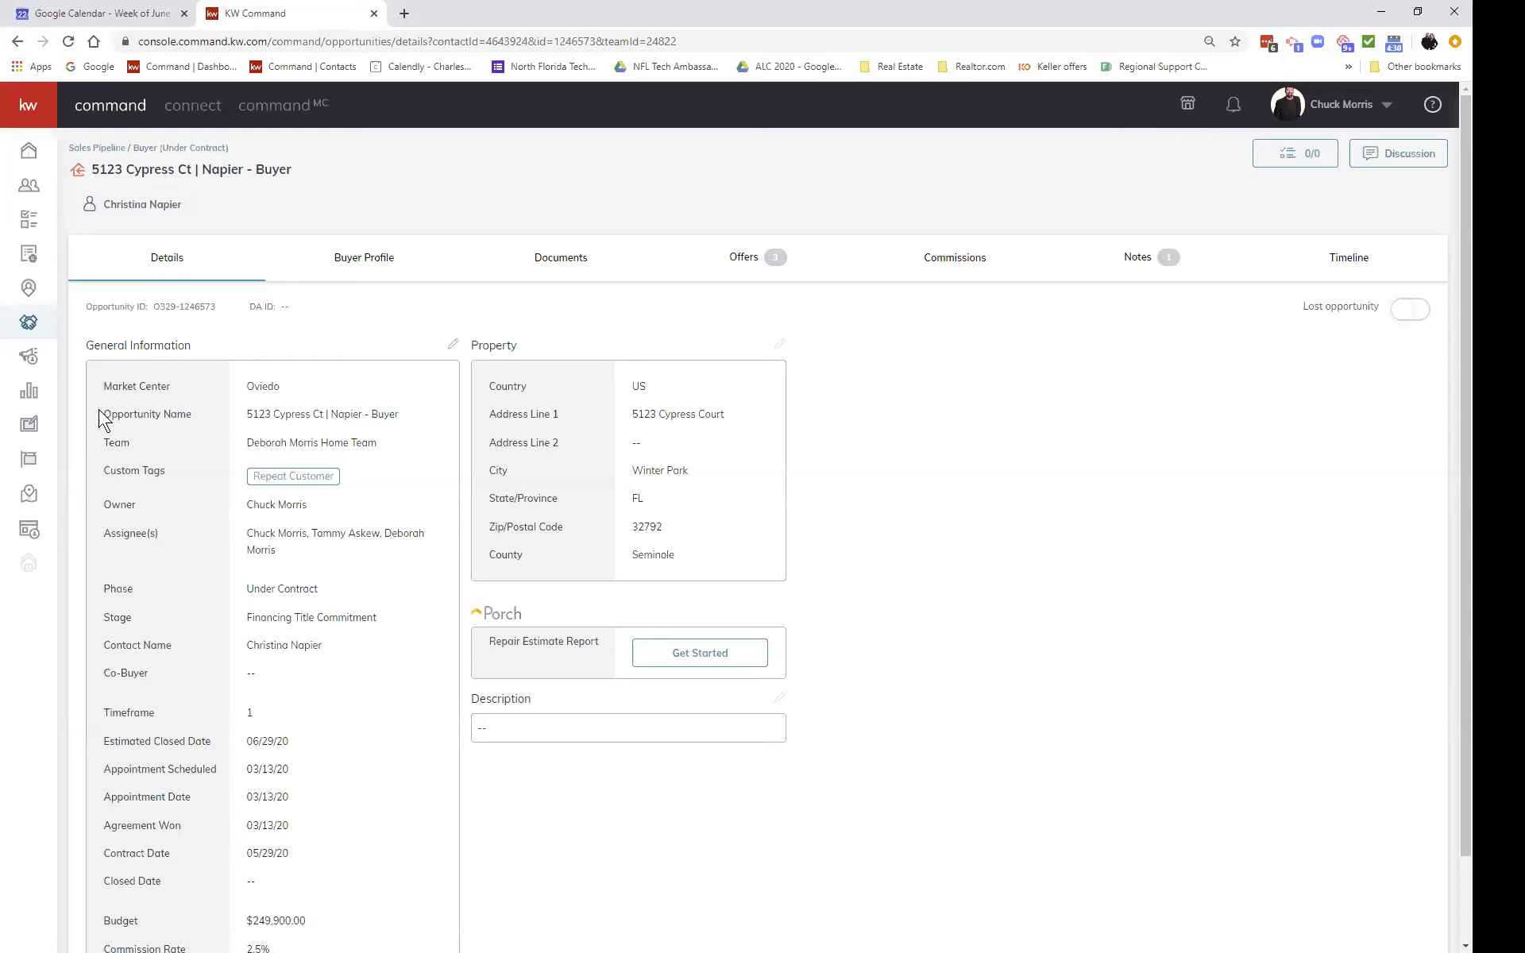
pyautogui.moveTo(99, 415); pyautogui.dragTo(419, 414)
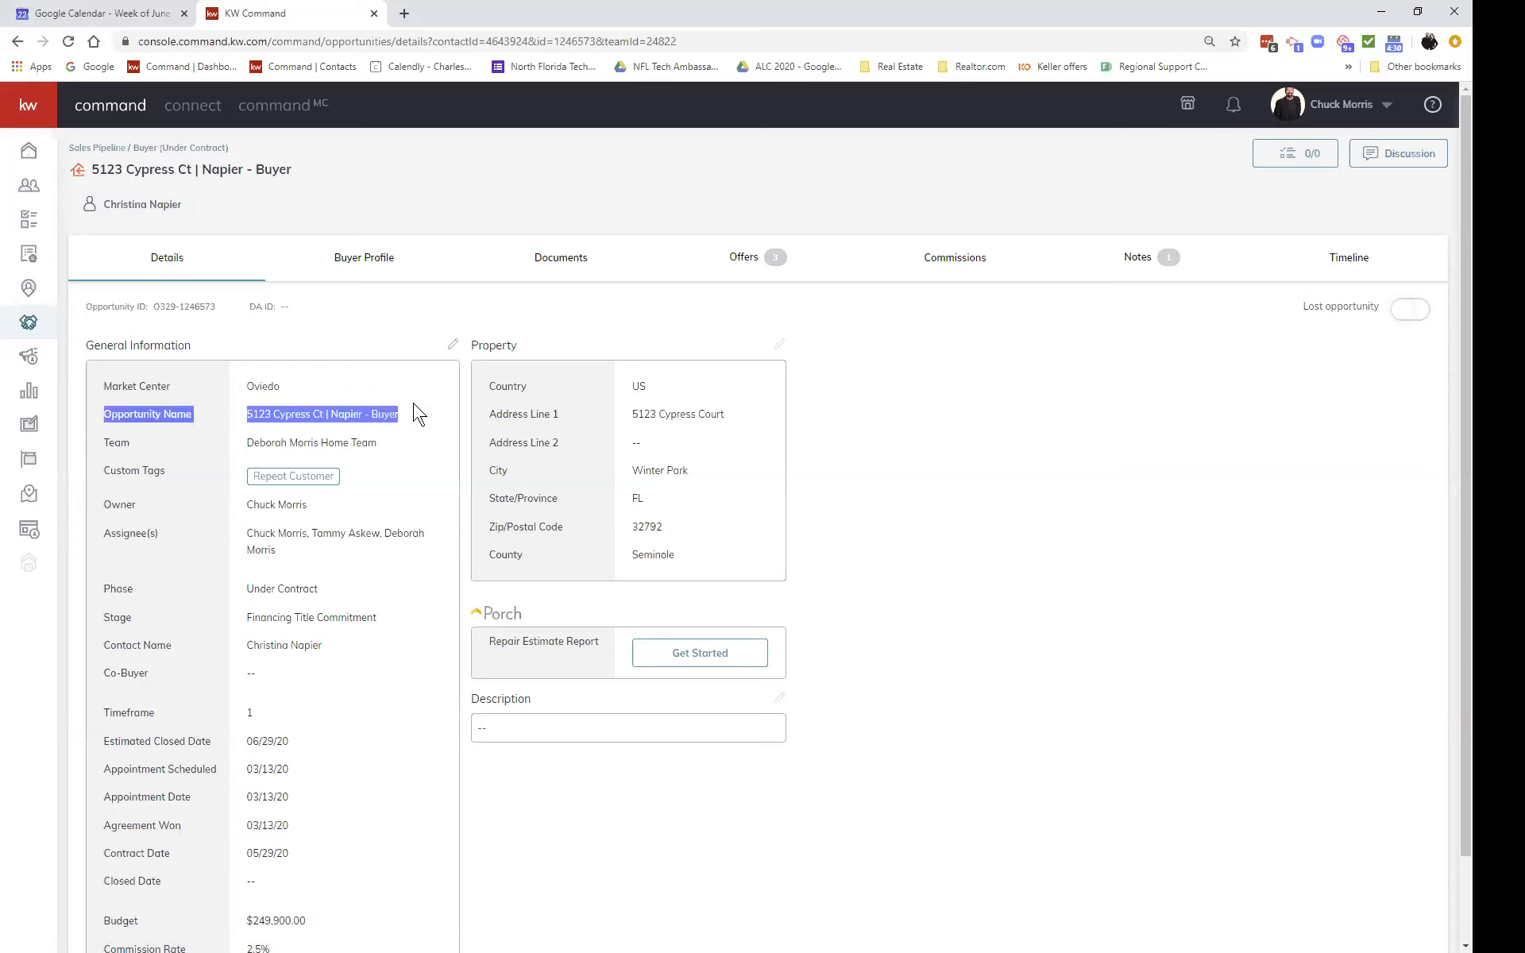
pyautogui.moveTo(323, 176); pyautogui.dragTo(87, 177)
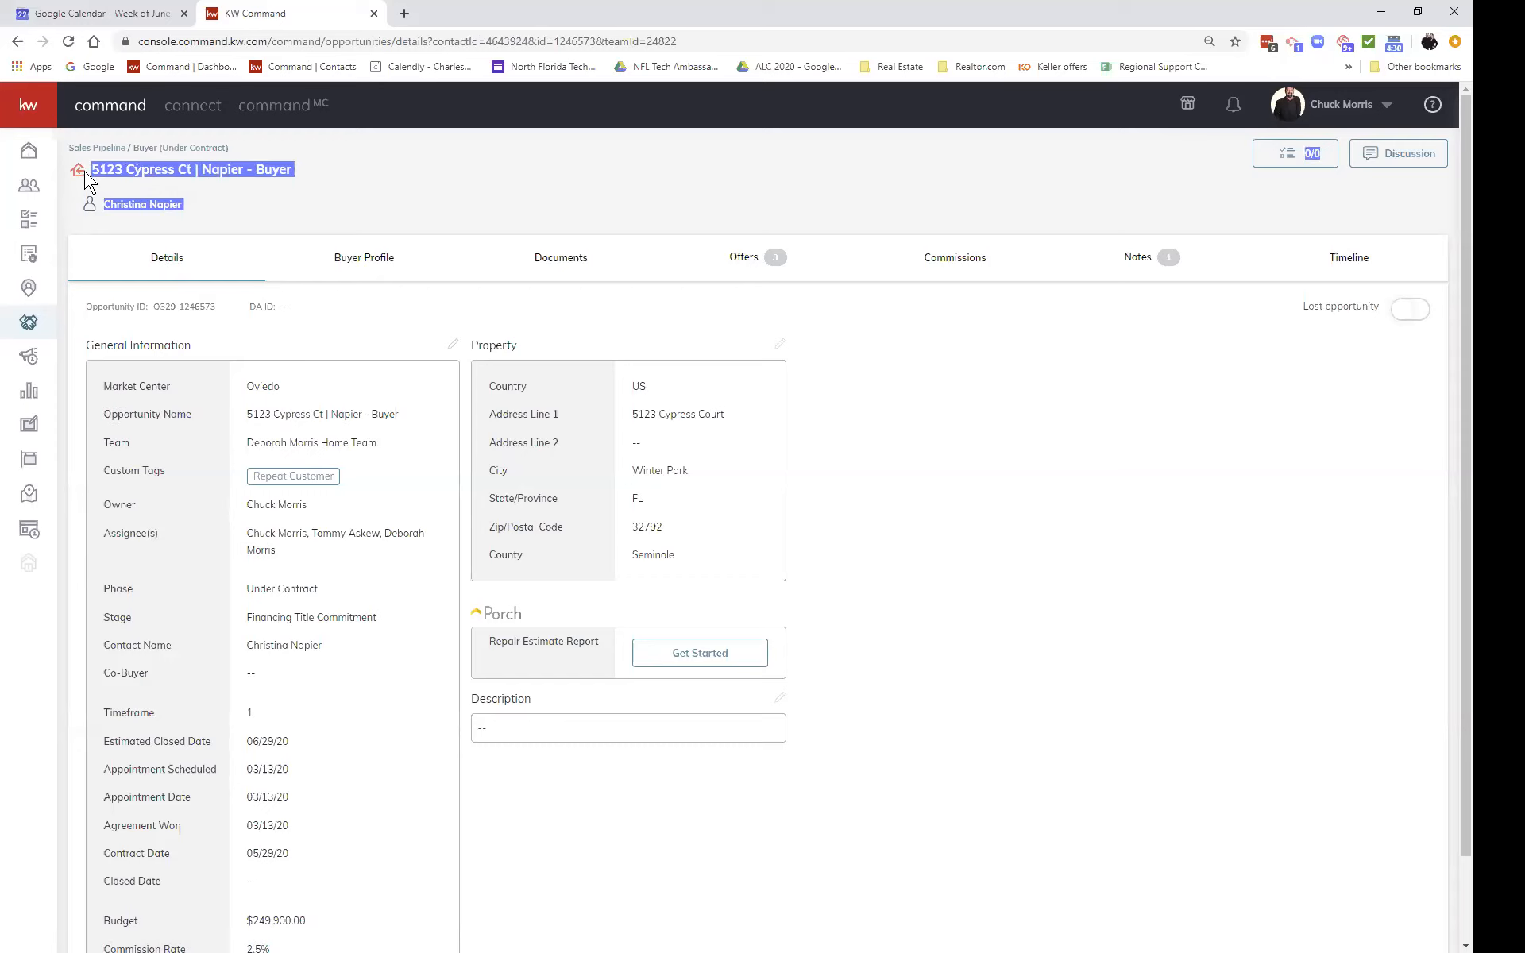
pyautogui.click(368, 221)
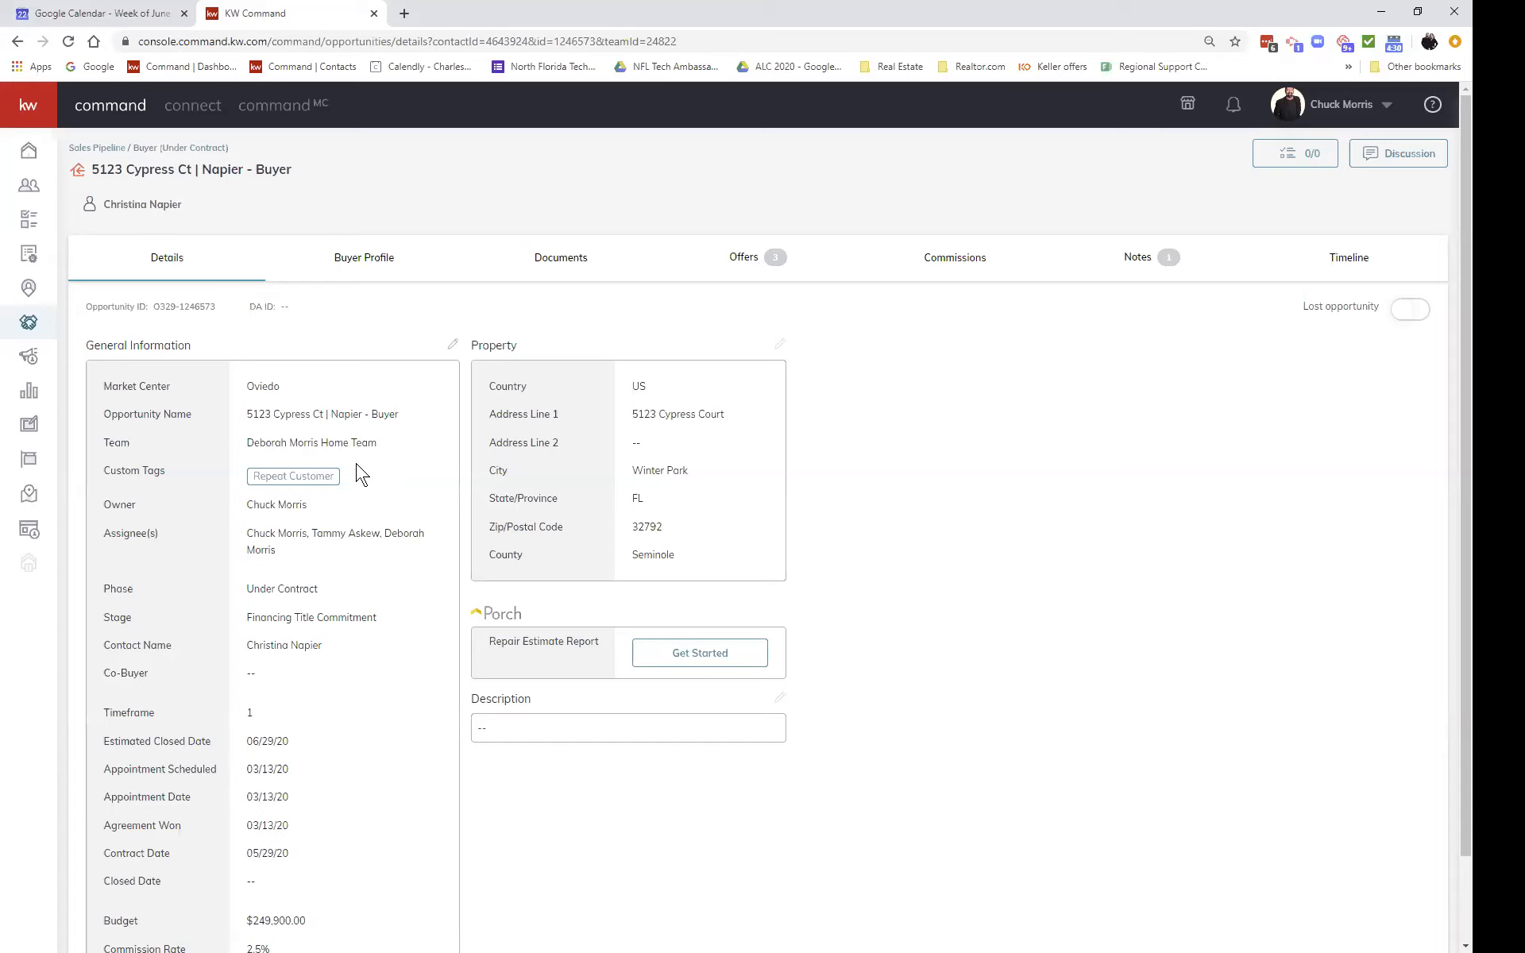
pyautogui.scroll(-1, 361, 474)
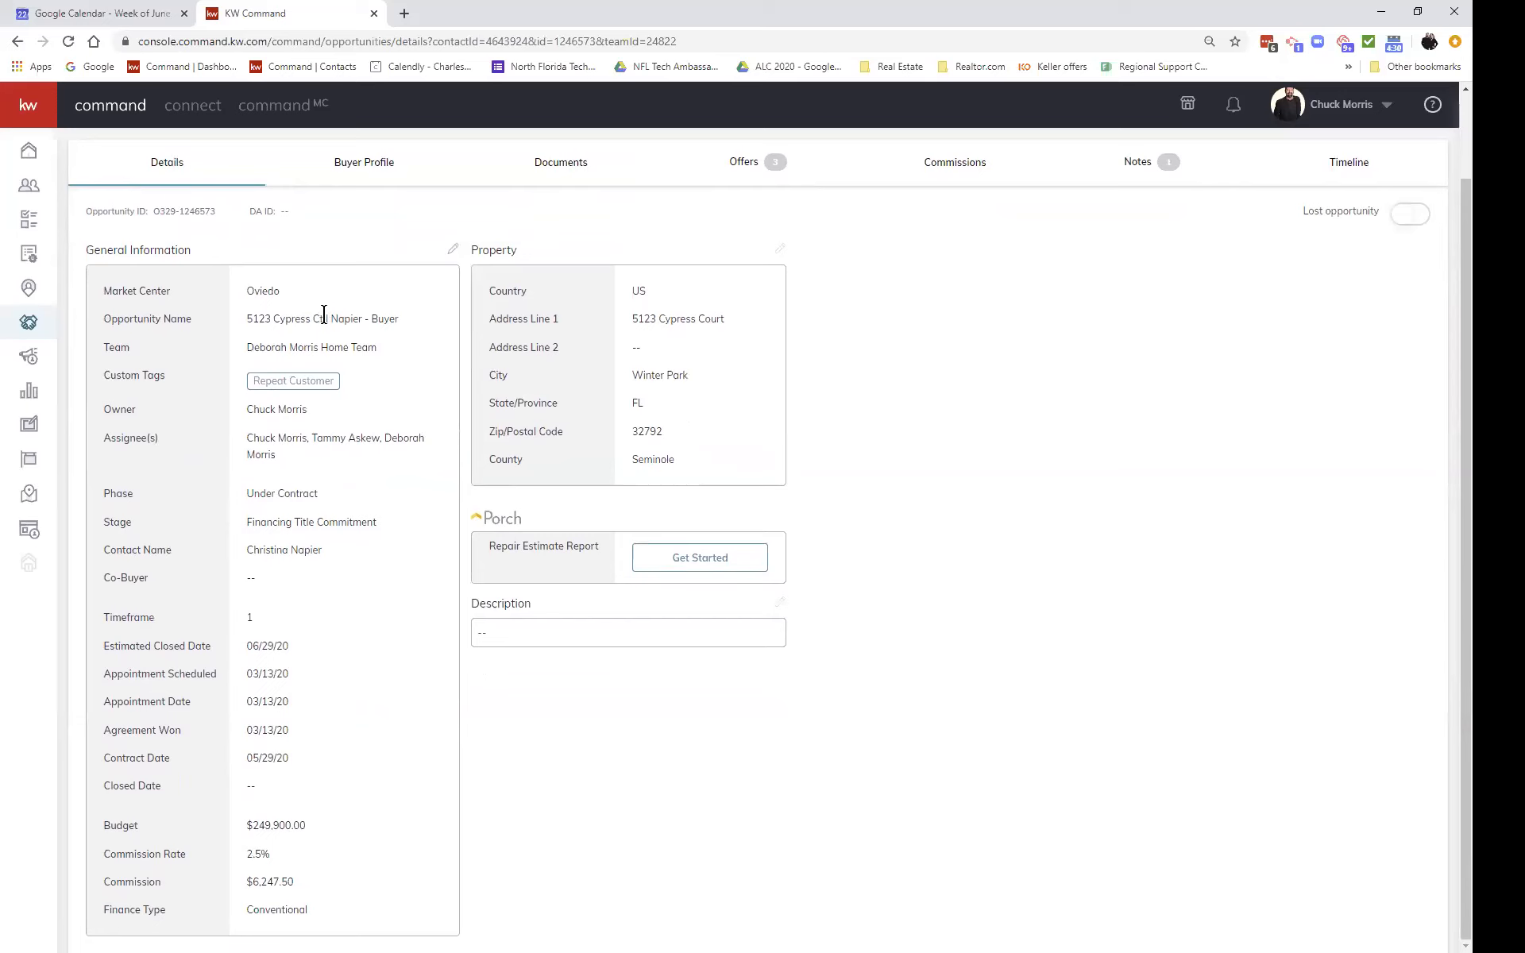
pyautogui.moveTo(331, 317); pyautogui.dragTo(403, 320)
pyautogui.click(249, 323)
pyautogui.scroll(1, 710, 316)
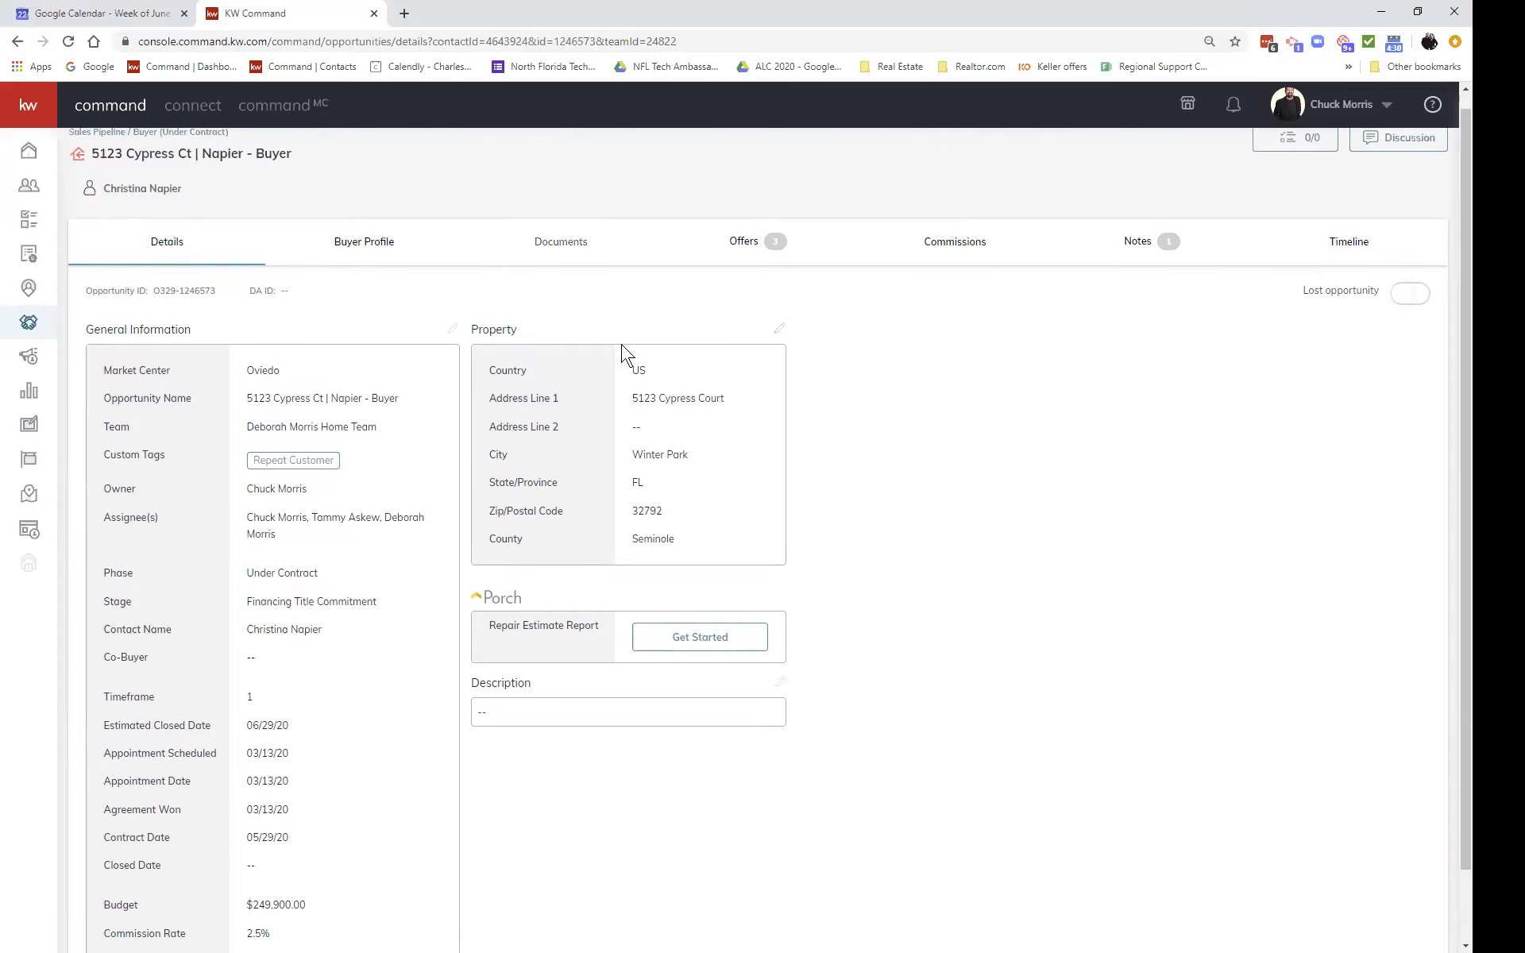
pyautogui.scroll(1, 516, 417)
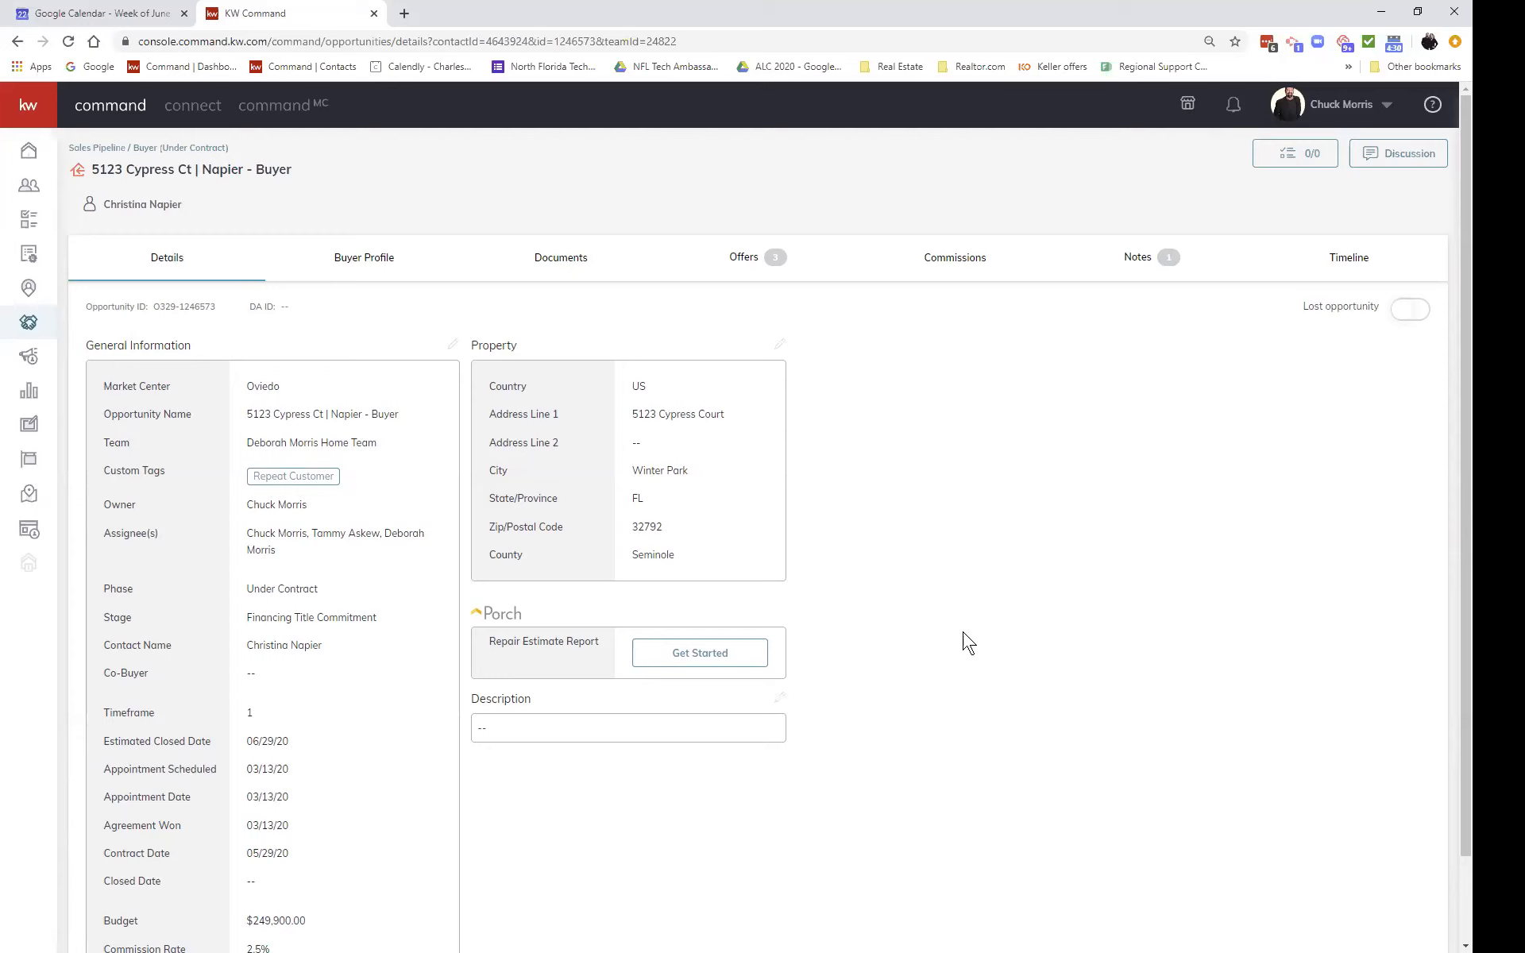
# Step: Switch to the opportunity's Buyer Profile tab
pyautogui.click(381, 265)
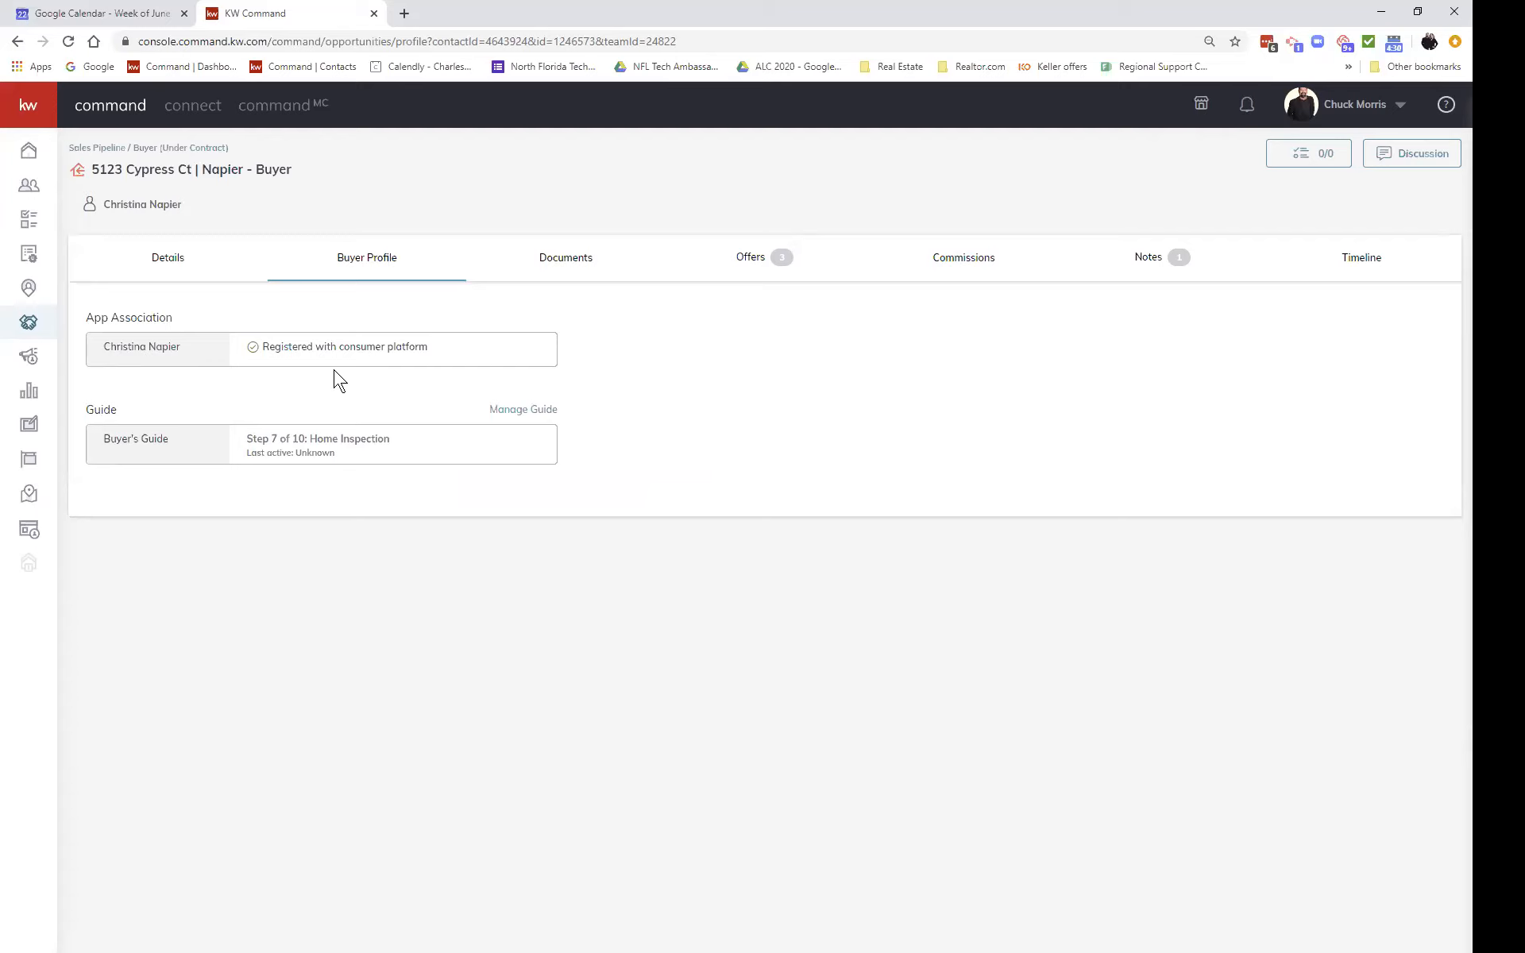
# Step: Mark Home Insurance complete in Manage Guide Steps and confirm saving the changes
pyautogui.click(518, 413)
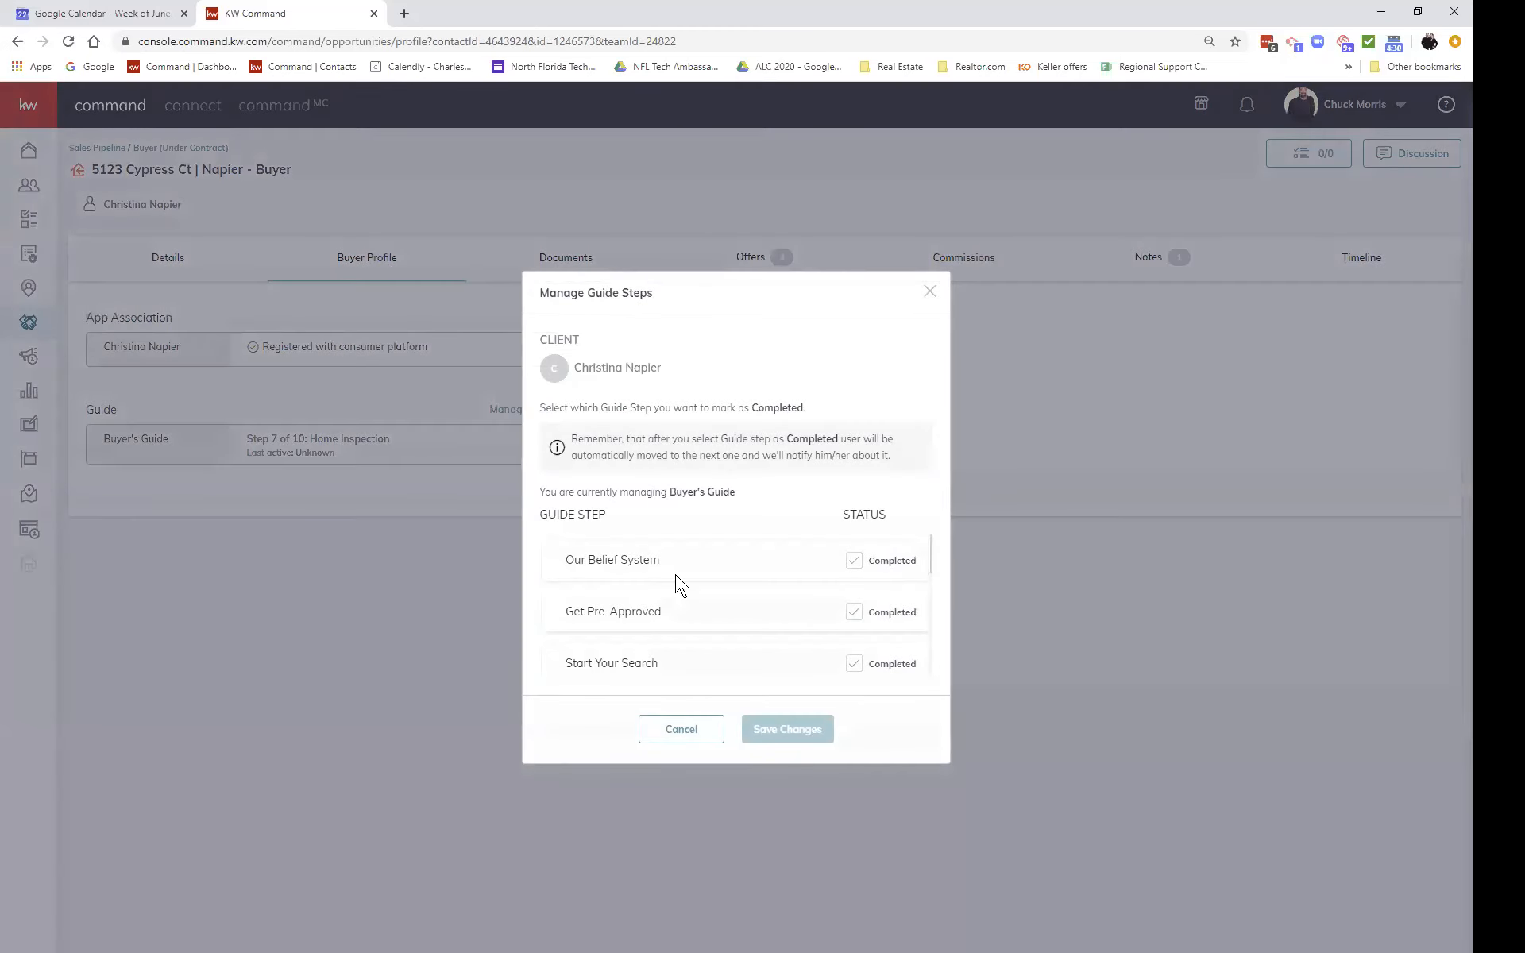
pyautogui.scroll(-1, 676, 586)
pyautogui.scroll(-1, 676, 585)
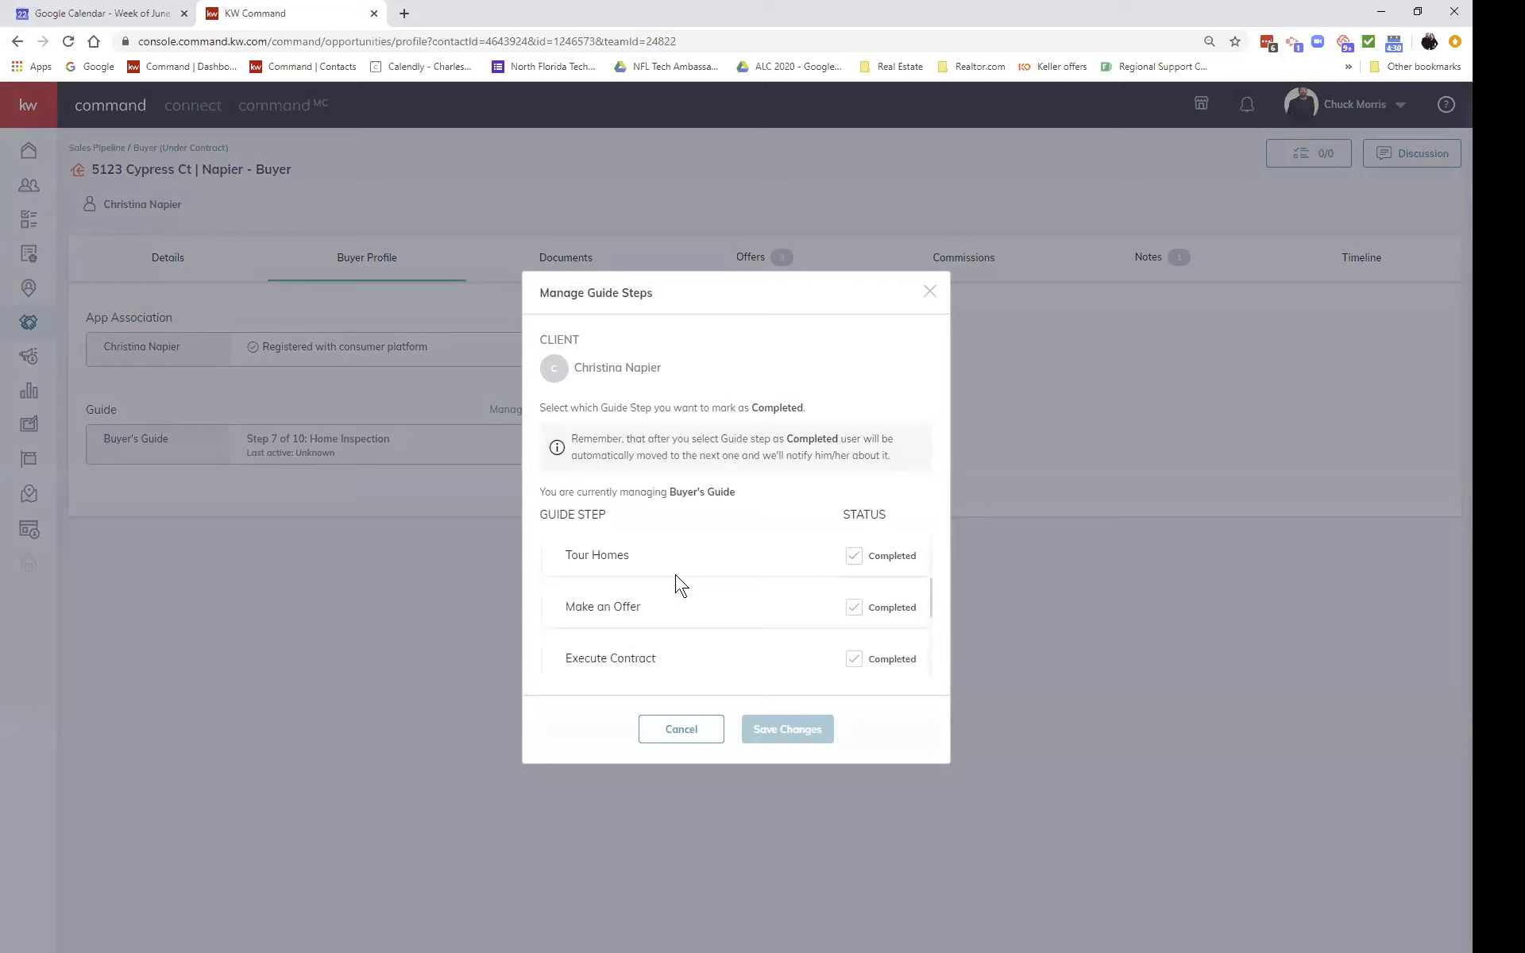
pyautogui.scroll(-1, 676, 586)
pyautogui.scroll(-1, 679, 586)
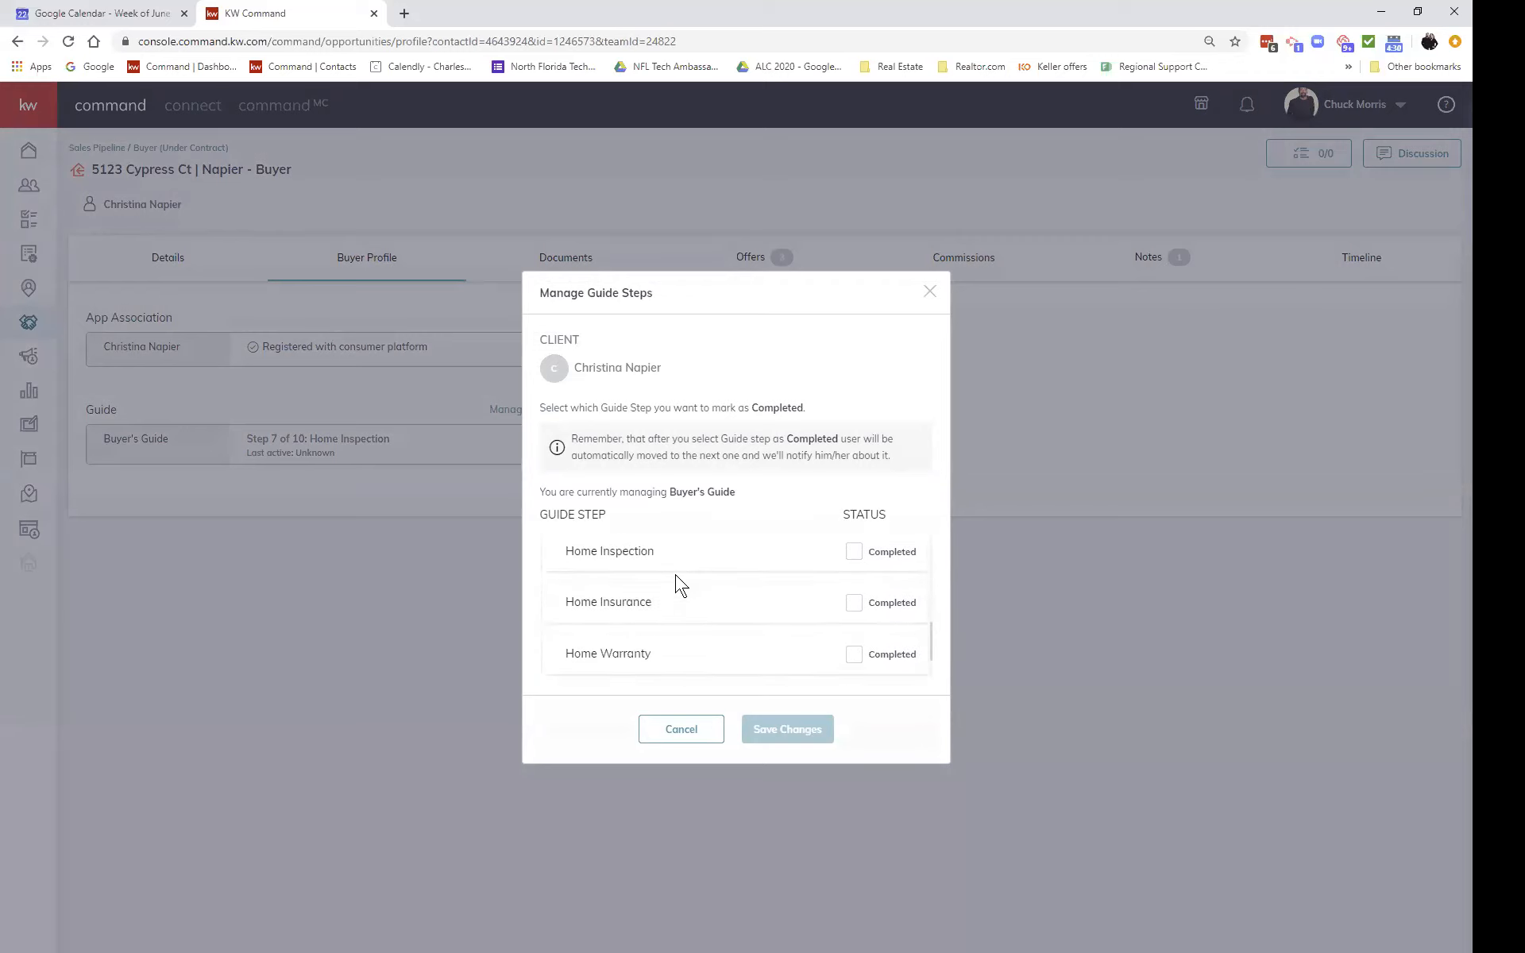
pyautogui.click(860, 556)
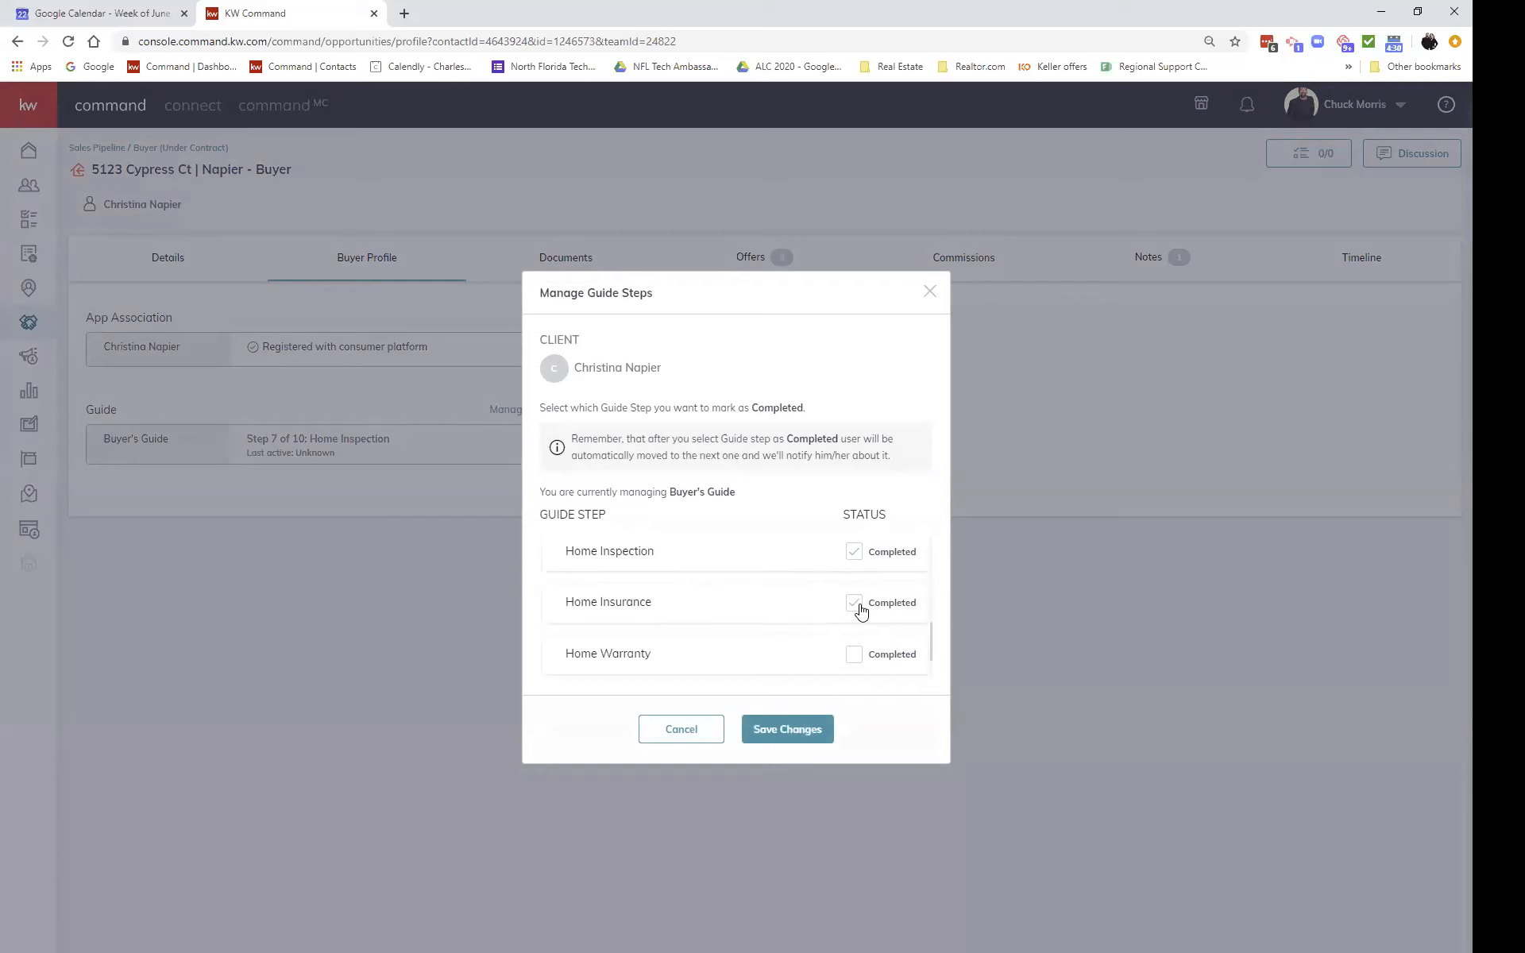
pyautogui.scroll(-1, 752, 623)
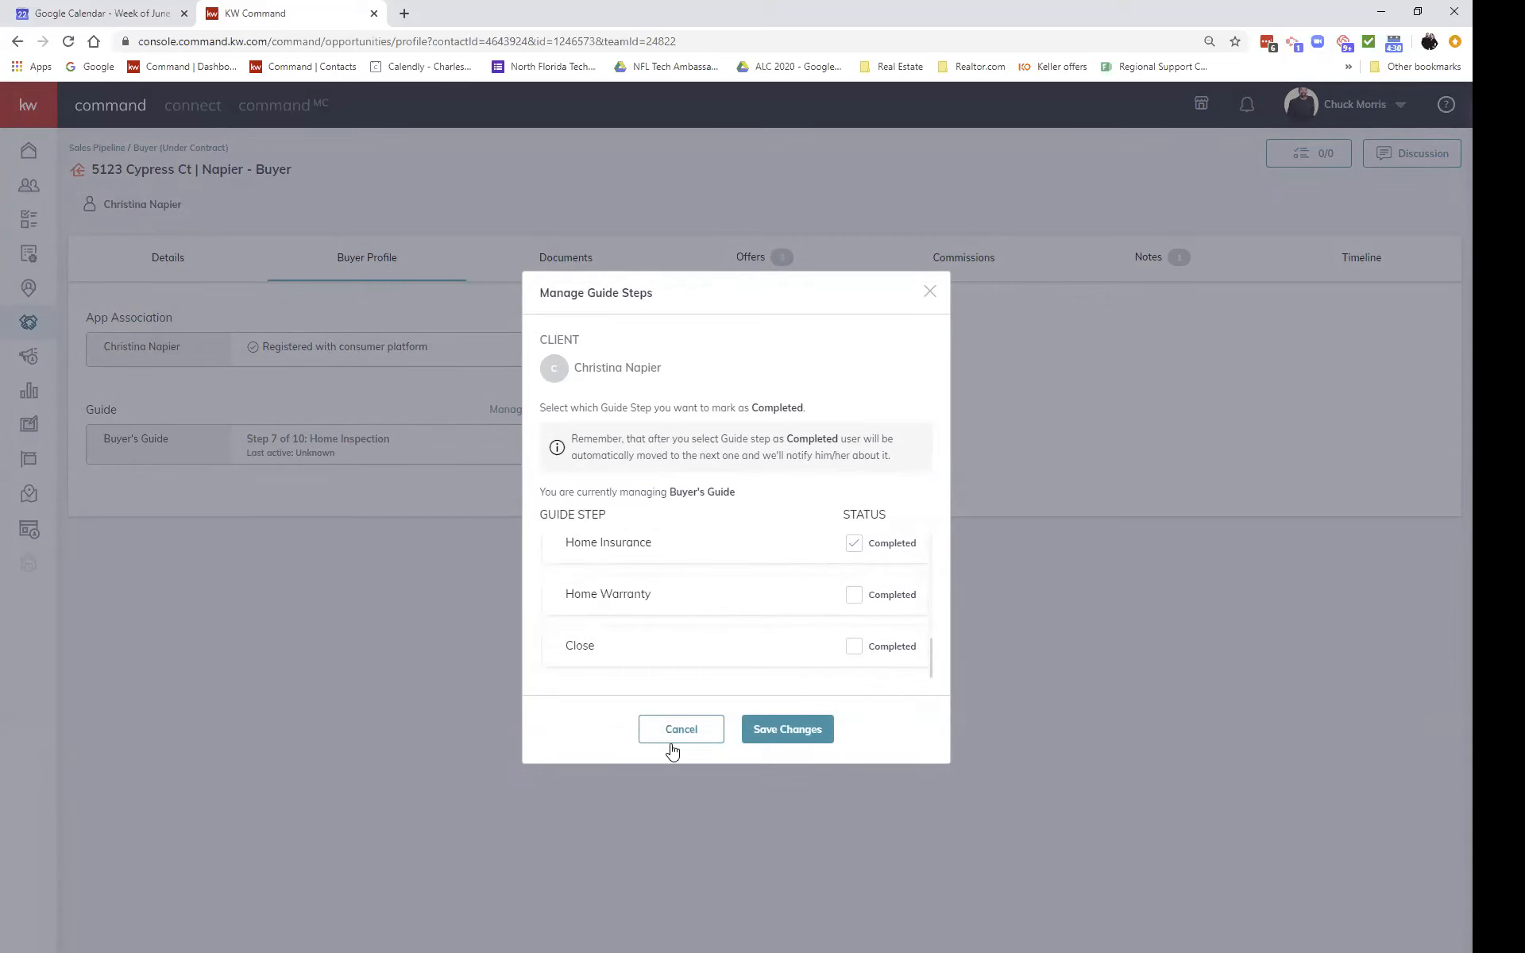
pyautogui.click(788, 731)
pyautogui.click(787, 570)
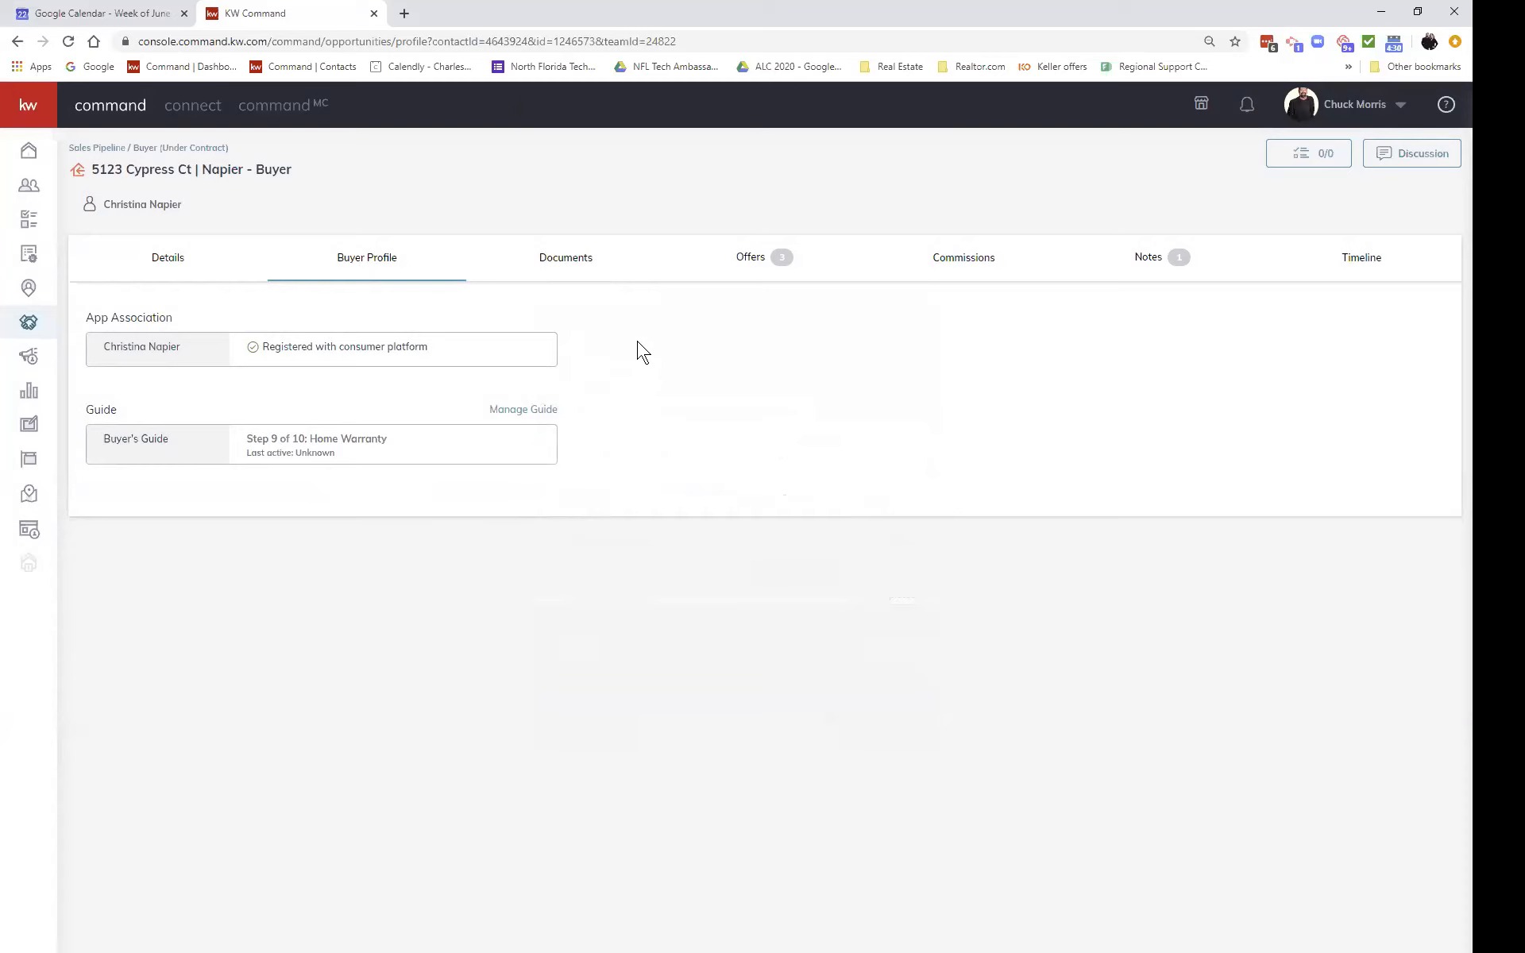
# Step: Show the Under Contract document checklist, with 0 of 16 required documents uploaded
pyautogui.click(573, 264)
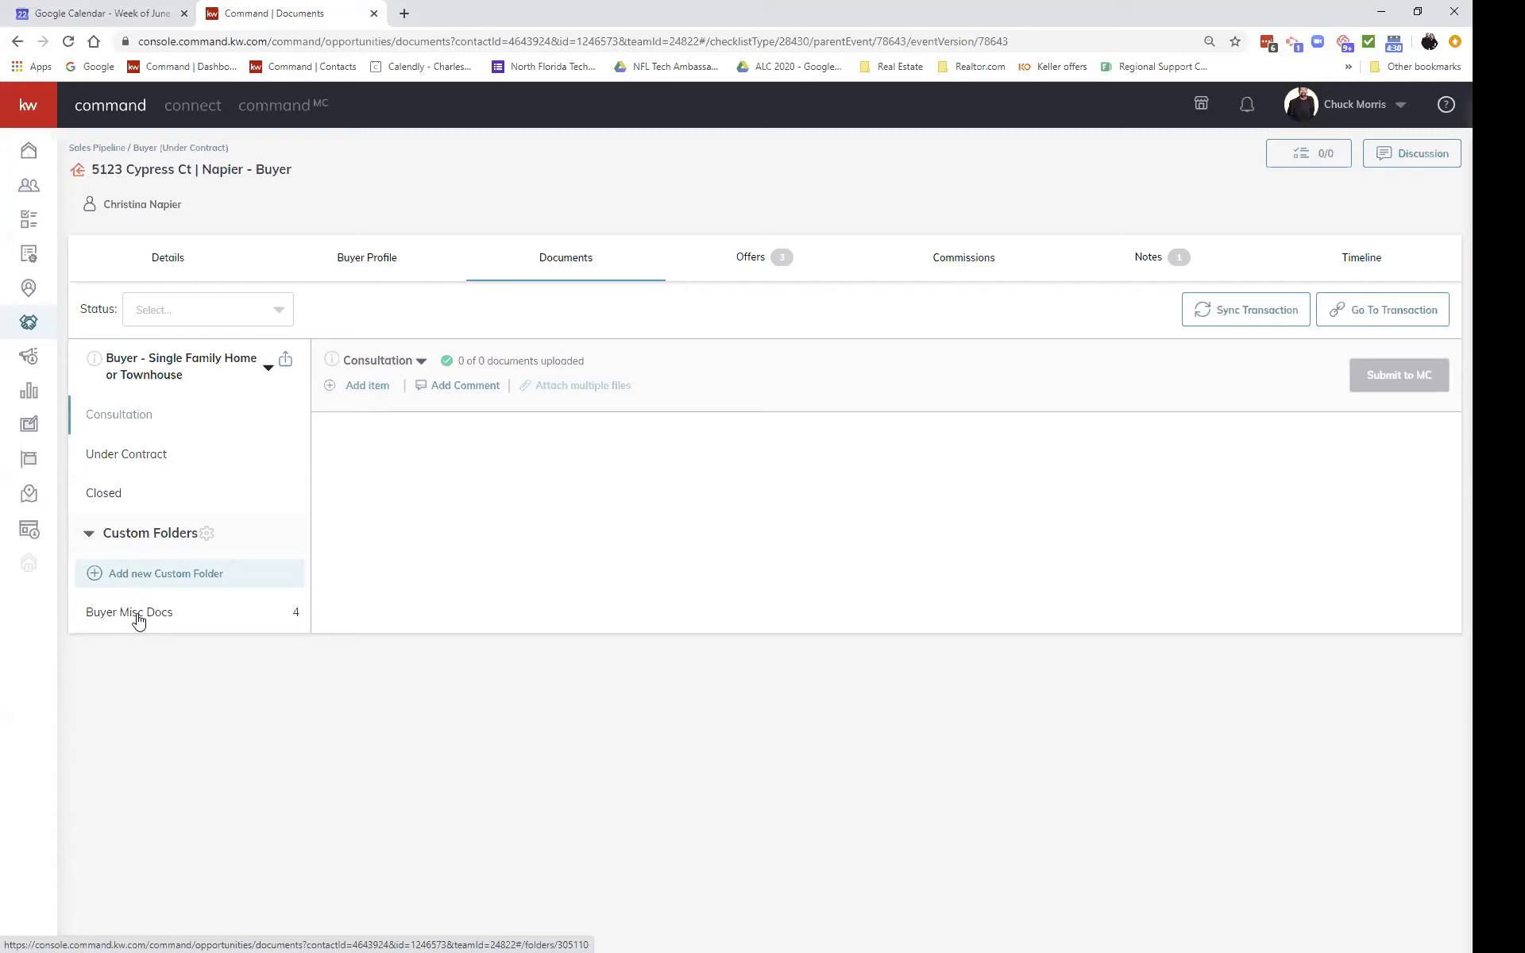
pyautogui.click(156, 453)
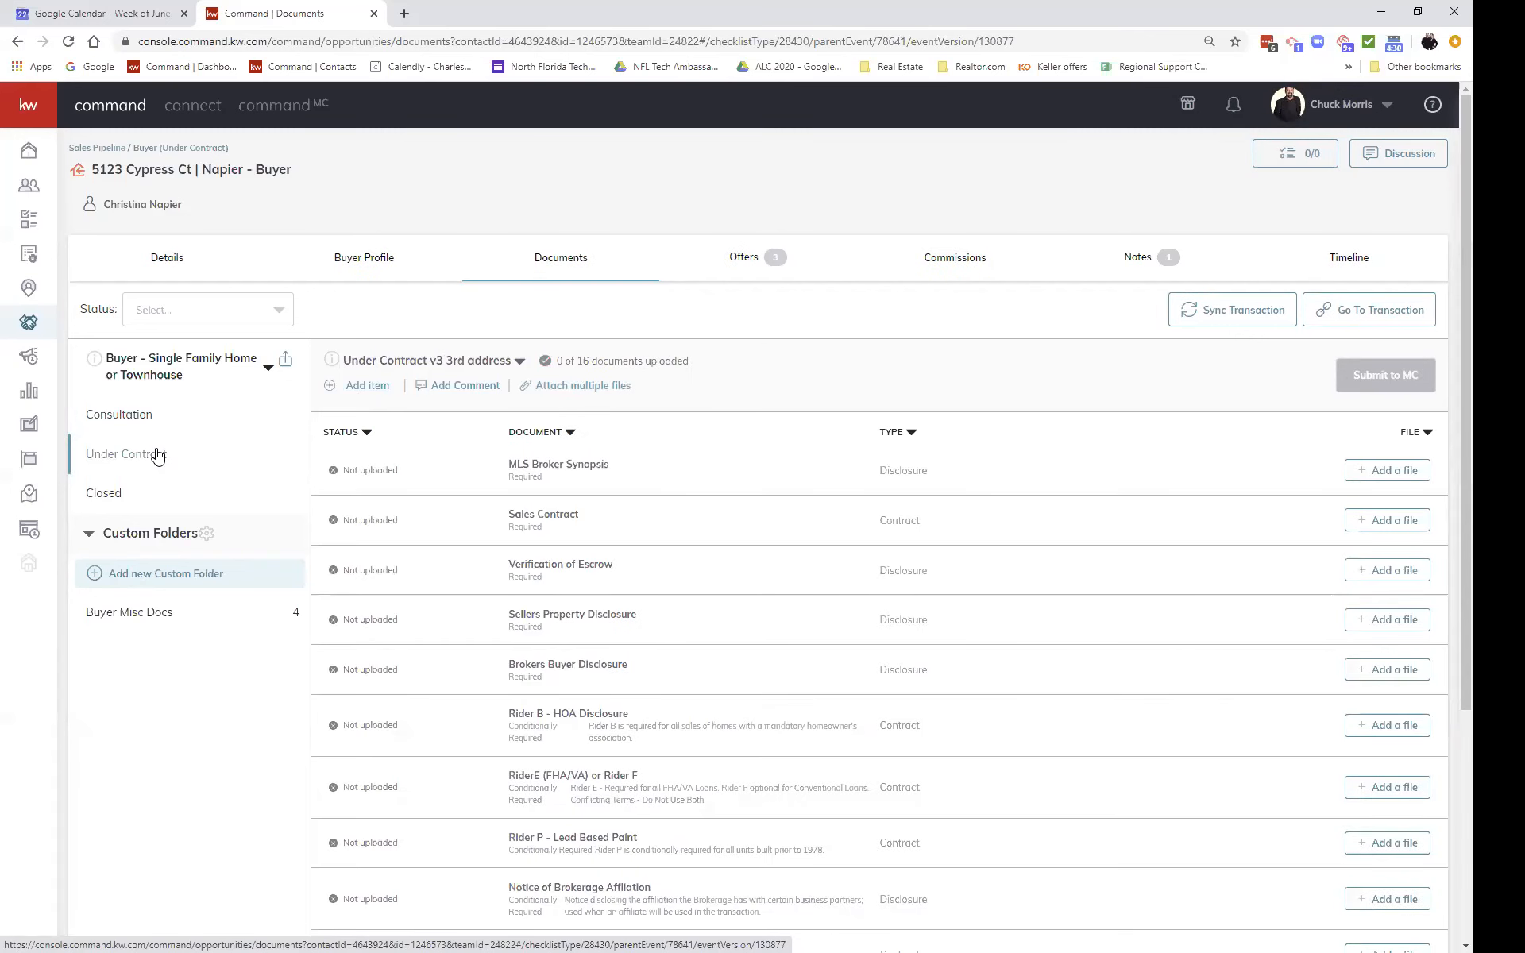
# Step: Switch the checklist to the original Under Contract version and inspect the MLS Broker Synopsis file options
pyautogui.click(519, 362)
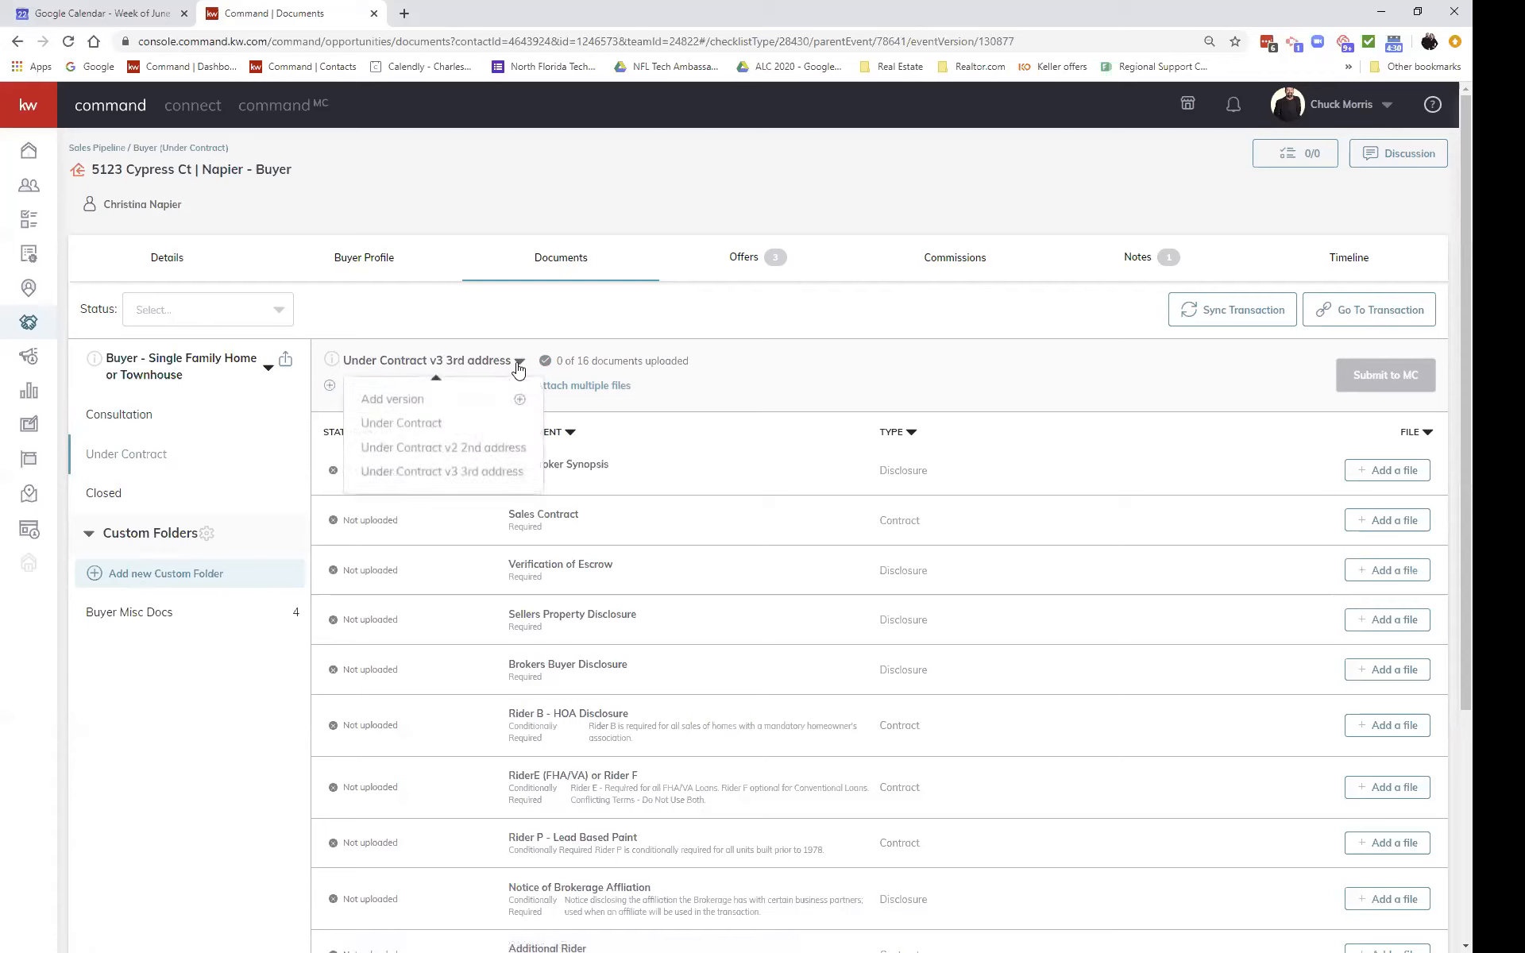
pyautogui.click(389, 427)
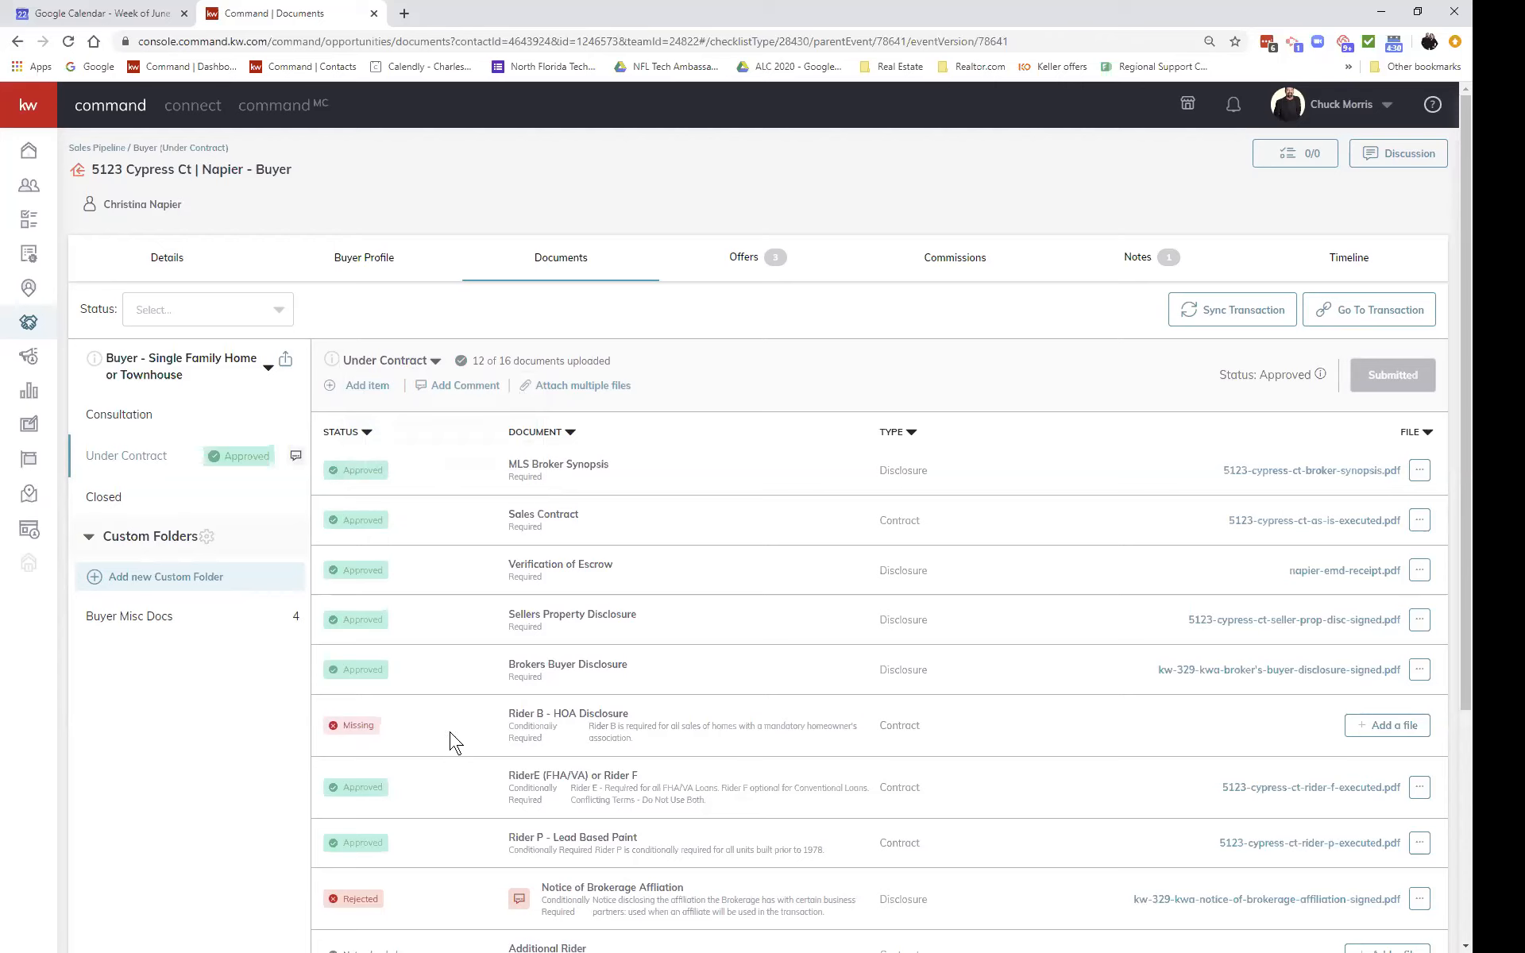
pyautogui.click(435, 364)
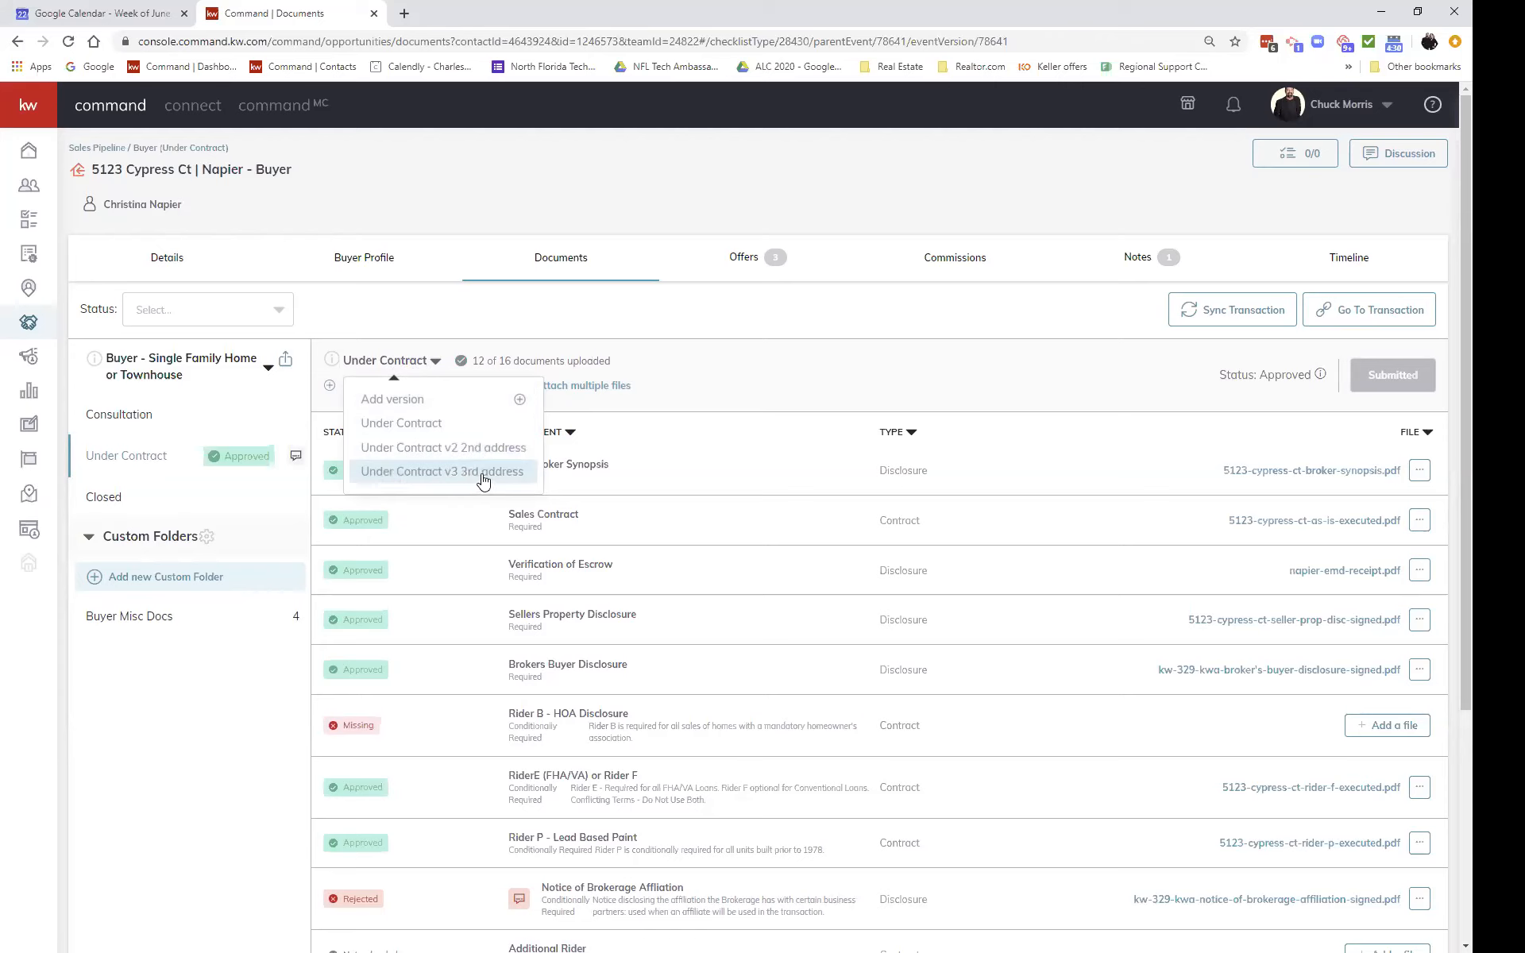
pyautogui.click(1417, 472)
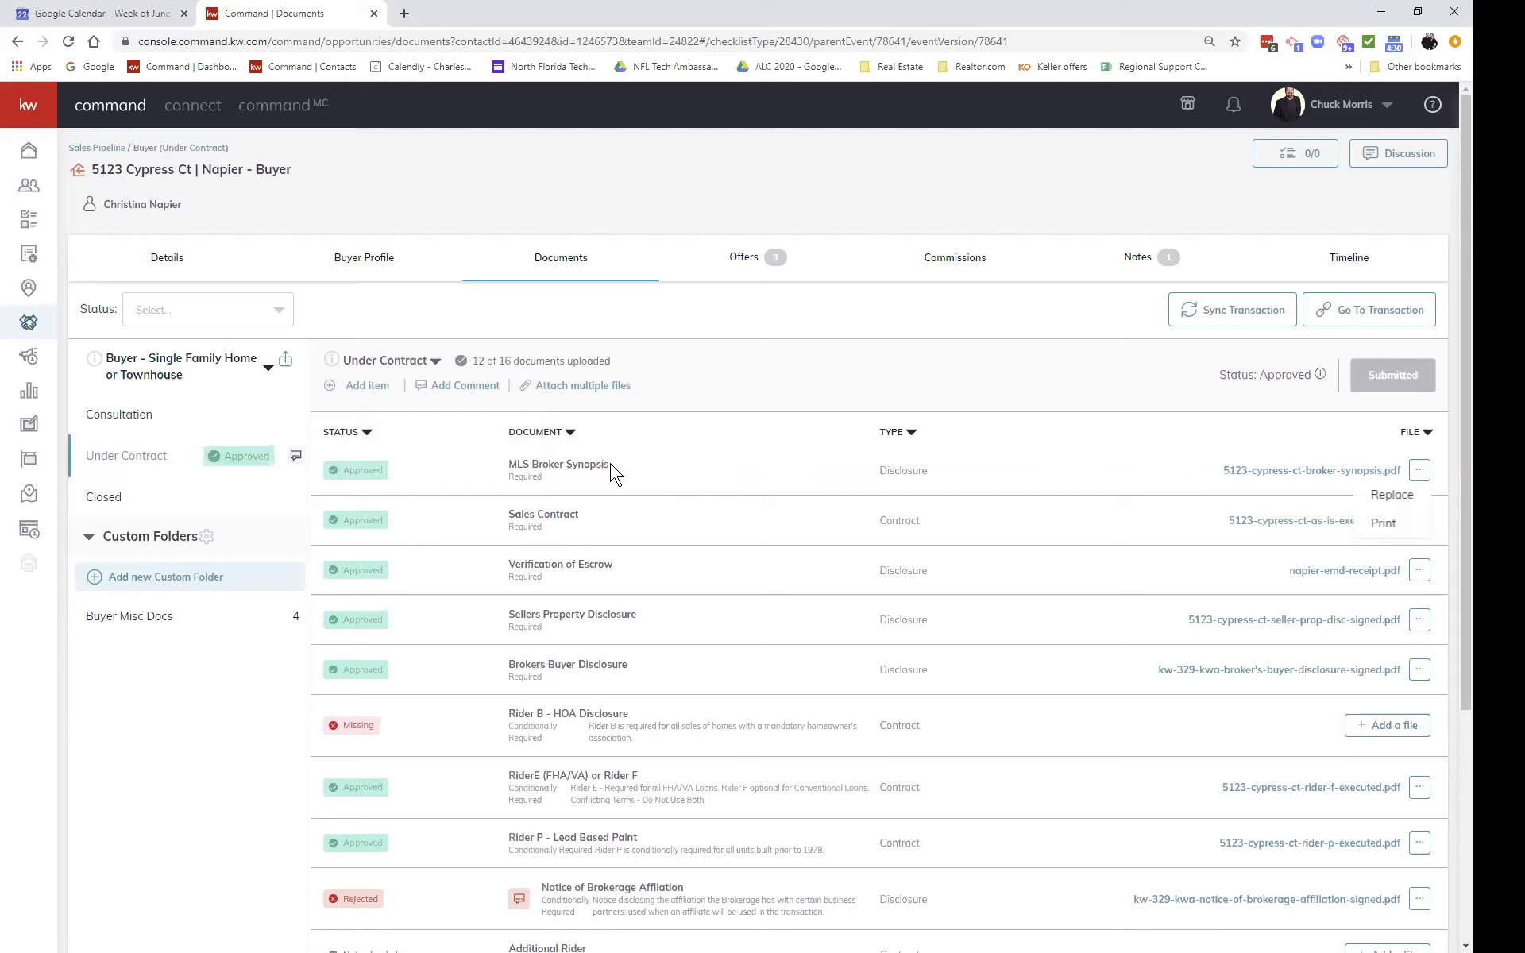
pyautogui.click(725, 473)
# Step: Keep the Under Contract version and review its 12 of 16 uploaded documents
pyautogui.click(435, 364)
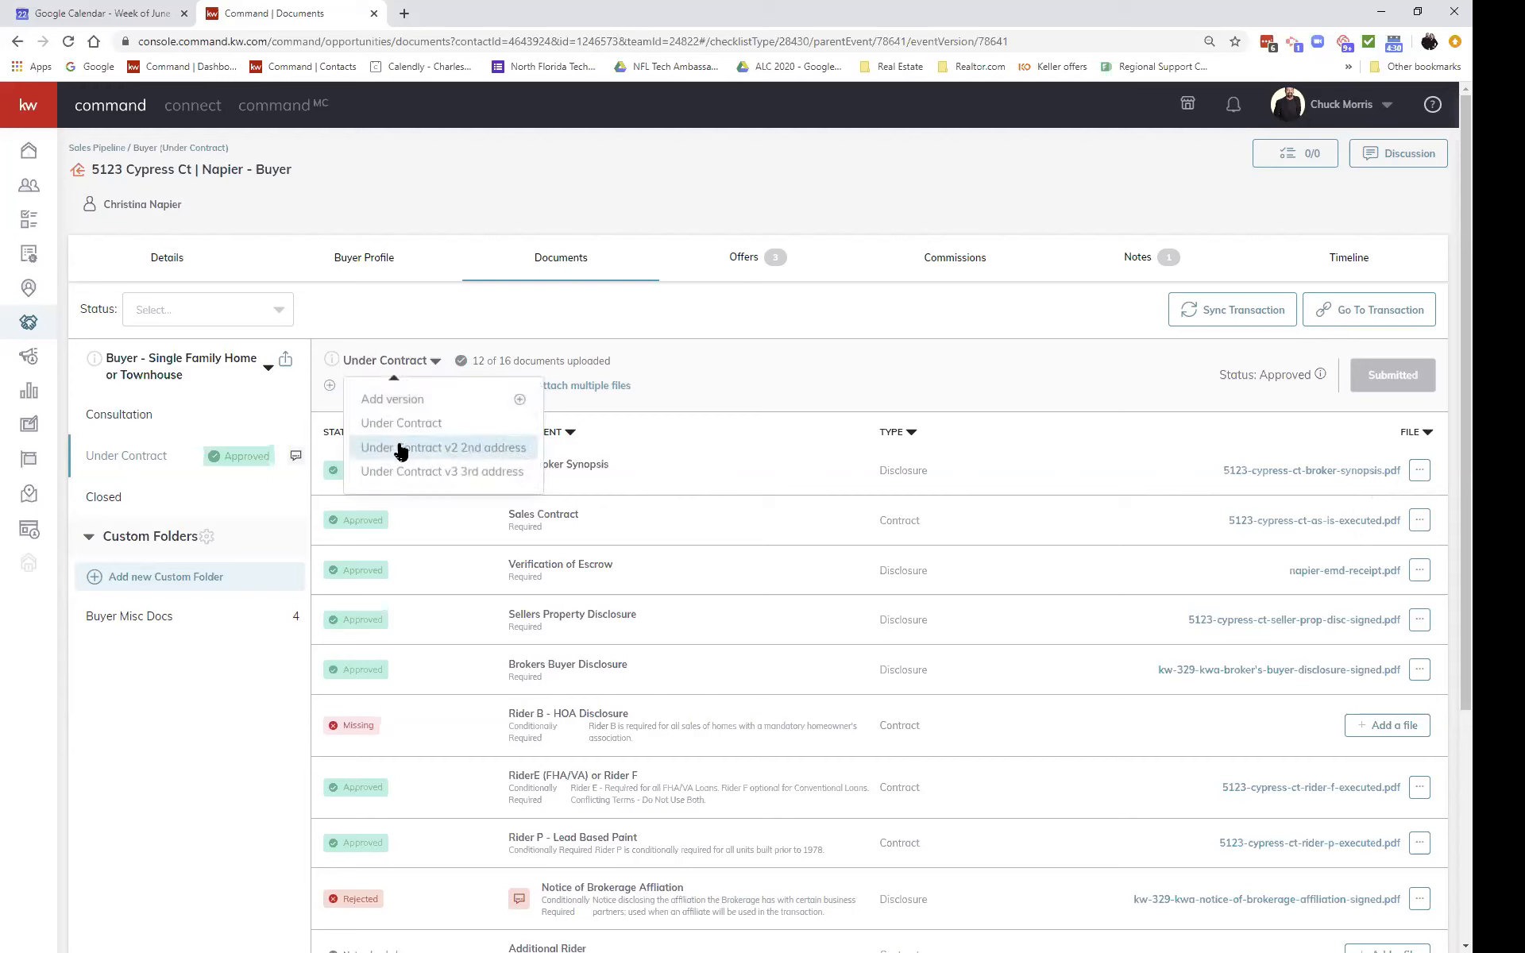
pyautogui.click(731, 376)
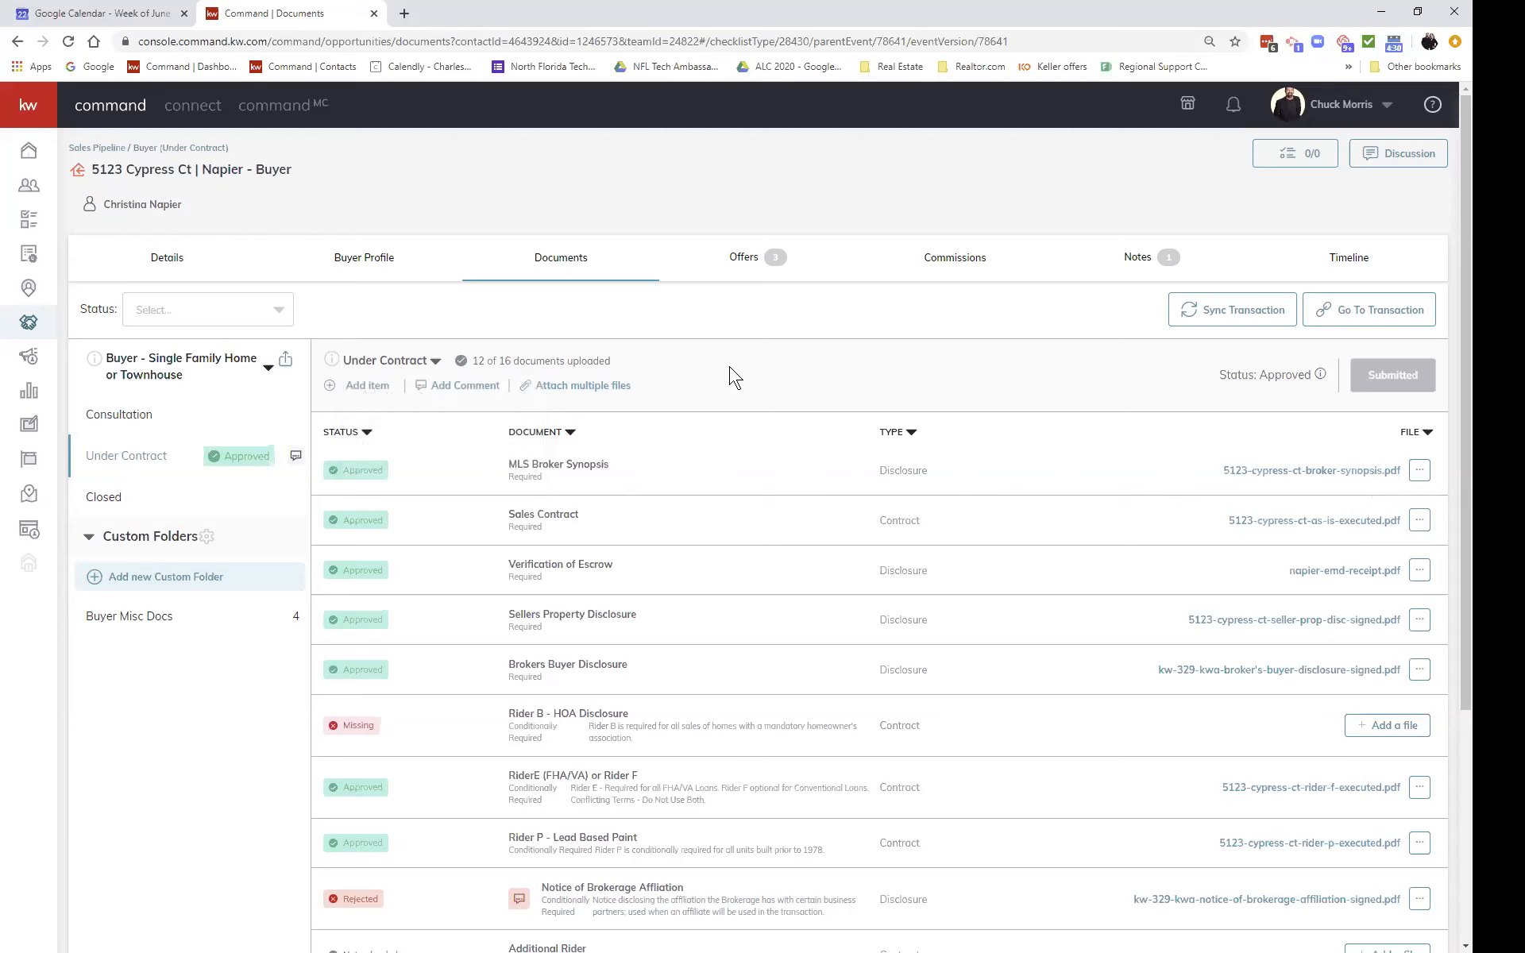
pyautogui.click(436, 364)
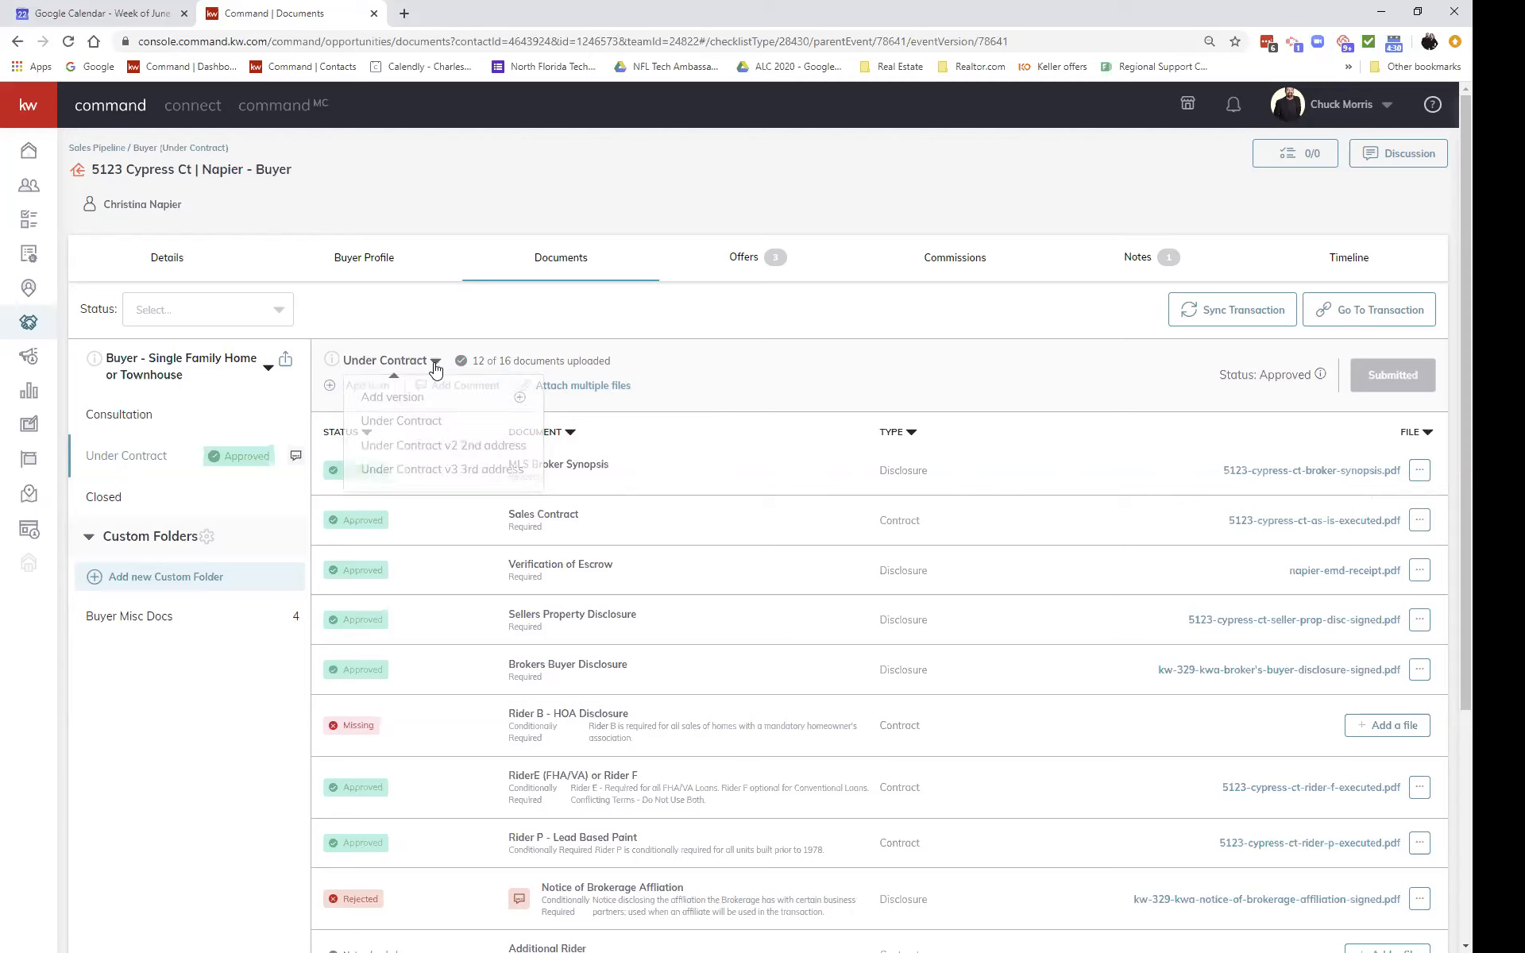
pyautogui.click(419, 427)
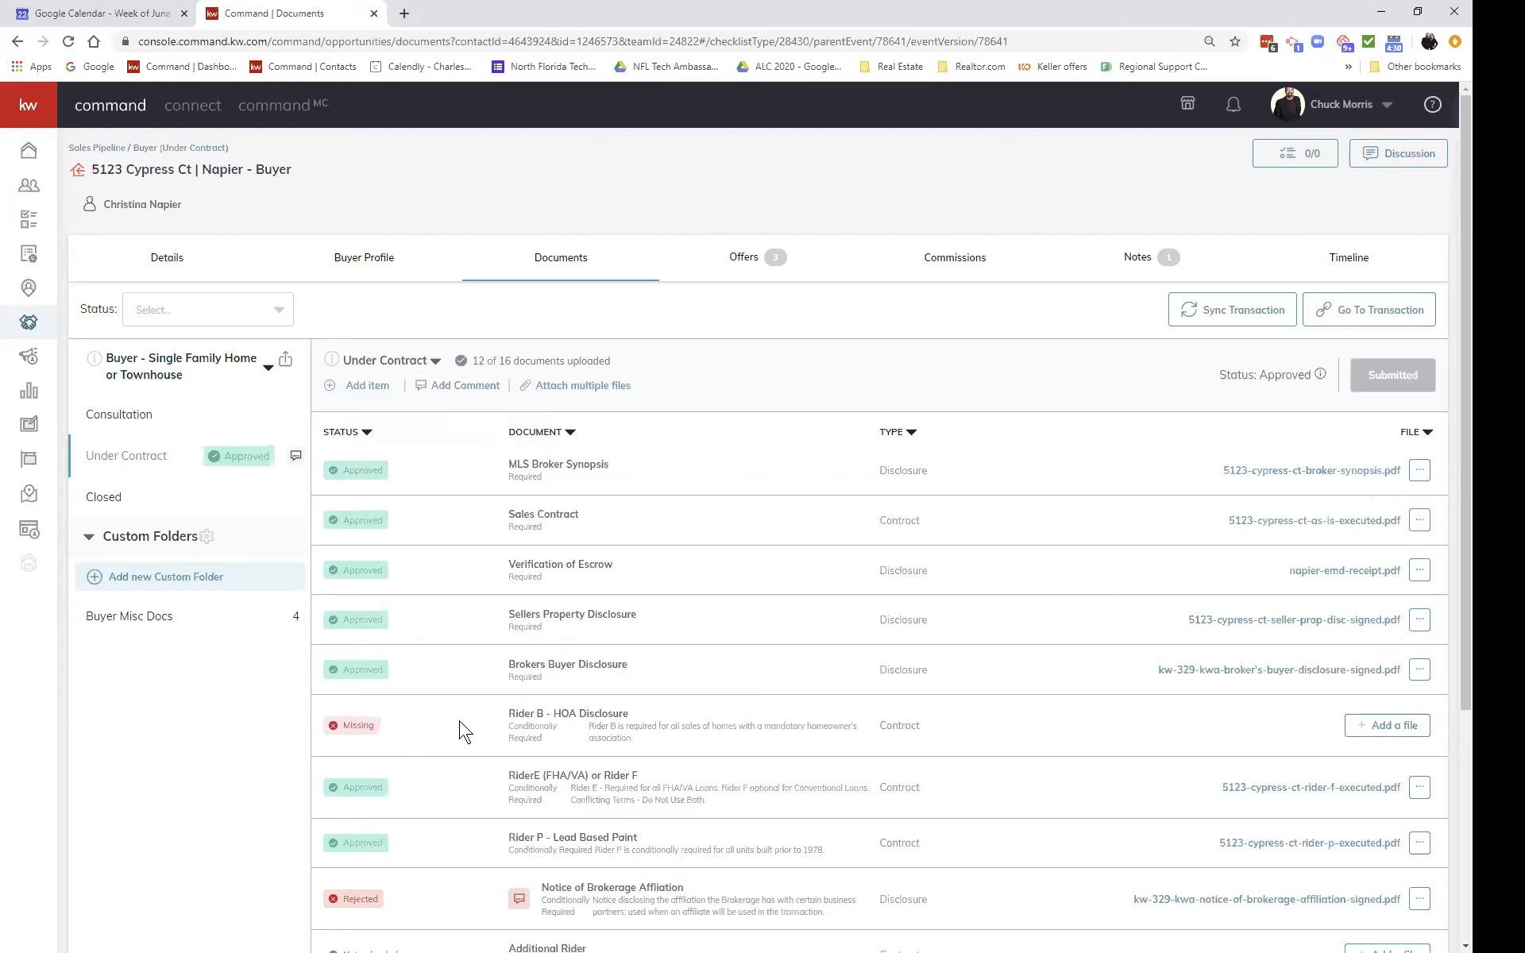
pyautogui.scroll(-2, 465, 731)
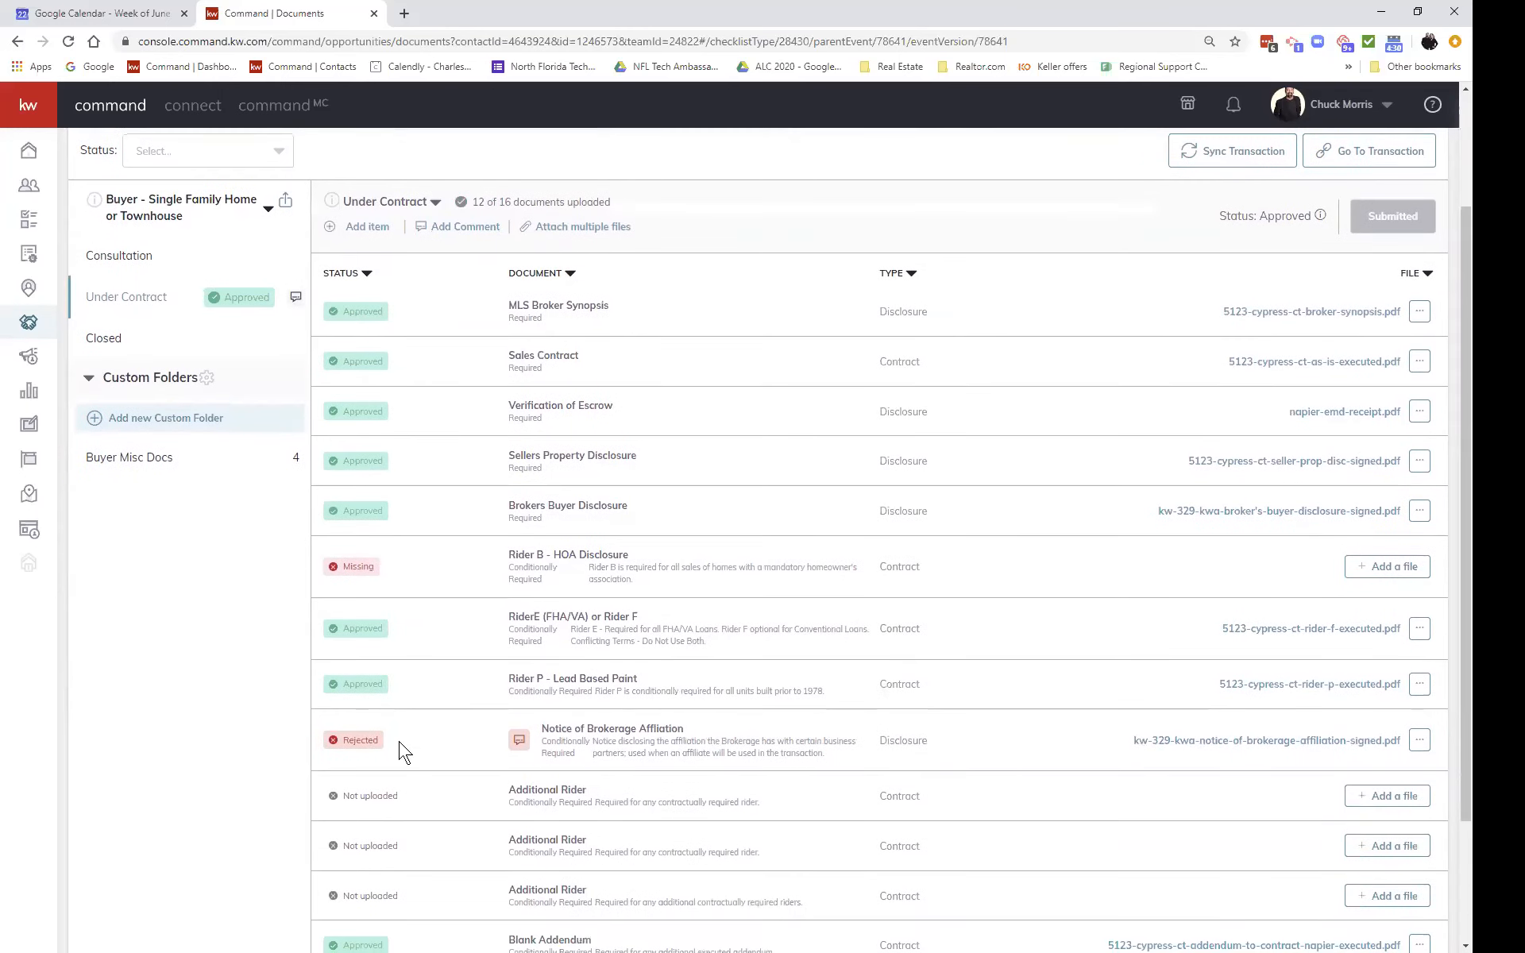
pyautogui.moveTo(516, 743)
pyautogui.scroll(2, 429, 577)
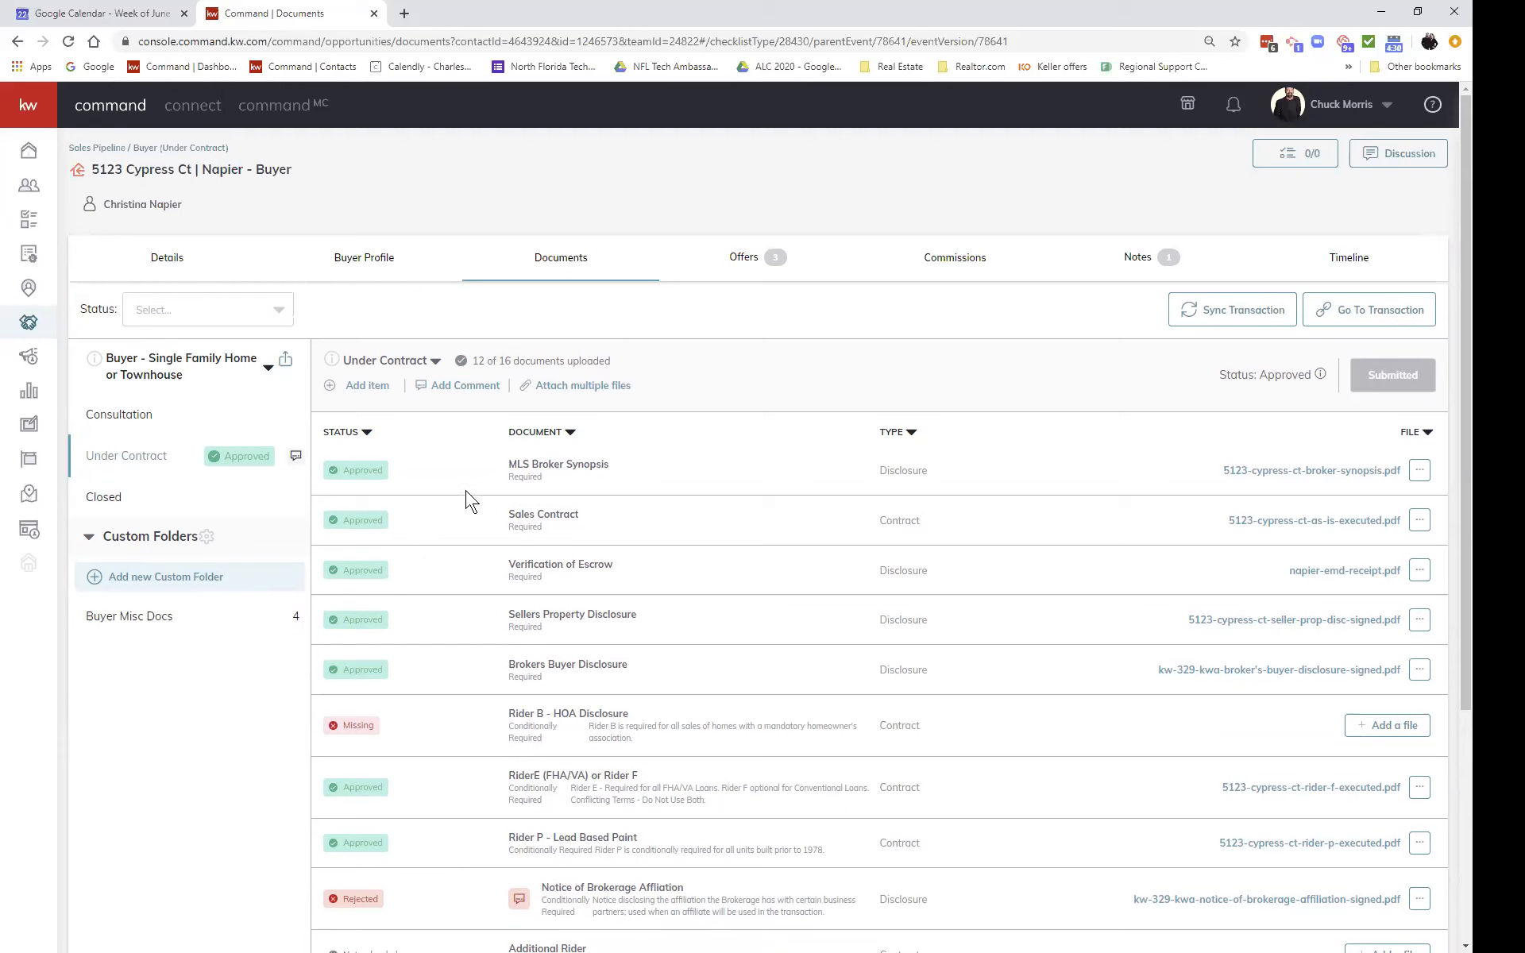
pyautogui.click(297, 457)
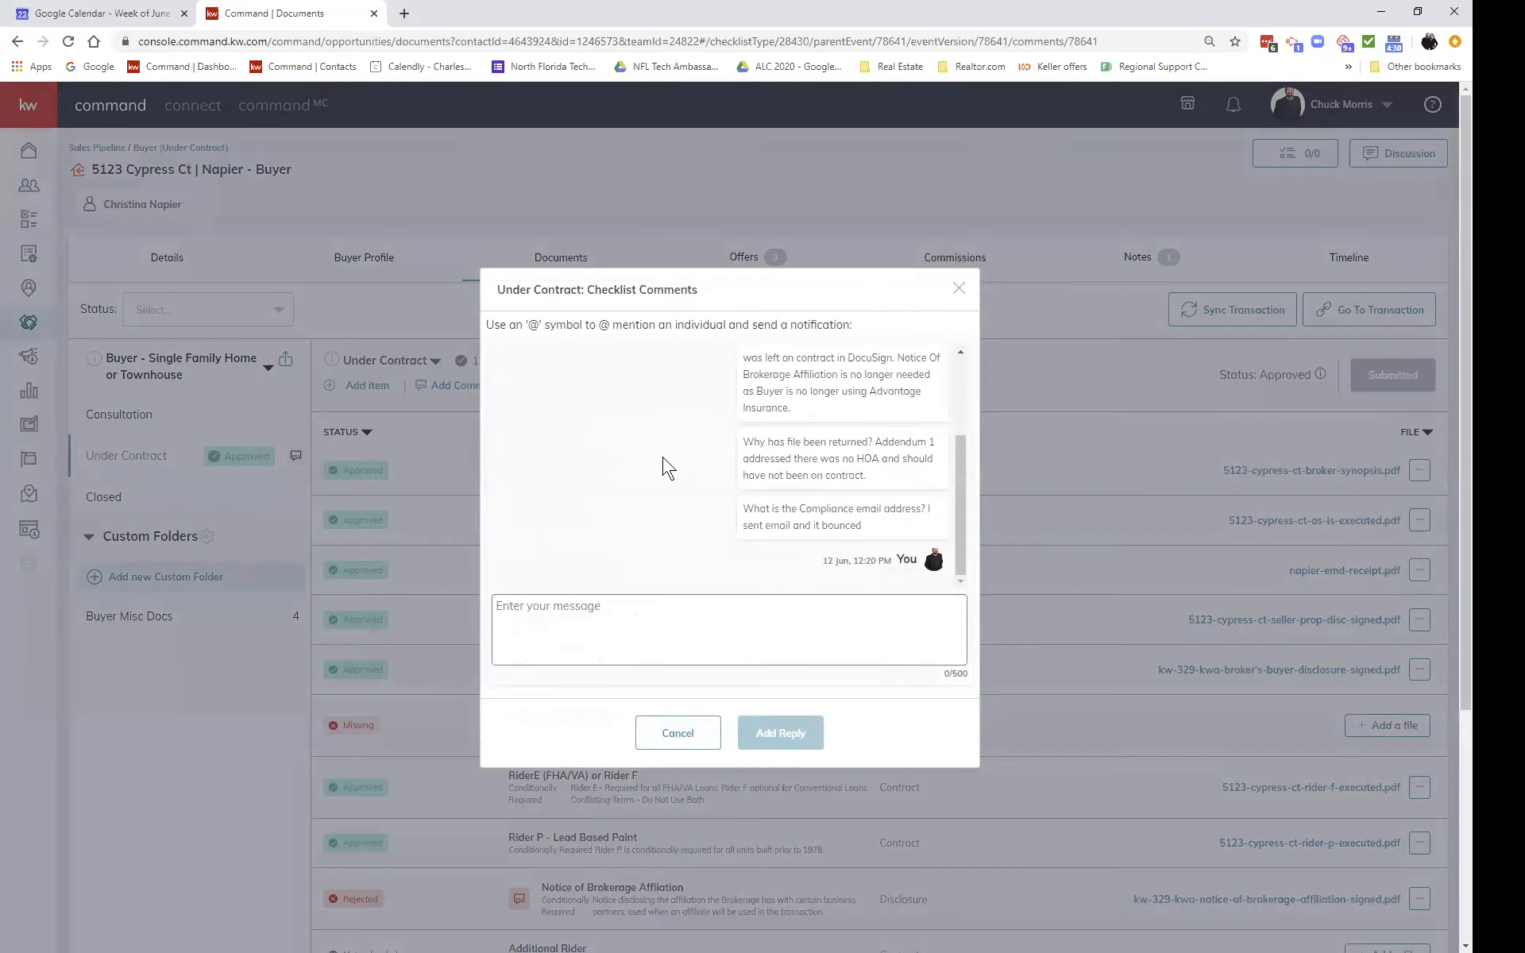
pyautogui.scroll(3, 667, 467)
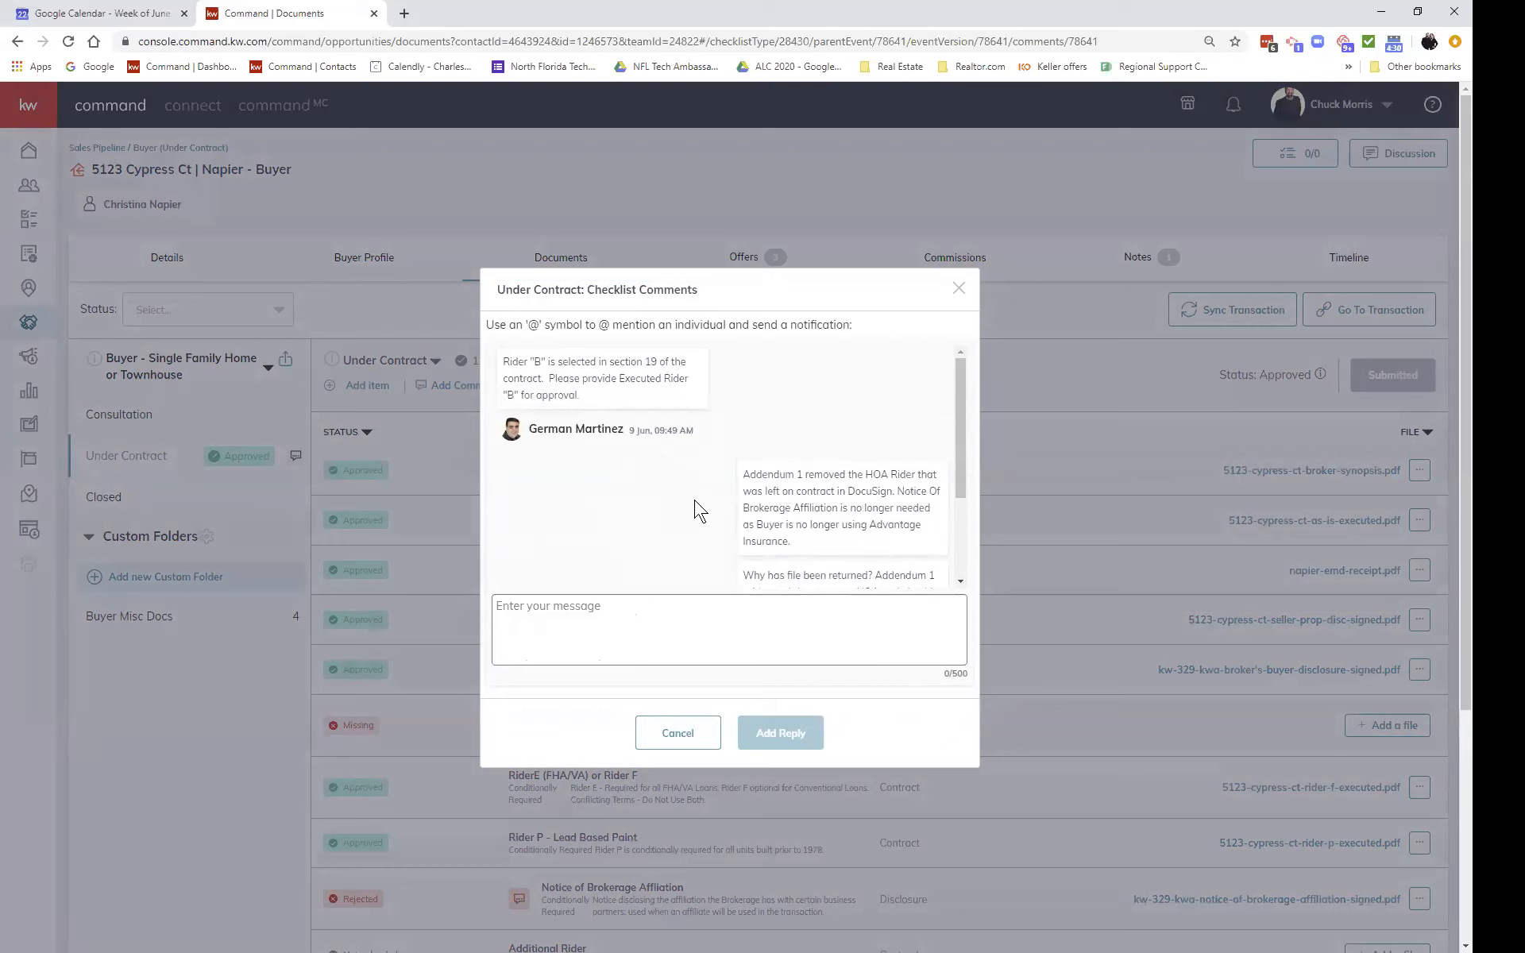
pyautogui.scroll(-1, 707, 486)
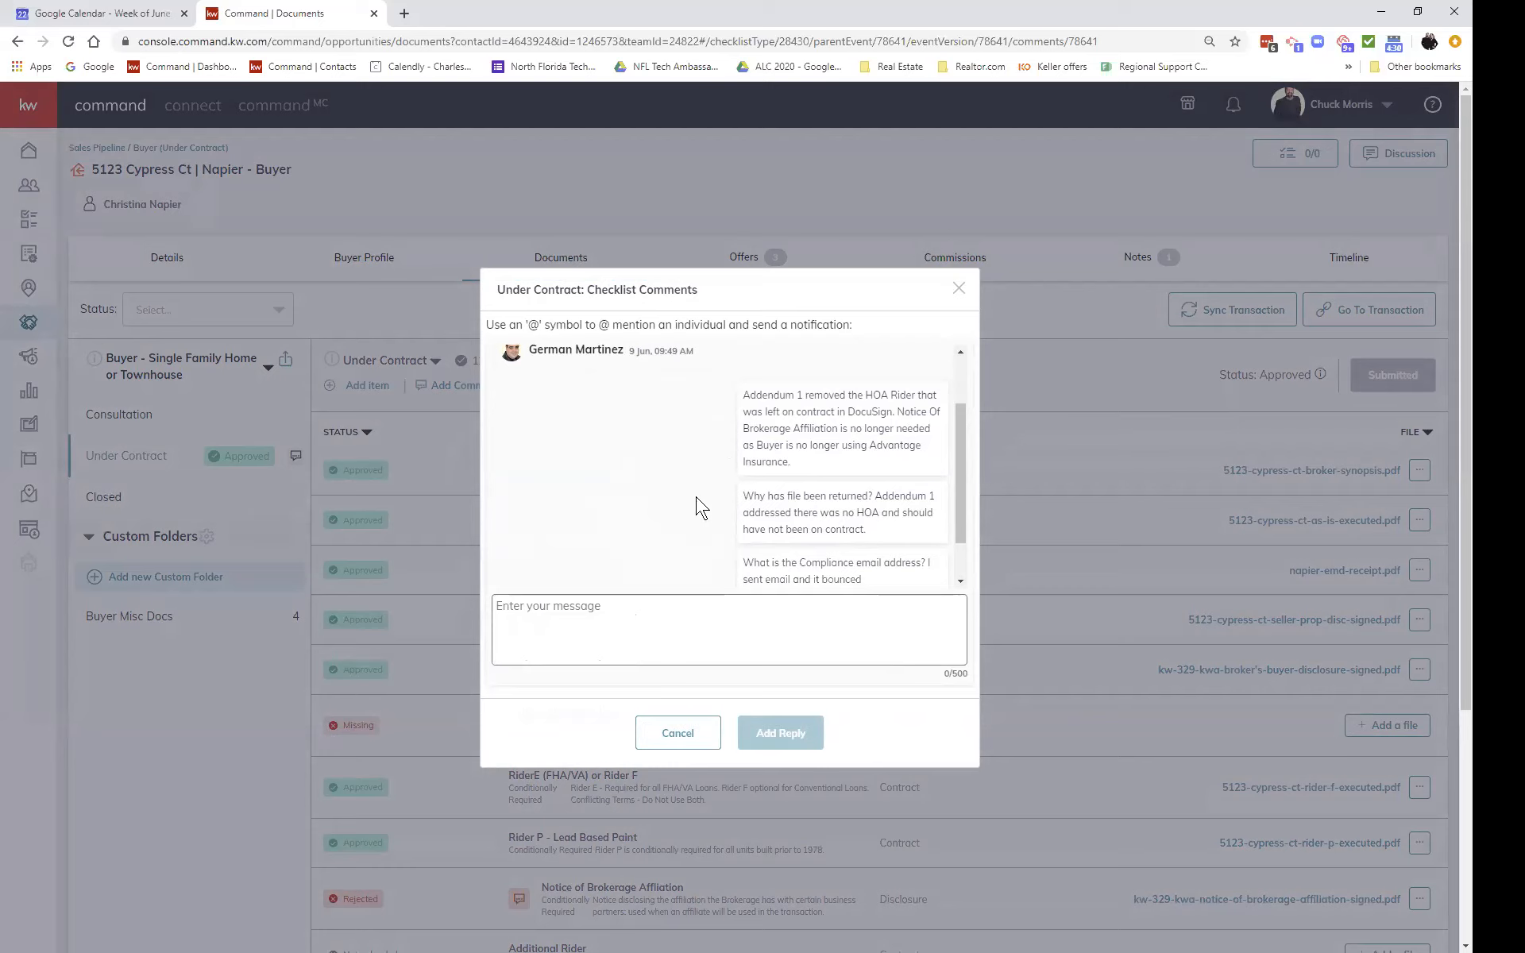
pyautogui.click(678, 733)
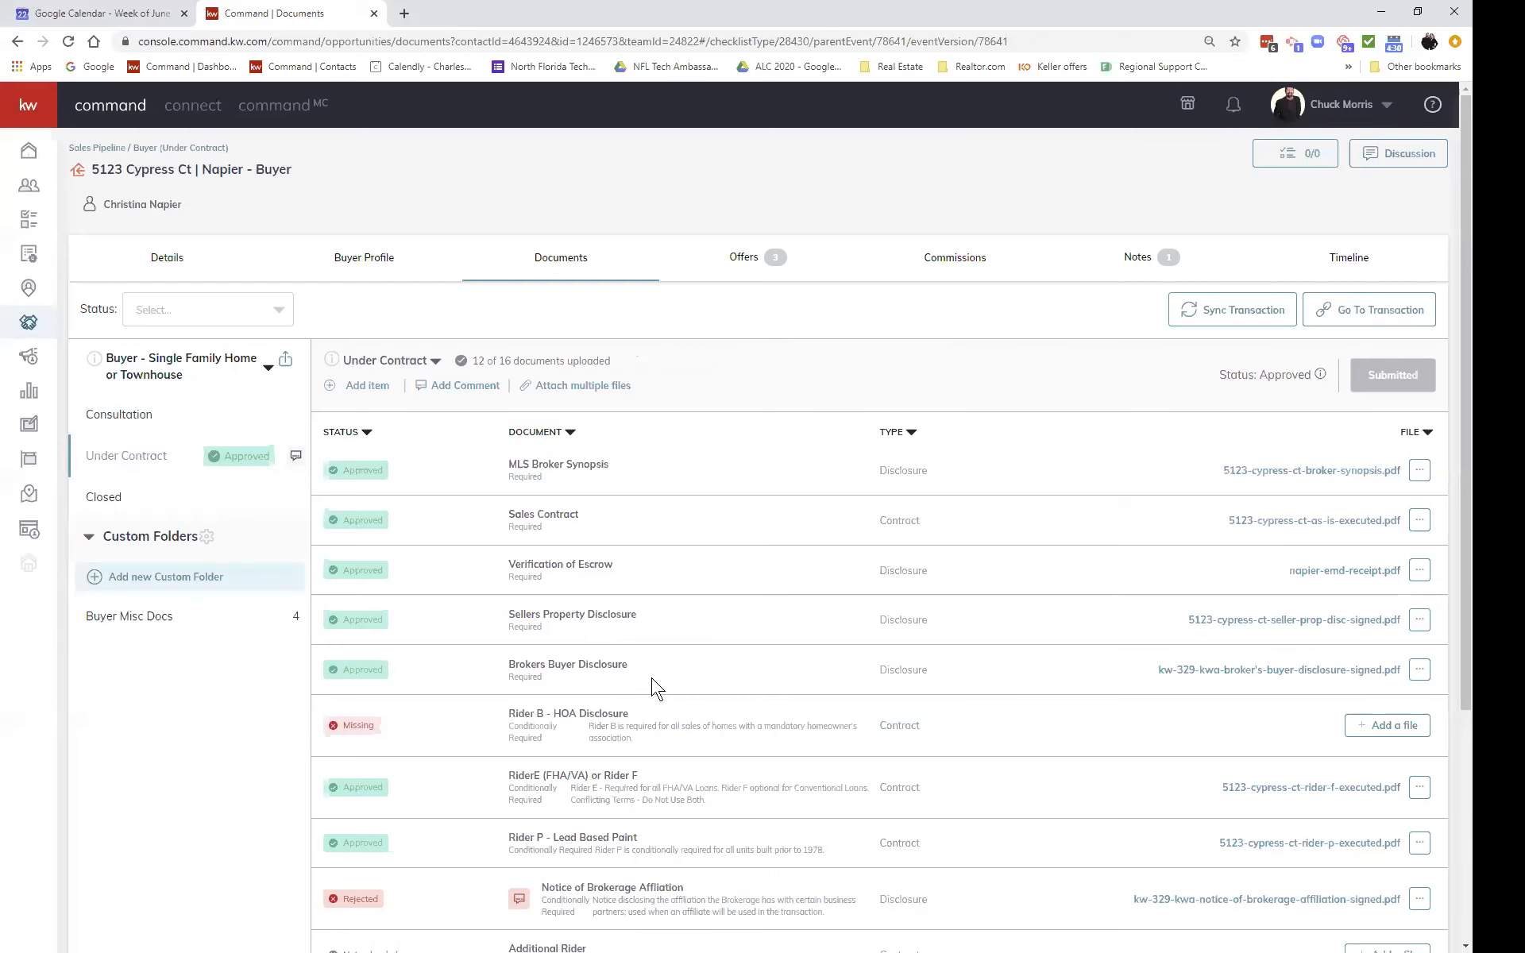
pyautogui.scroll(-1, 690, 697)
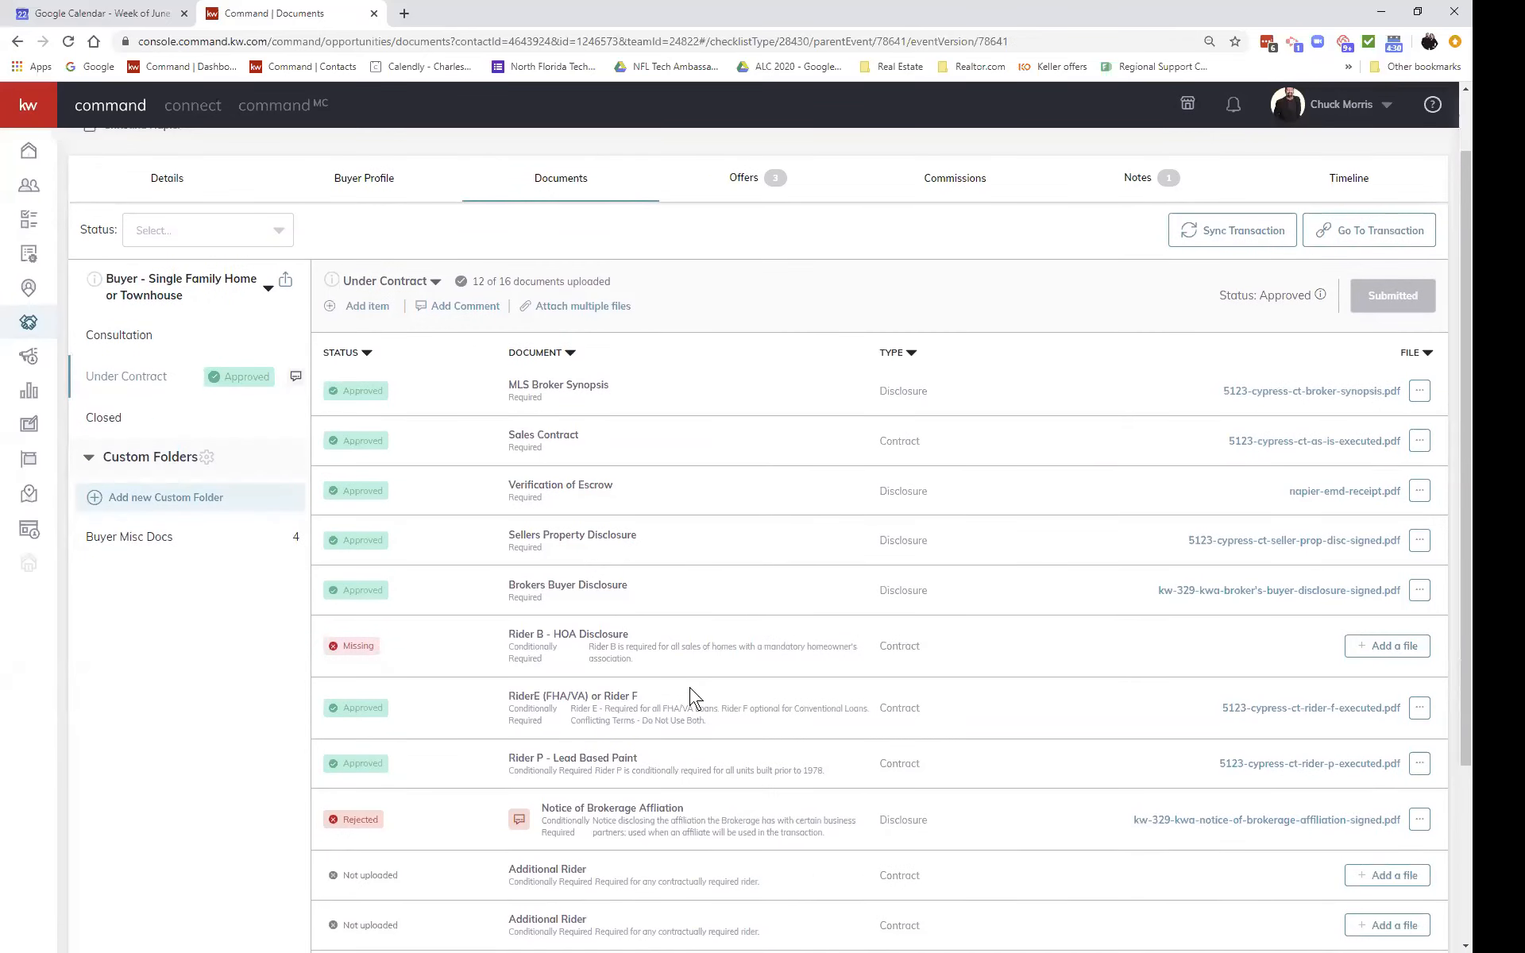
pyautogui.scroll(-1, 690, 697)
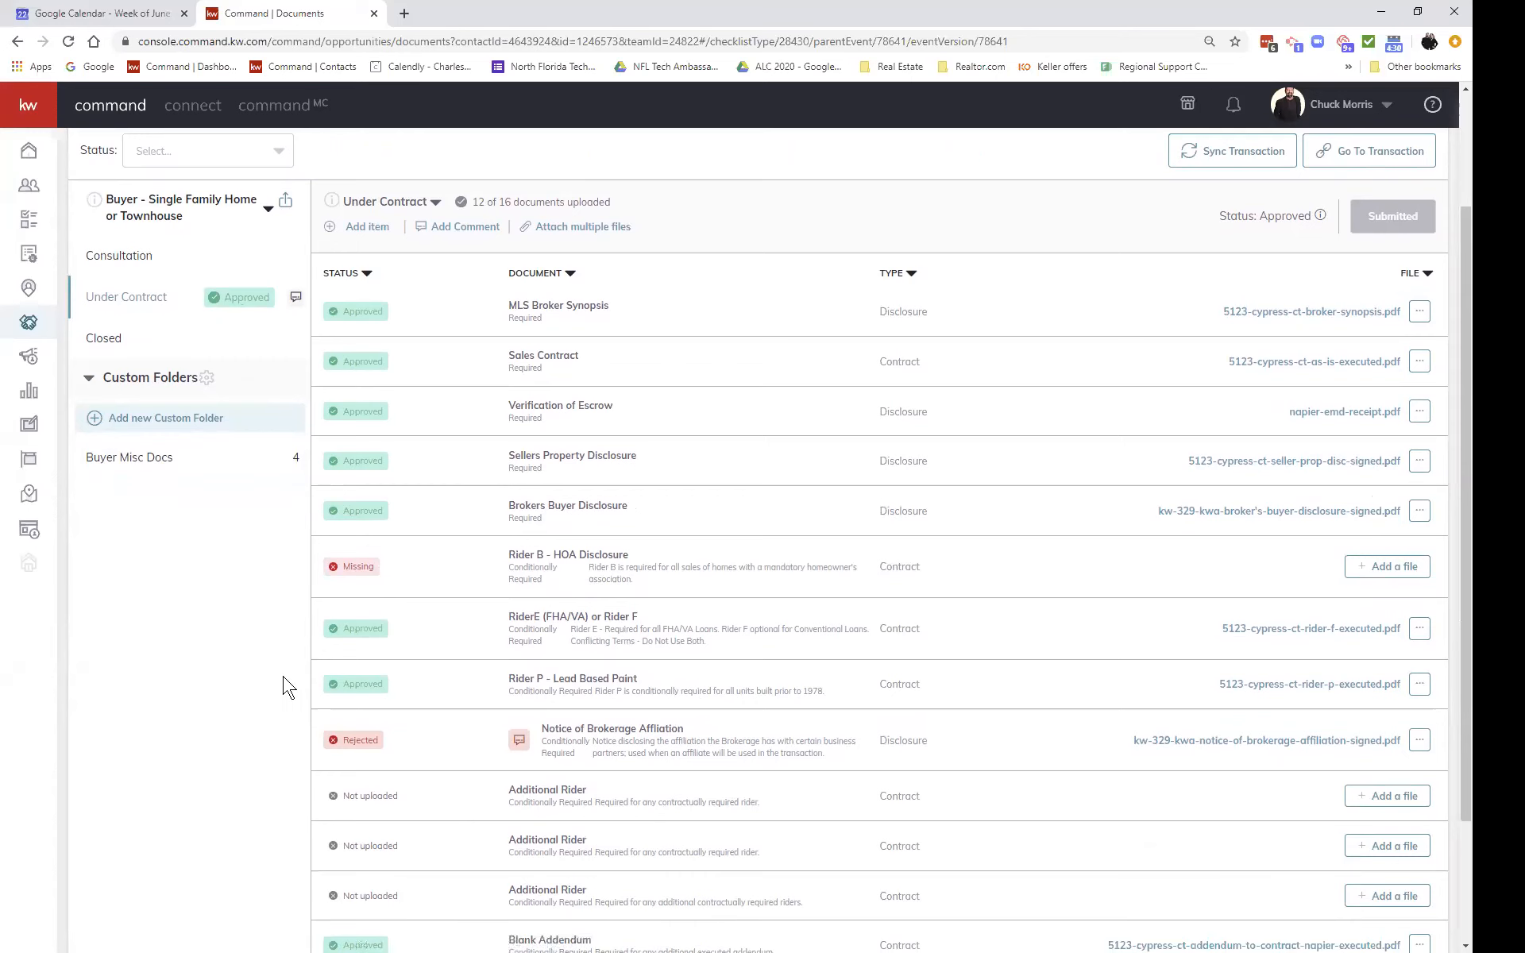
pyautogui.scroll(-2, 284, 688)
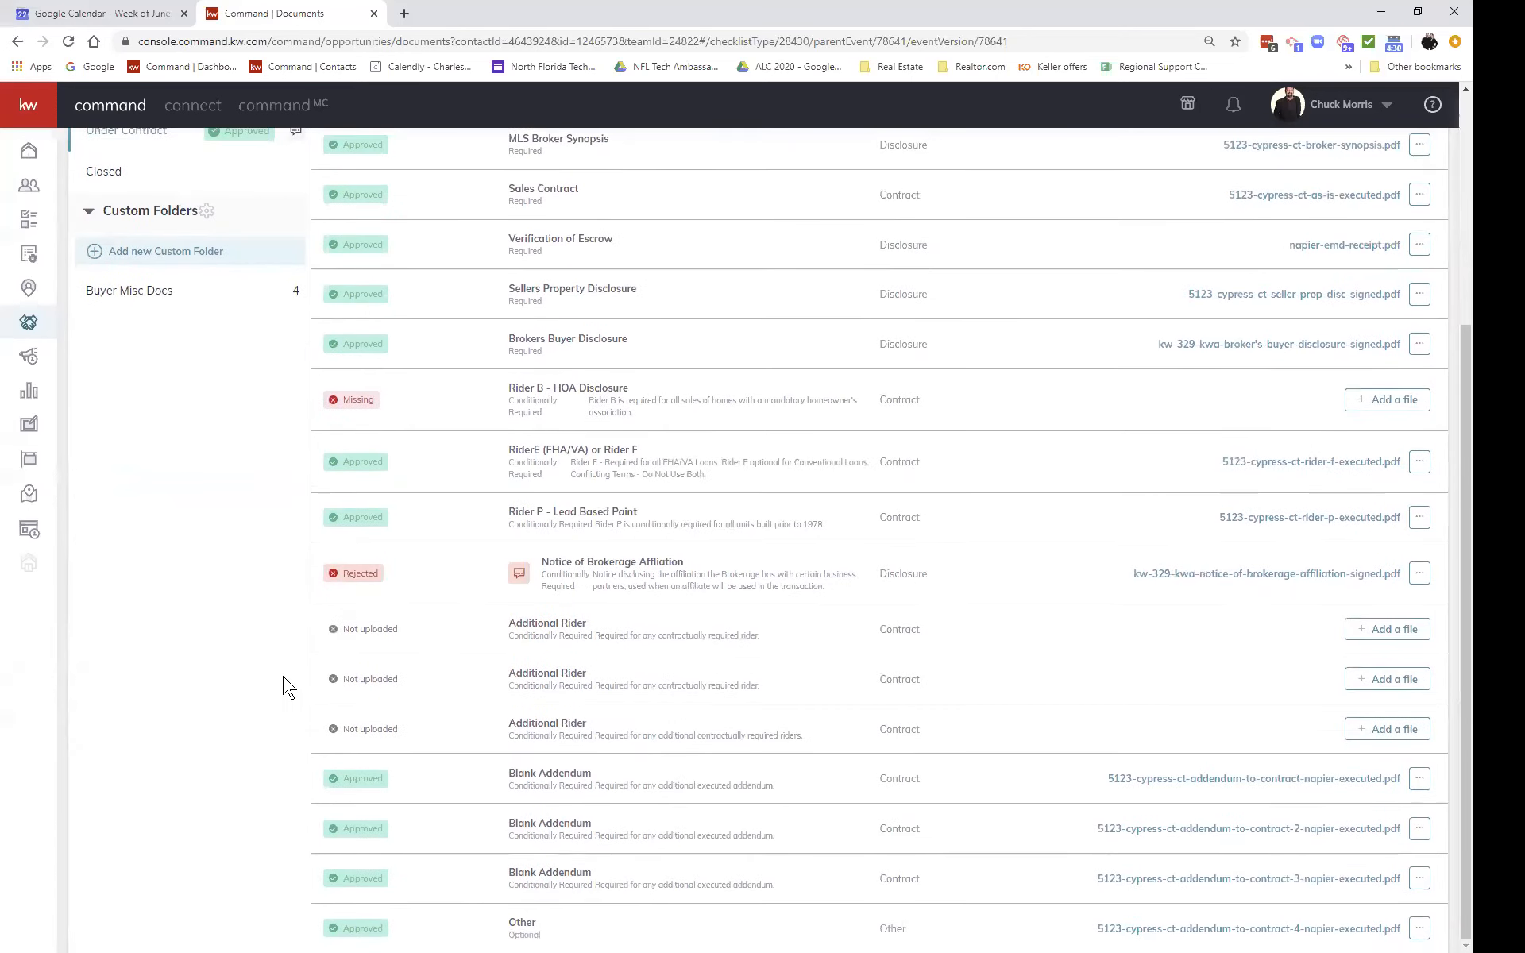
pyautogui.scroll(3, 285, 687)
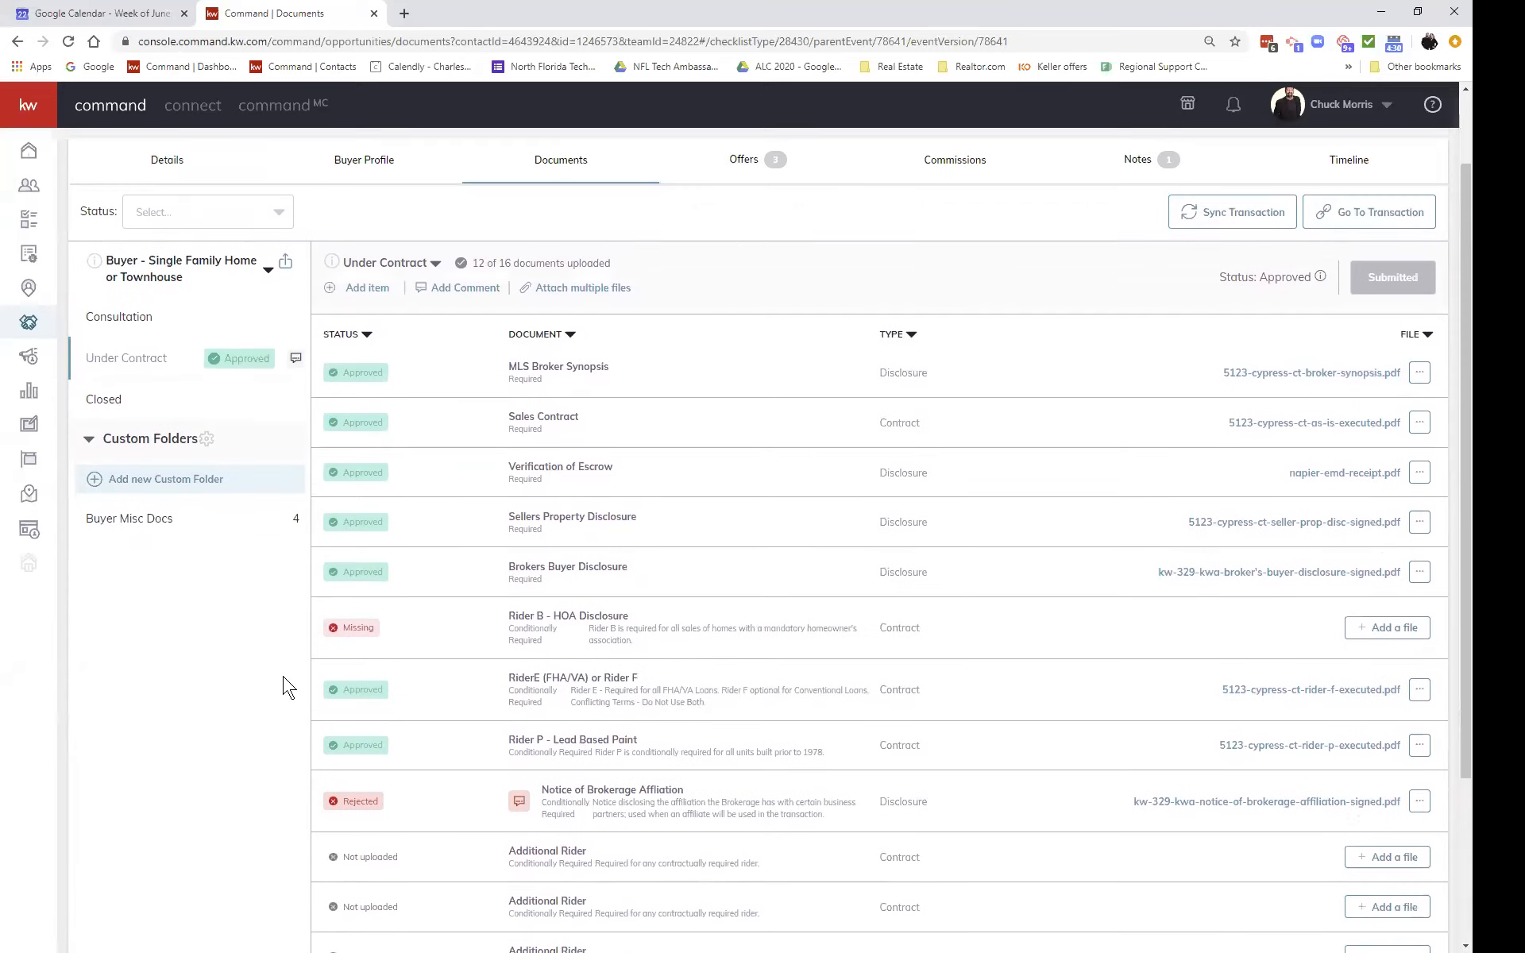
pyautogui.scroll(1, 284, 687)
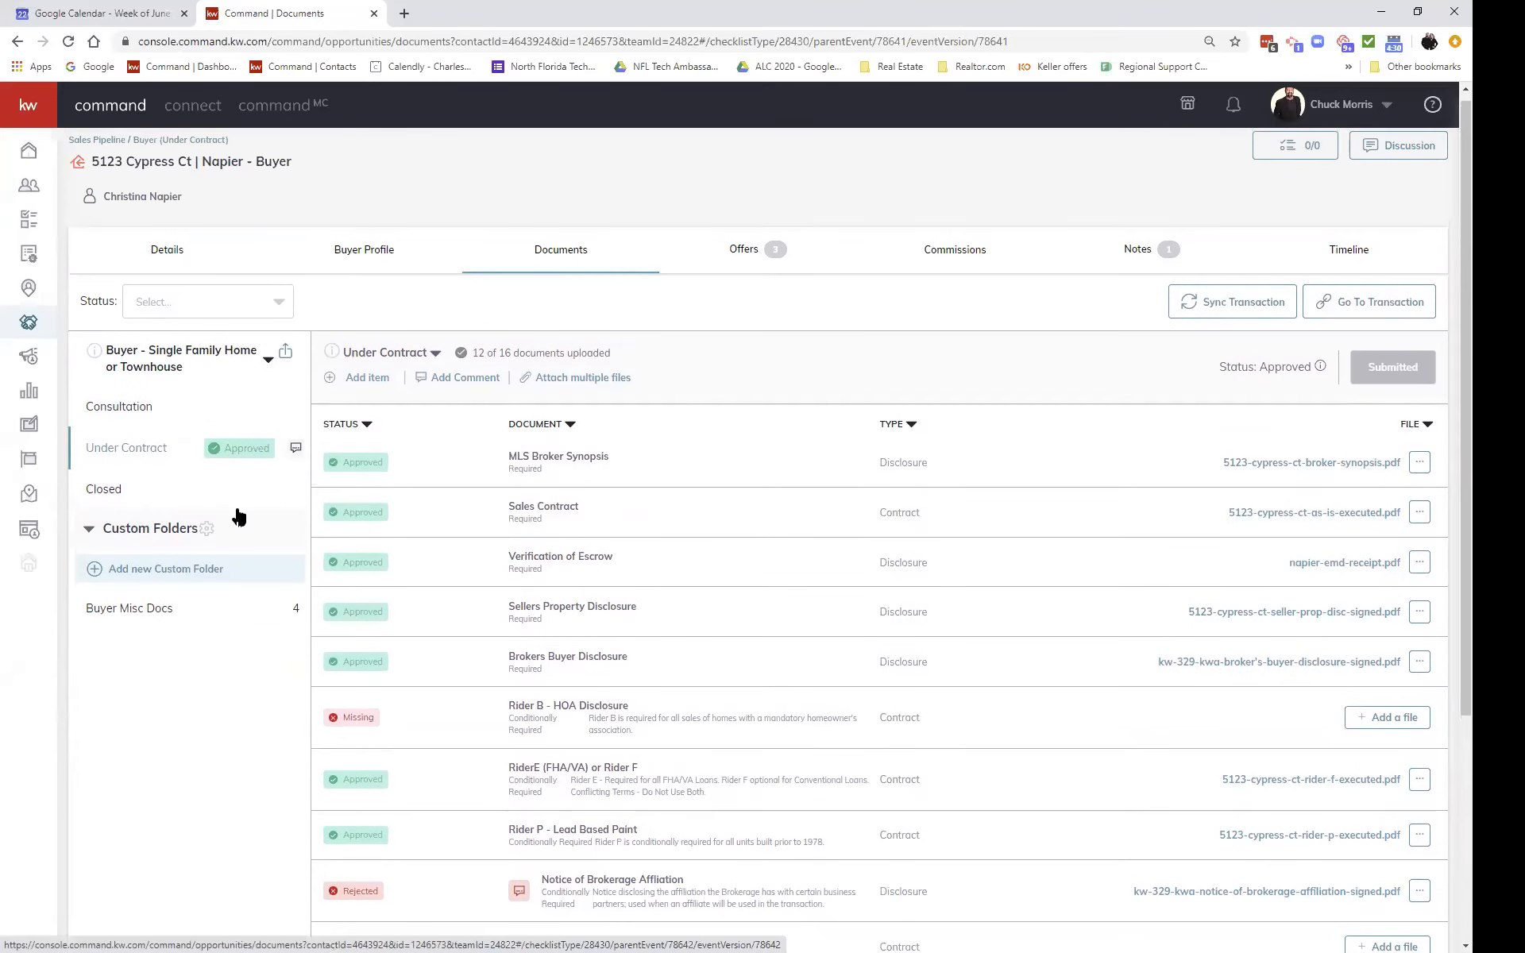
# Step: Display the Closed stage checklist with its four optional documents, none uploaded
pyautogui.click(94, 493)
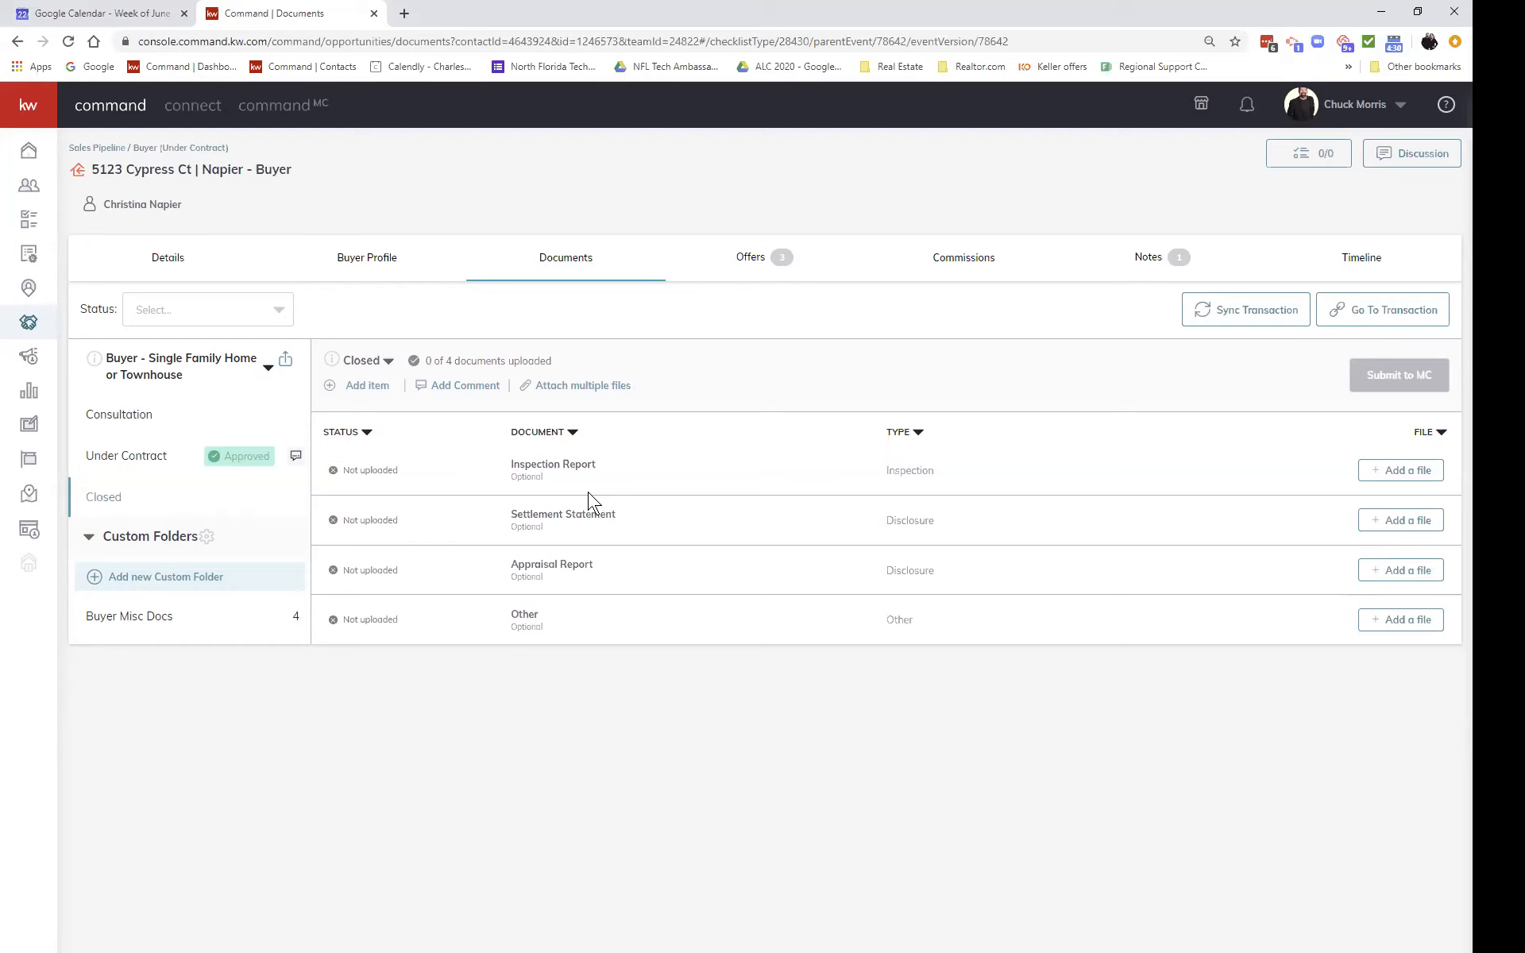
# Step: Cancel a new Closed document item of type Other and go back to the Under Contract documents
pyautogui.click(367, 386)
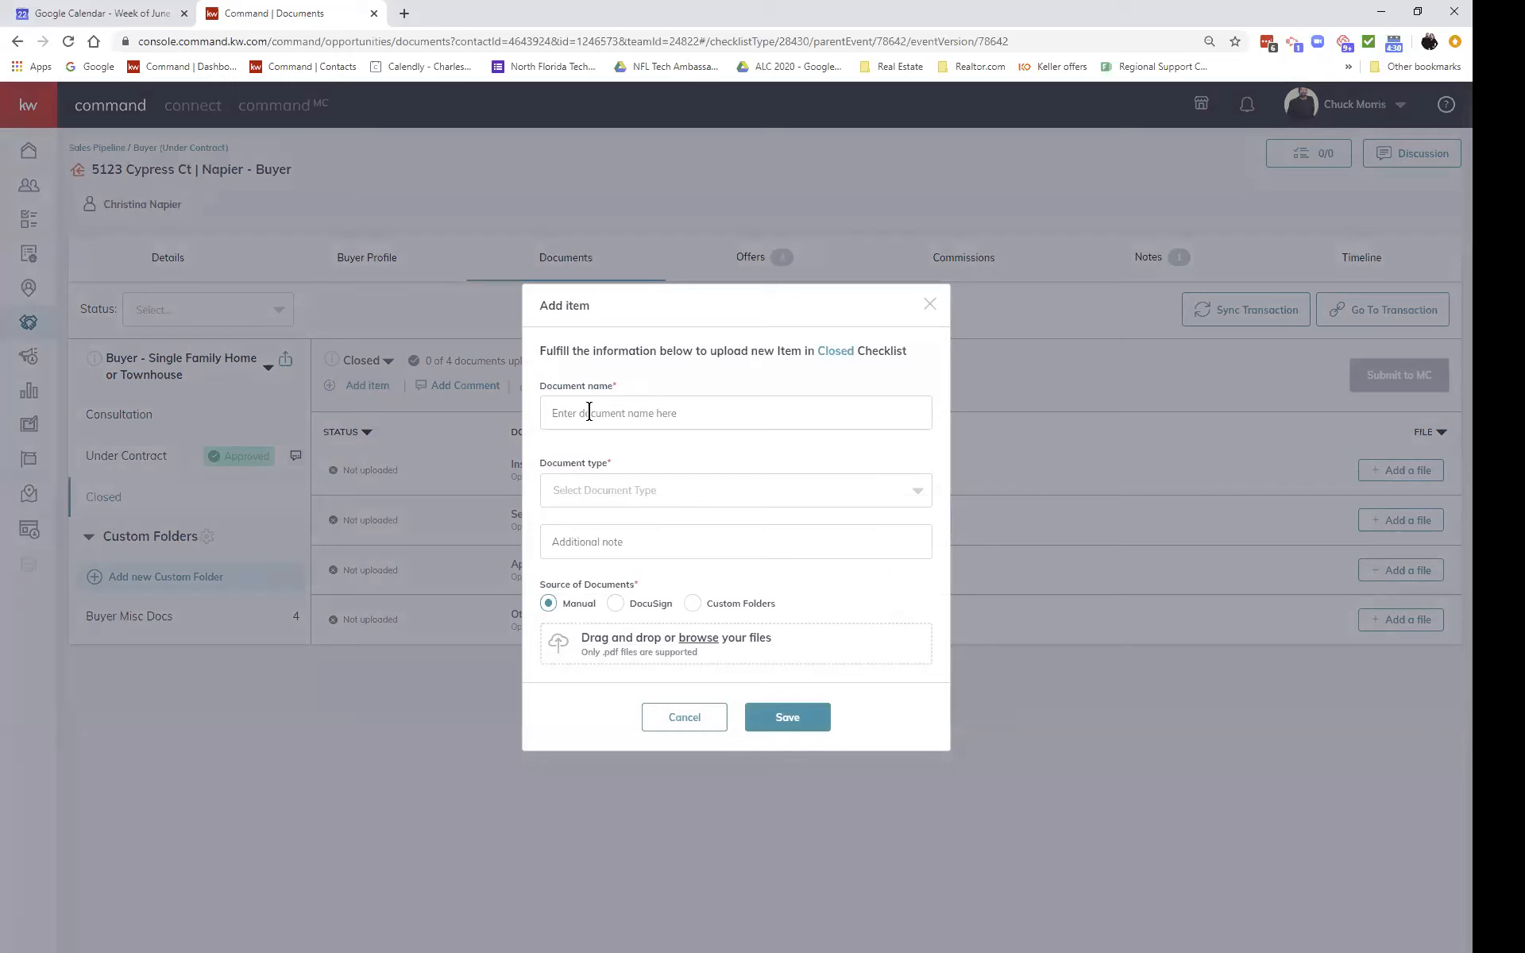
pyautogui.click(636, 494)
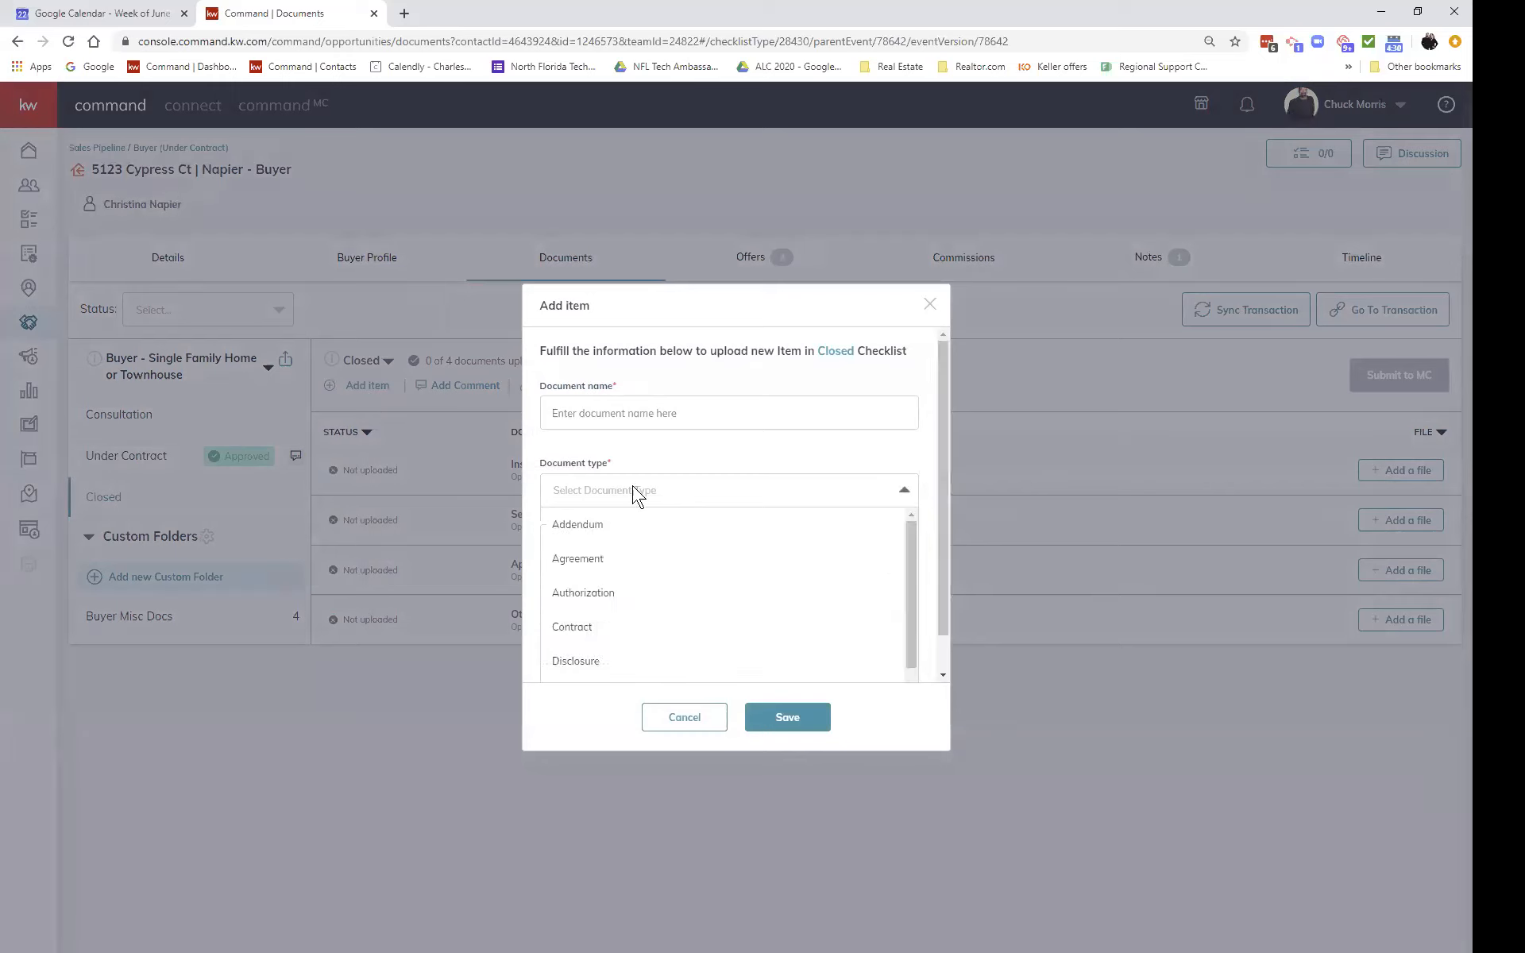
pyautogui.scroll(-1, 672, 595)
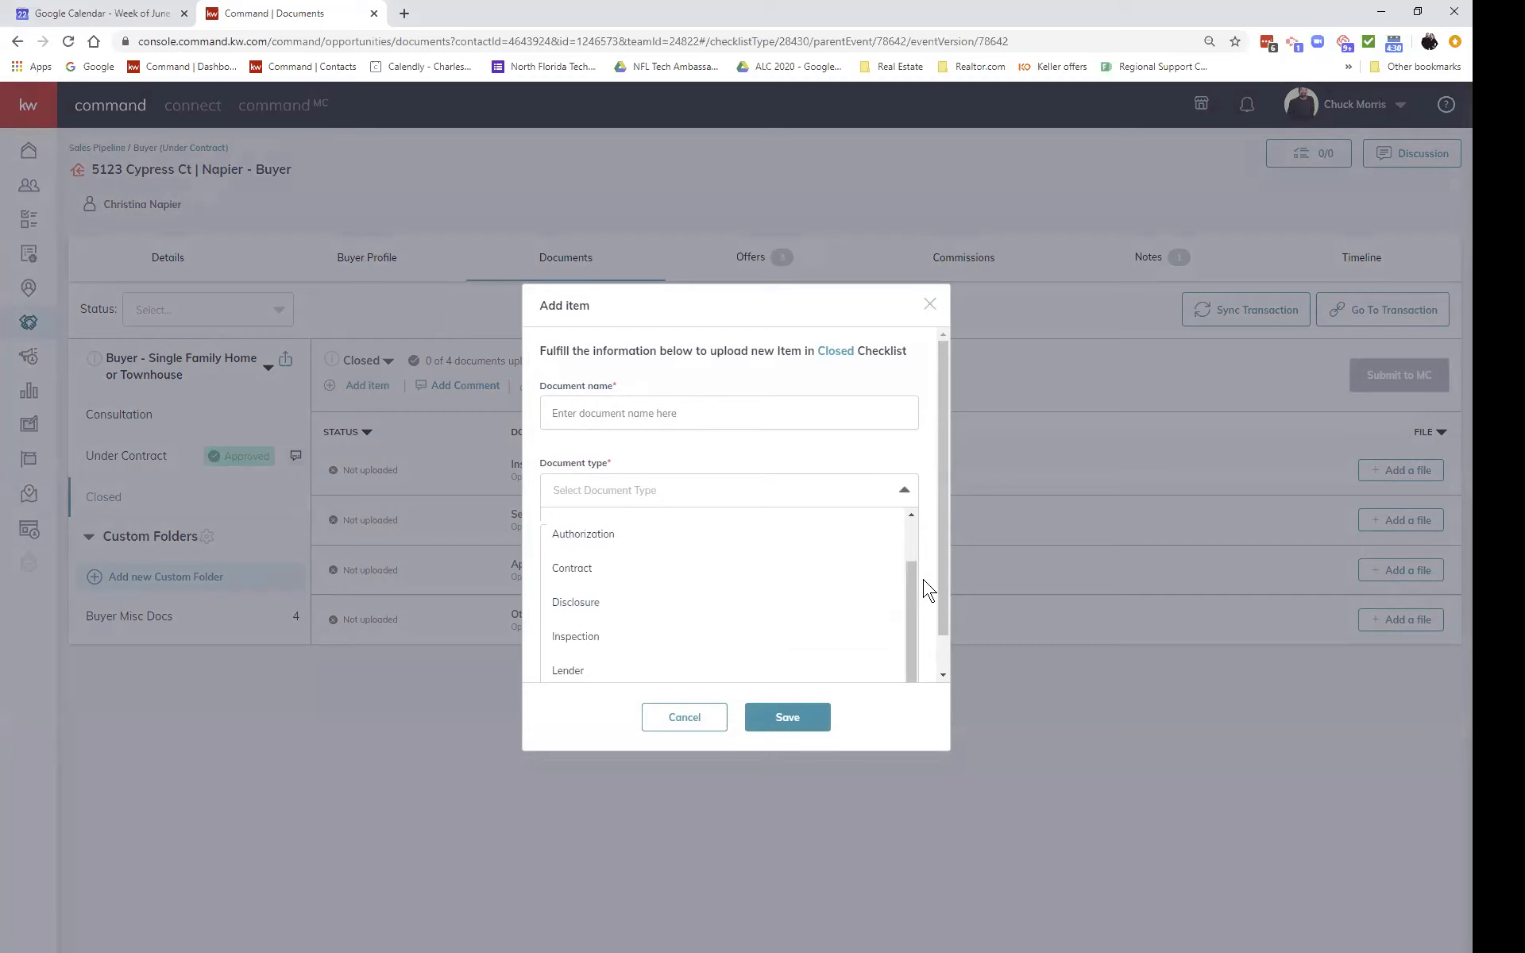
pyautogui.scroll(-1, 925, 588)
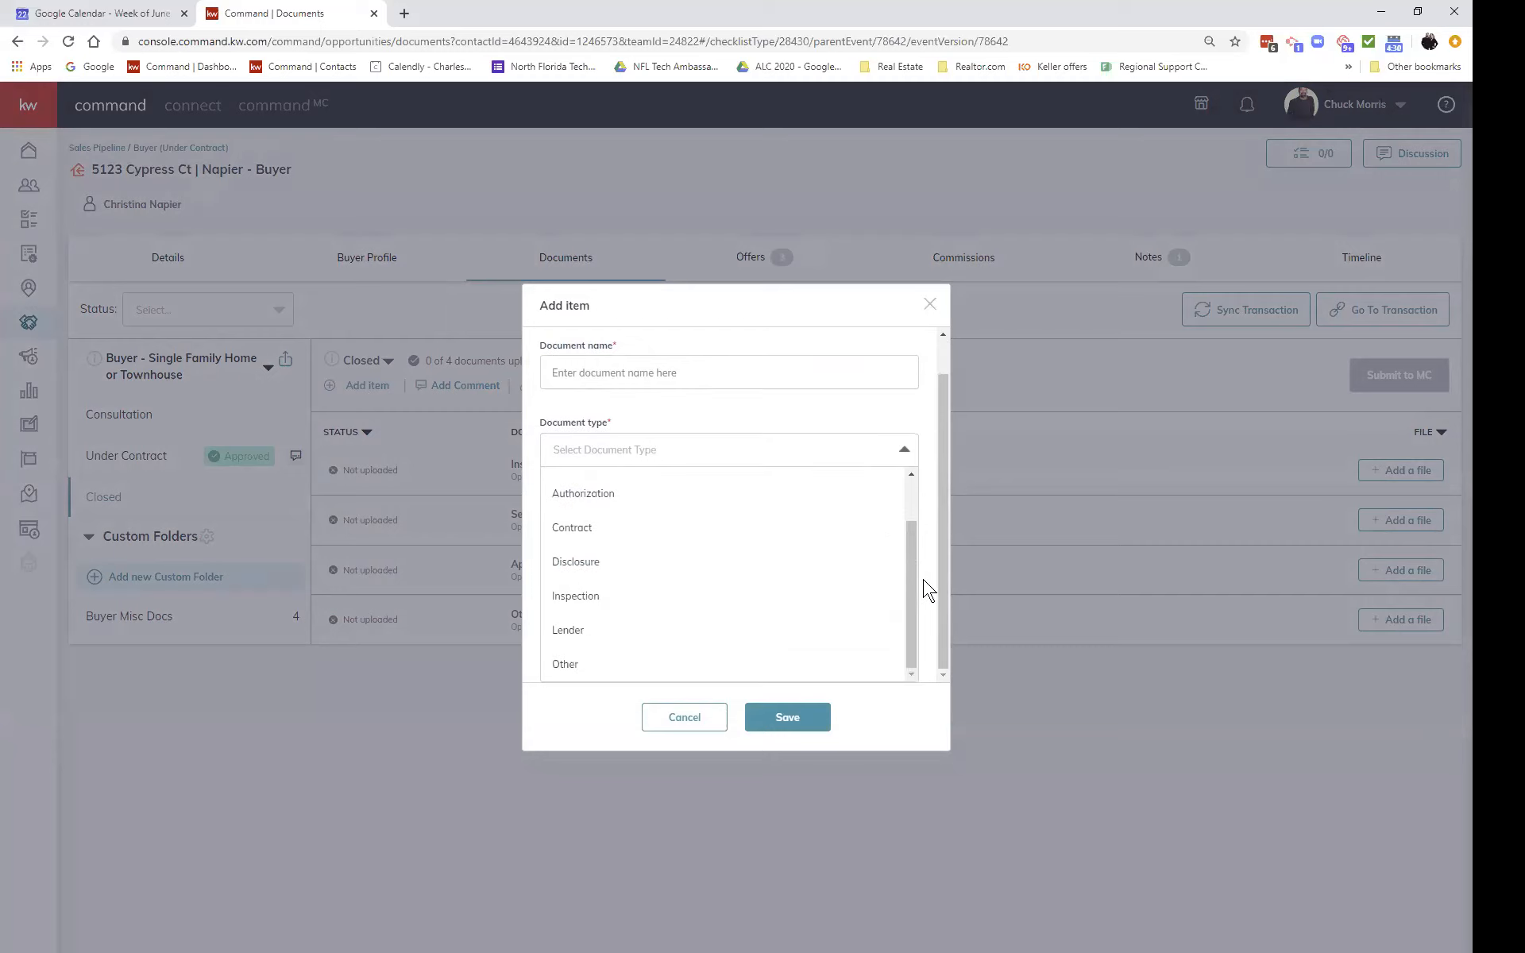
pyautogui.click(567, 664)
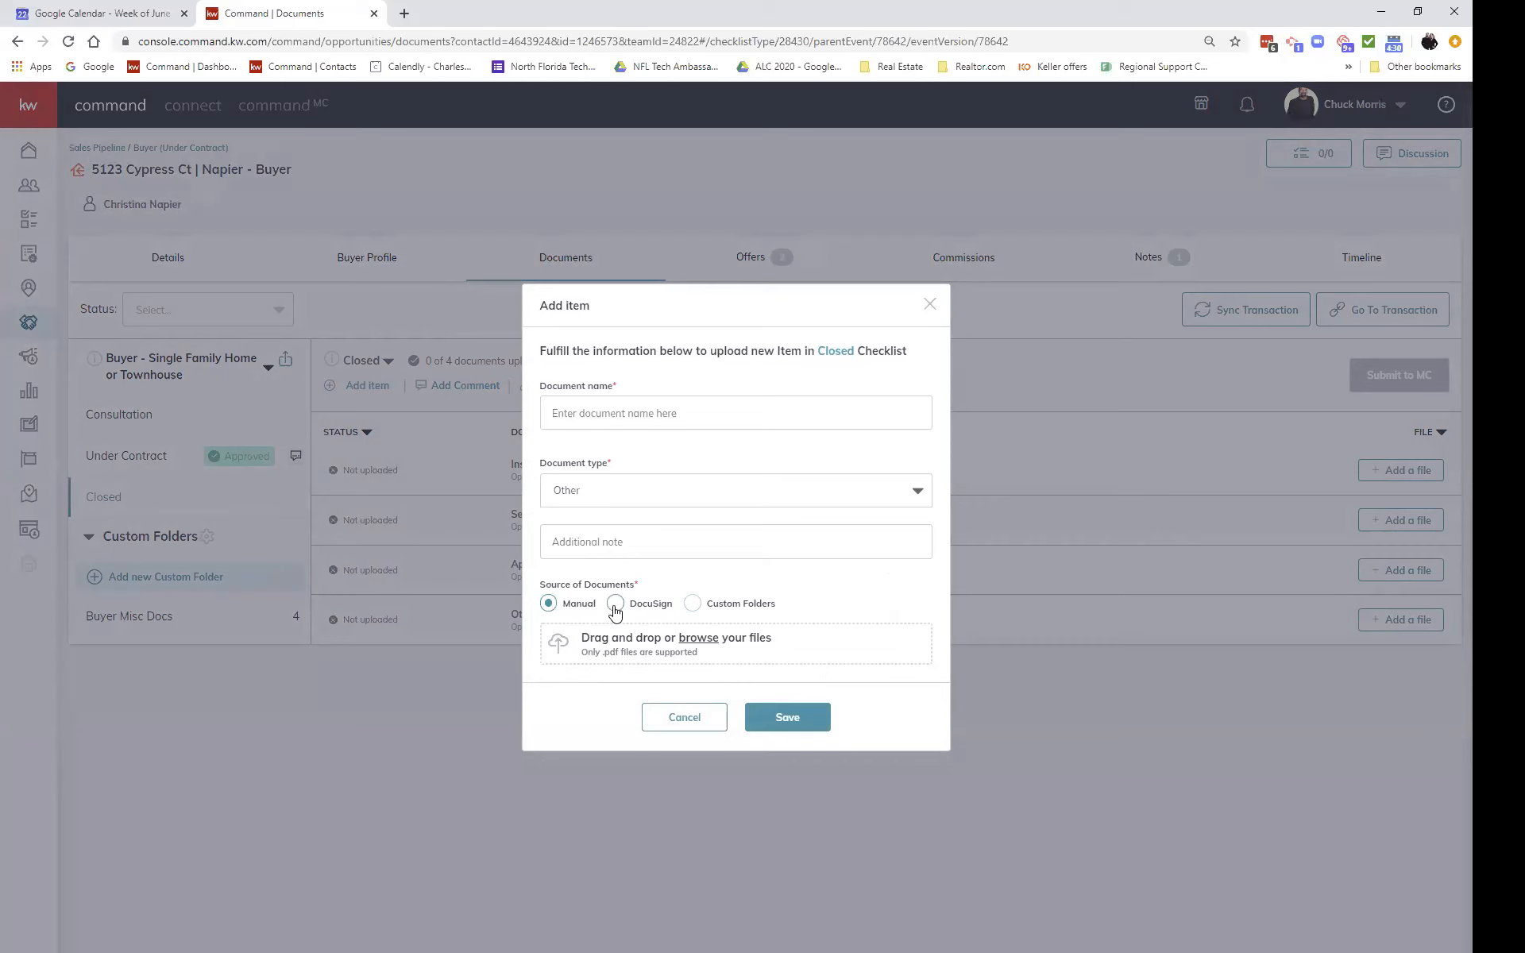
pyautogui.click(685, 718)
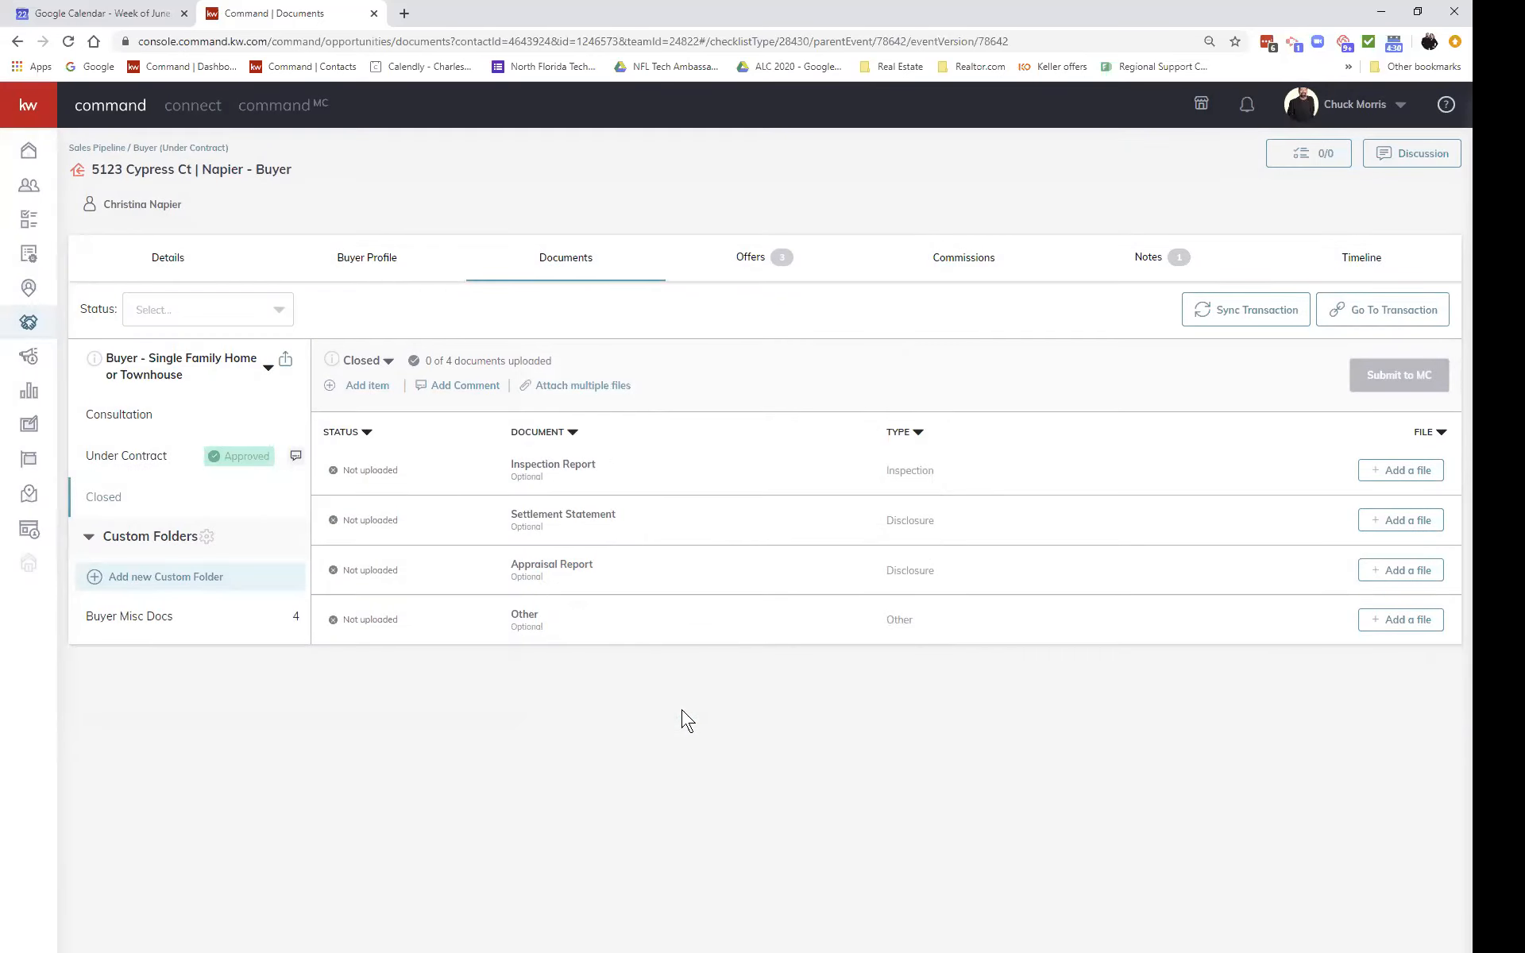
pyautogui.click(117, 459)
pyautogui.scroll(-4, 596, 751)
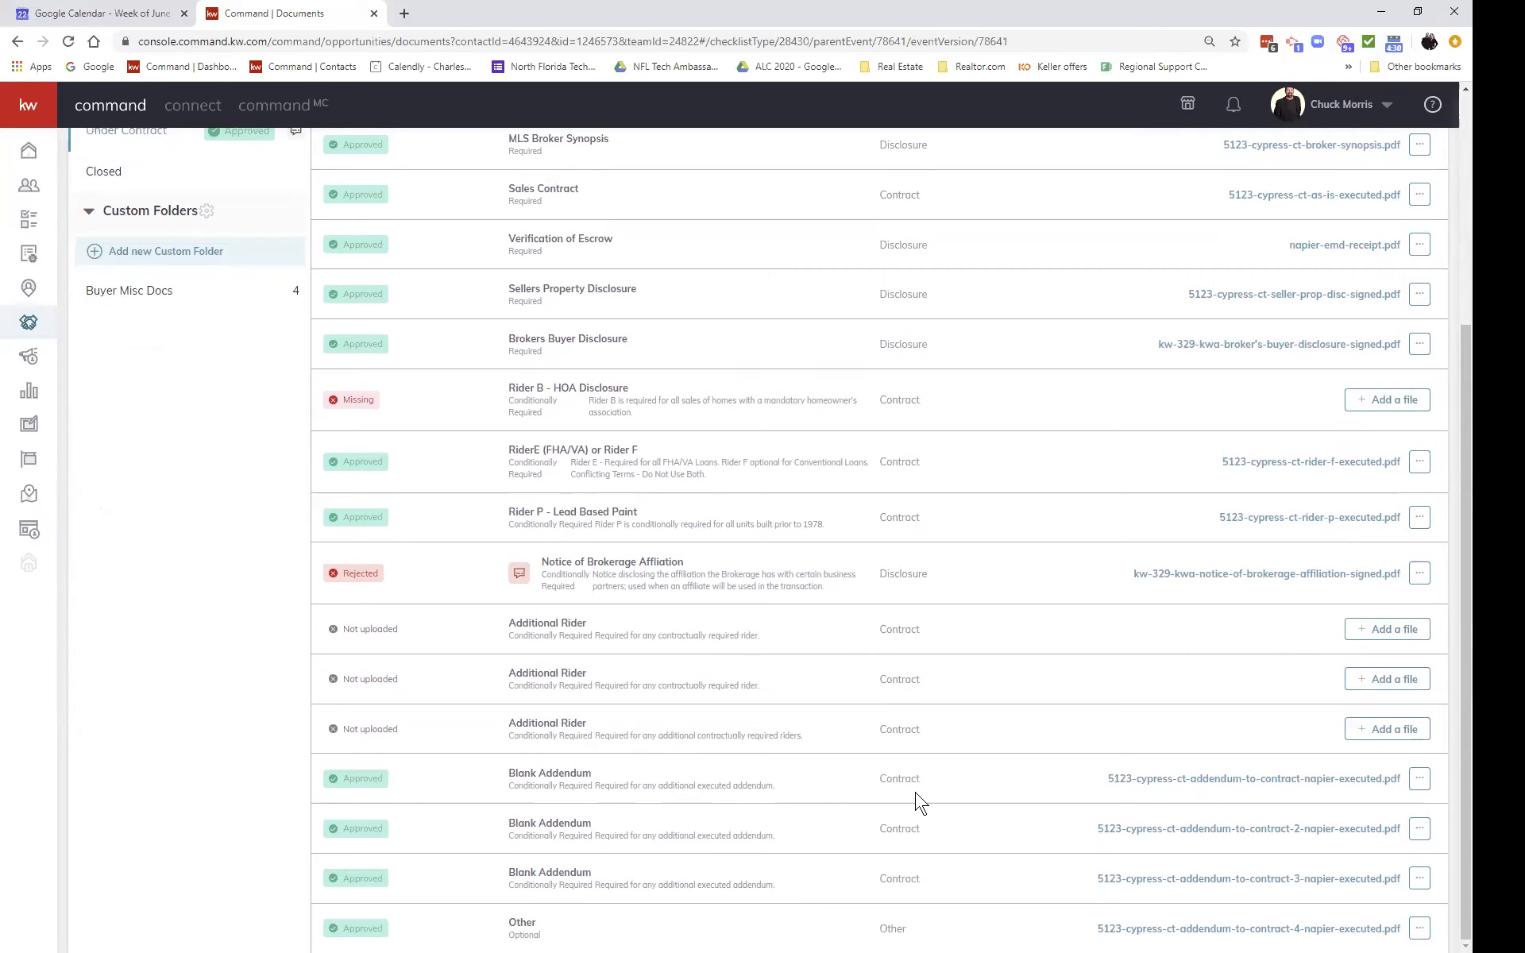
pyautogui.scroll(5, 919, 800)
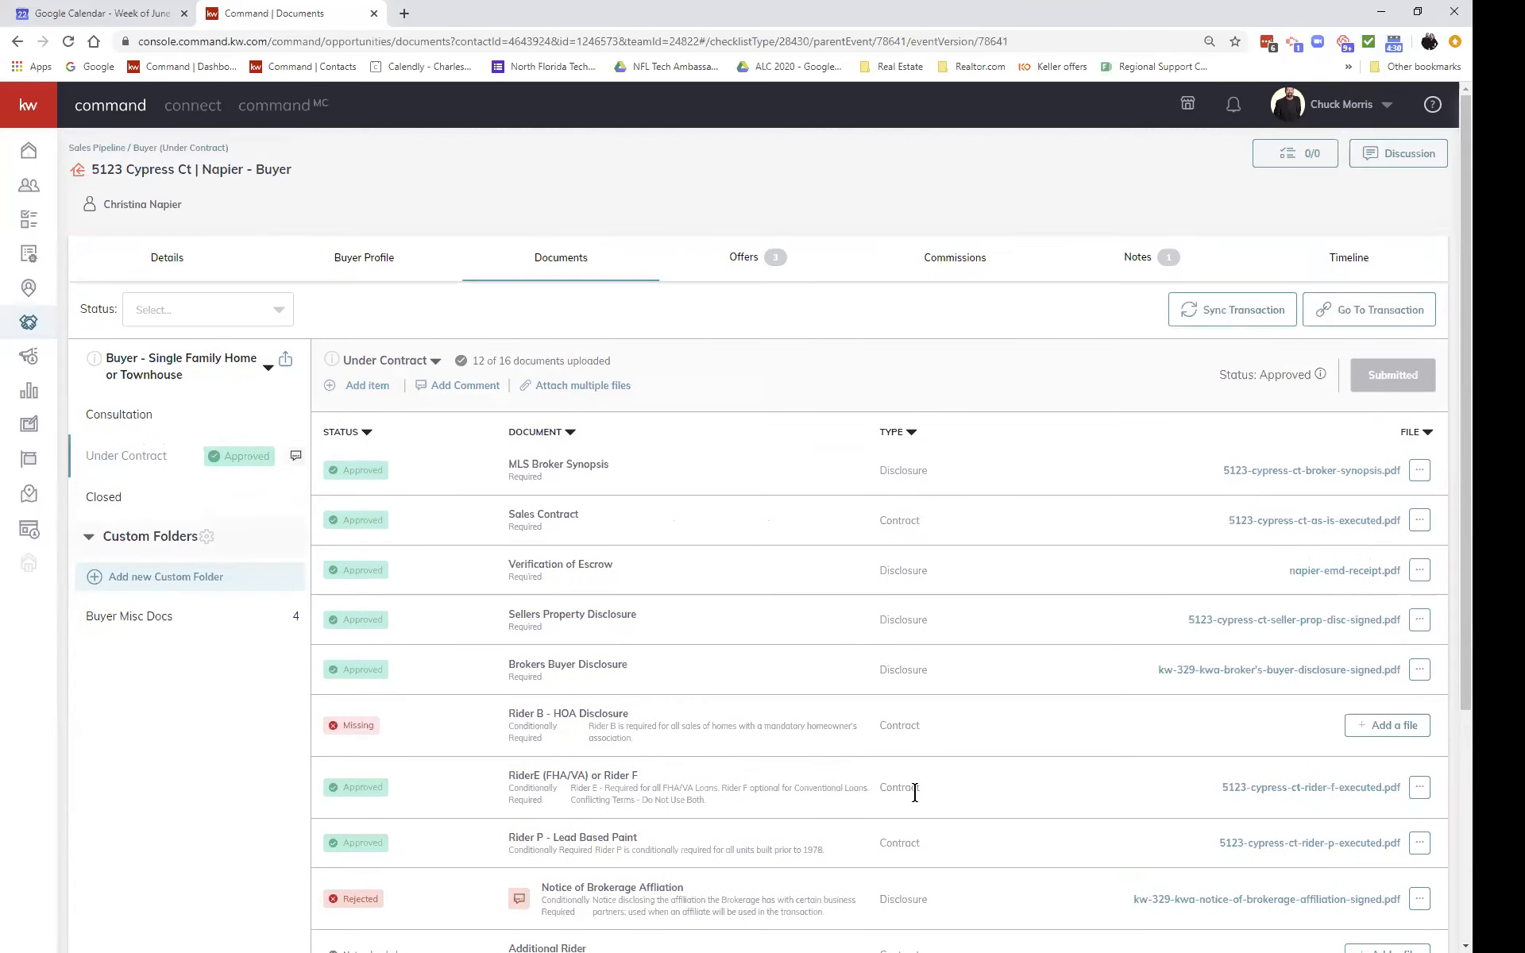
pyautogui.click(269, 370)
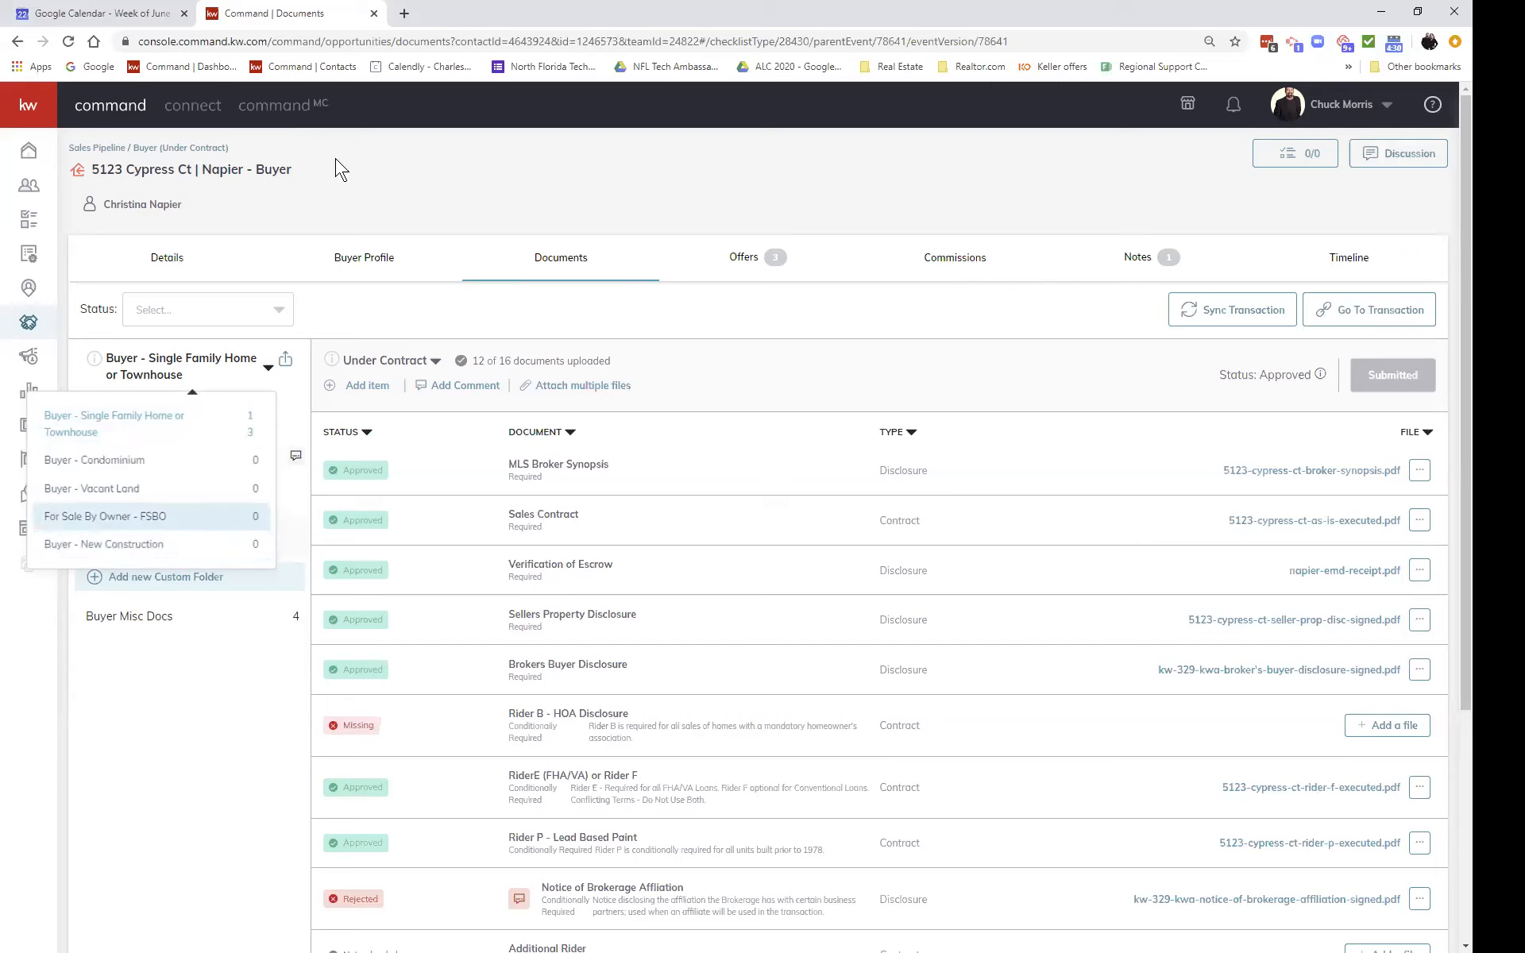
pyautogui.click(399, 314)
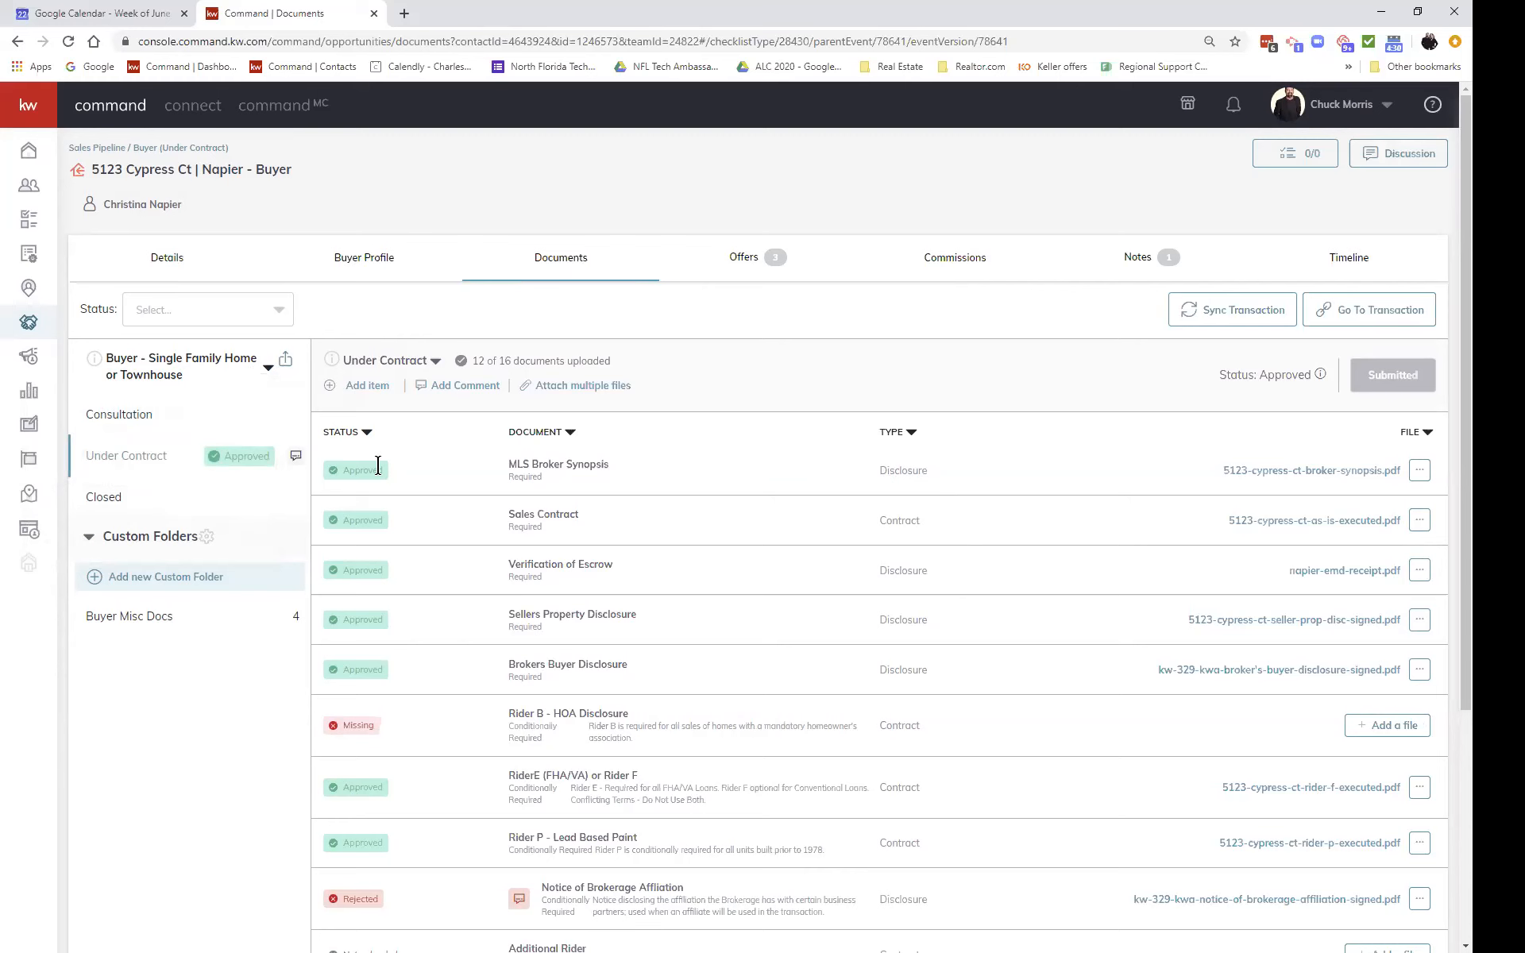
pyautogui.click(285, 360)
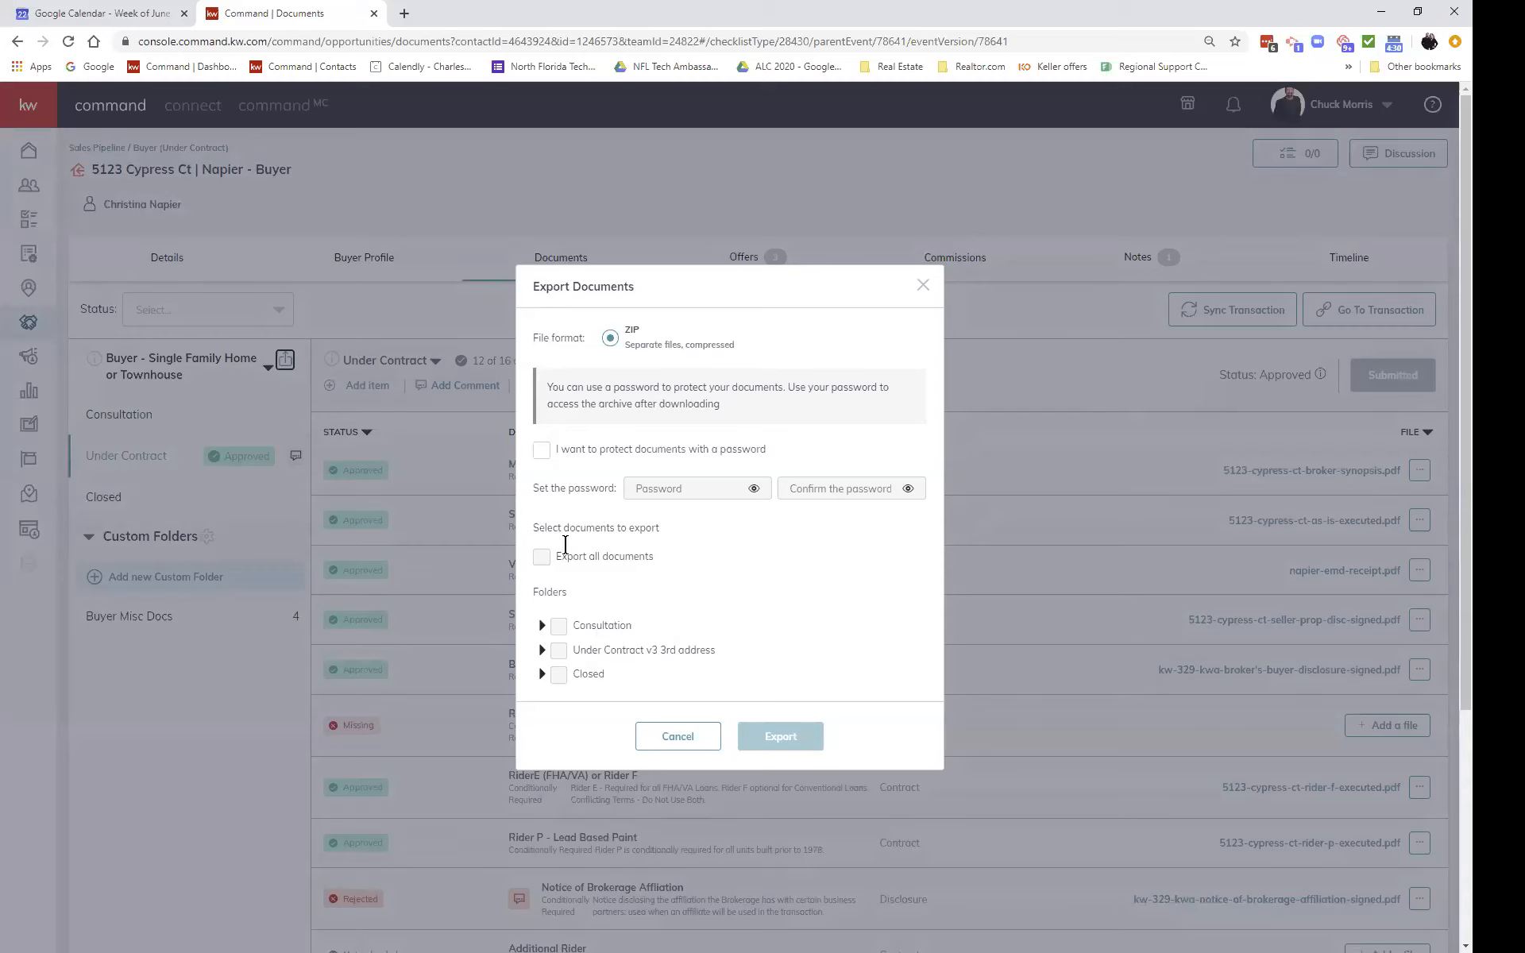
pyautogui.click(542, 451)
pyautogui.click(690, 487)
pyautogui.write('••••••••••••••')
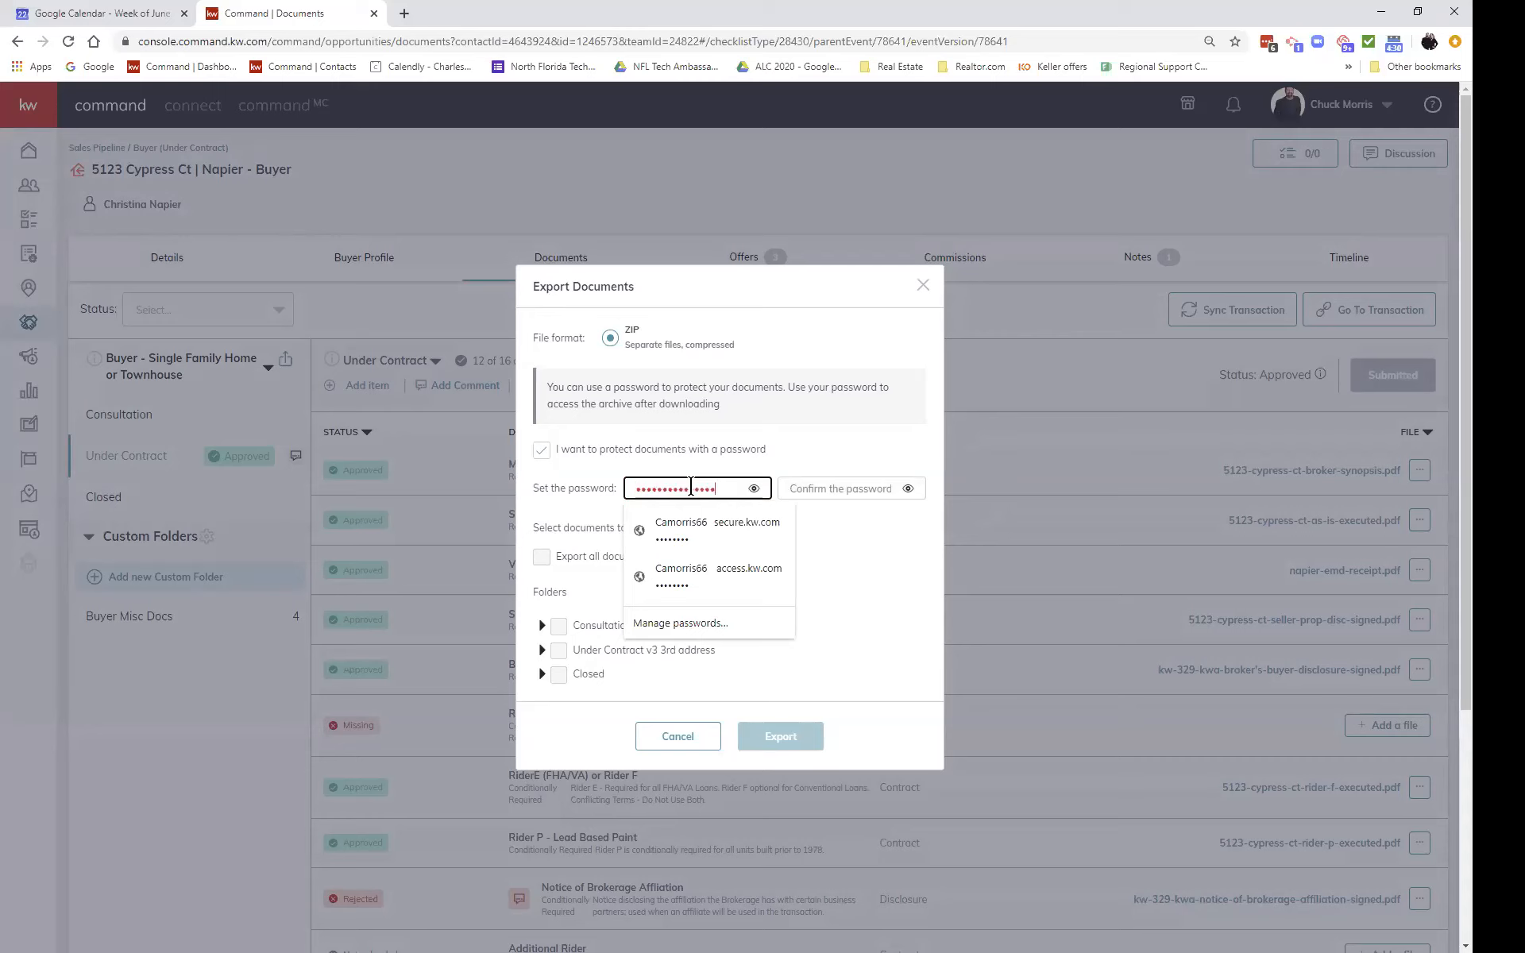
pyautogui.press('BackSpace')
pyautogui.press('BackSpace')
pyautogui.press('BackSpace')
pyautogui.press('BackSpace')
pyautogui.press('BackSpace')
pyautogui.press('BackSpace')
pyautogui.press('BackSpace')
pyautogui.press('BackSpace')
pyautogui.press('BackSpace')
pyautogui.press('BackSpace')
pyautogui.press('BackSpace')
pyautogui.press('BackSpace')
pyautogui.press('BackSpace')
pyautogui.press('BackSpace')
pyautogui.press('BackSpace')
pyautogui.write('•••••••••')
pyautogui.press('Tab')
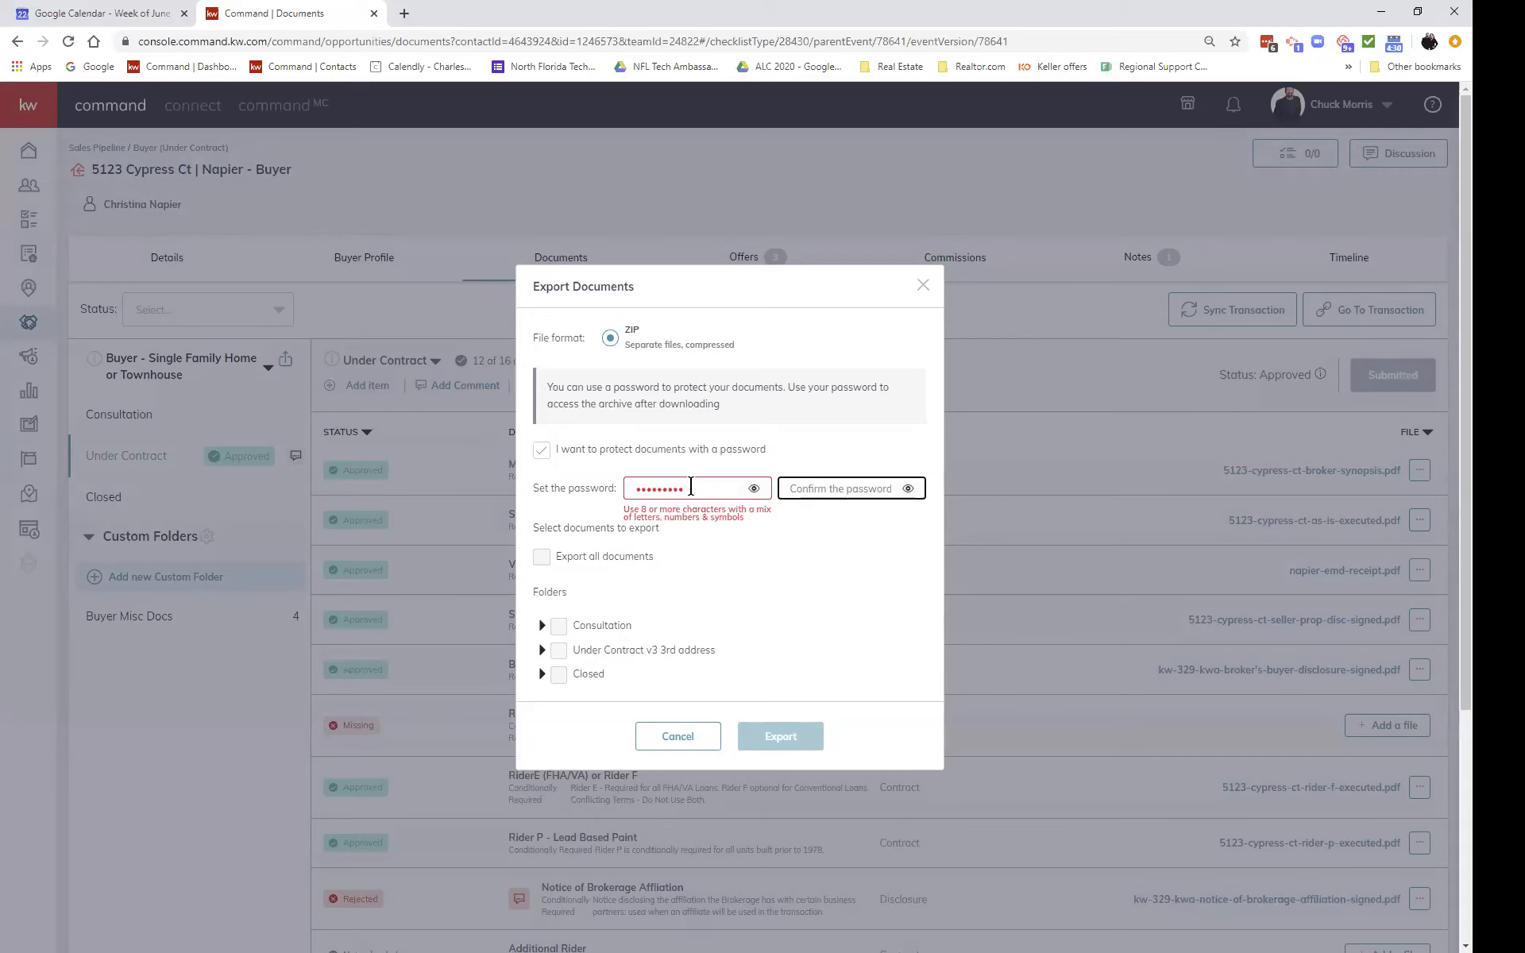
pyautogui.write('•••••••••')
pyautogui.click(543, 556)
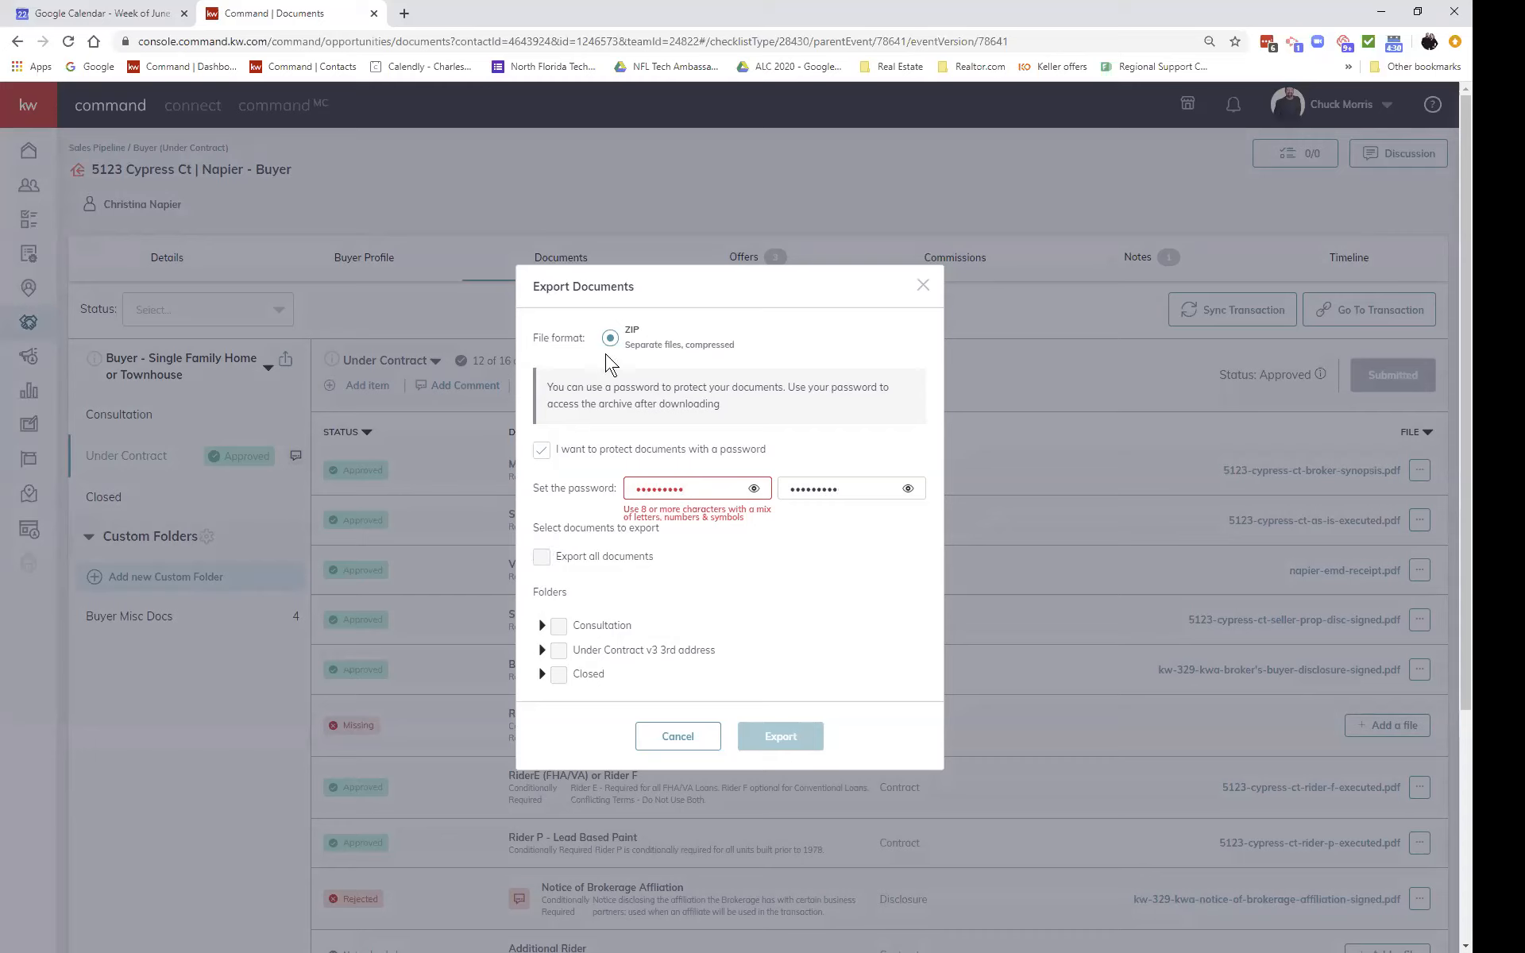
pyautogui.moveTo(894, 486); pyautogui.dragTo(601, 484)
pyautogui.press('BackSpace')
pyautogui.write('********')
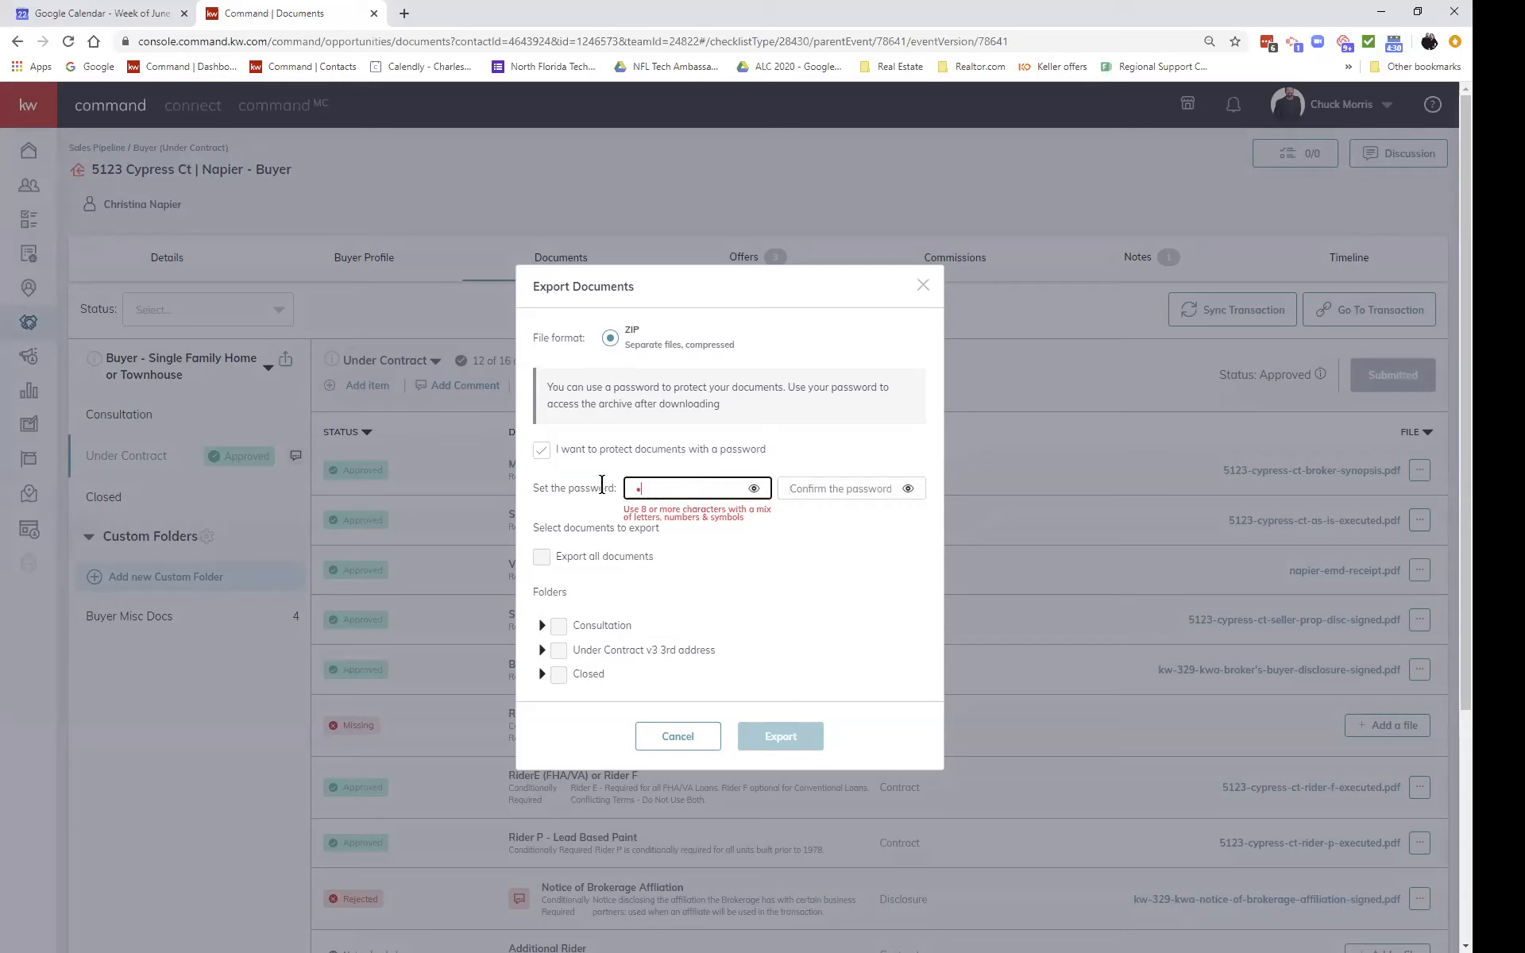
pyautogui.press('Tab')
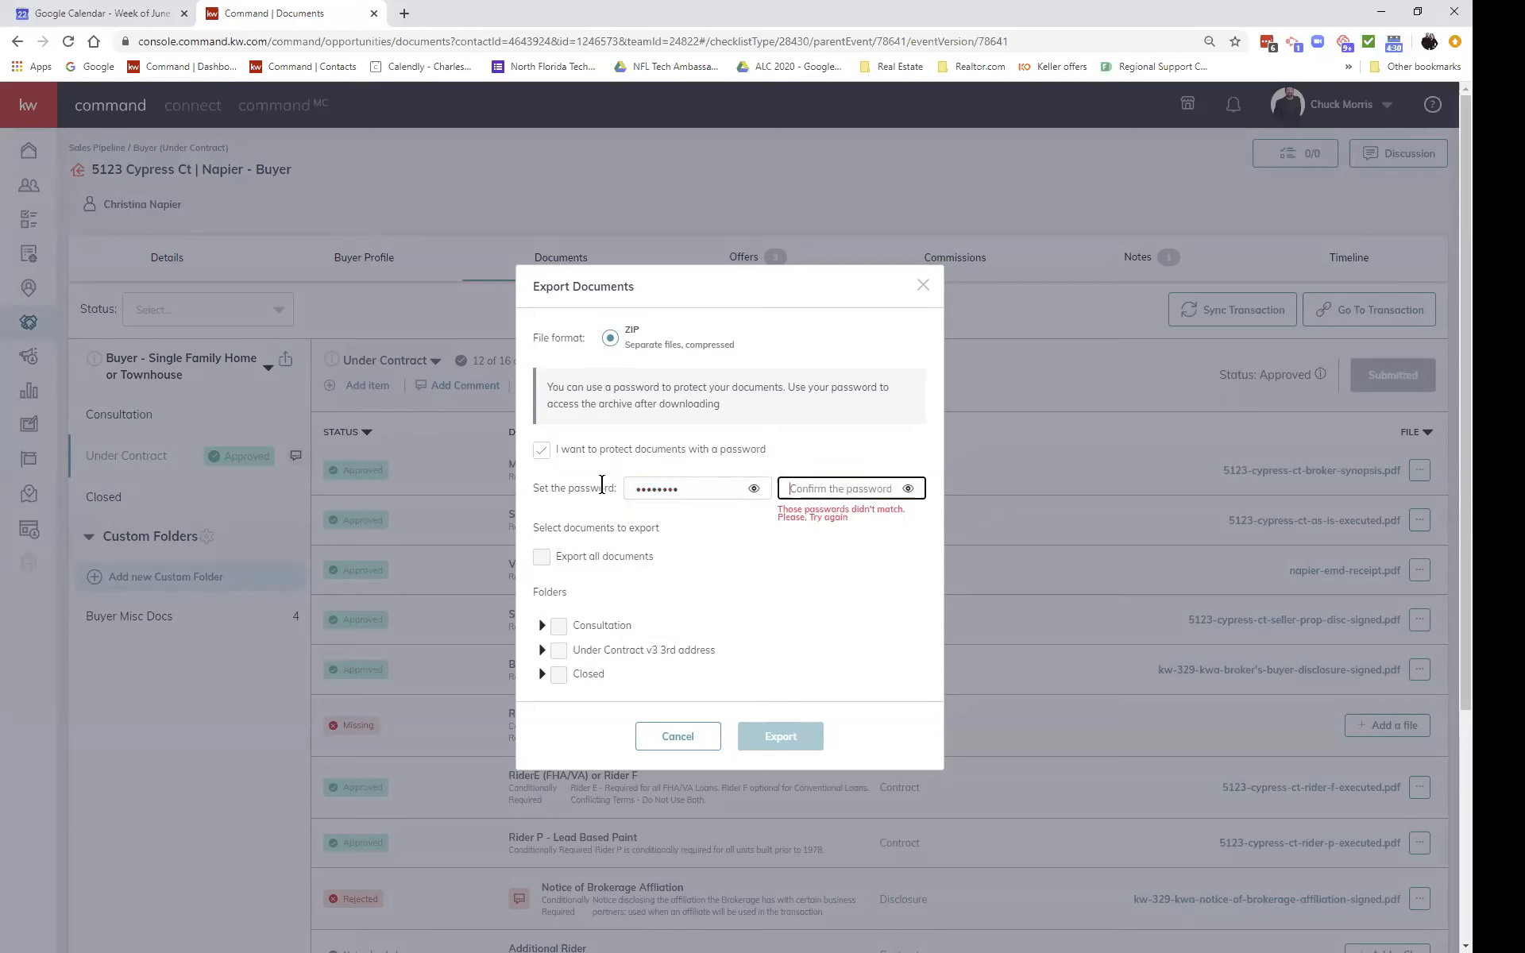
pyautogui.write('********')
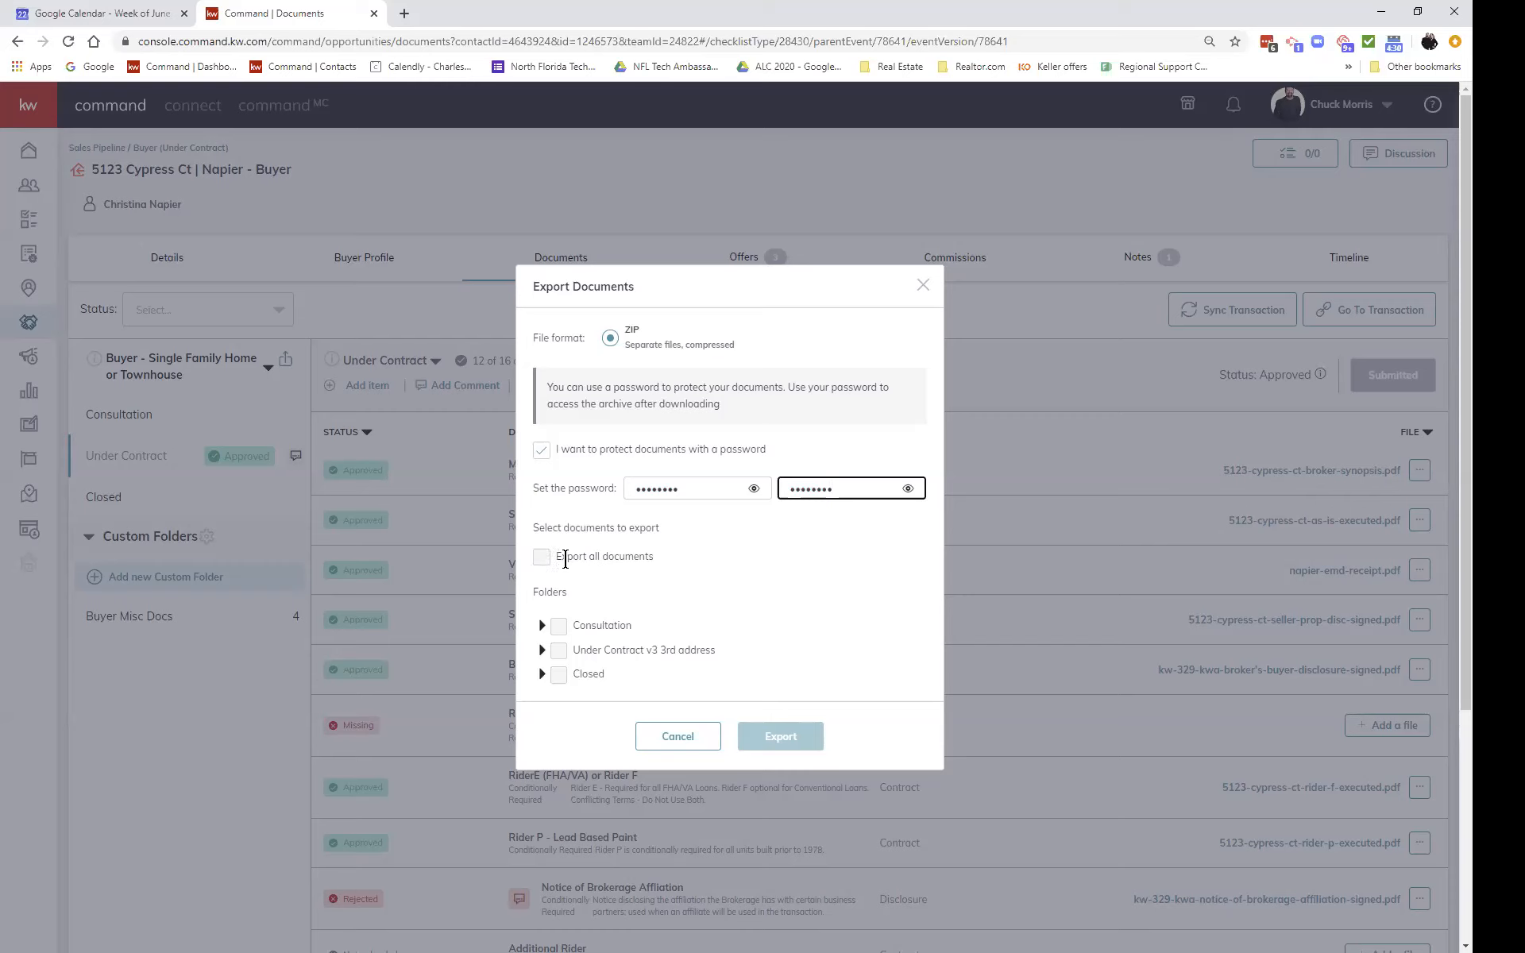
pyautogui.click(537, 558)
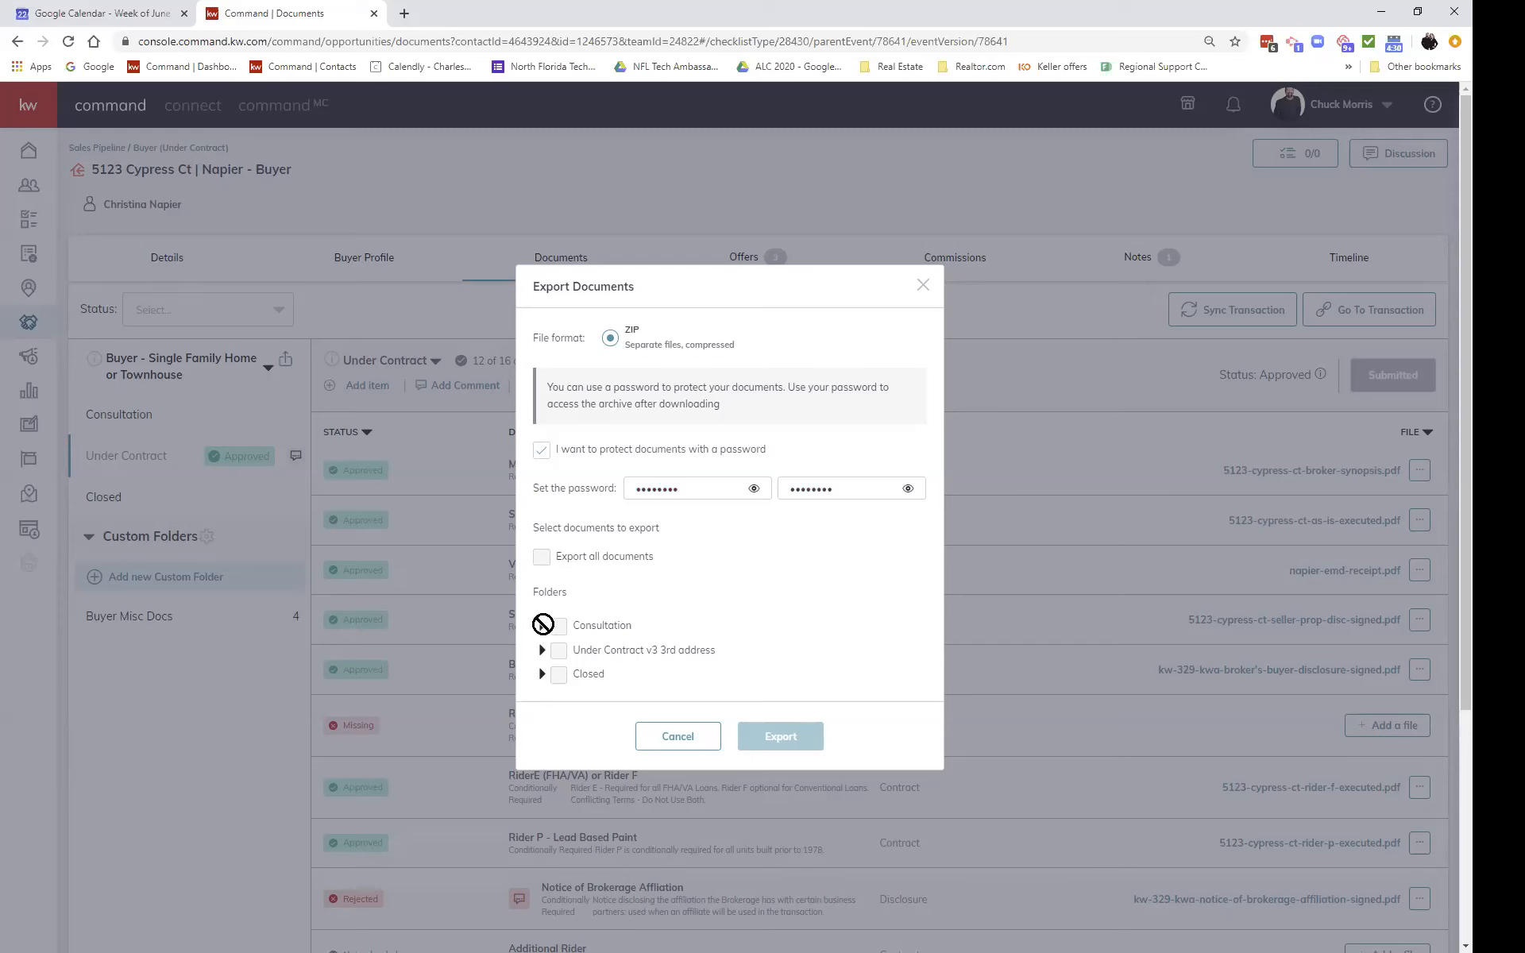
pyautogui.click(677, 737)
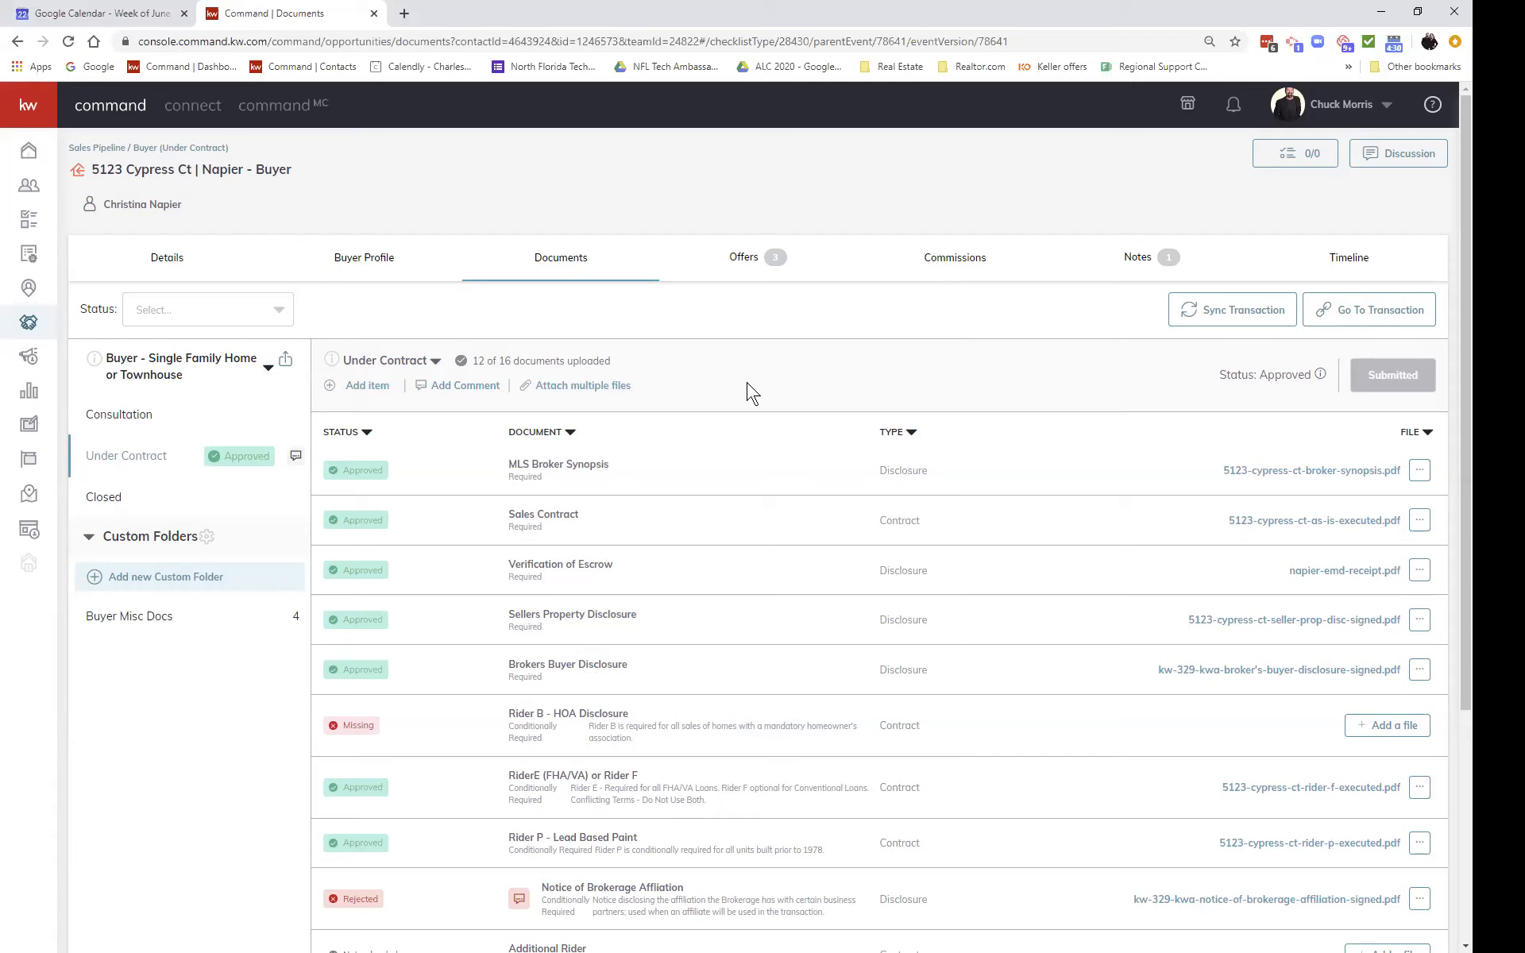
# Step: Show the Offers timeline: one accepted $249,900.00 offer and two rejected offers
pyautogui.click(740, 260)
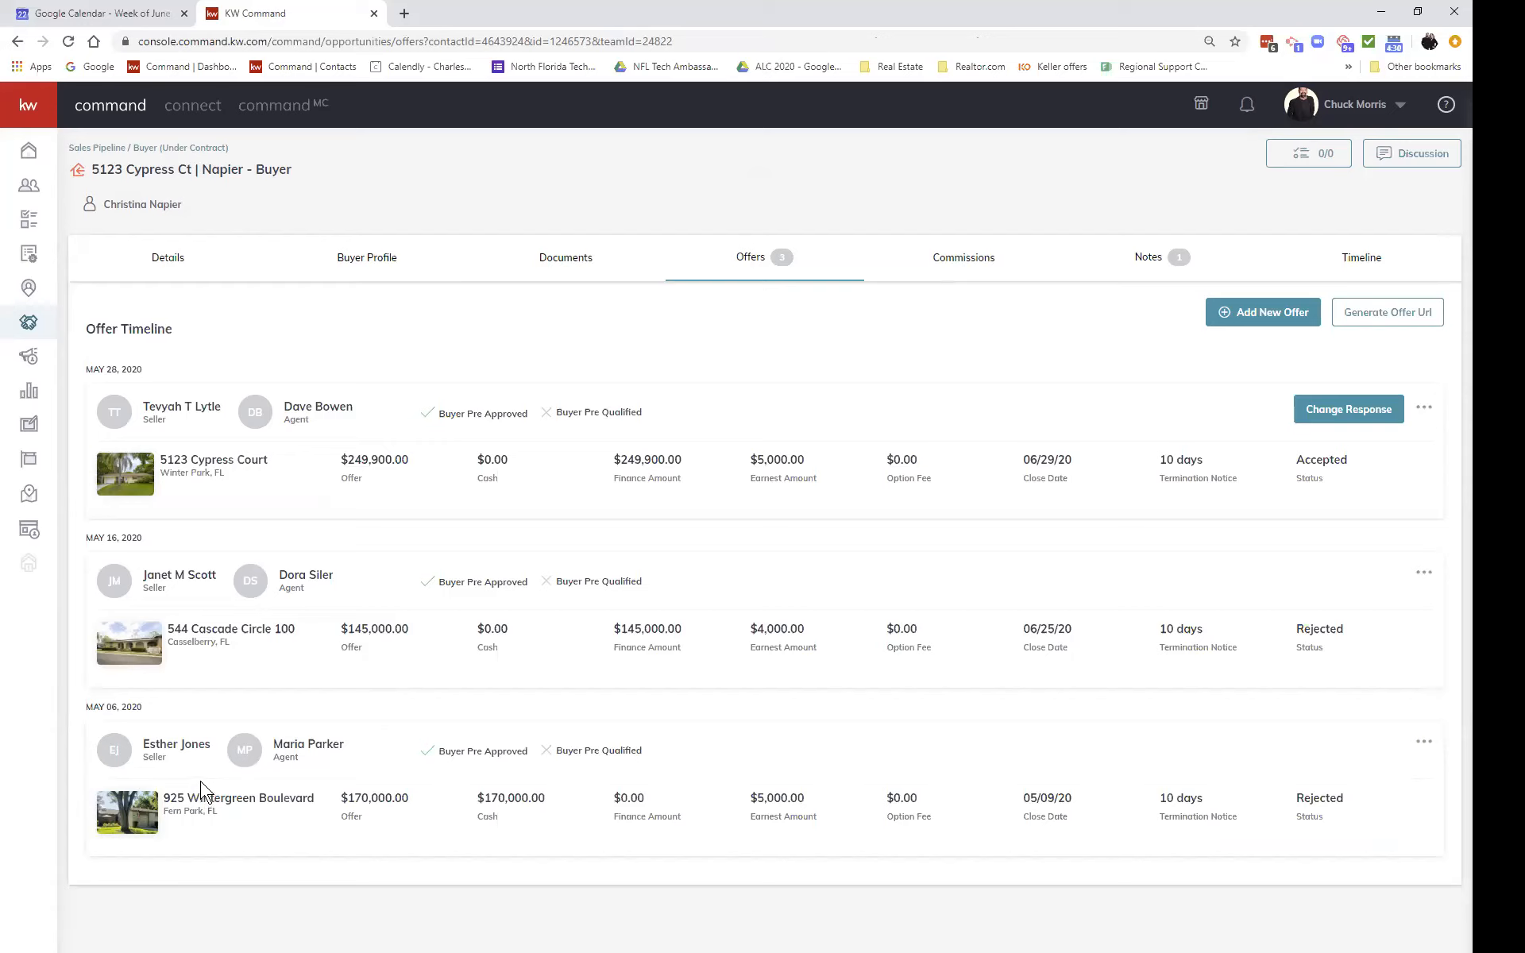
# Step: Create a new offer version named Test Class with close date 7/16/2020
pyautogui.click(1254, 304)
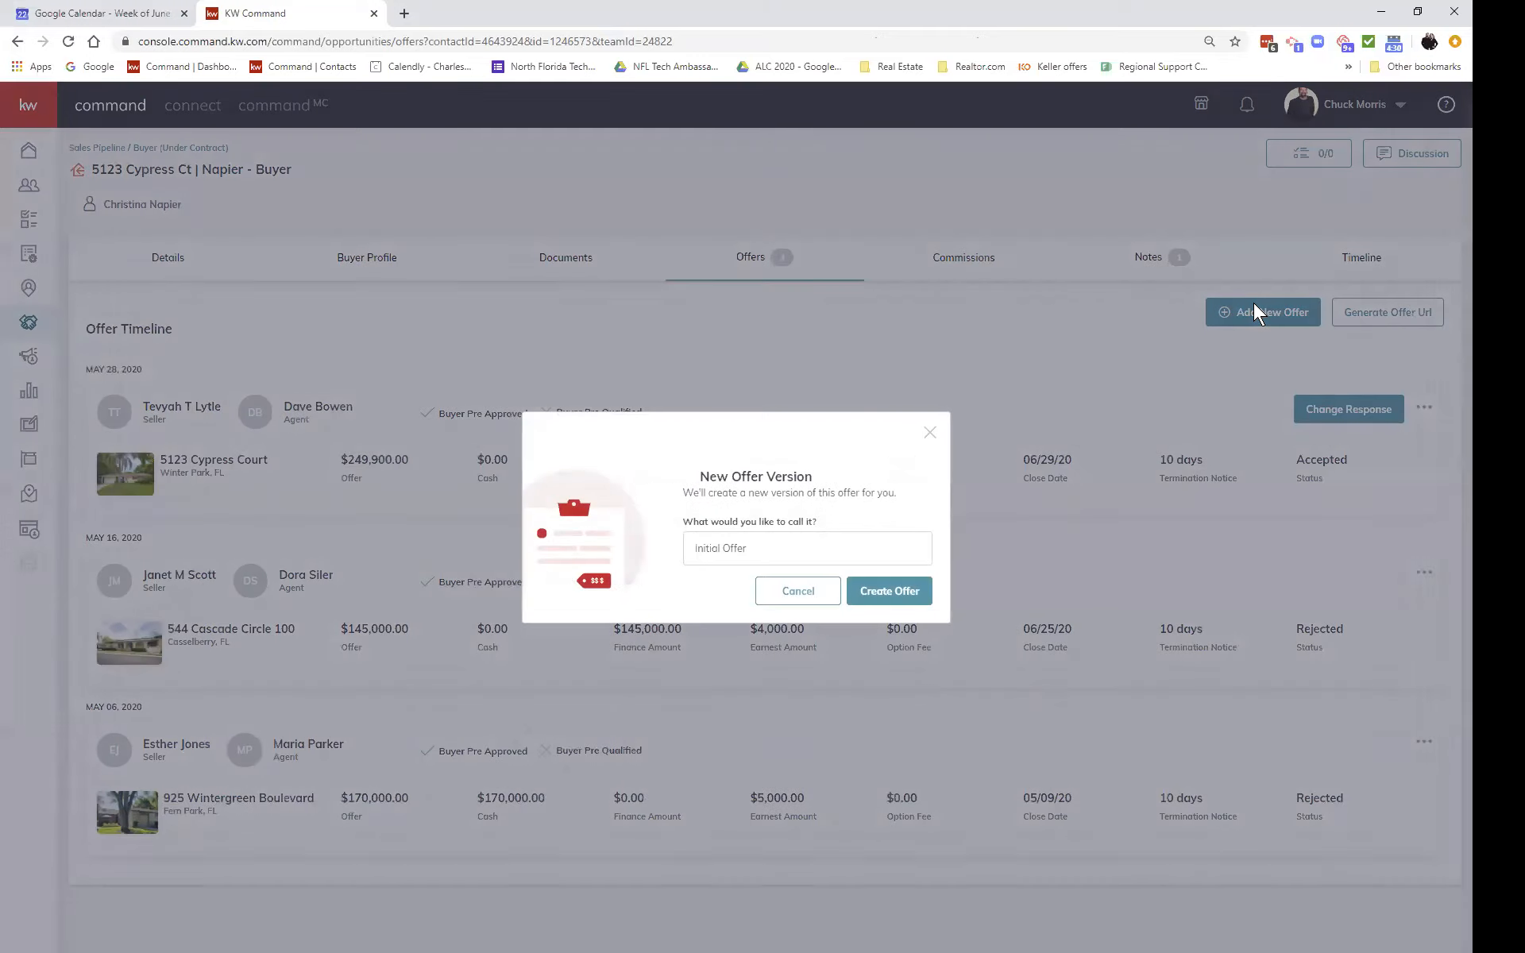
pyautogui.click(862, 591)
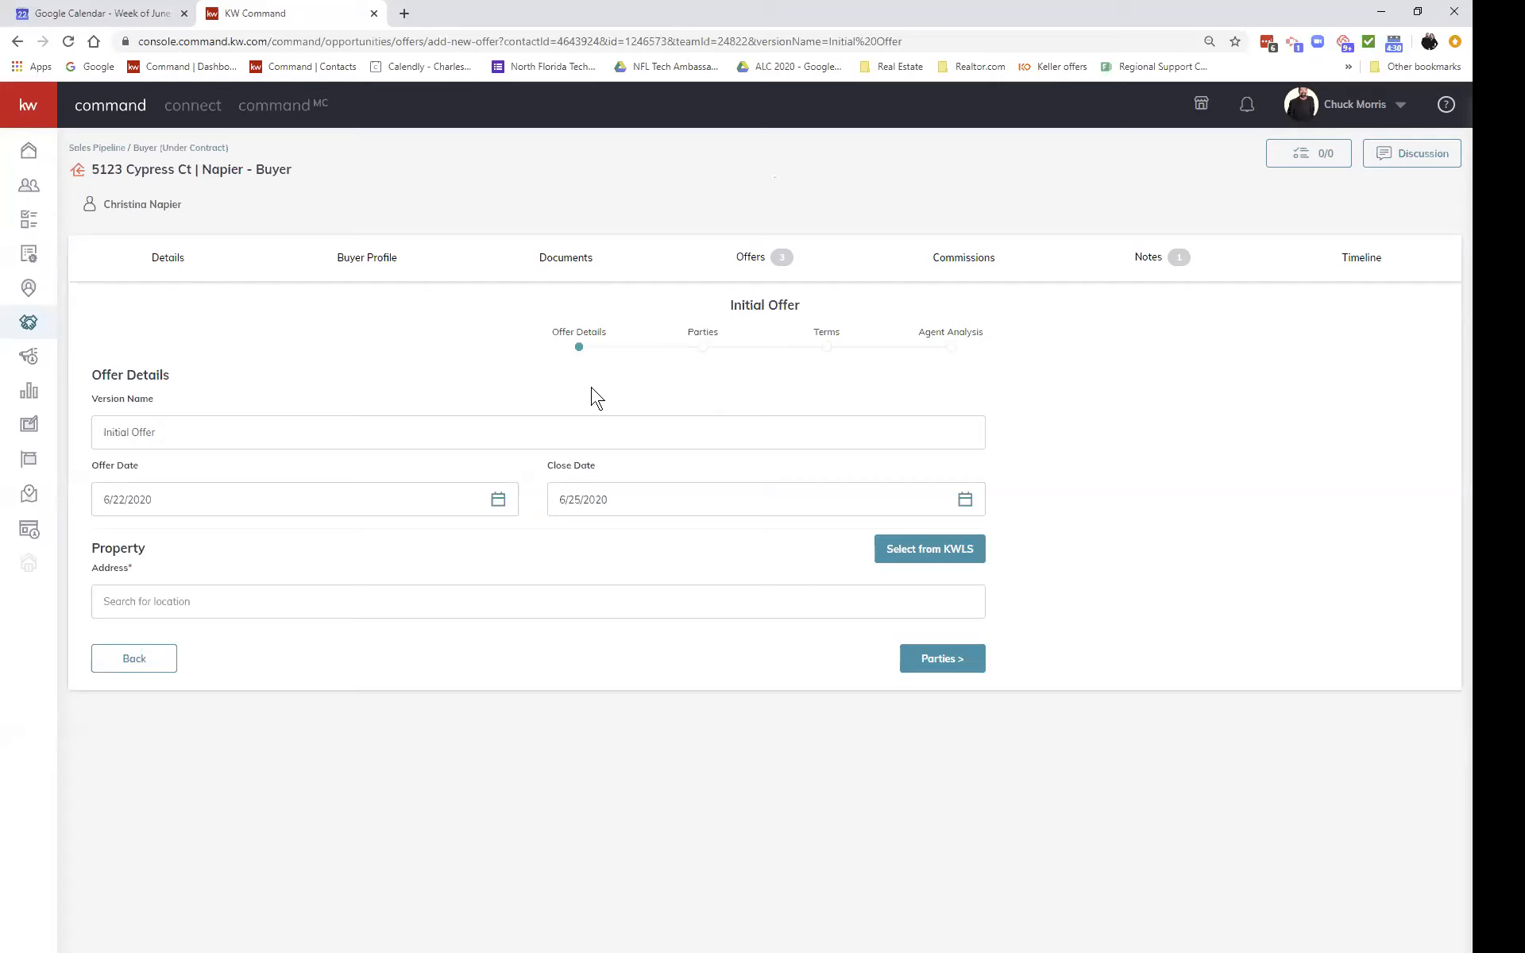
pyautogui.tripleClick(232, 434)
pyautogui.write('Test Class')
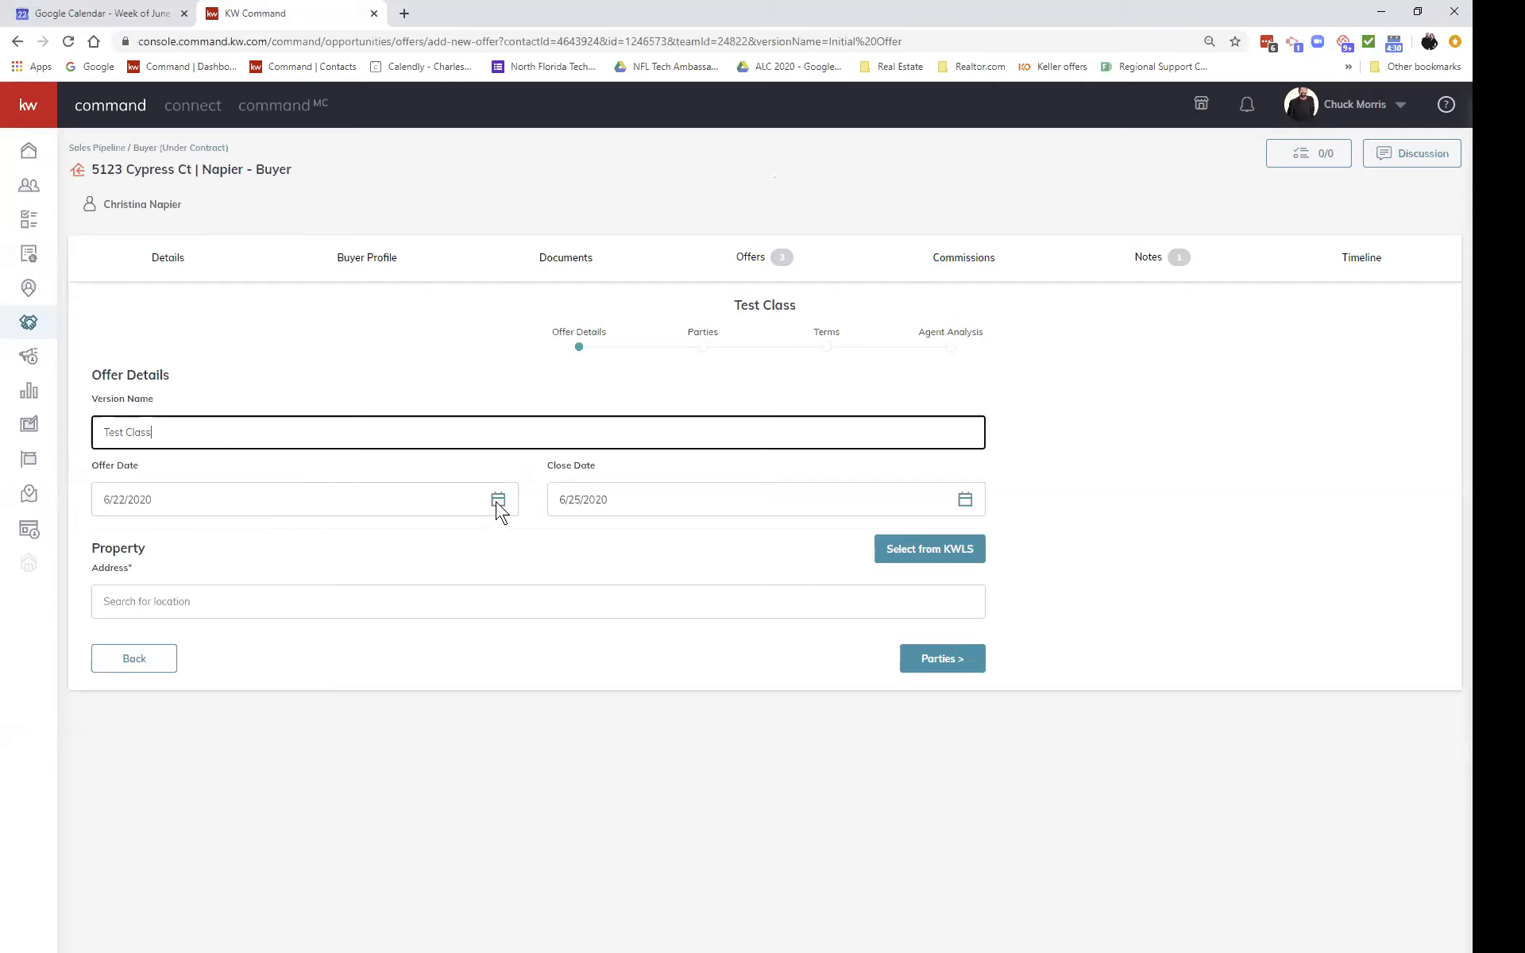
pyautogui.click(963, 502)
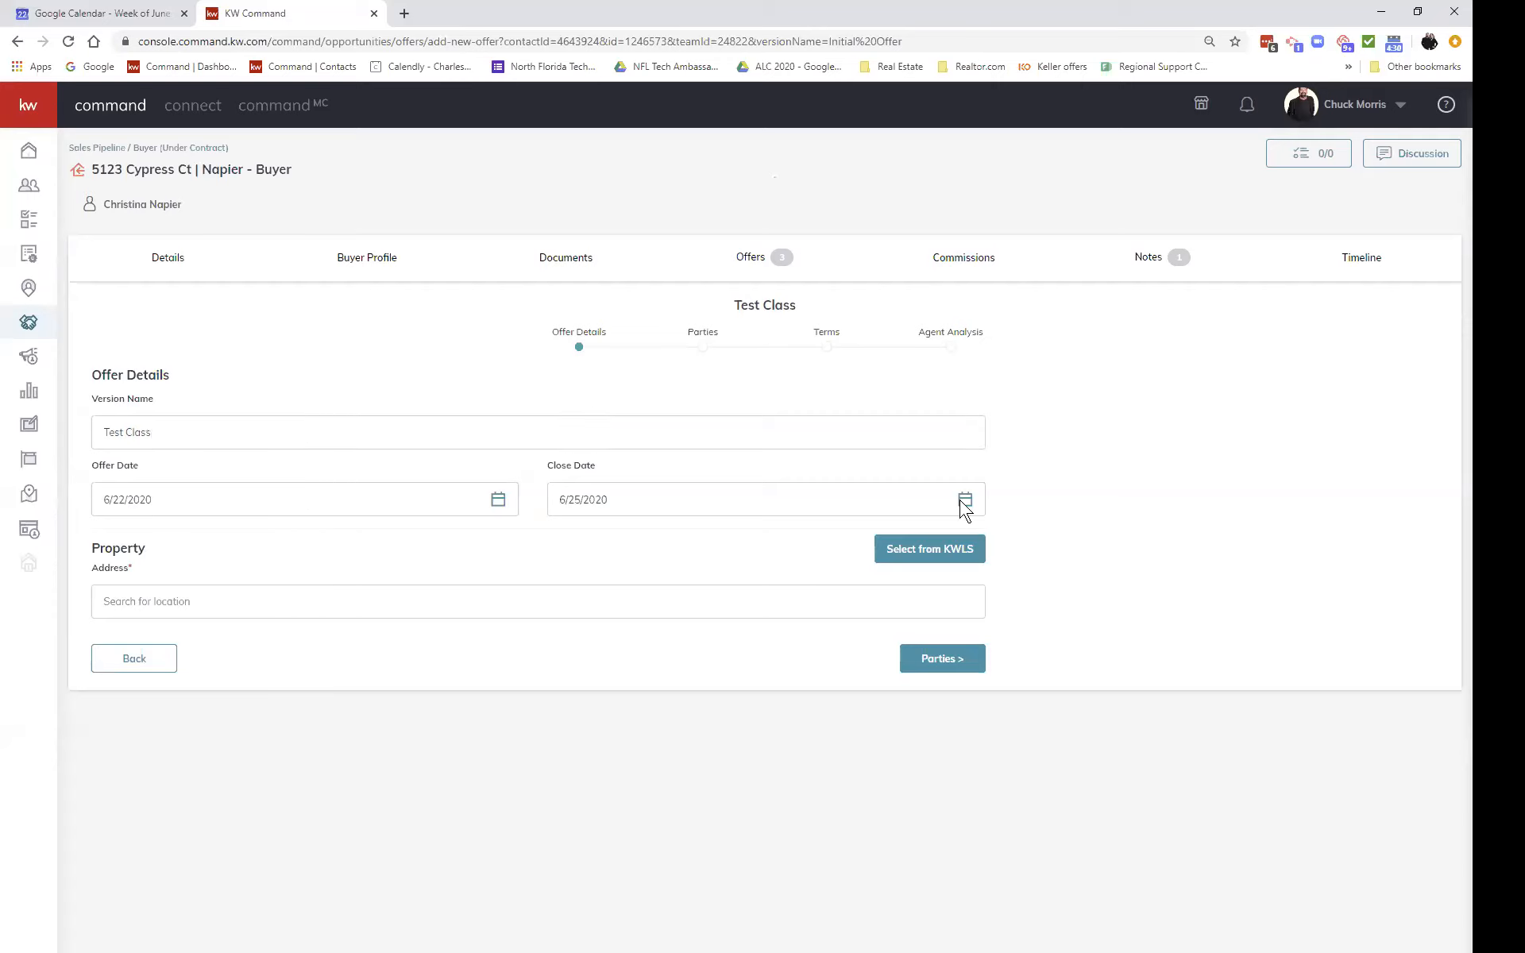
pyautogui.click(750, 542)
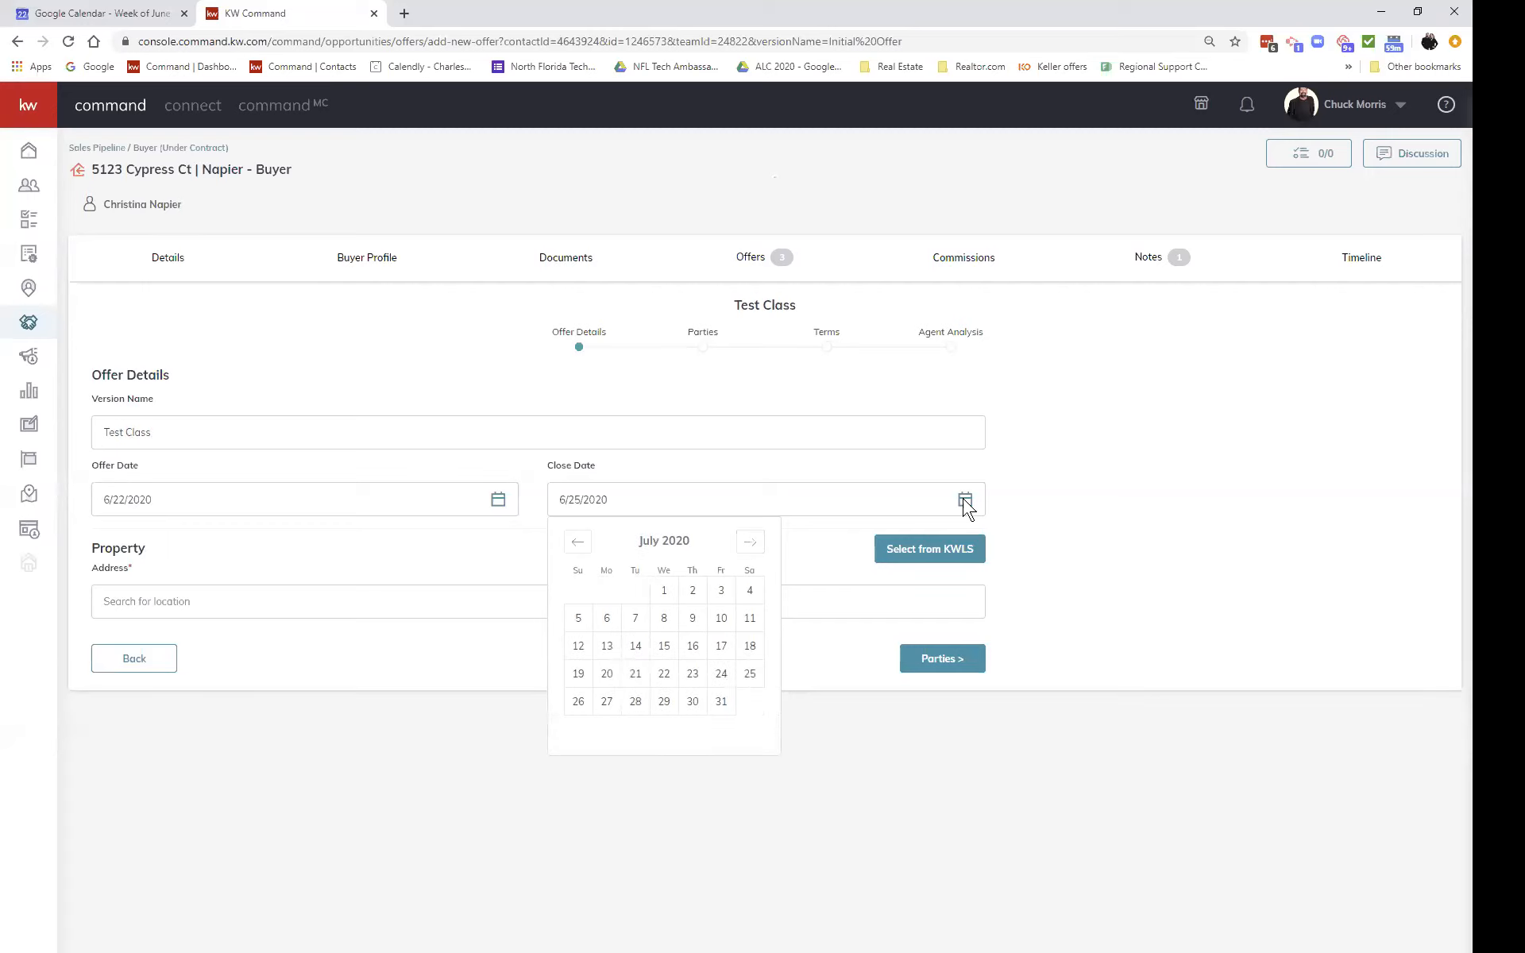
pyautogui.click(693, 647)
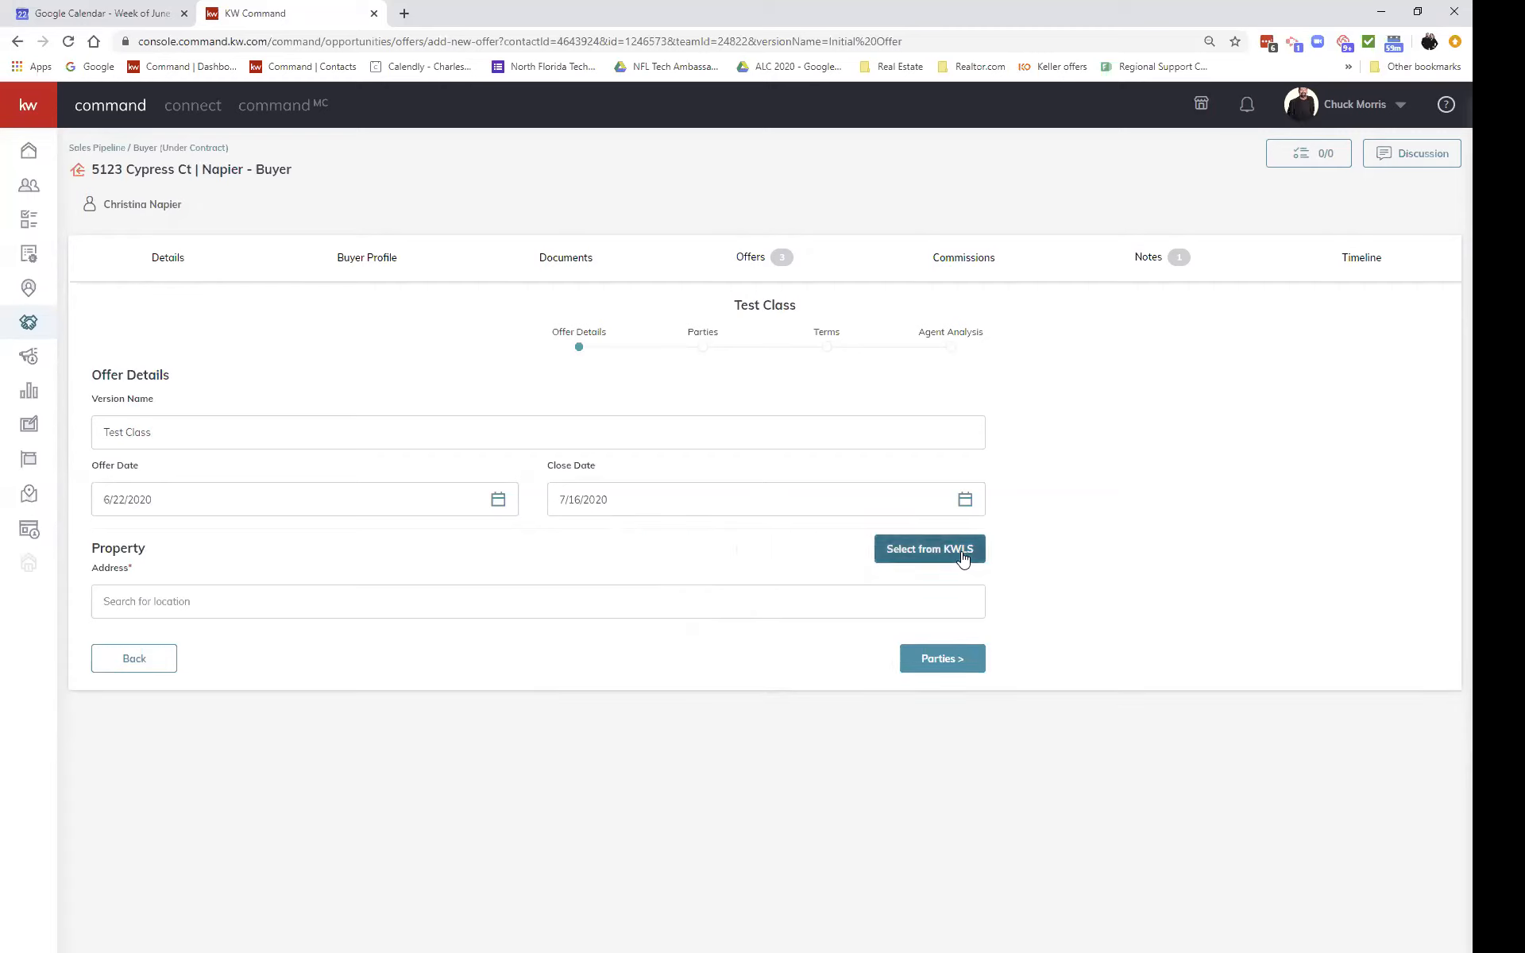
pyautogui.click(329, 604)
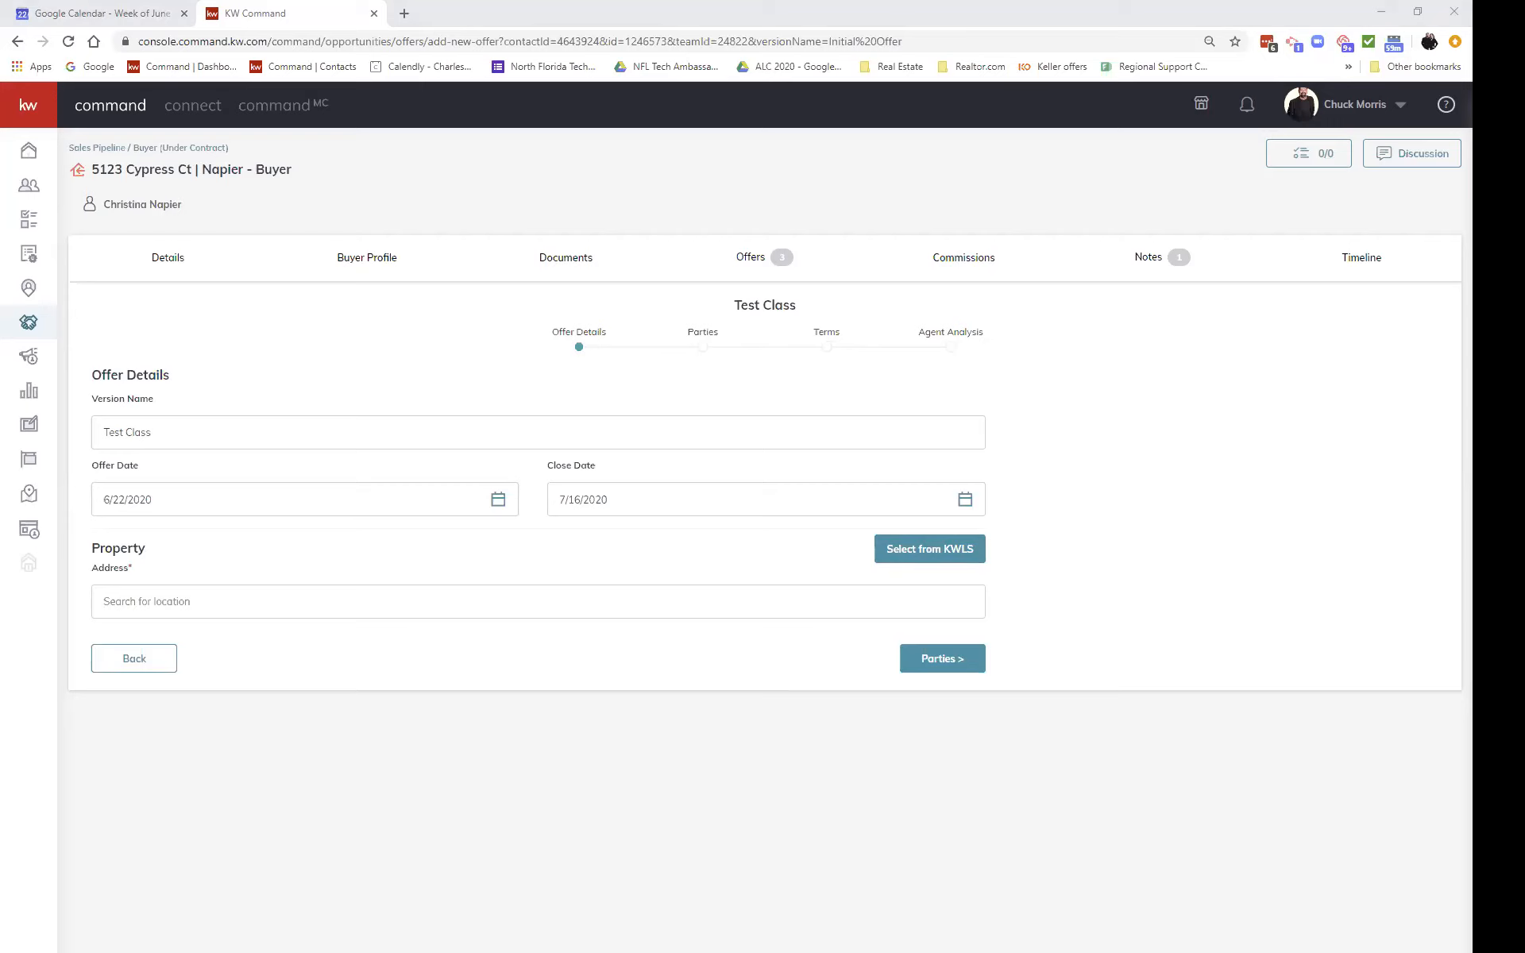
pyautogui.click(331, 598)
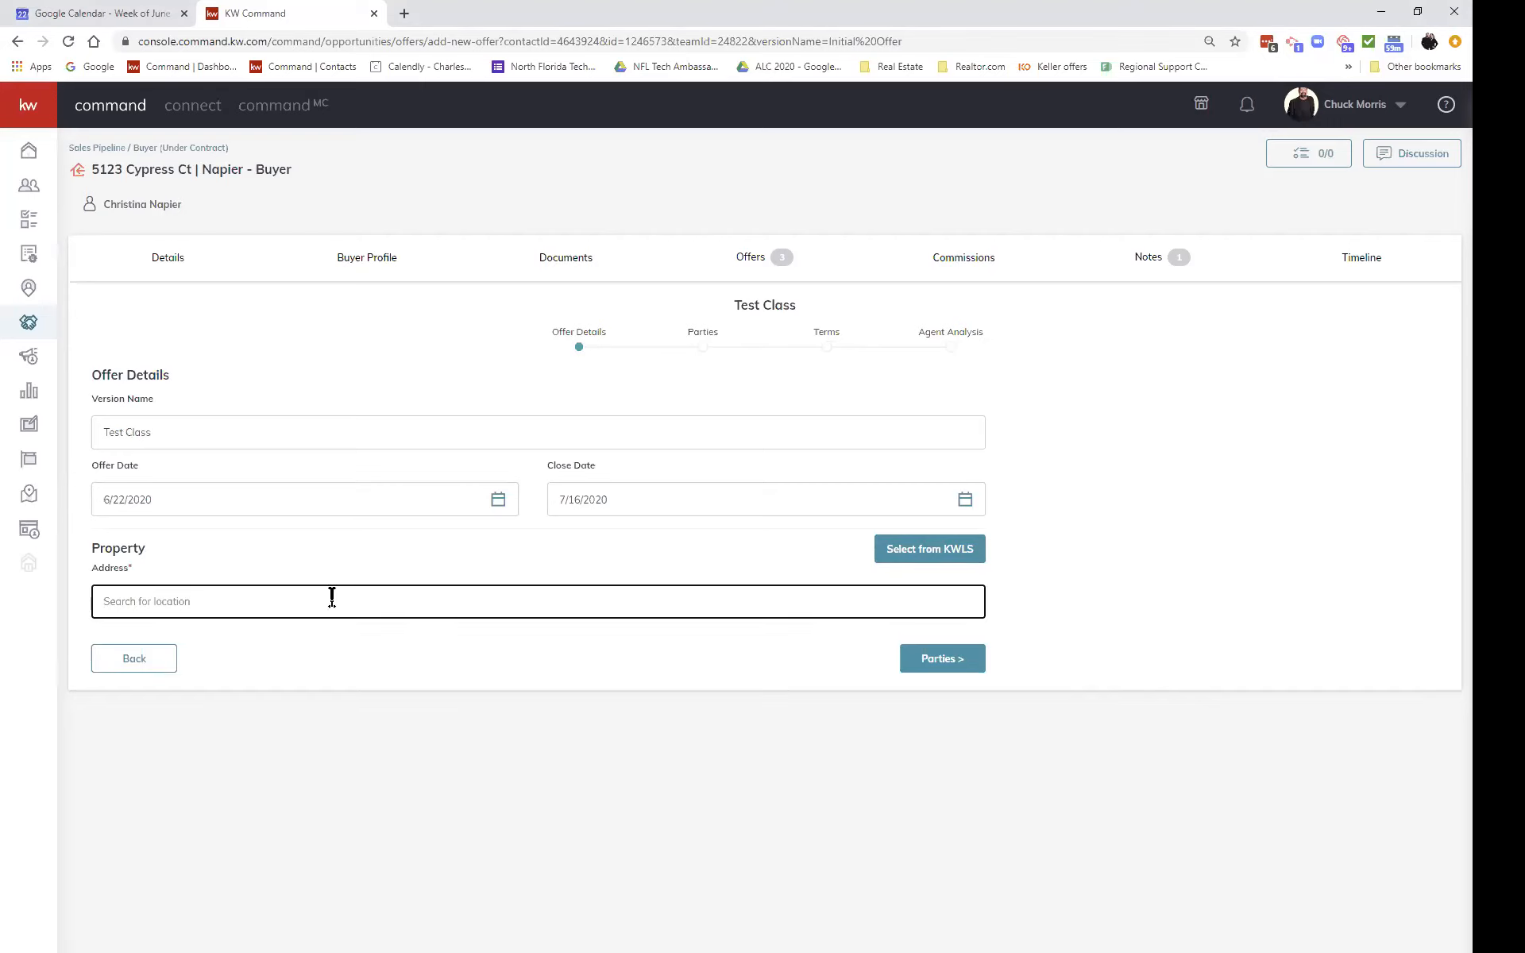
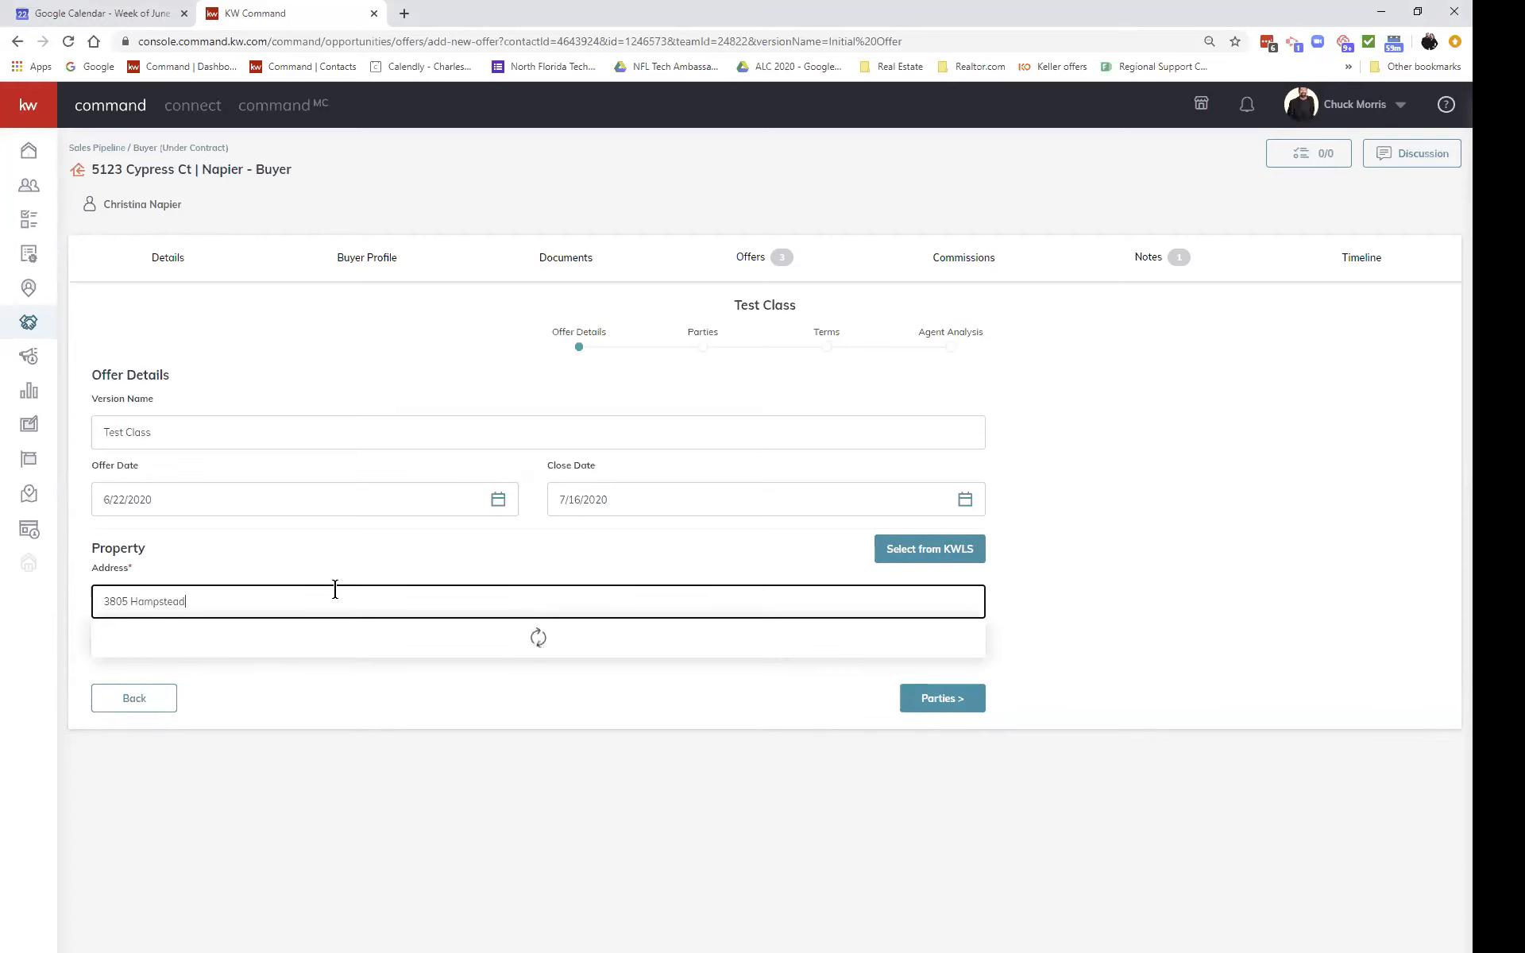
pyautogui.click(316, 639)
# Step: Mark the buyer as pre-approved on the offer's Parties step
pyautogui.click(925, 656)
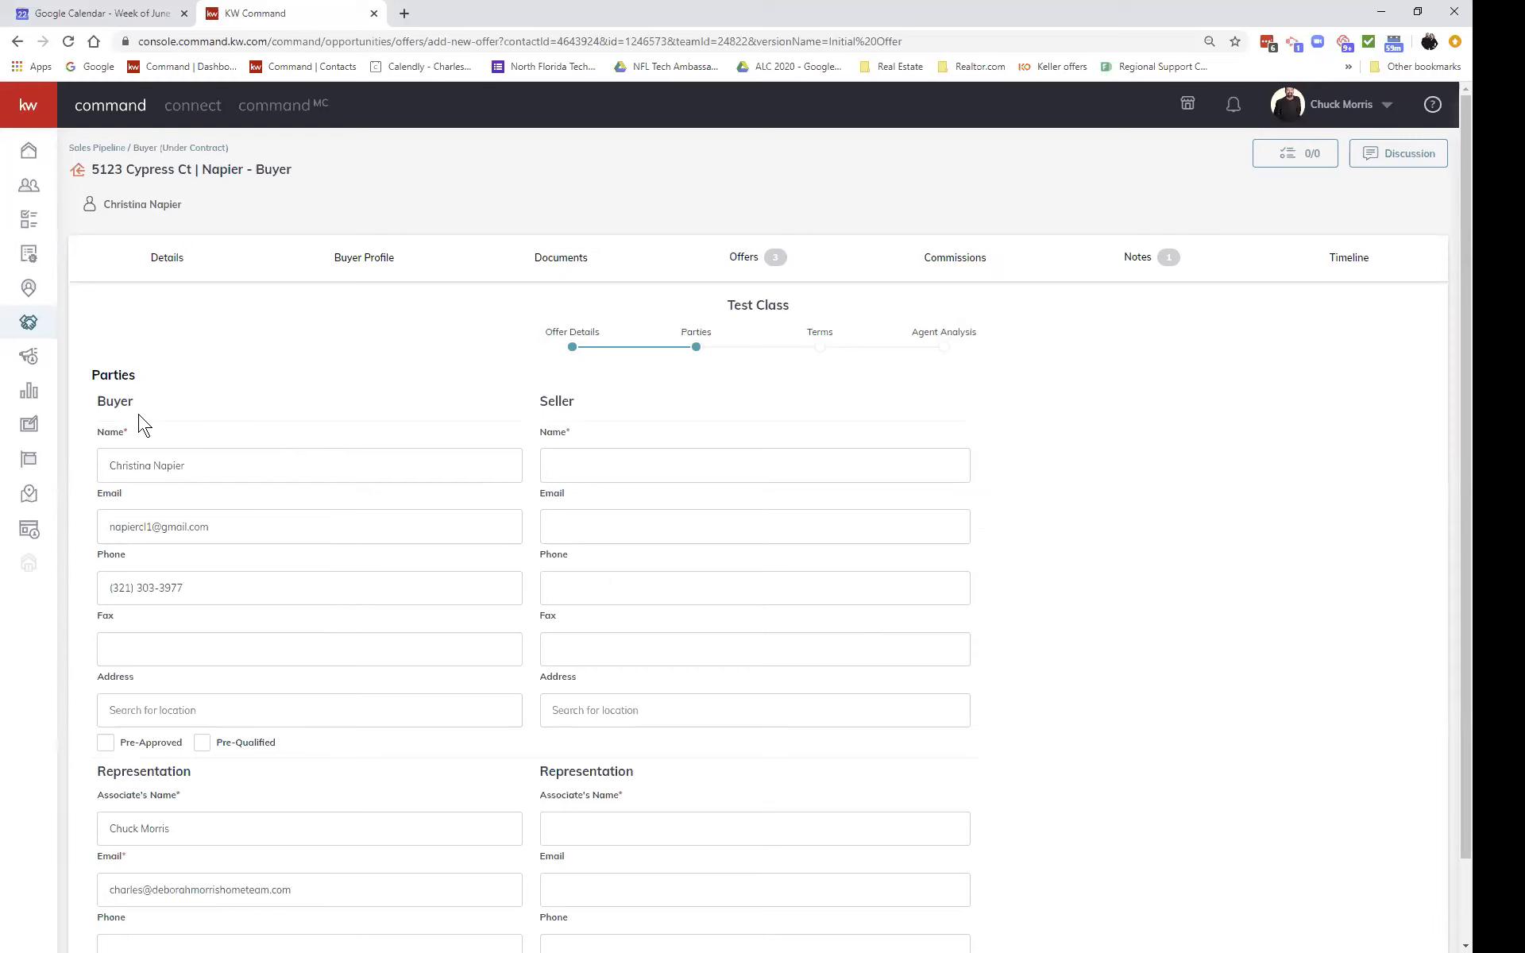
pyautogui.scroll(-2, 248, 633)
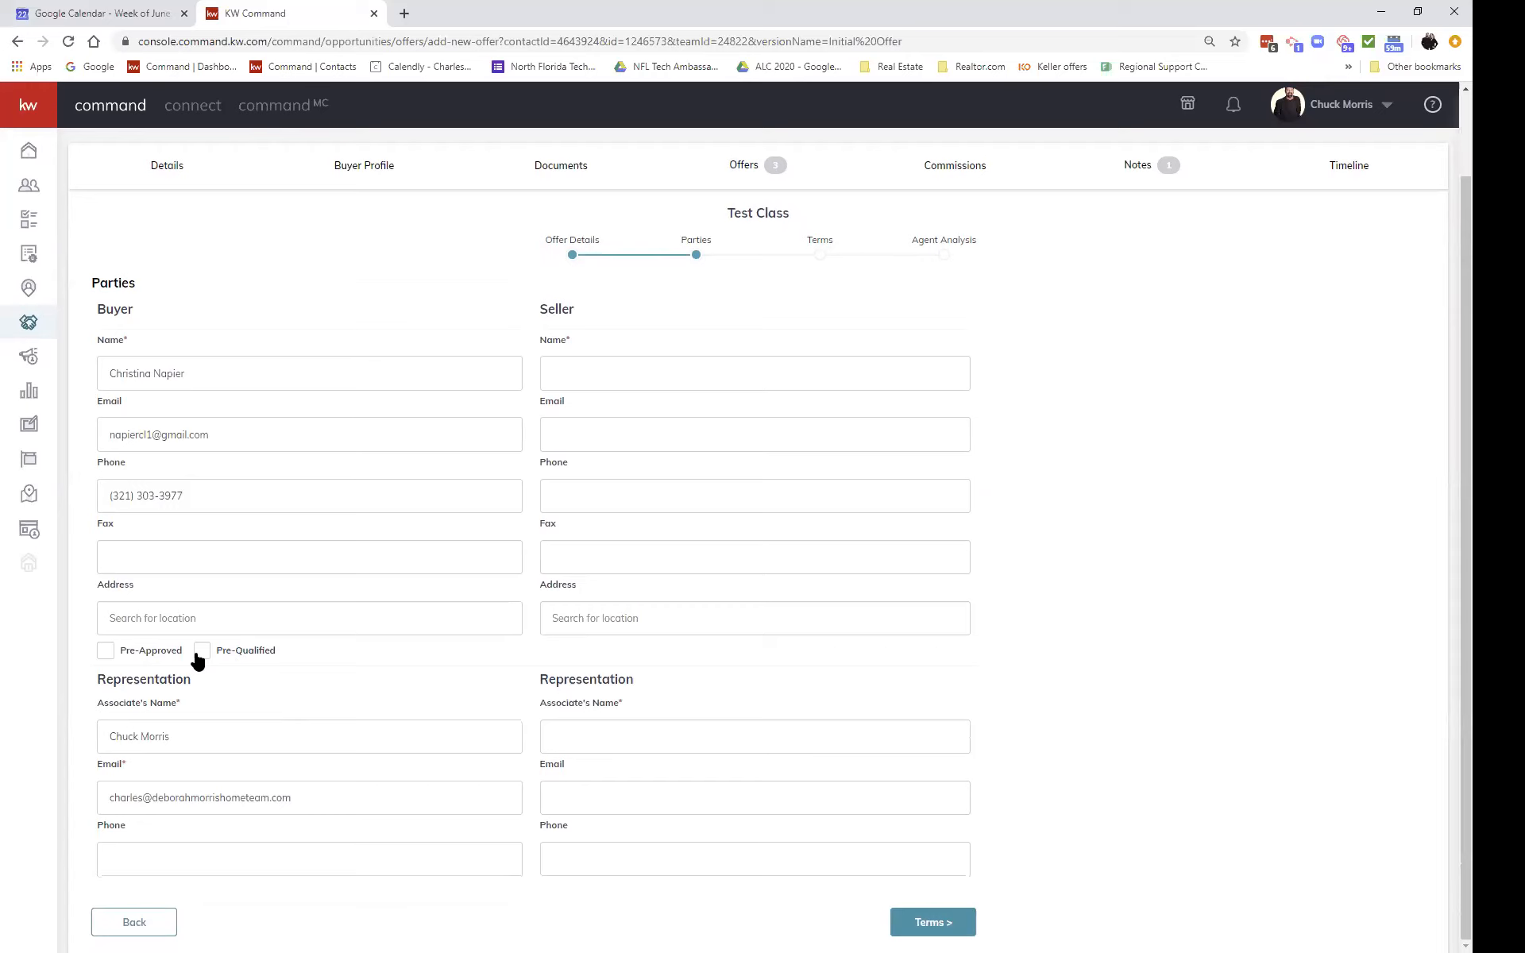
pyautogui.click(105, 652)
# Step: Enter the seller's name and the seller agent's name, then continue to Terms
pyautogui.click(658, 368)
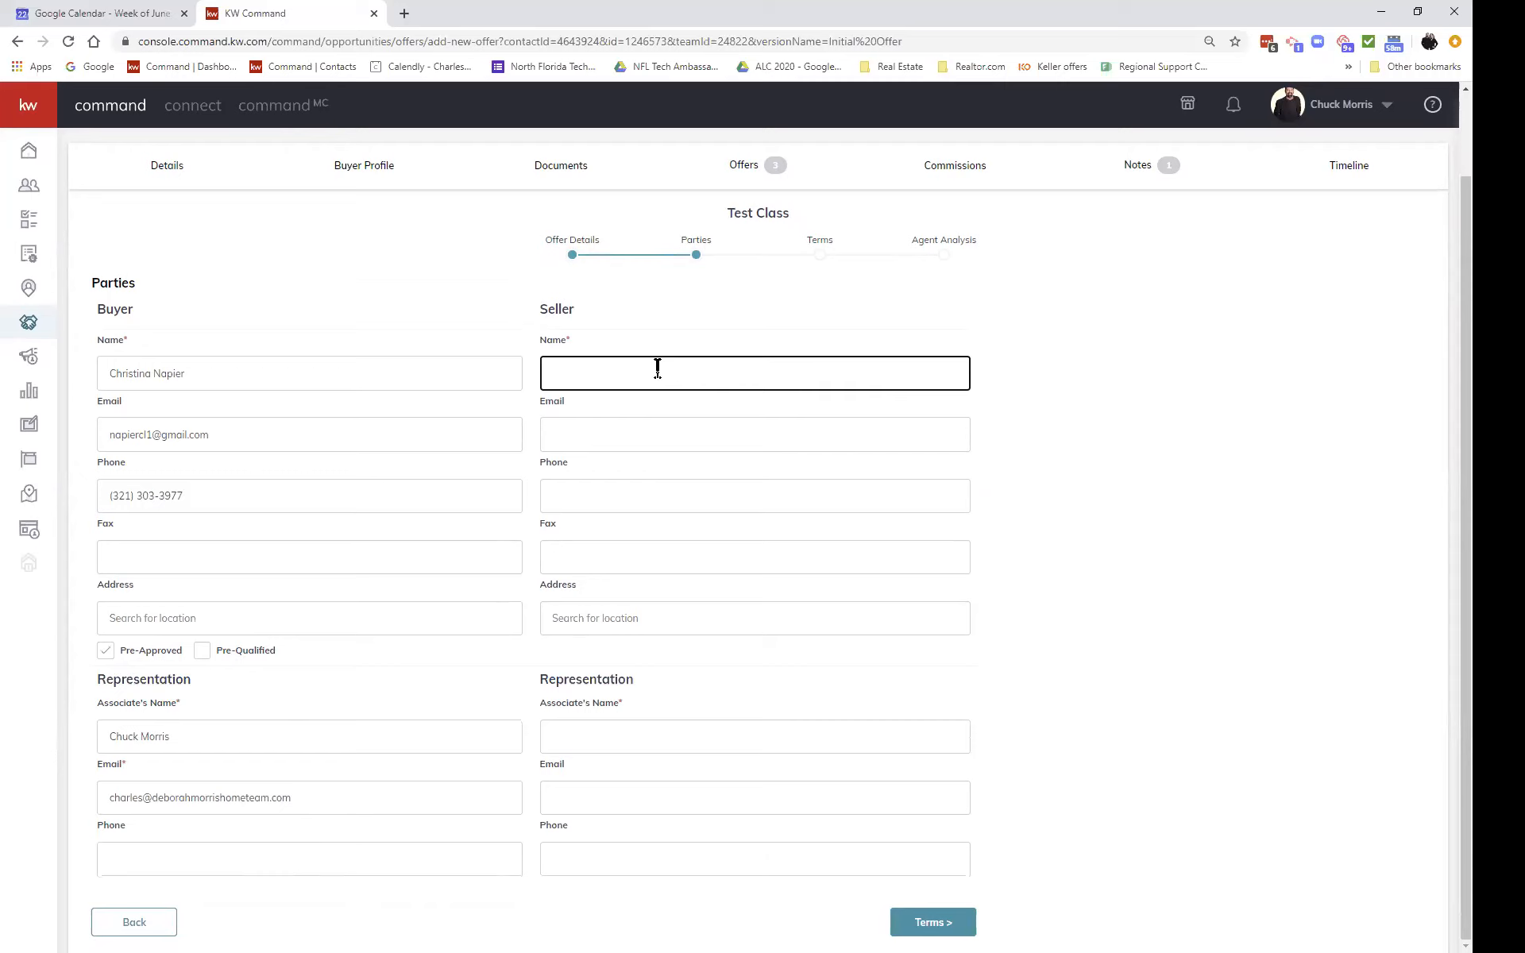
pyautogui.write('Bob Seller')
pyautogui.click(667, 733)
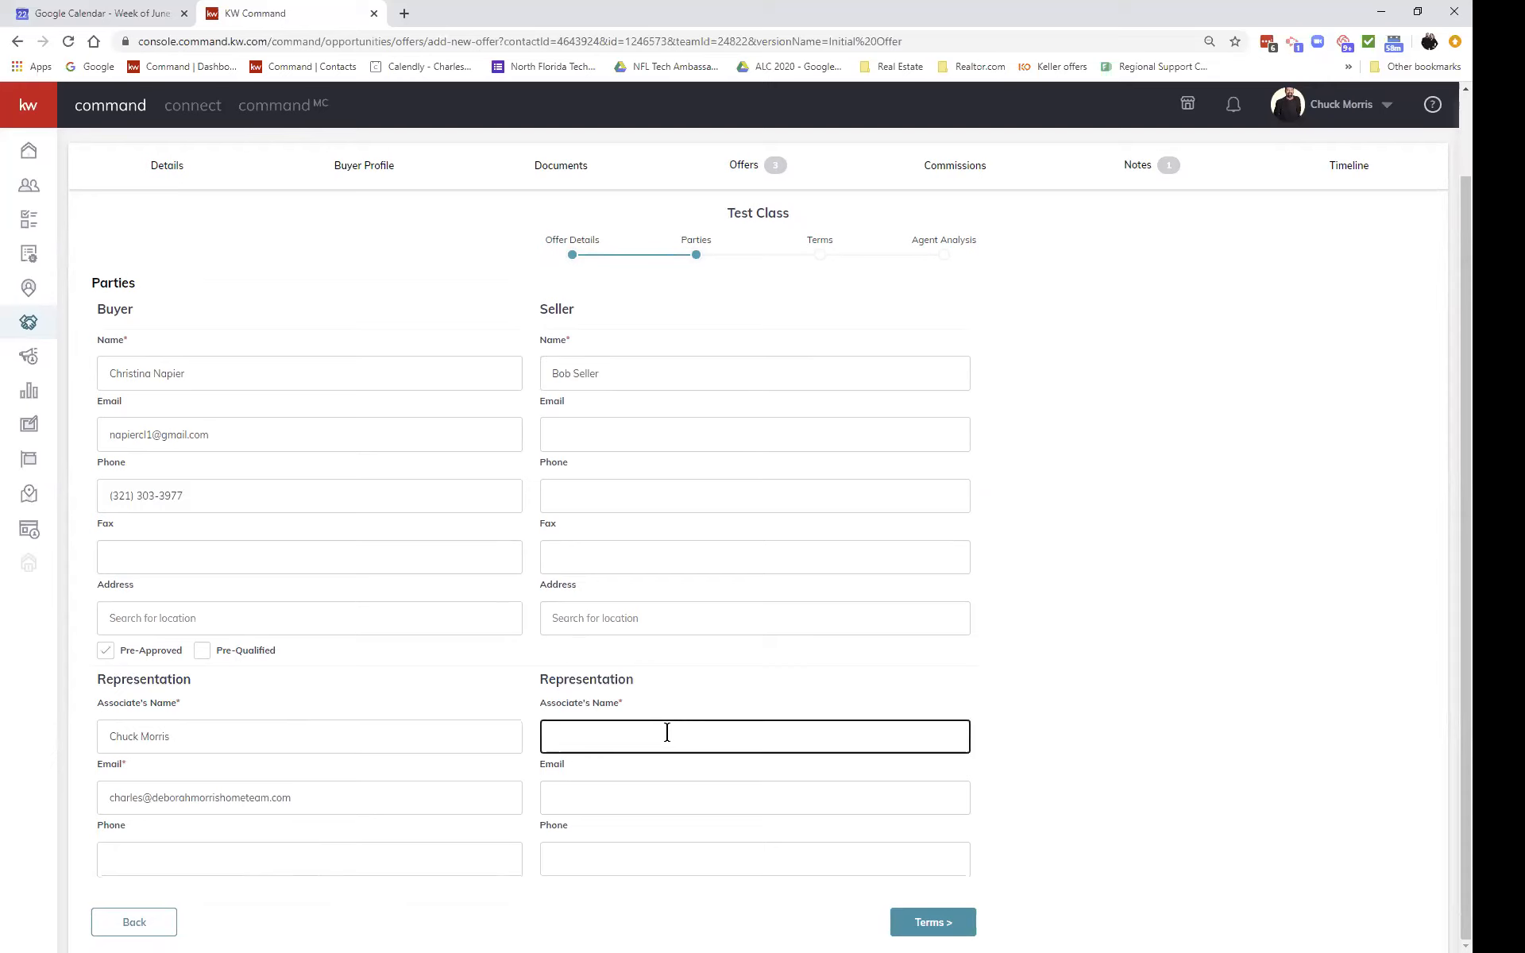
pyautogui.press('Tab')
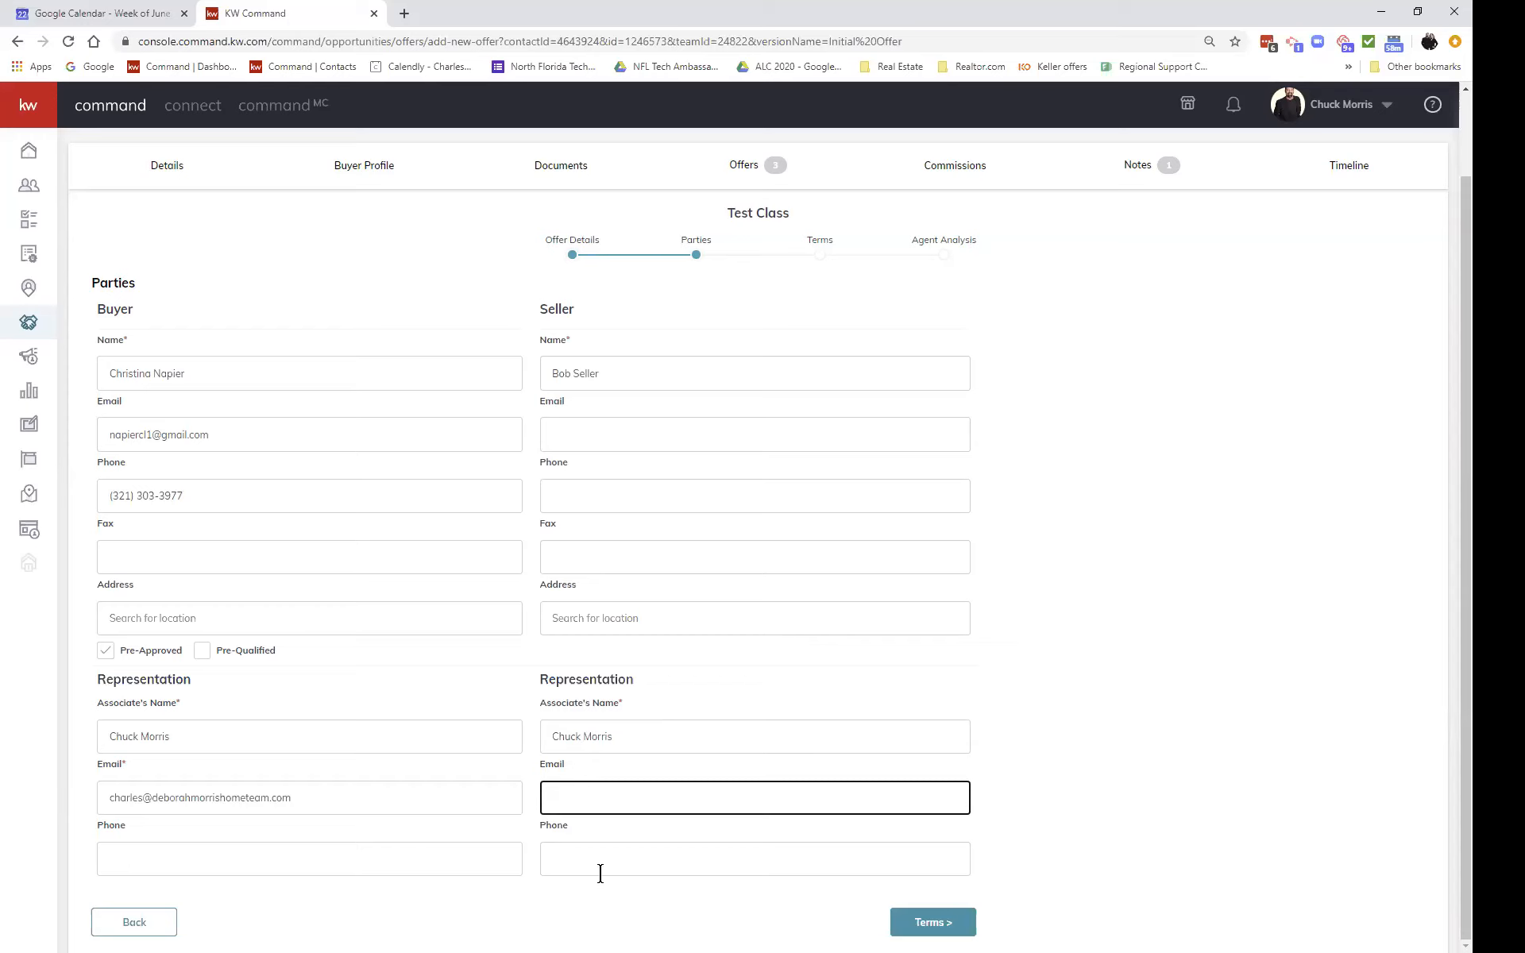
pyautogui.click(907, 930)
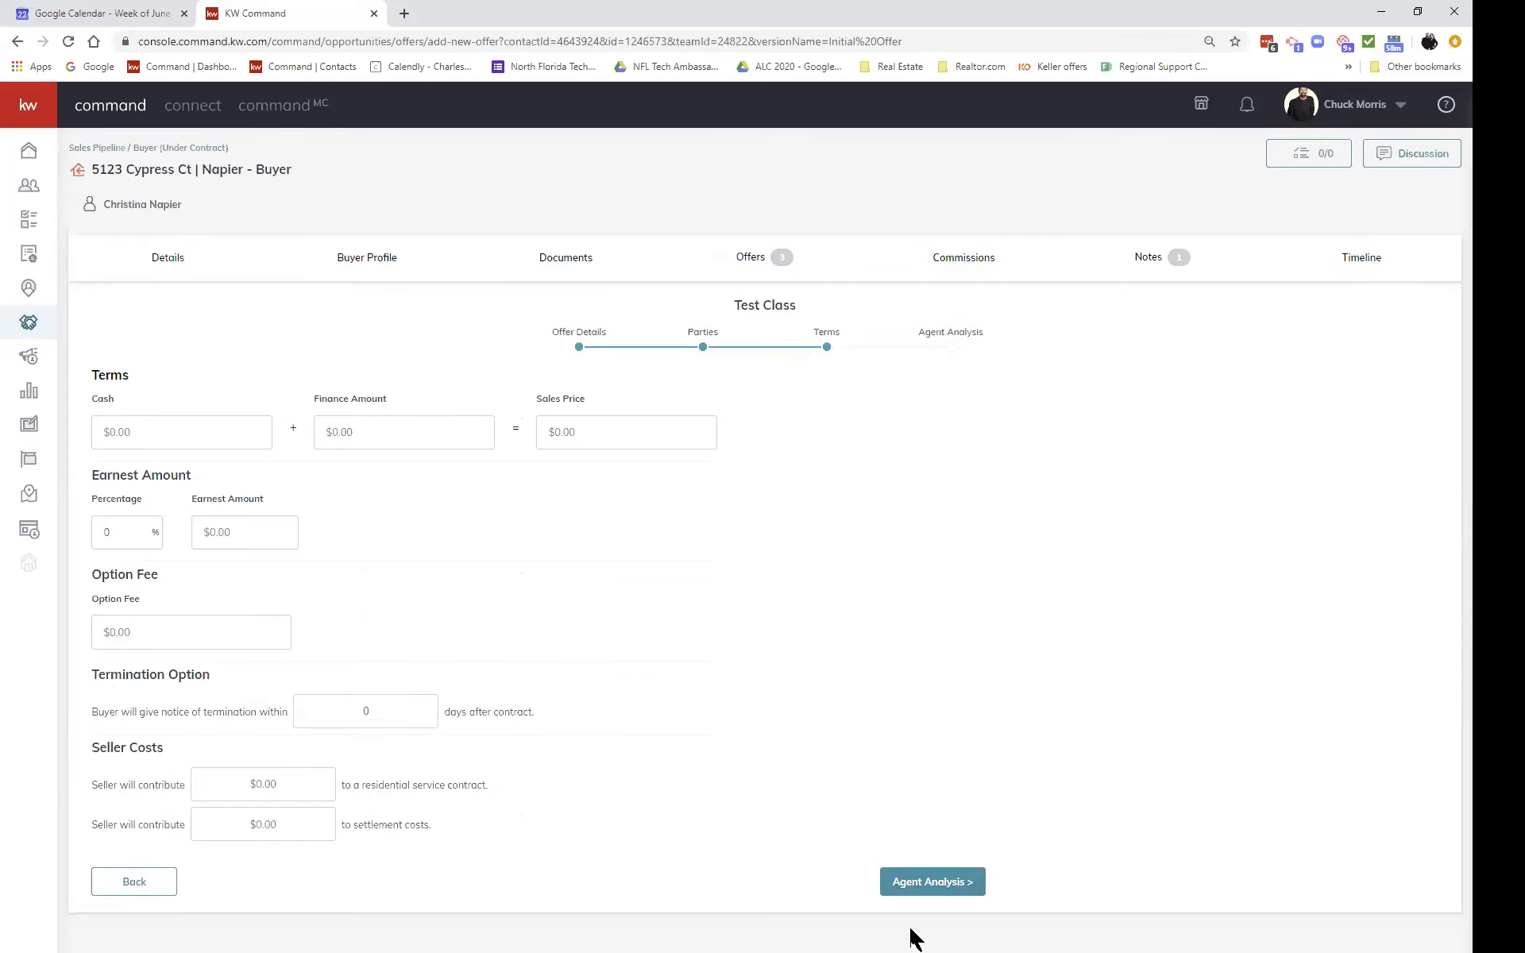
# Step: Enter $290,000 cash and $5,000 earnest money, correcting the initial typing mistakes
pyautogui.click(219, 431)
pyautogui.write('3000000')
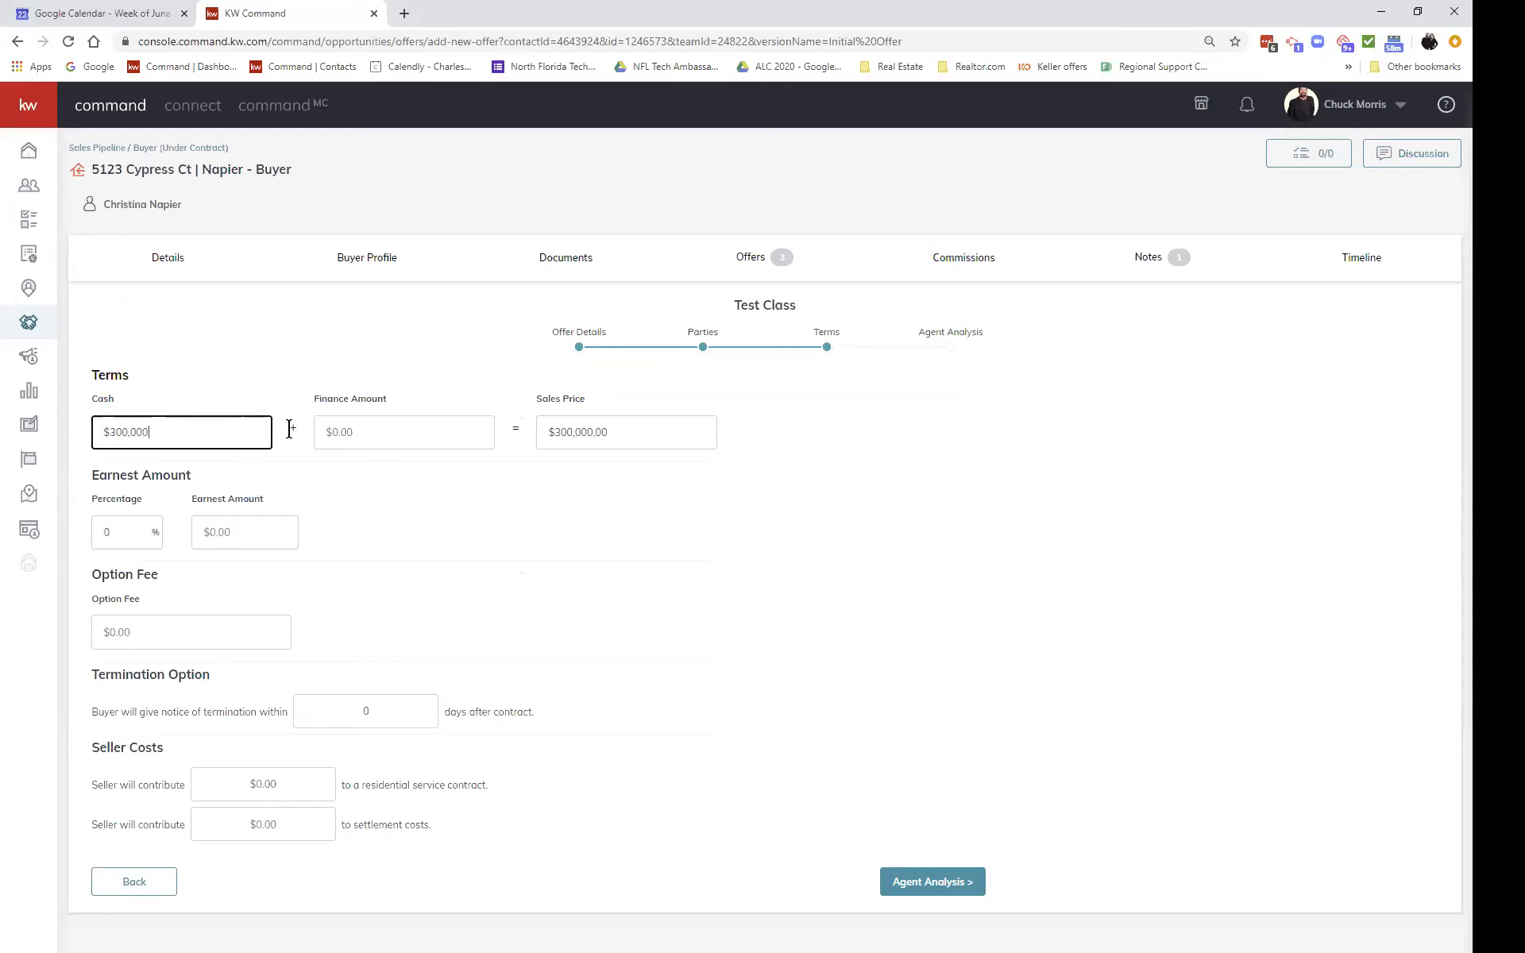
pyautogui.click(249, 524)
pyautogui.write('5000')
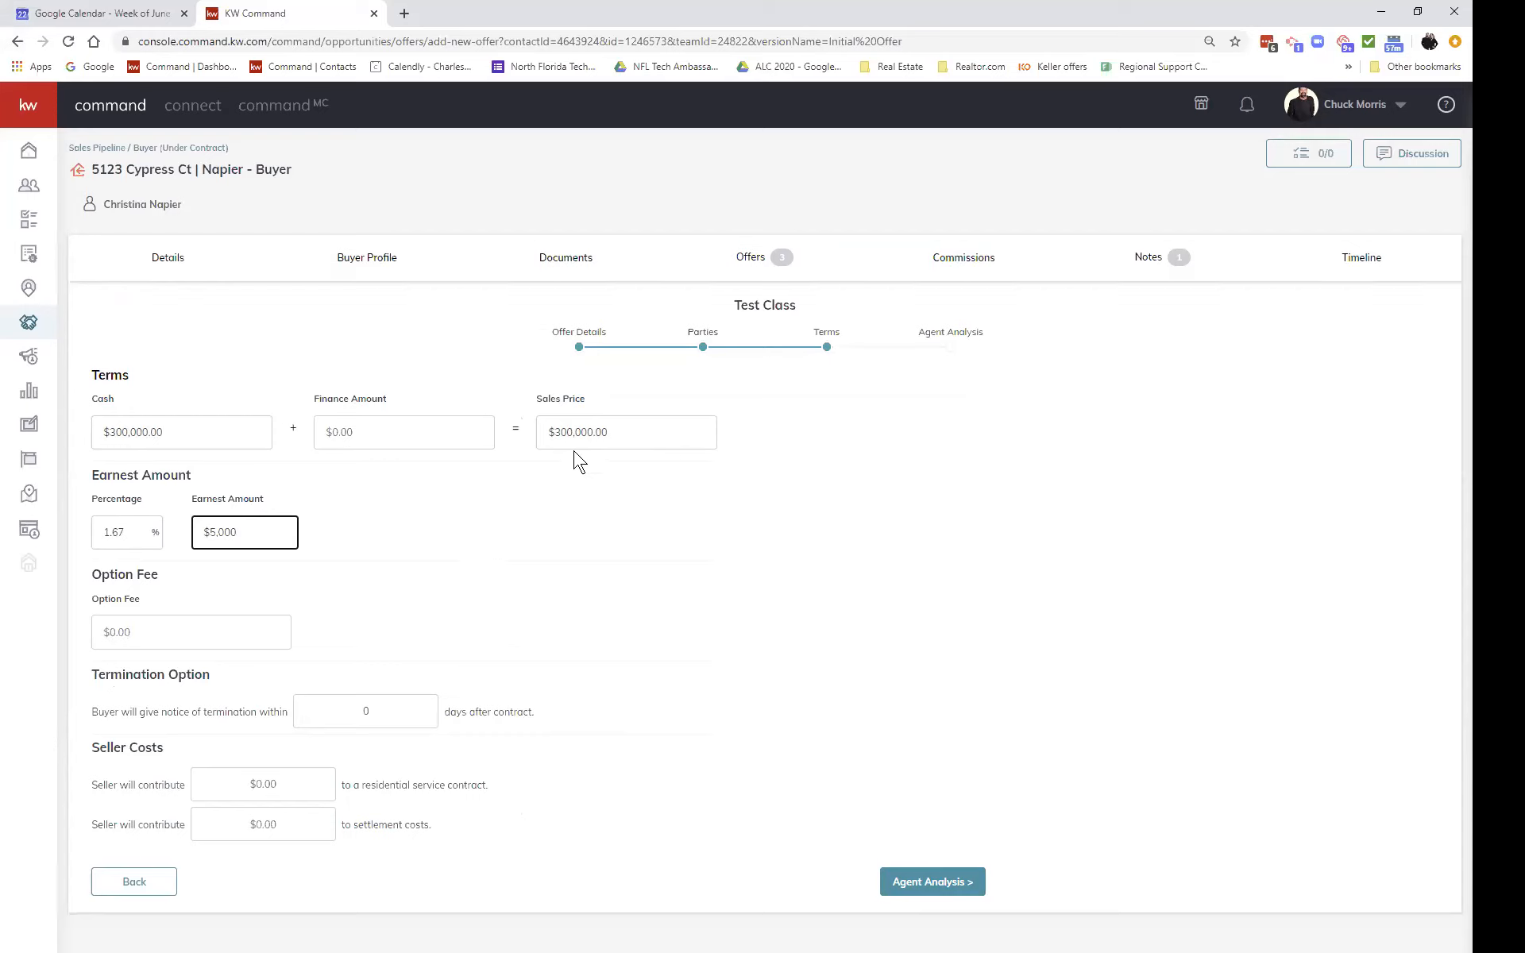
pyautogui.moveTo(560, 432); pyautogui.dragTo(551, 429)
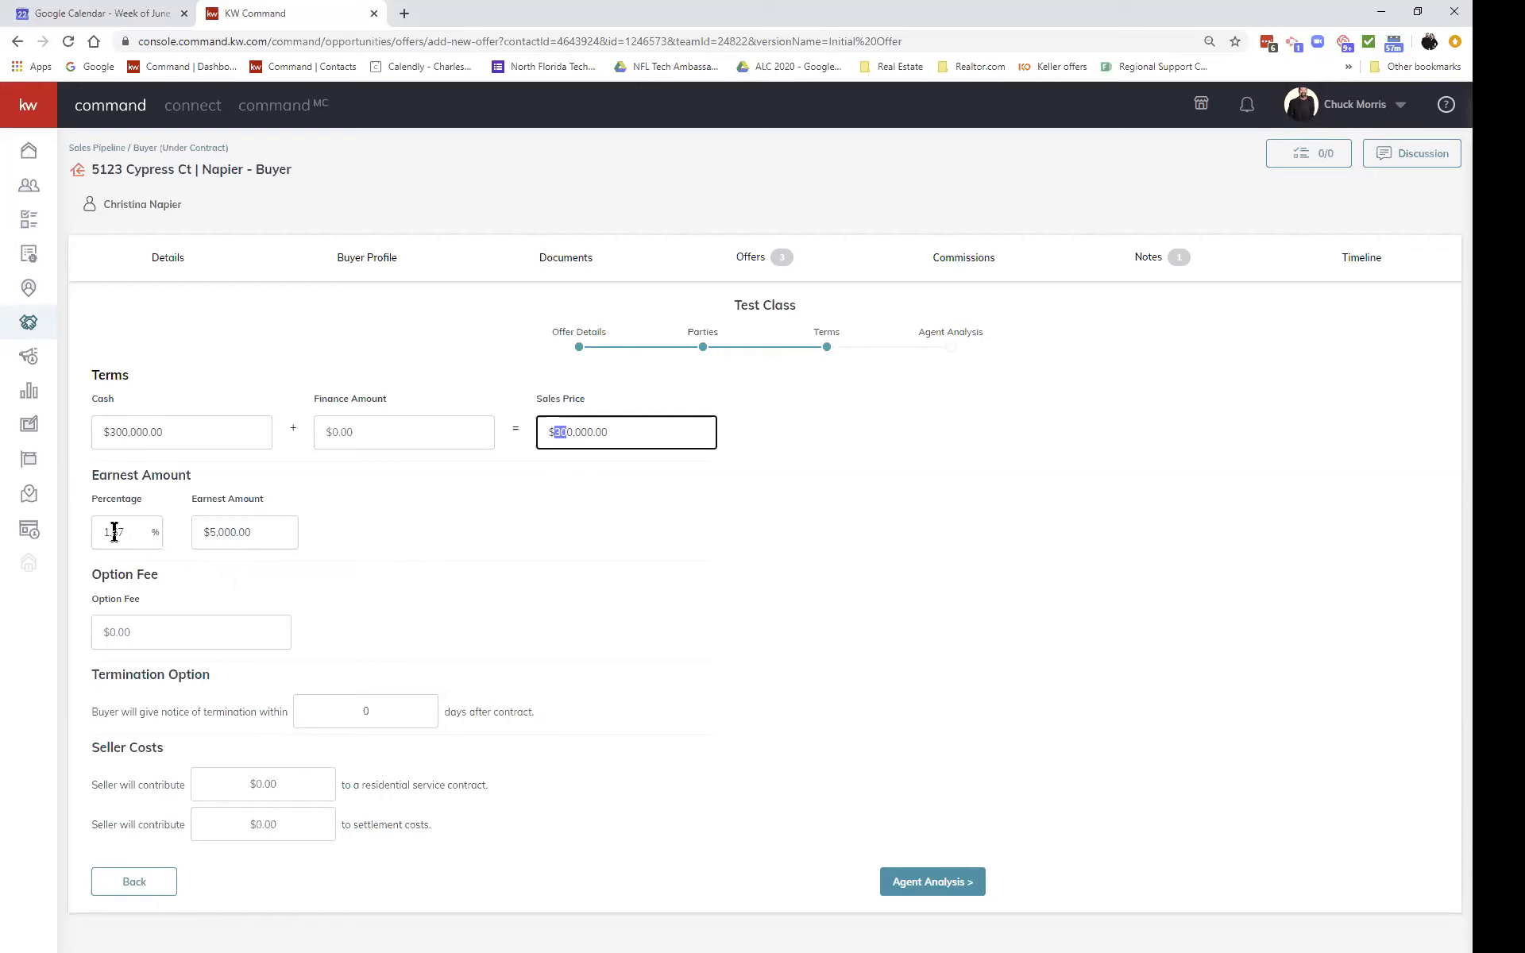
pyautogui.click(117, 435)
pyautogui.press('BackSpace')
pyautogui.press('BackSpace')
pyautogui.write('29')
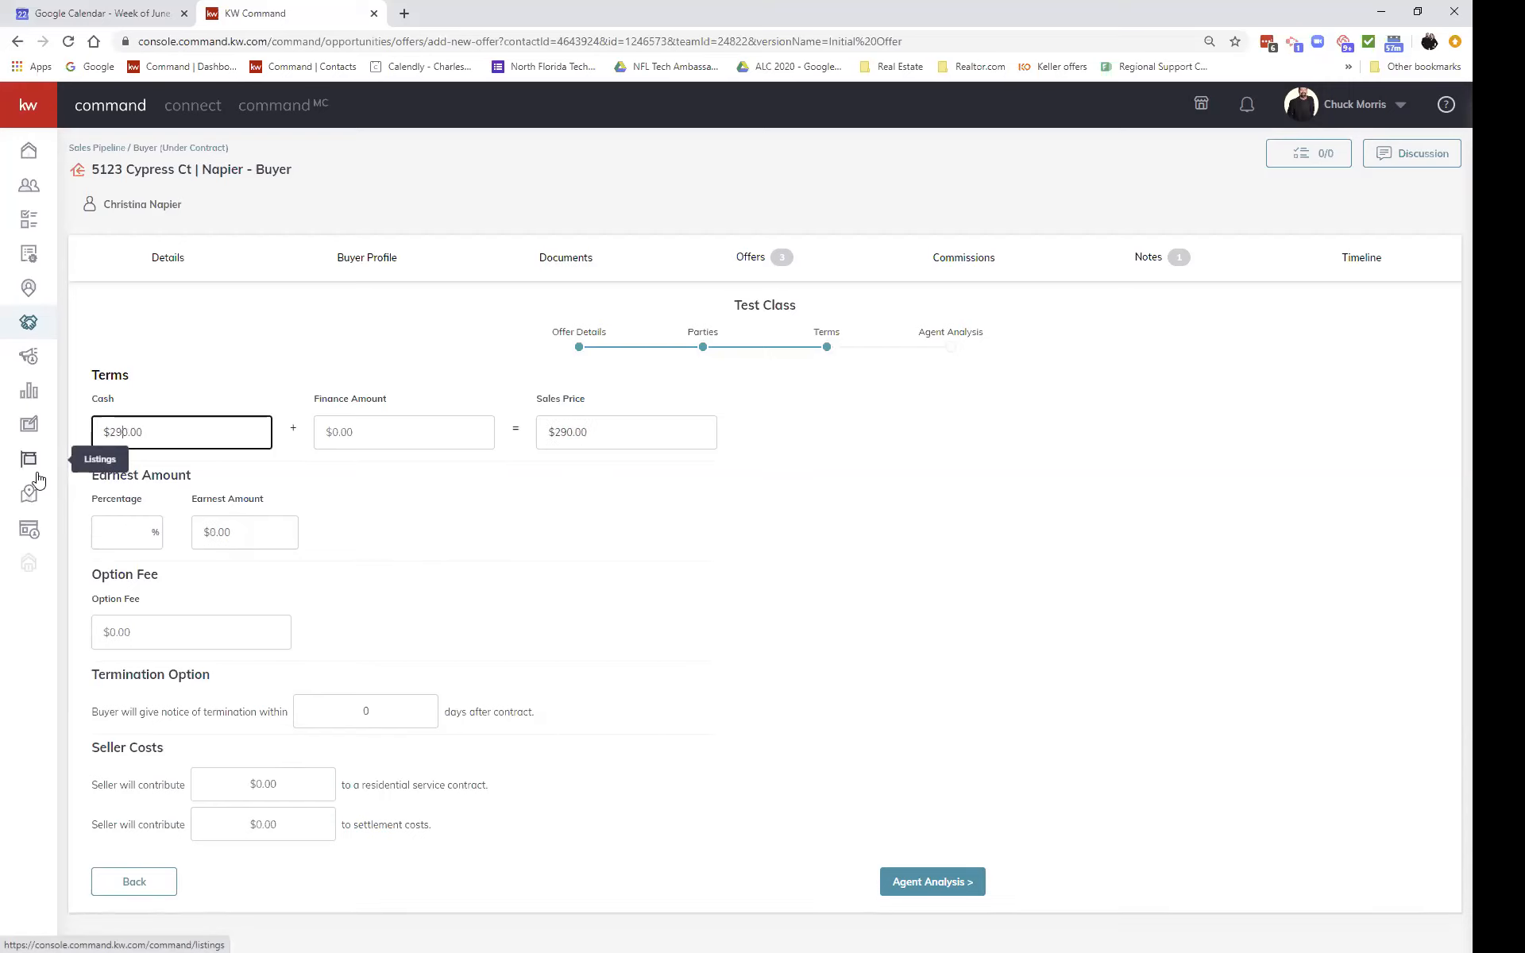
pyautogui.click(249, 532)
pyautogui.write('5000')
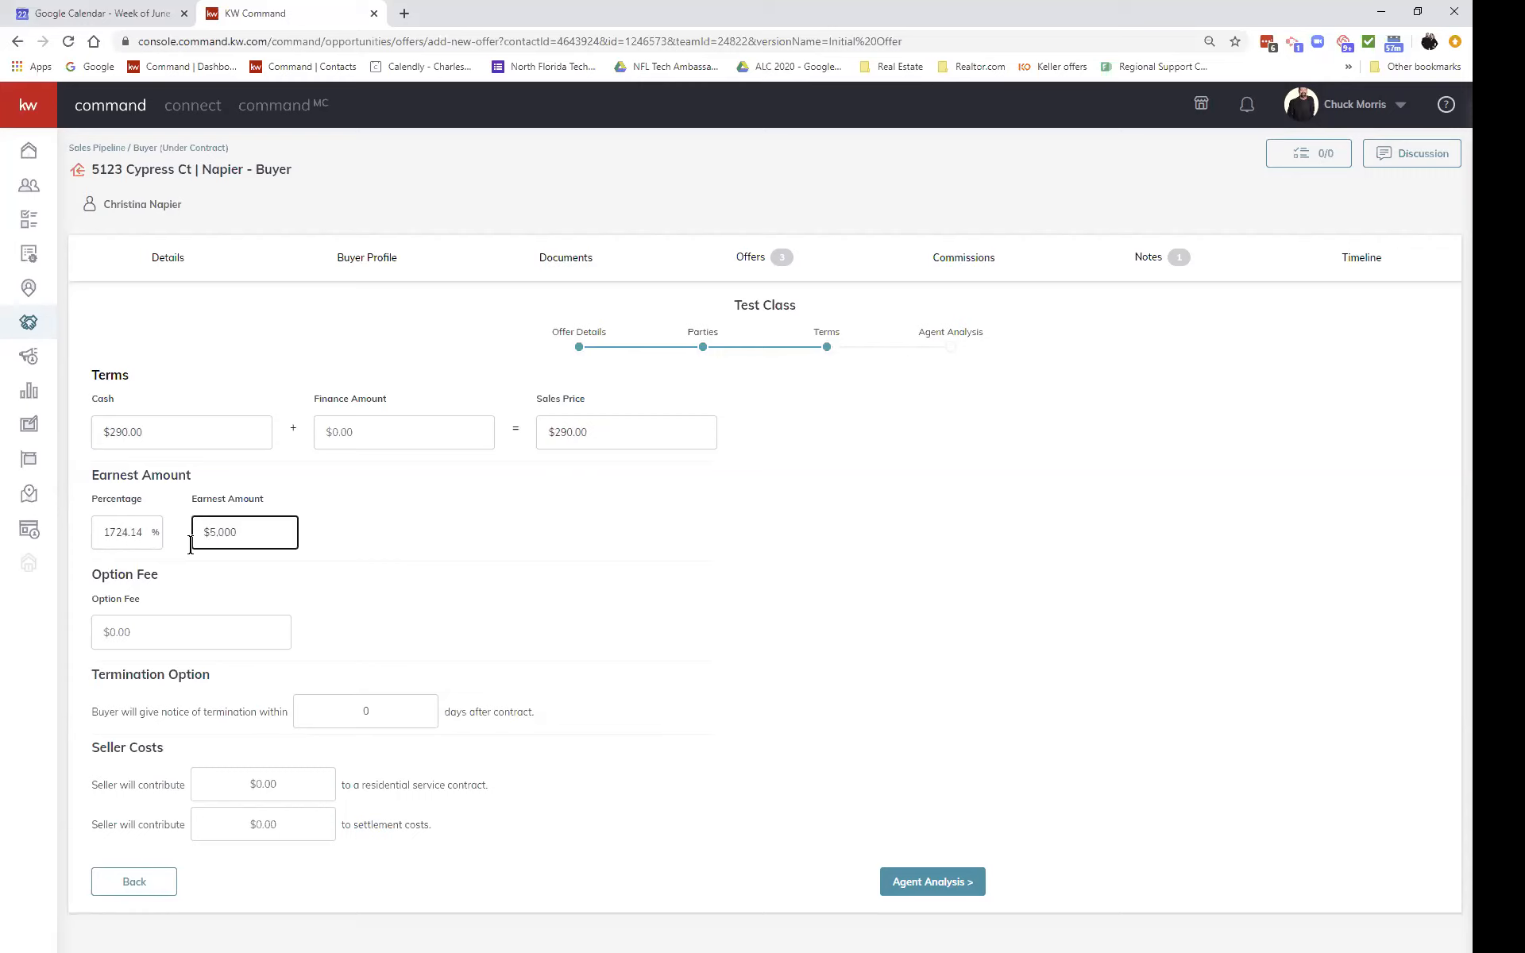
pyautogui.click(124, 429)
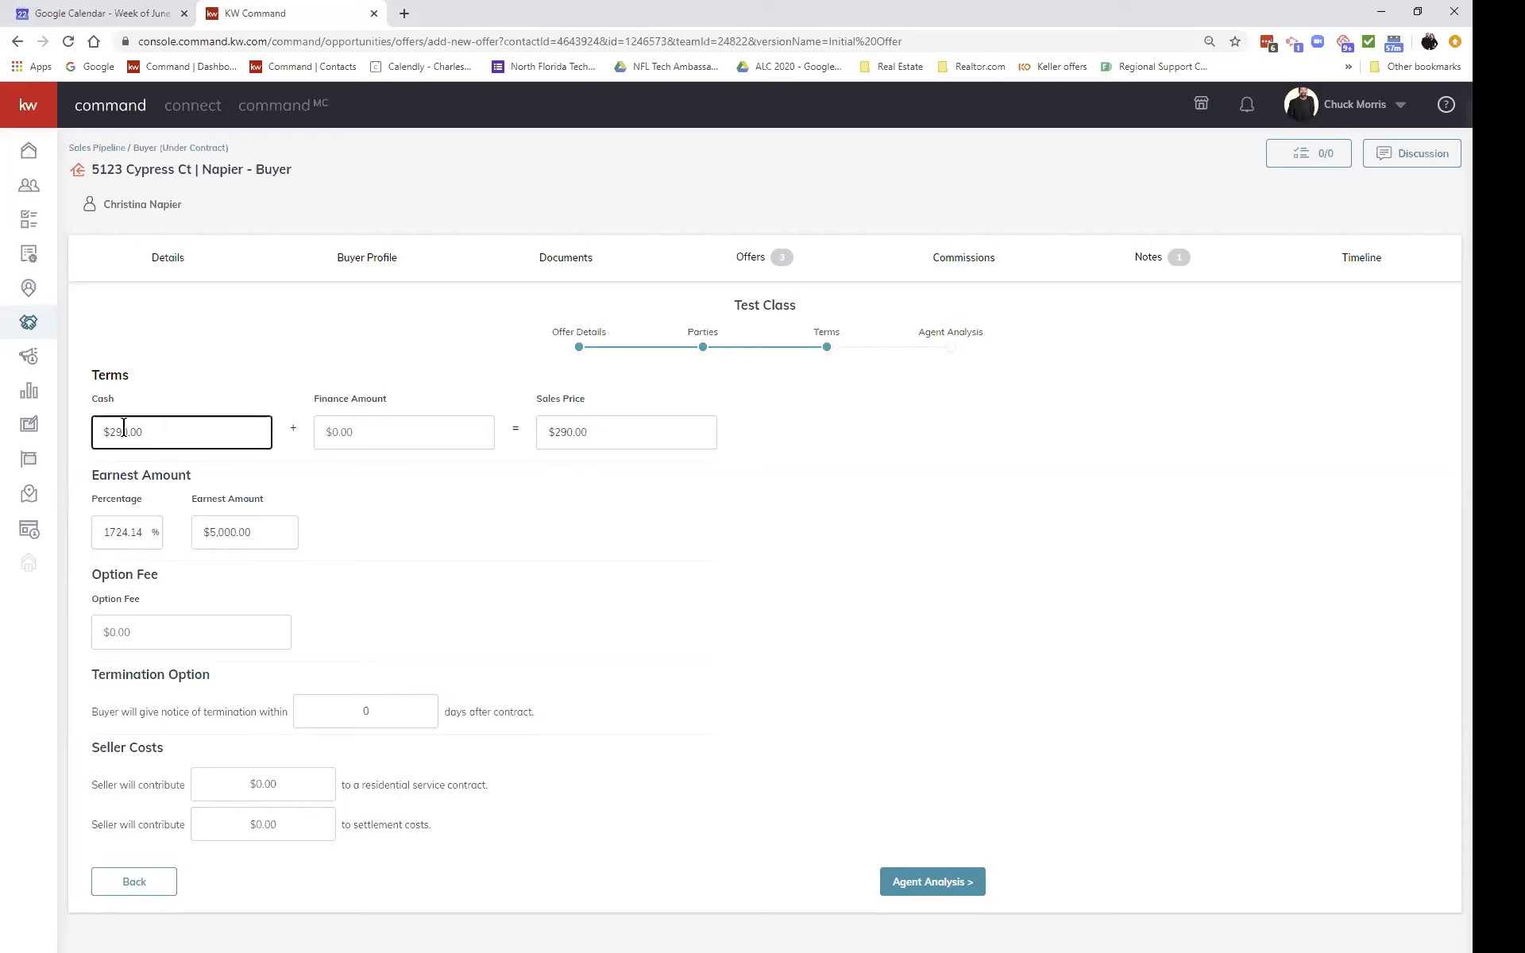
pyautogui.write('000')
pyautogui.click(281, 532)
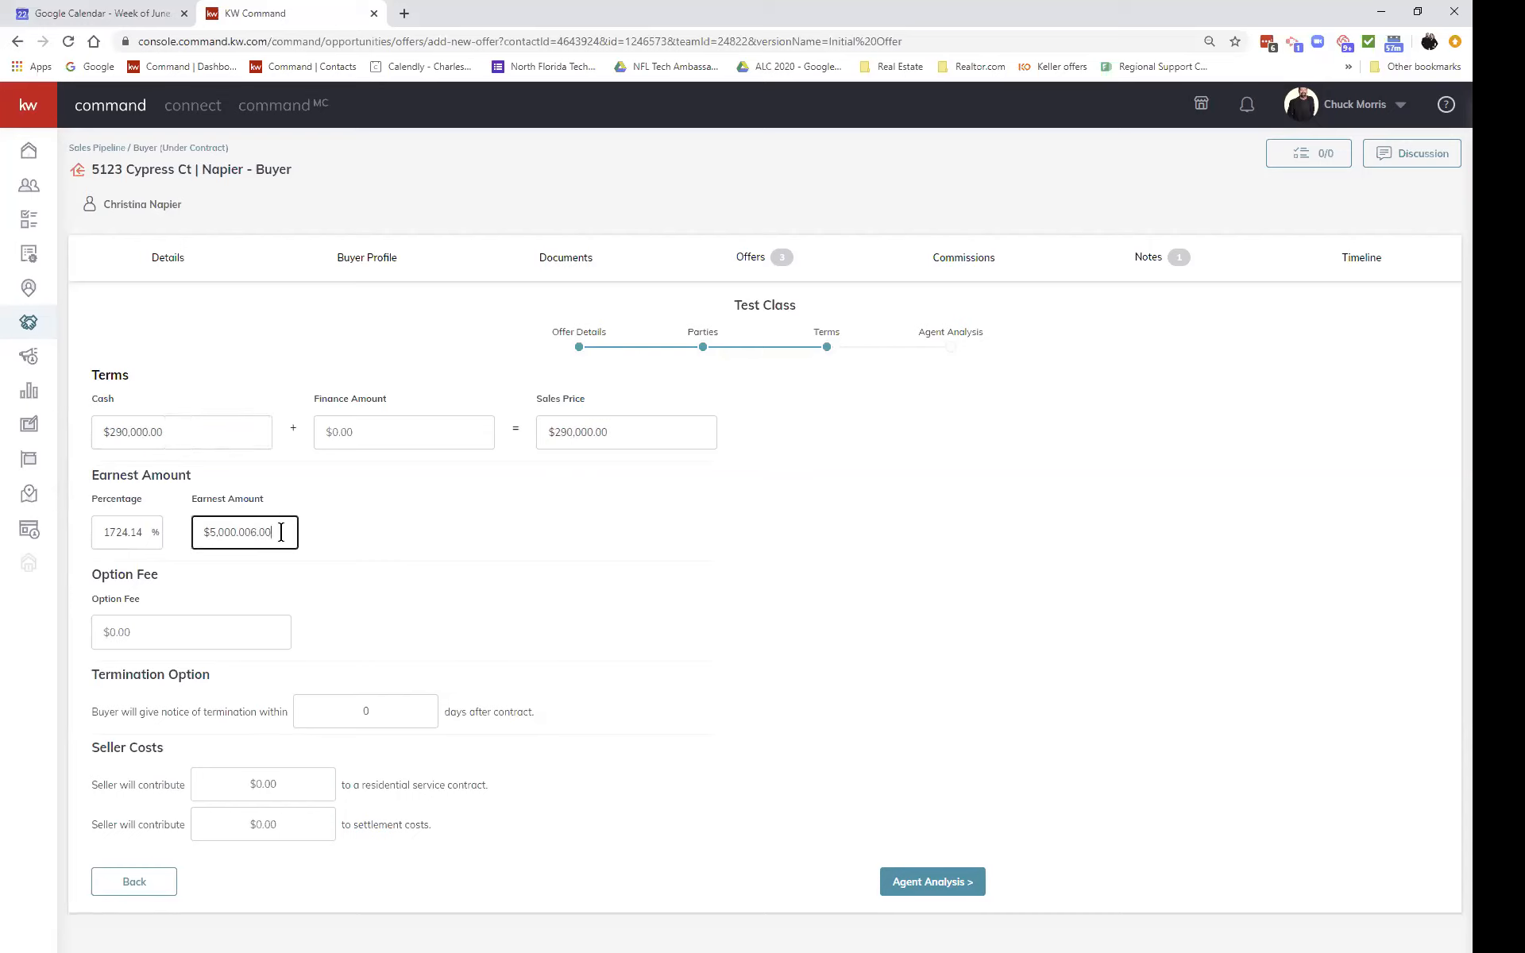
pyautogui.press('BackSpace')
pyautogui.press('BackSpace')
pyautogui.press('BackSpace')
pyautogui.press('BackSpace')
pyautogui.press('BackSpace')
pyautogui.press('BackSpace')
pyautogui.click(375, 534)
# Step: Set the termination notice to 7 days and continue to Agent Analysis
pyautogui.click(379, 715)
pyautogui.doubleClick(379, 715)
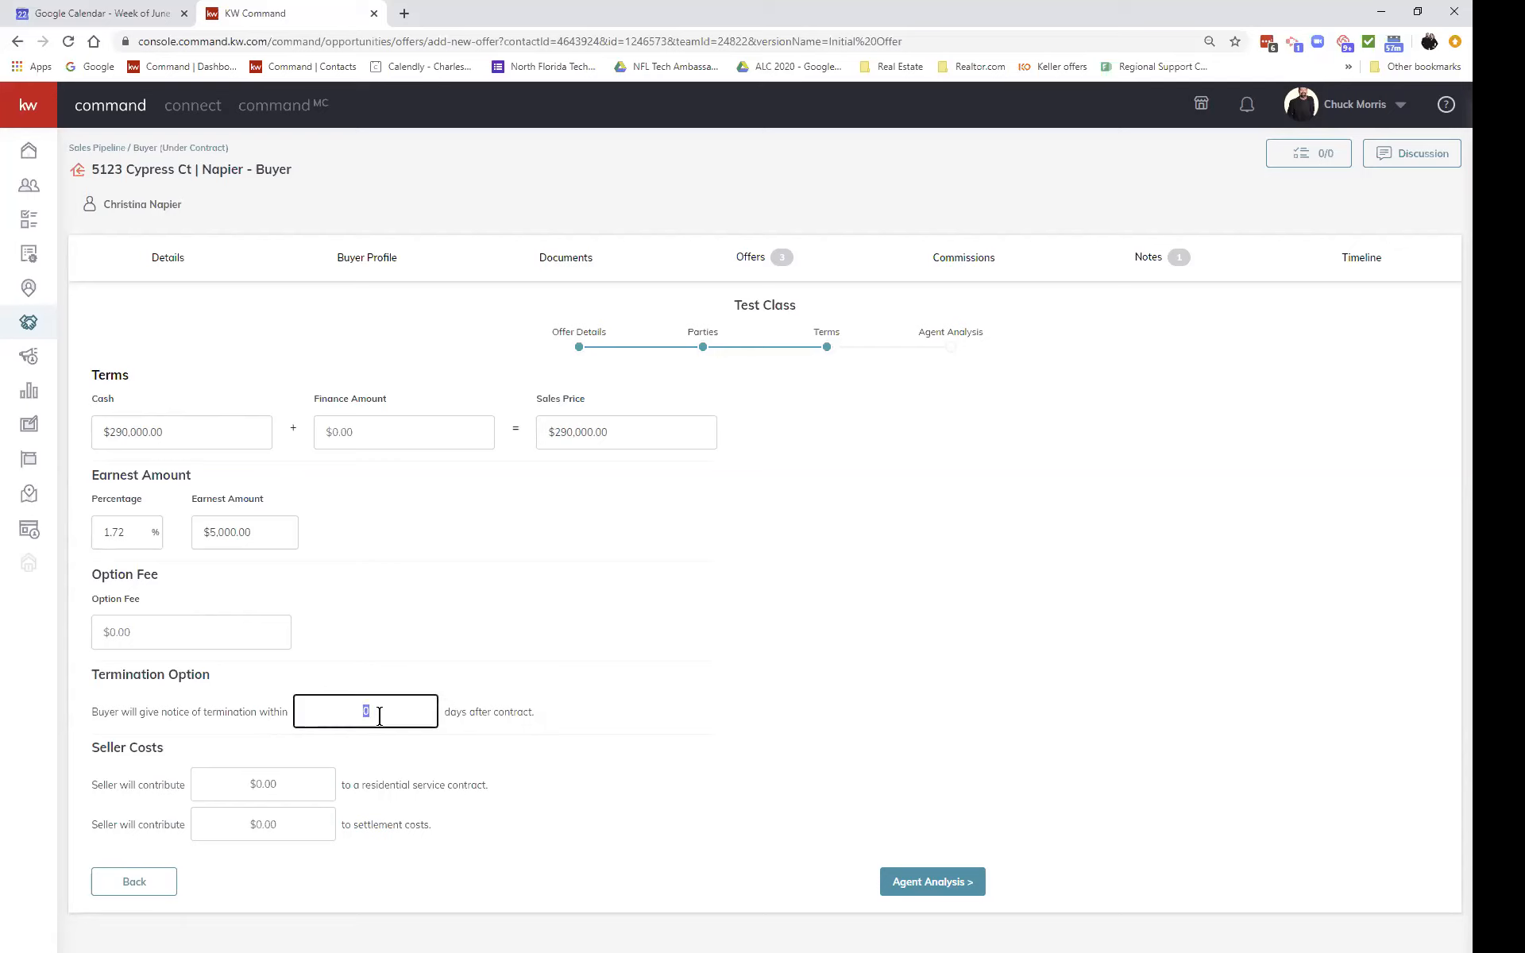
pyautogui.write('7')
pyautogui.click(921, 882)
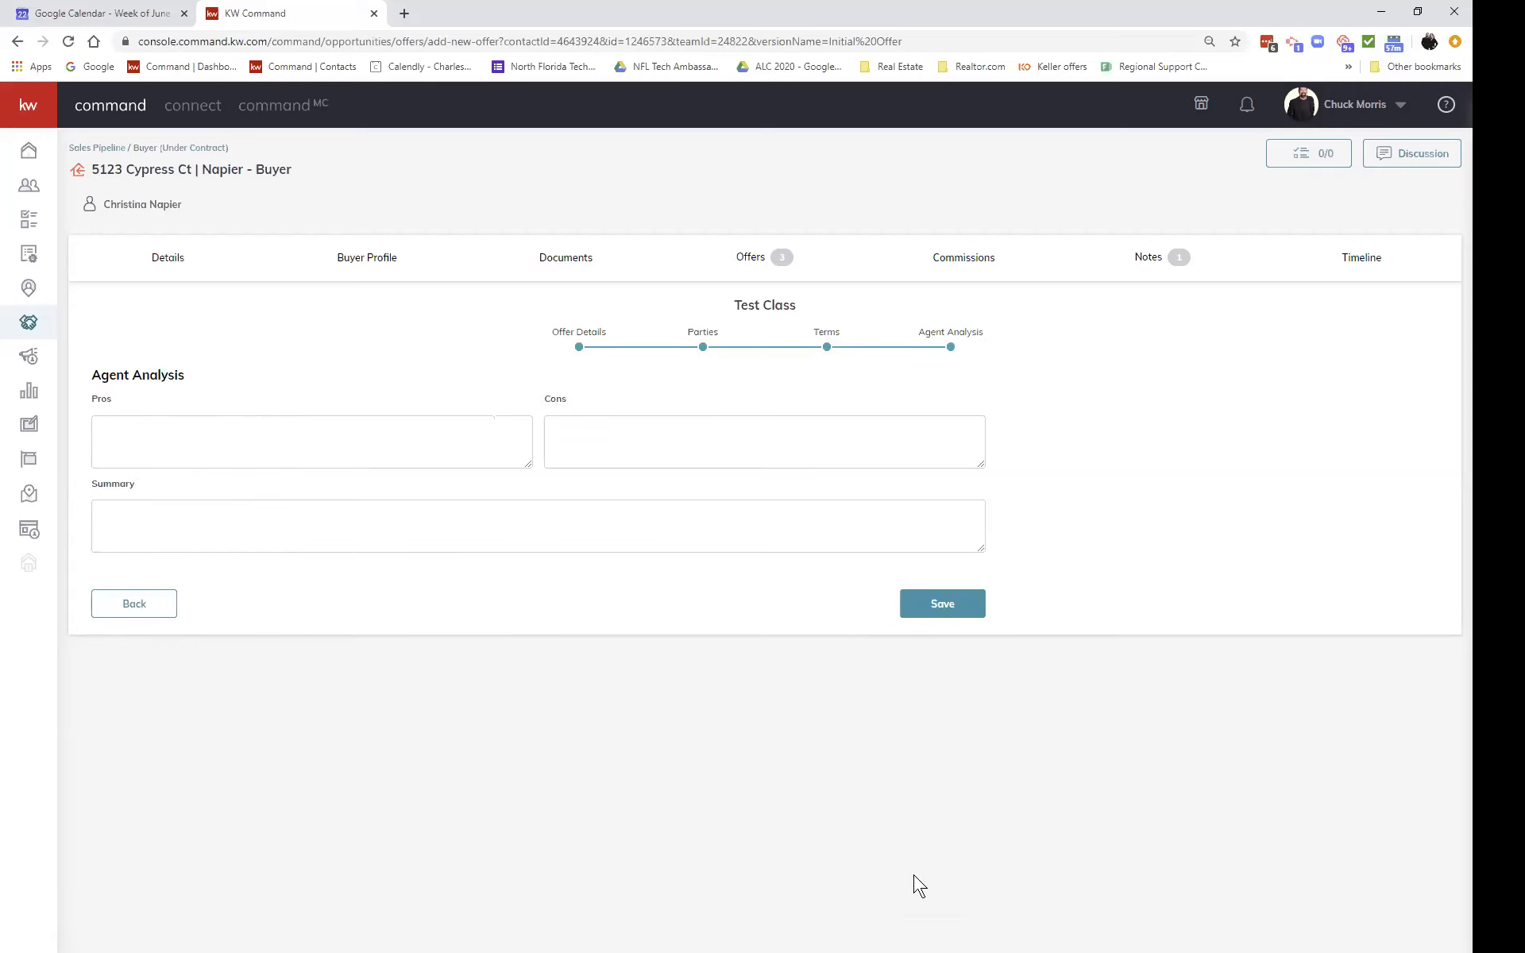
# Step: Save the Test Class offer, now listed at $290,000.00 cash, Reviewing, closing 07/16/20
pyautogui.click(934, 604)
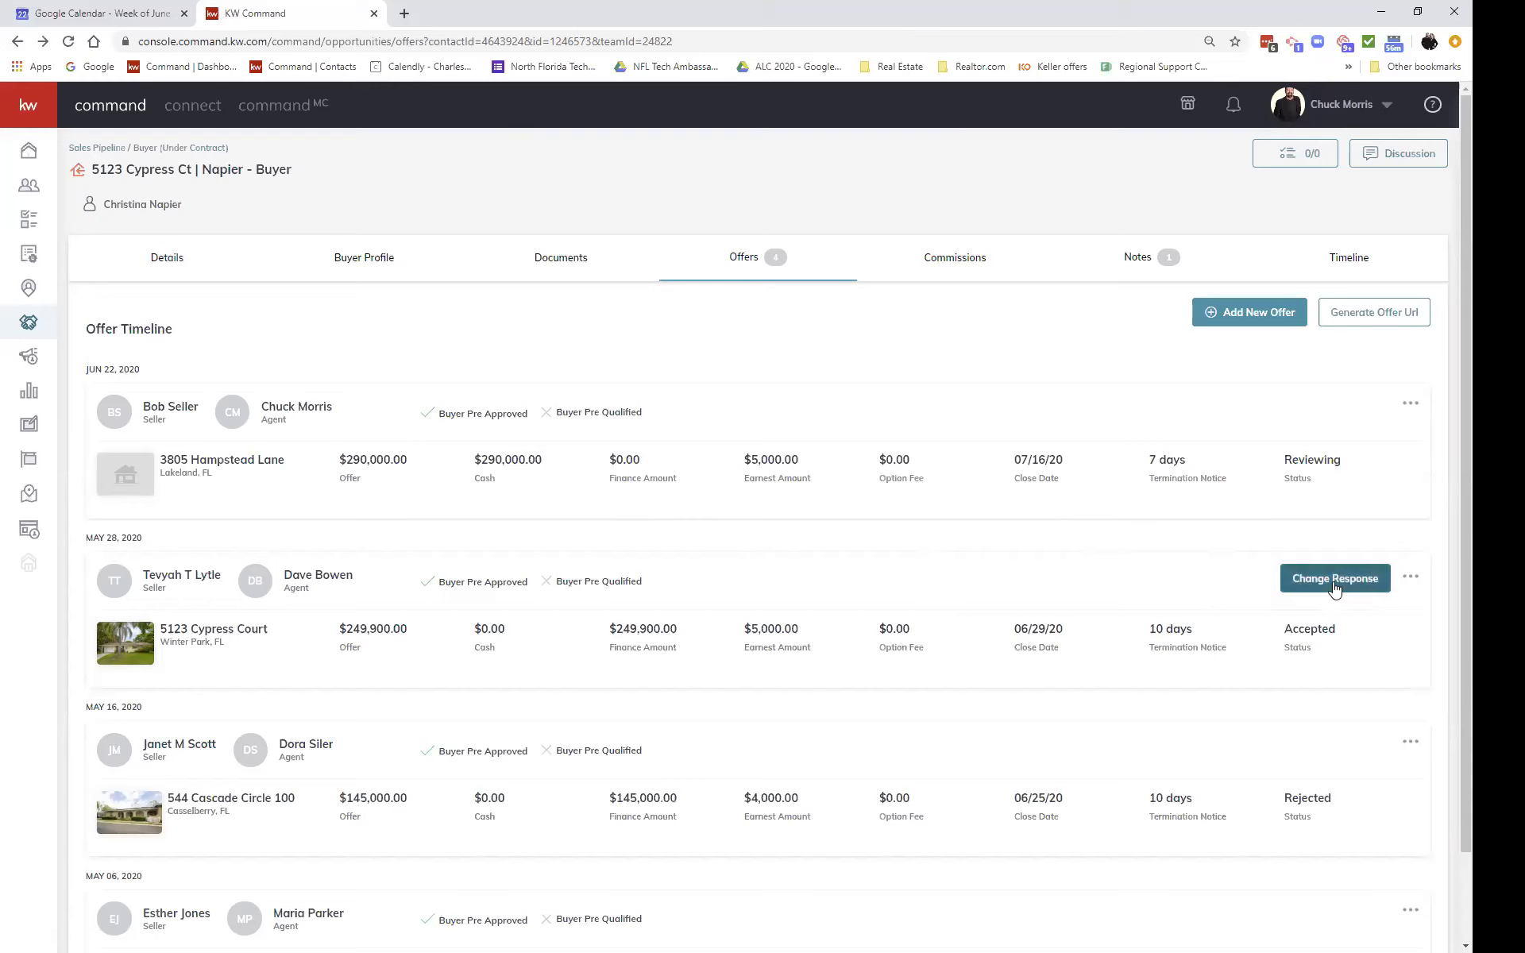
pyautogui.click(1411, 403)
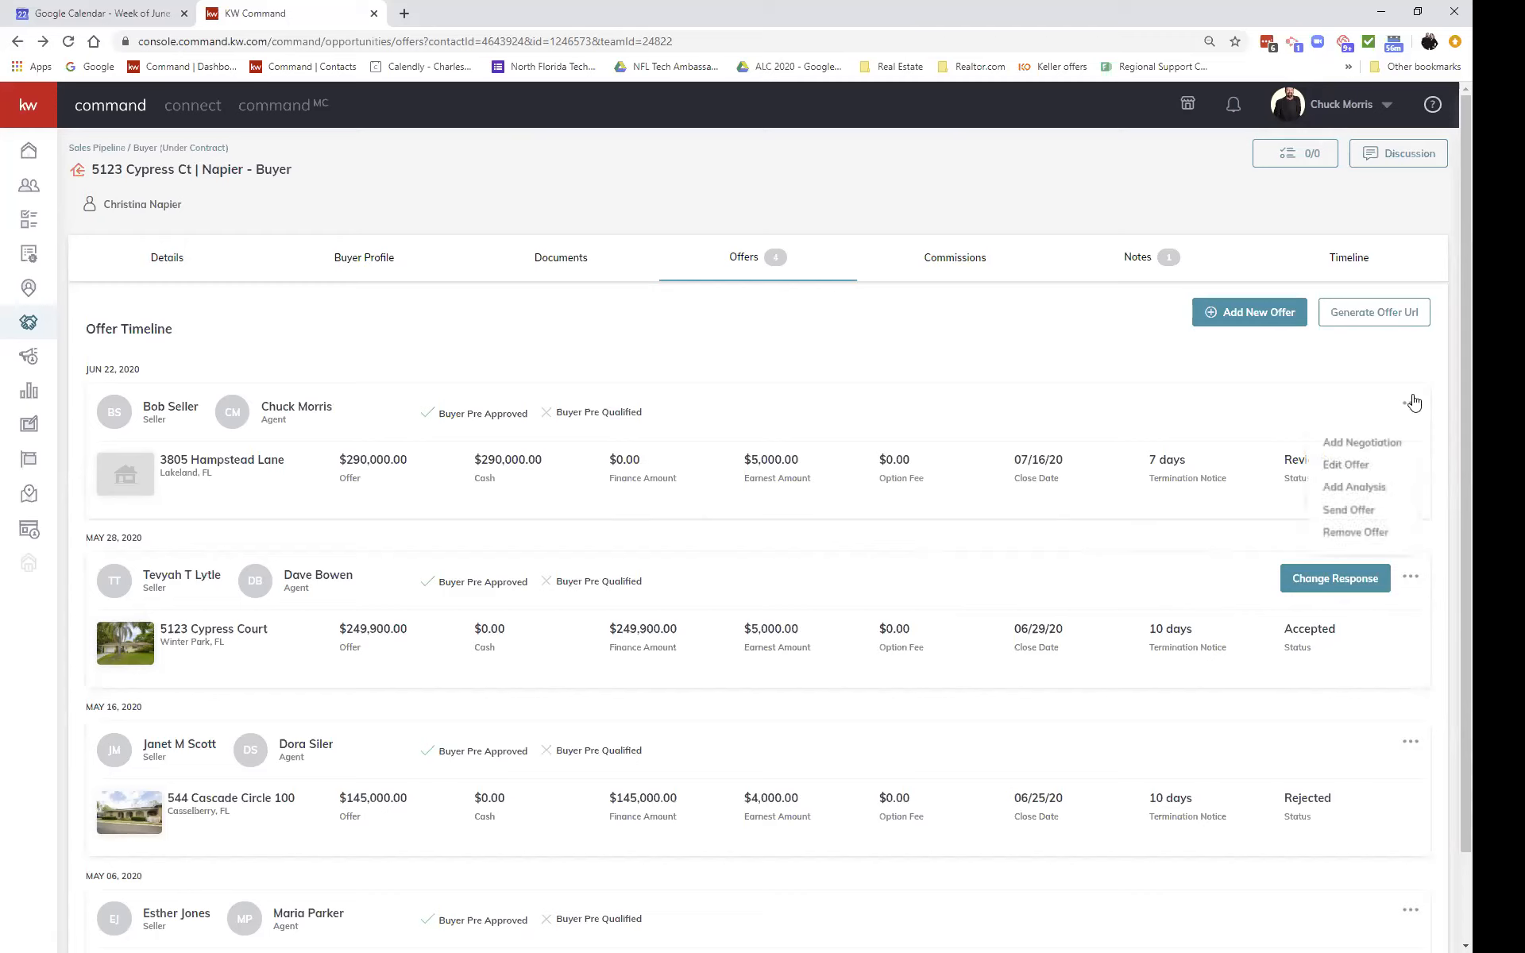
pyautogui.click(1235, 410)
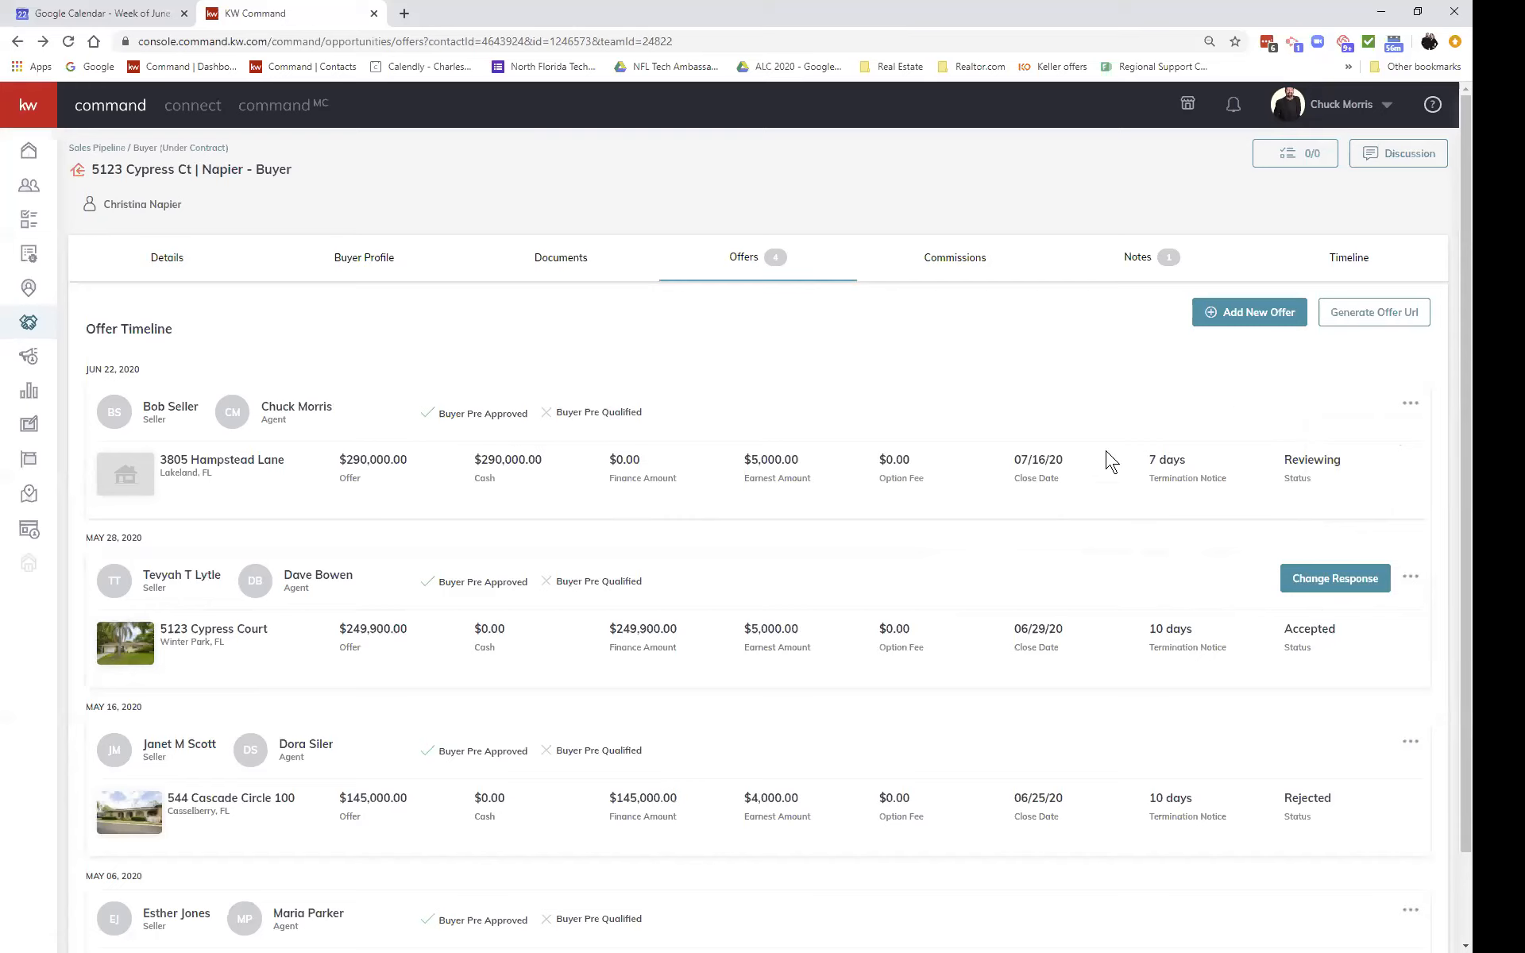
# Step: Show the Commissions tab: $6,247.50 total commission, $395.00 bonus, $4,259.70 net pay
pyautogui.click(940, 259)
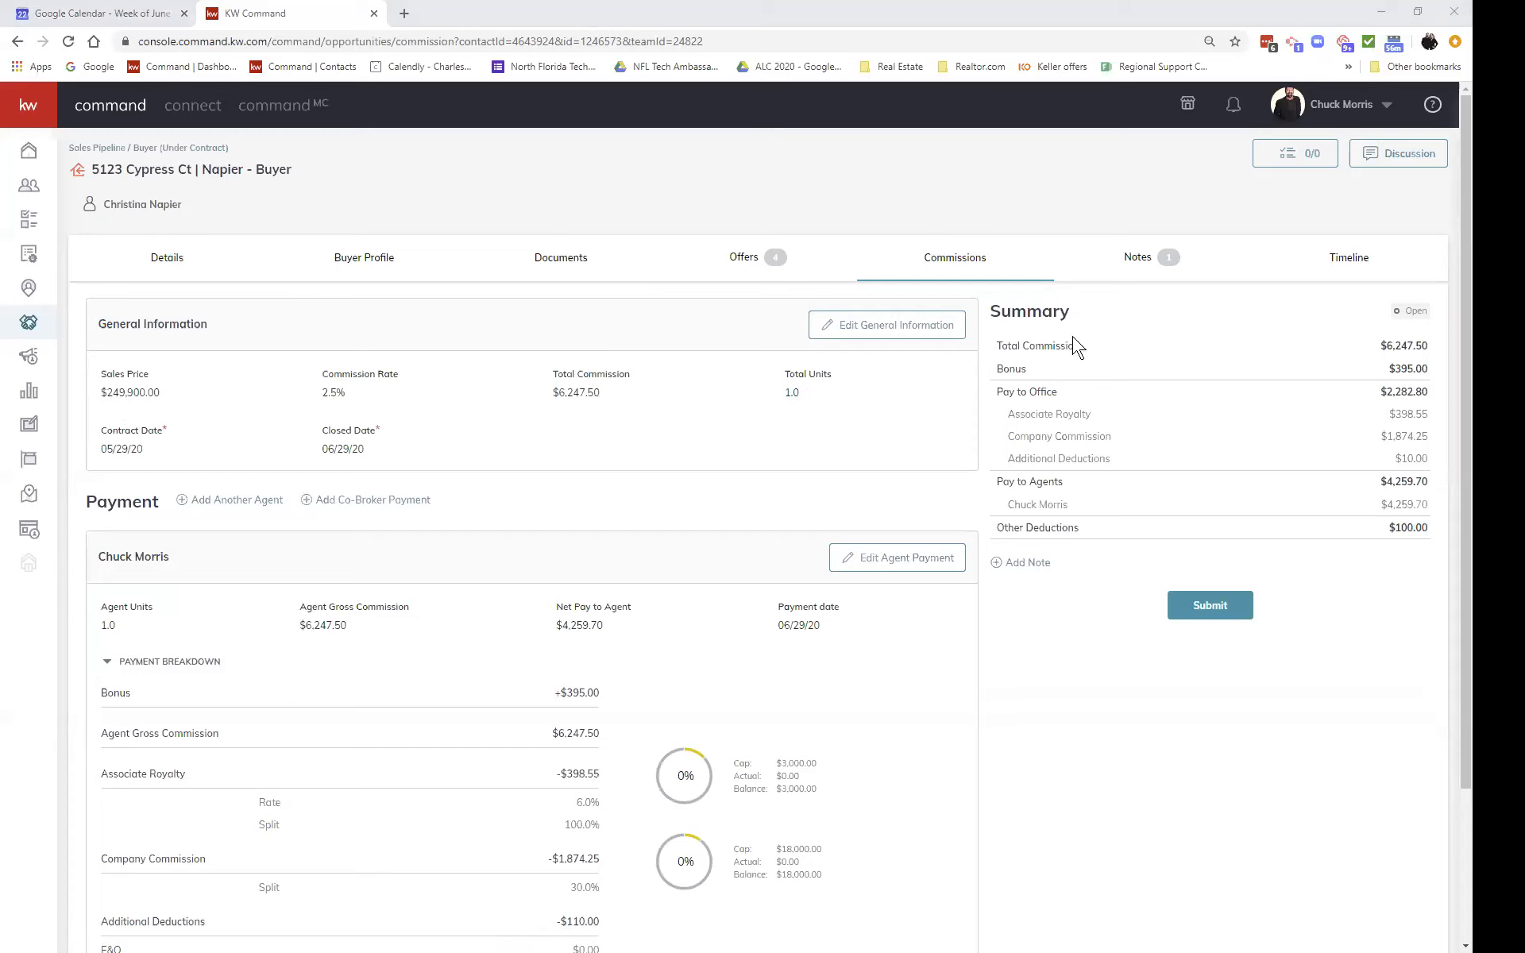
# Step: Review the General Information editor's $249,900.00 sales price and 2.5% commission rate, then close it unsaved
pyautogui.click(933, 334)
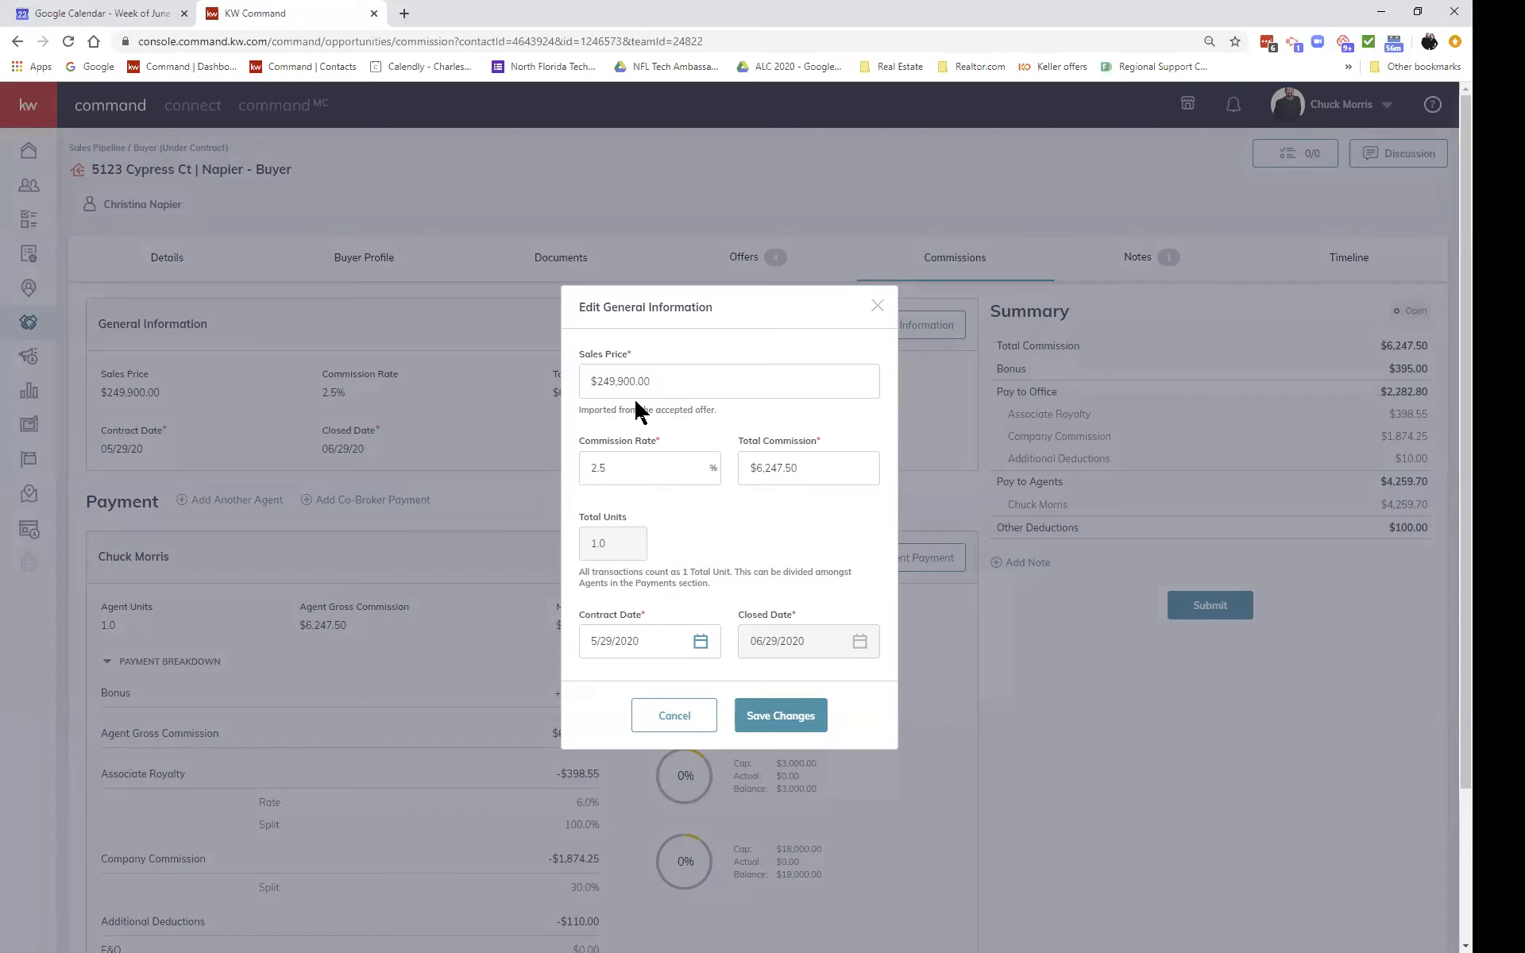
pyautogui.scroll(-2, 724, 624)
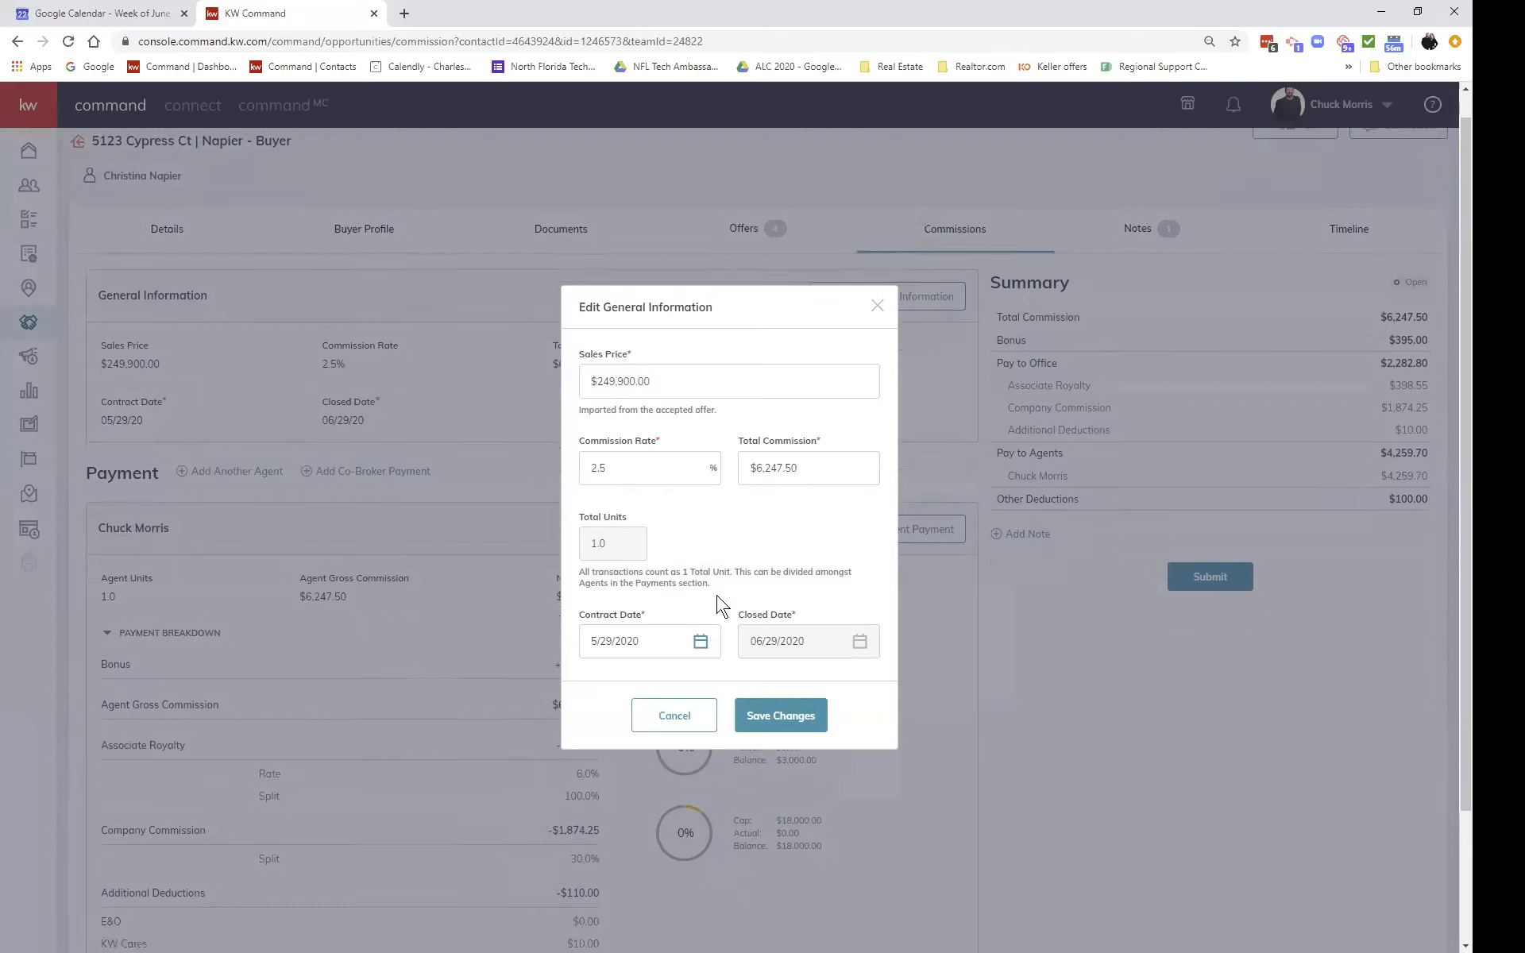
pyautogui.scroll(1, 715, 606)
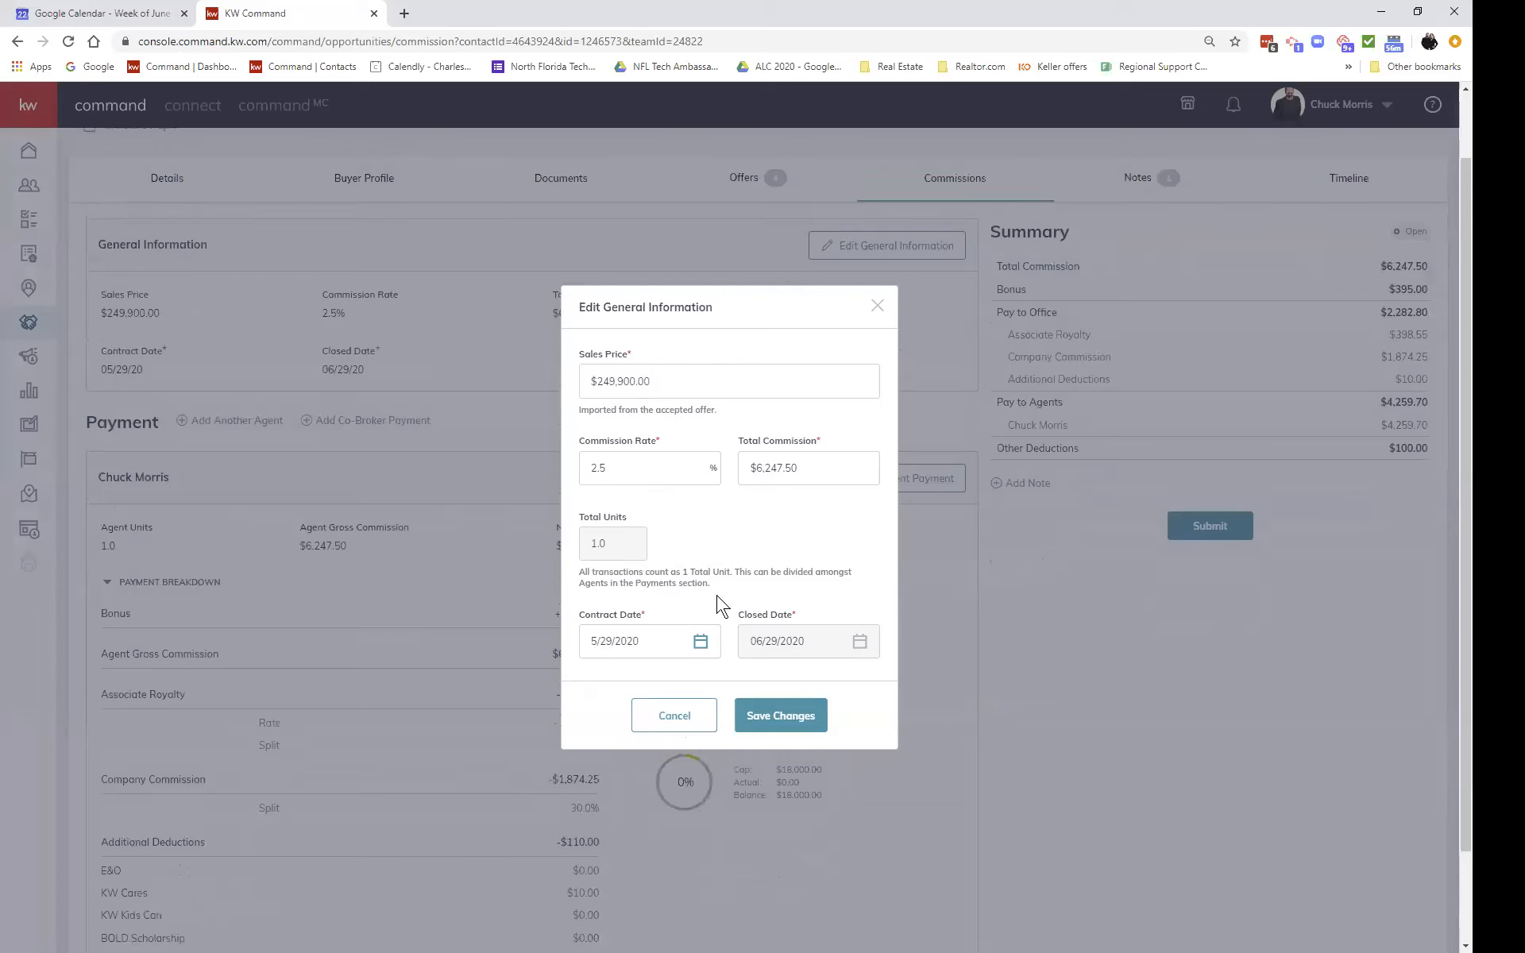
pyautogui.click(676, 719)
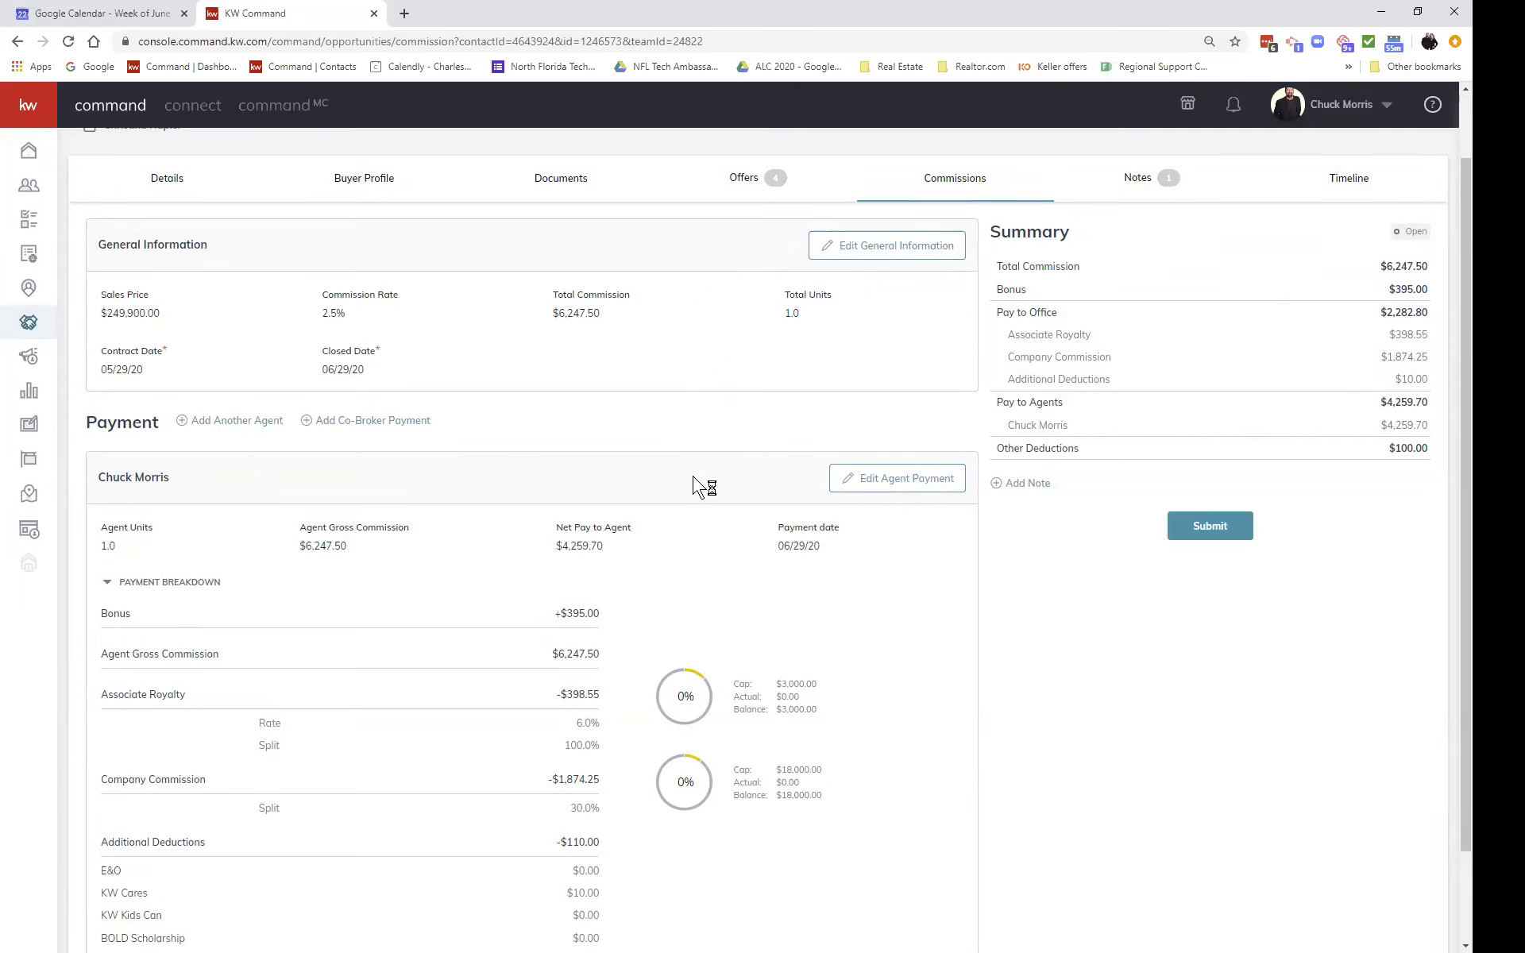
# Step: Scroll the agent's payment breakdown to the $110.00 additional deductions: $100.00 broker fee, $10.00 KW Cares
pyautogui.scroll(-1, 693, 479)
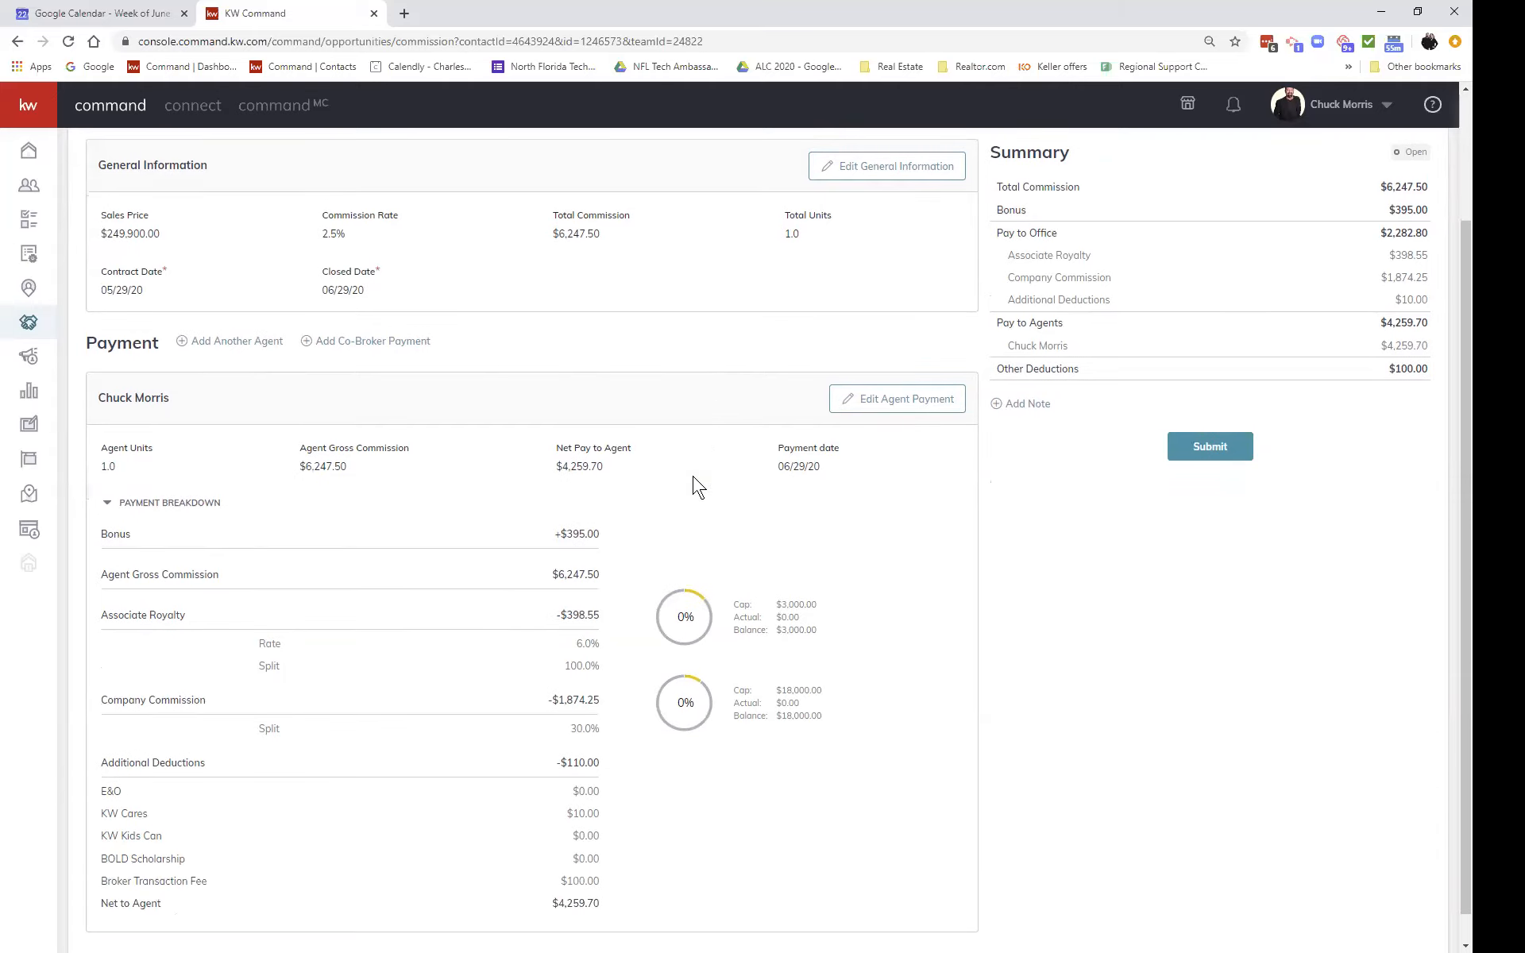
pyautogui.scroll(-1, 697, 486)
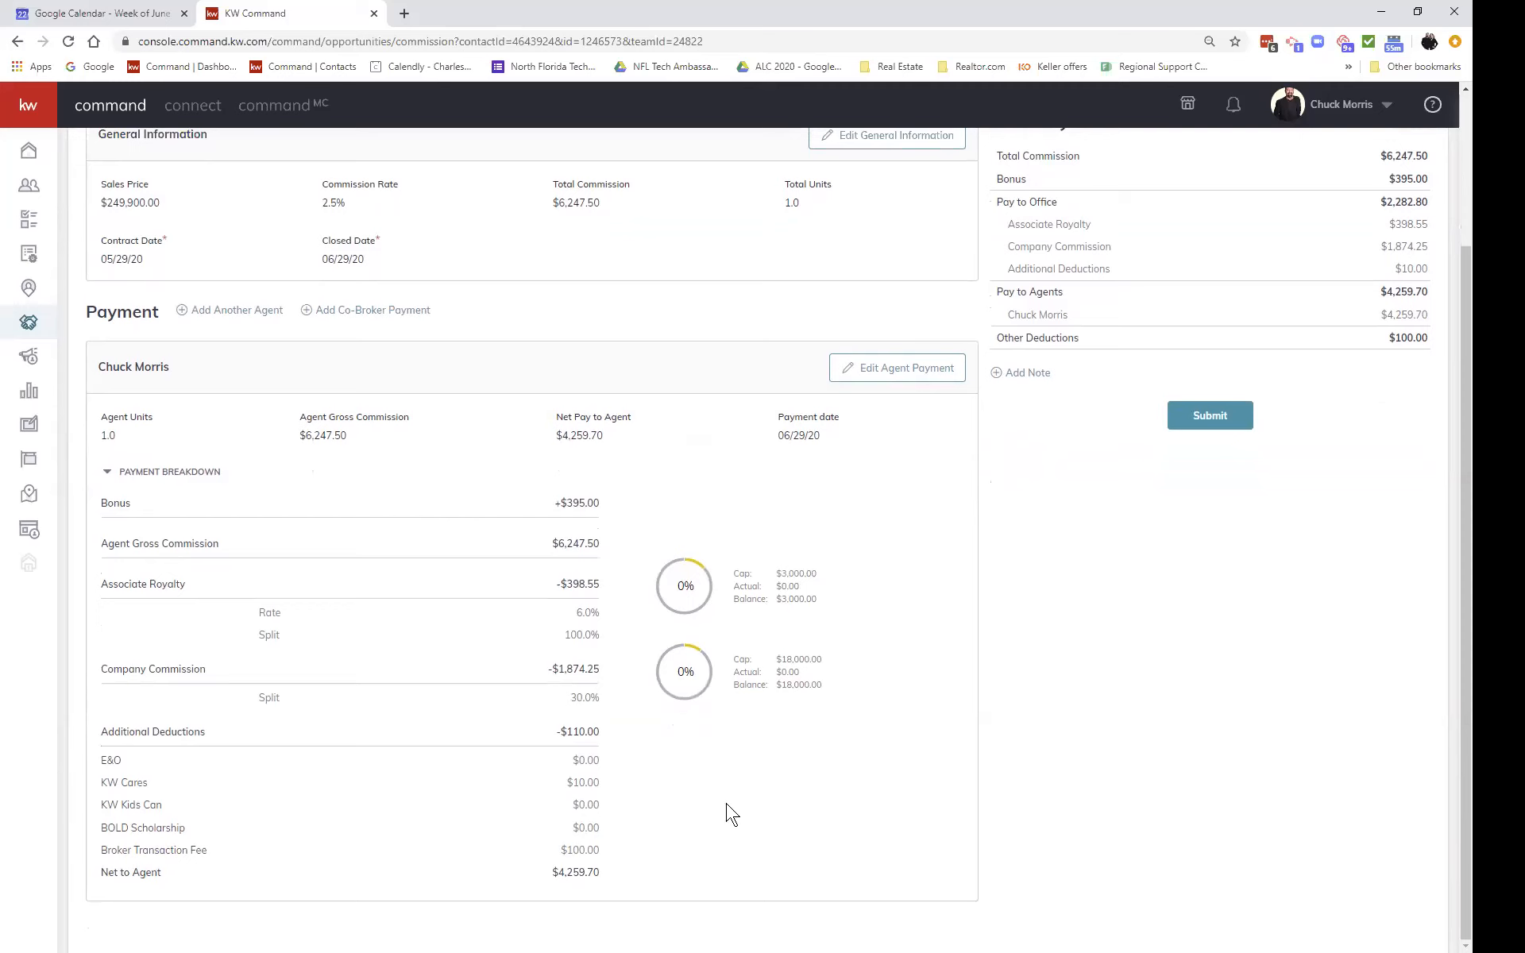
pyautogui.scroll(2, 985, 709)
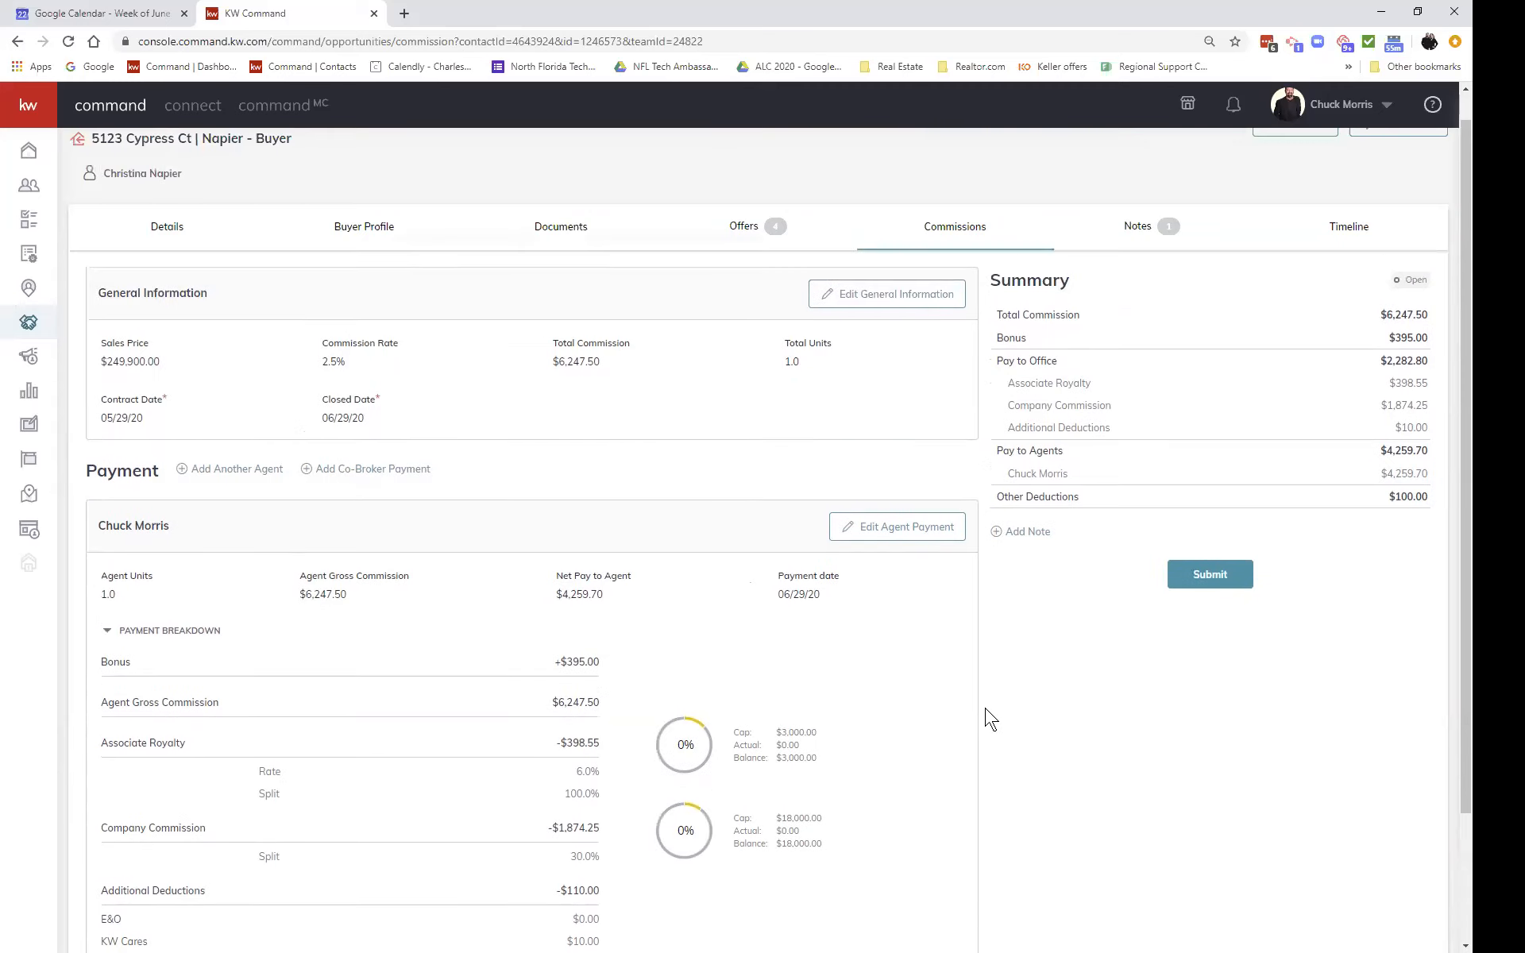
pyautogui.scroll(-1, 990, 719)
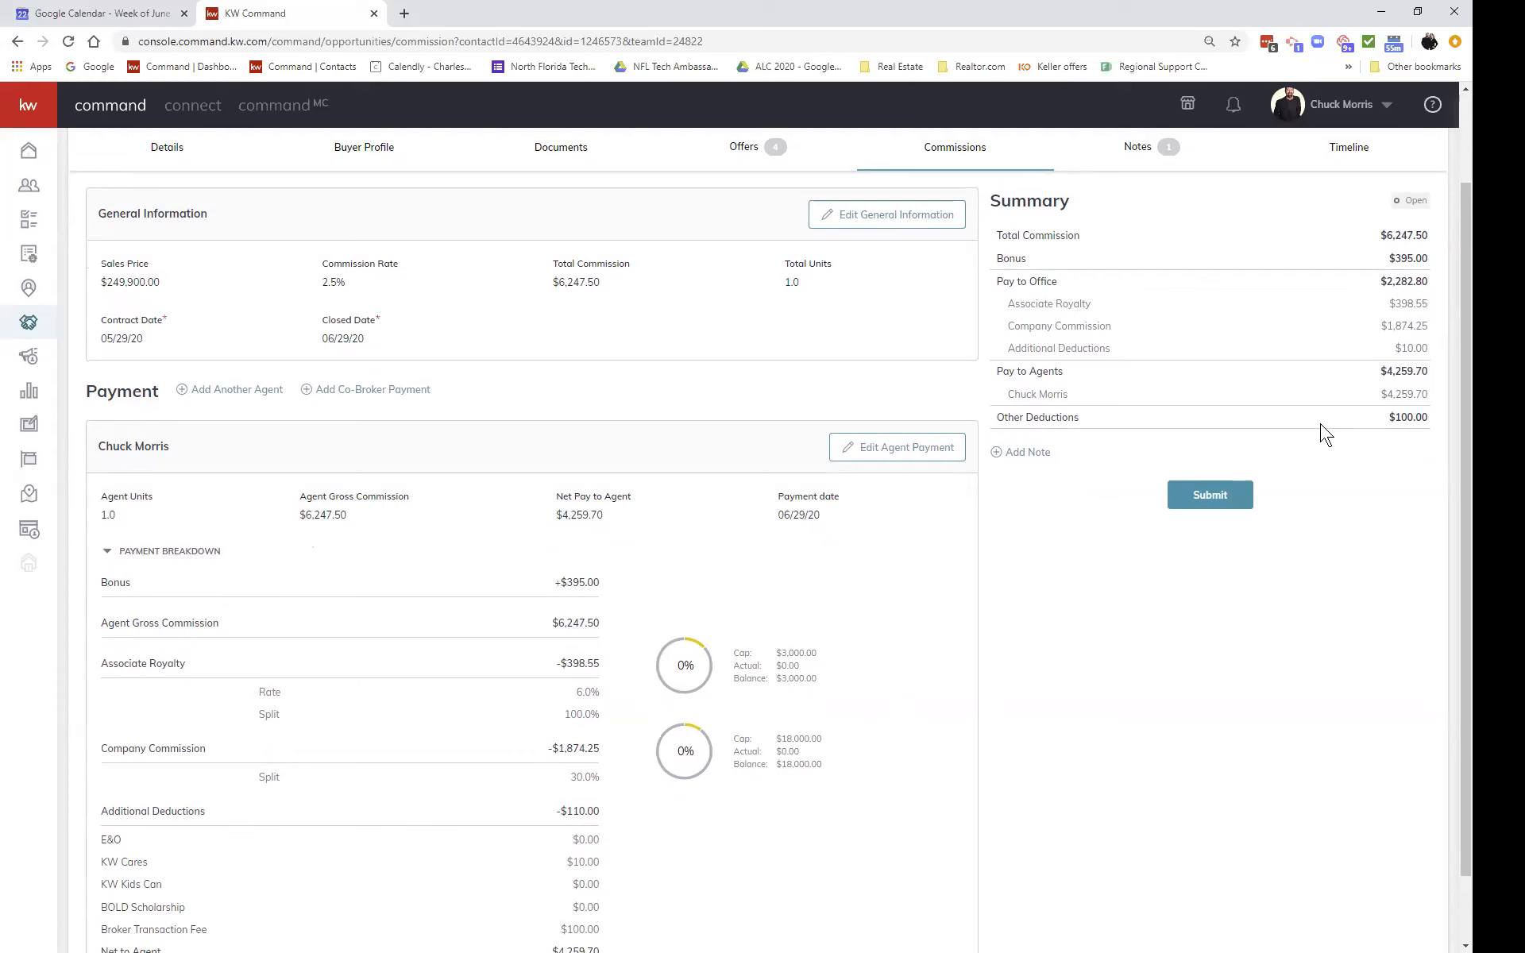
pyautogui.click(895, 449)
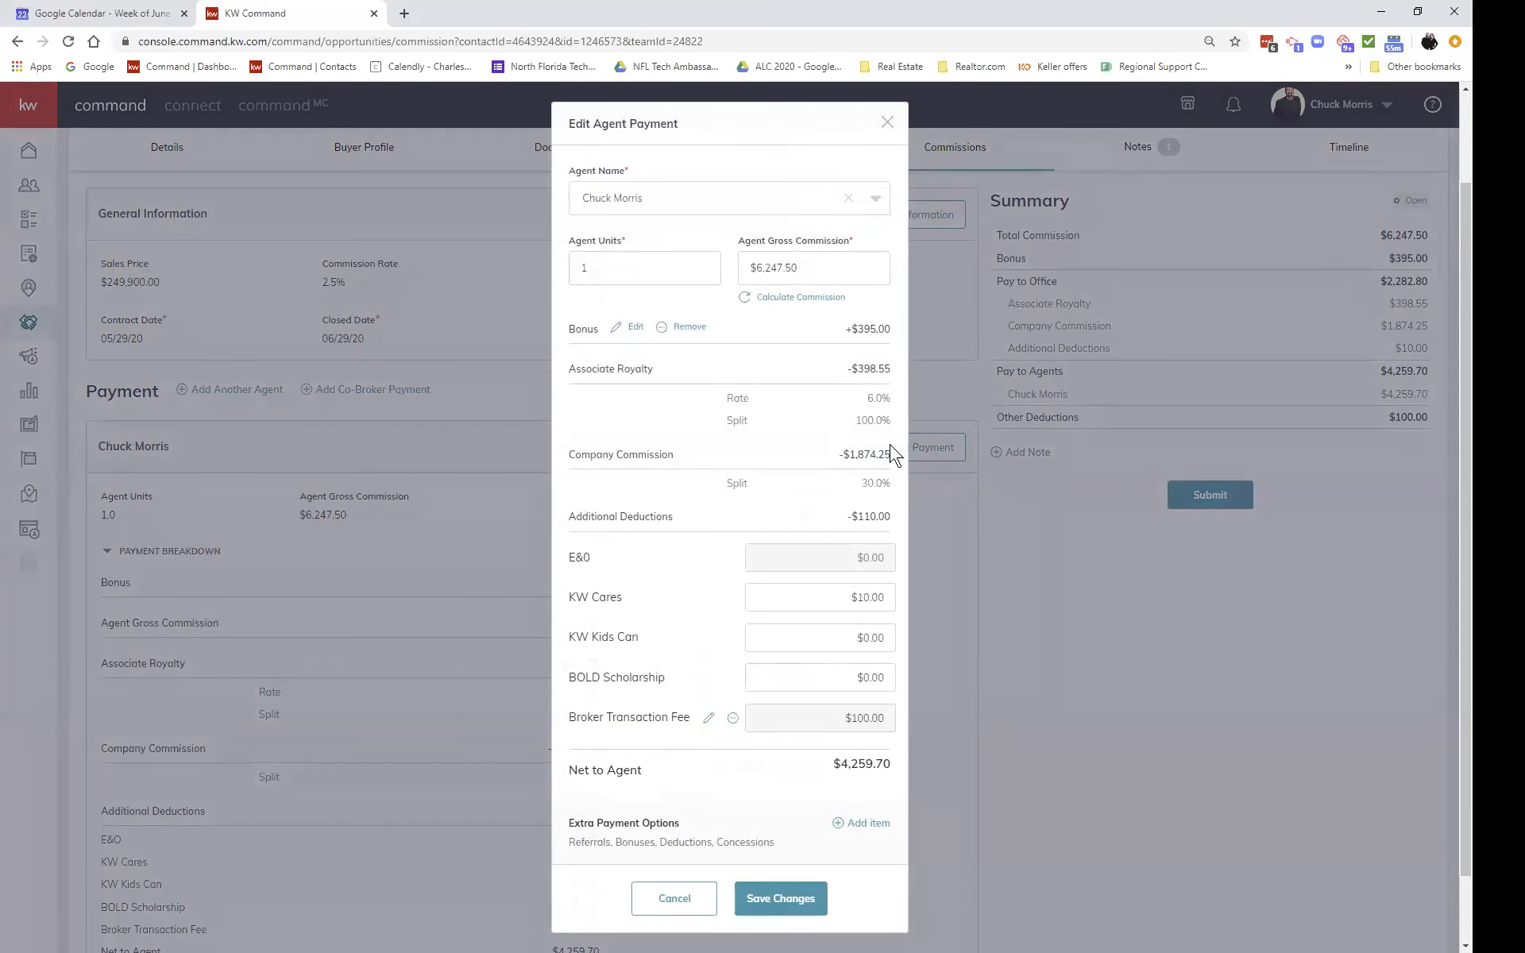
pyautogui.scroll(-1, 761, 826)
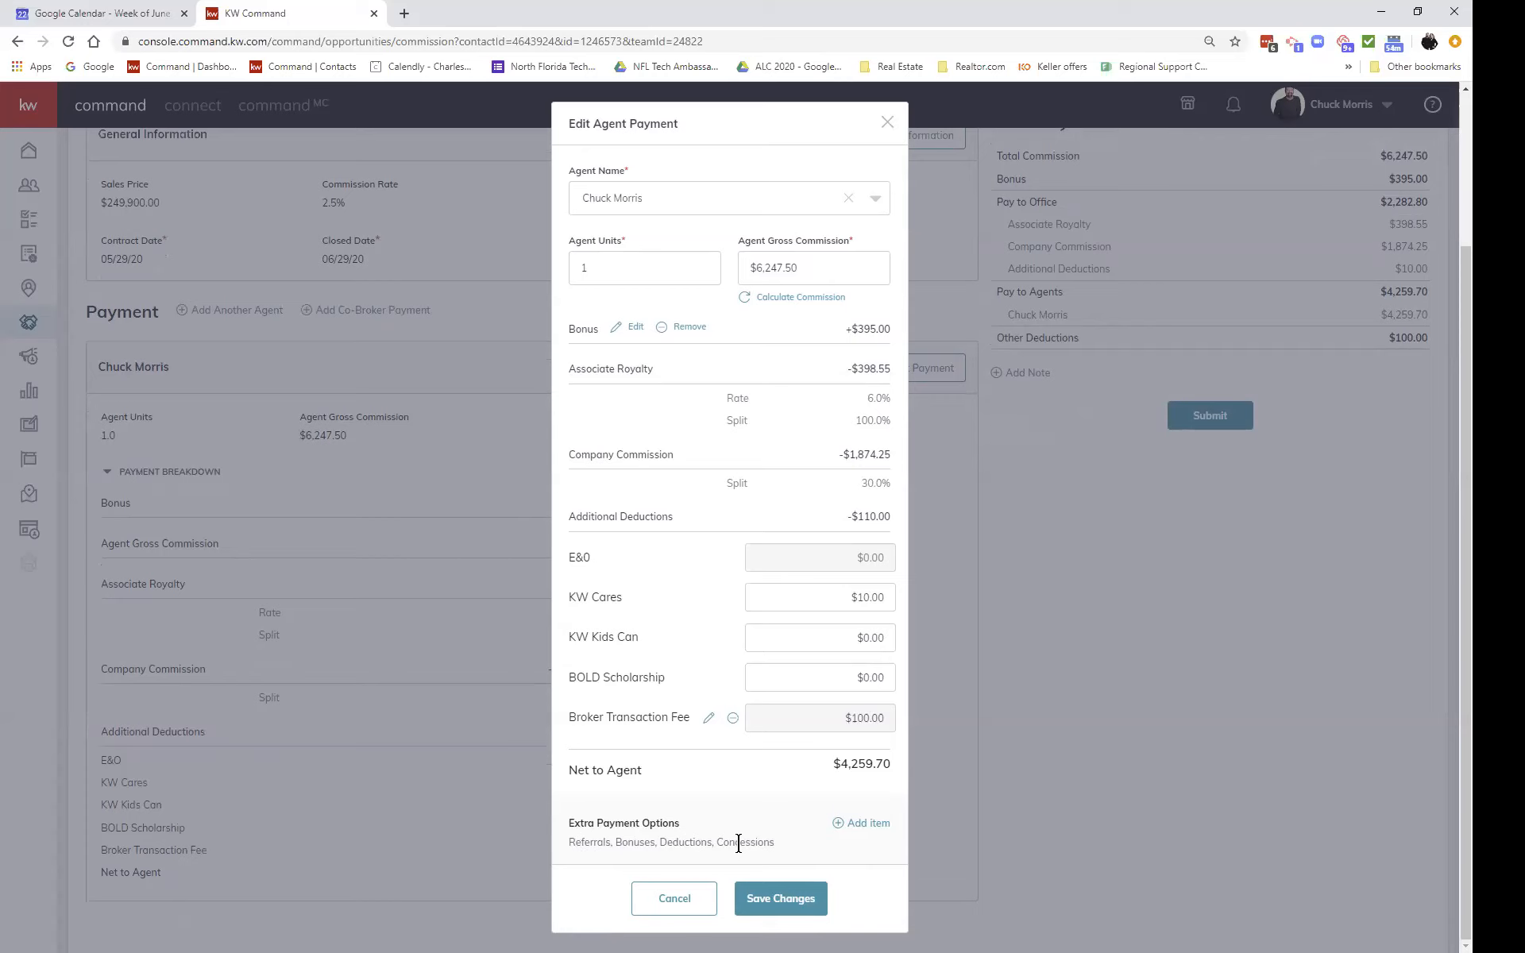
pyautogui.click(674, 898)
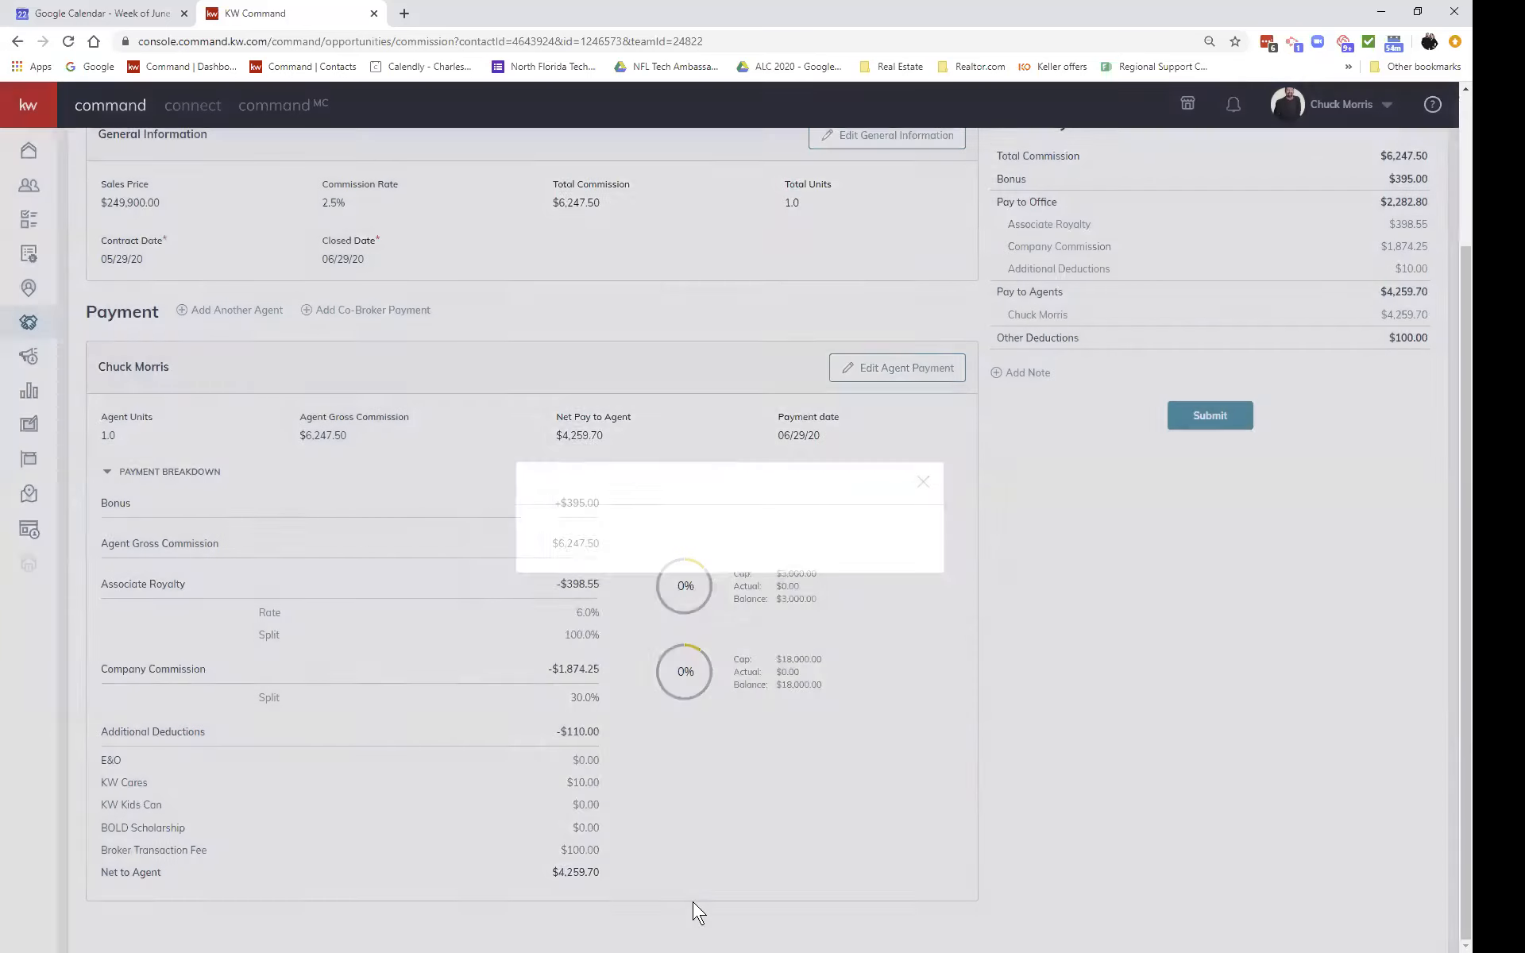
pyautogui.scroll(1, 826, 842)
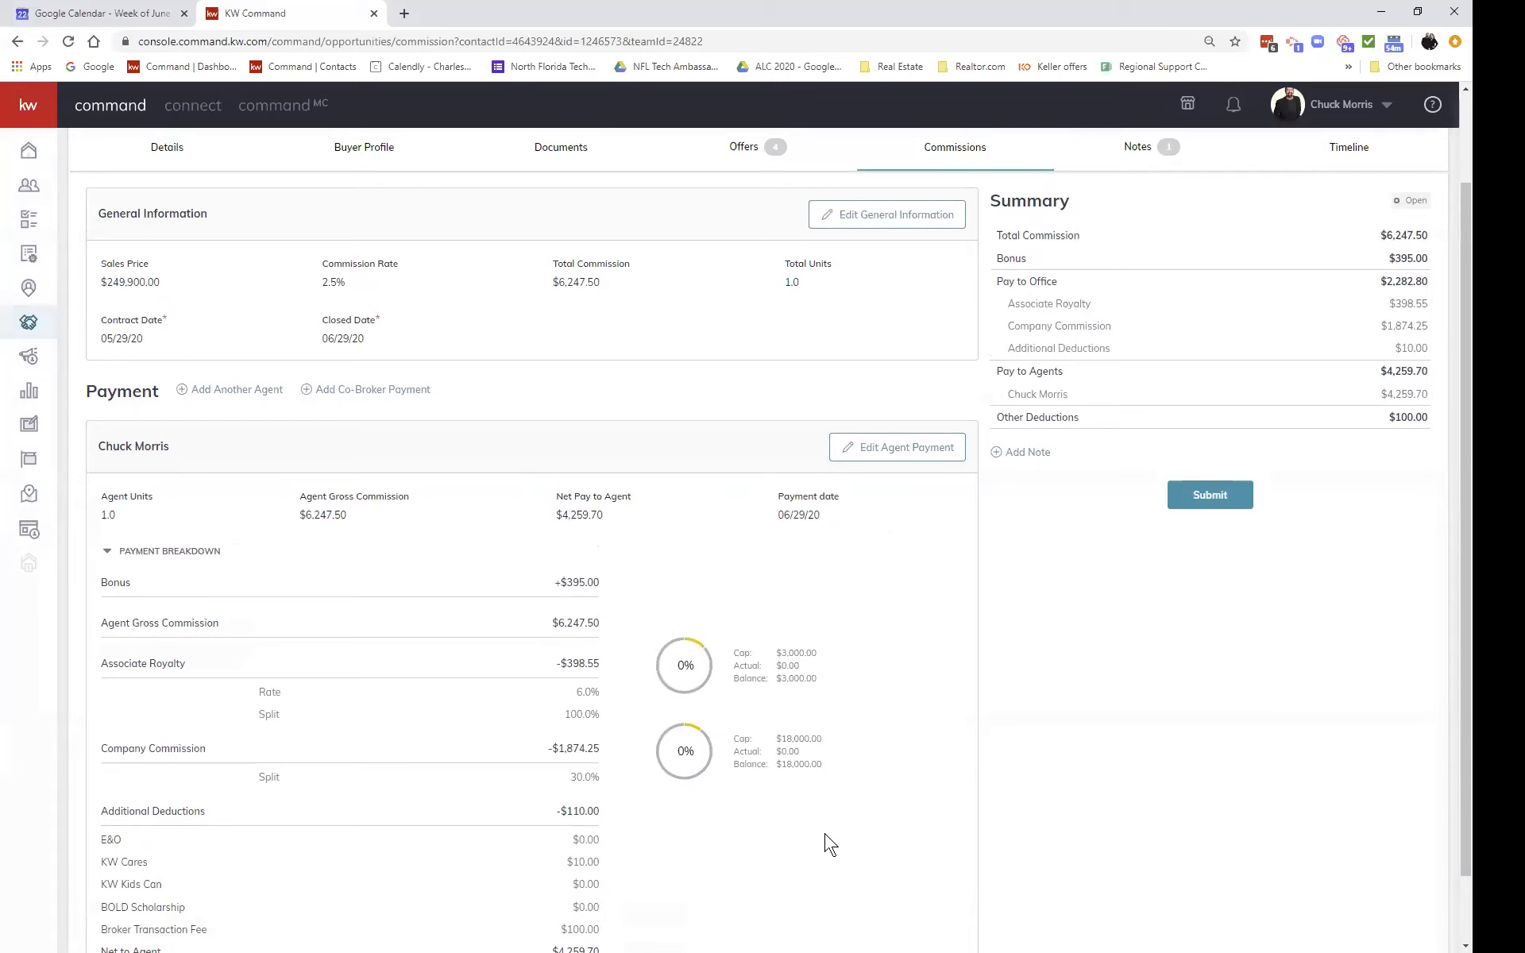
pyautogui.scroll(2, 826, 844)
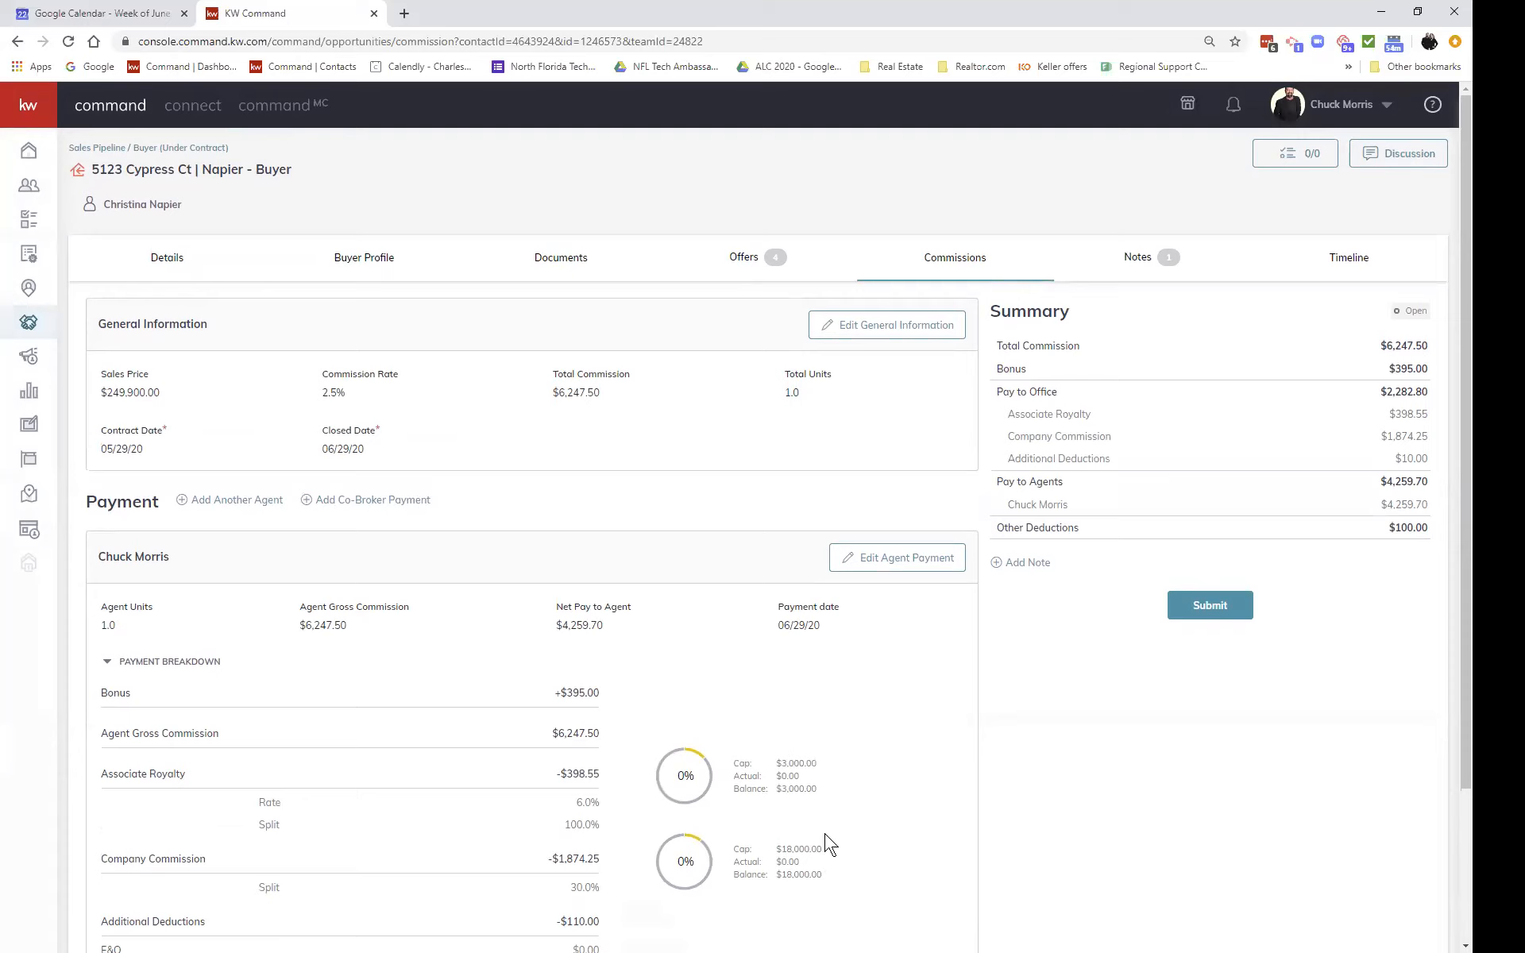
pyautogui.click(1197, 608)
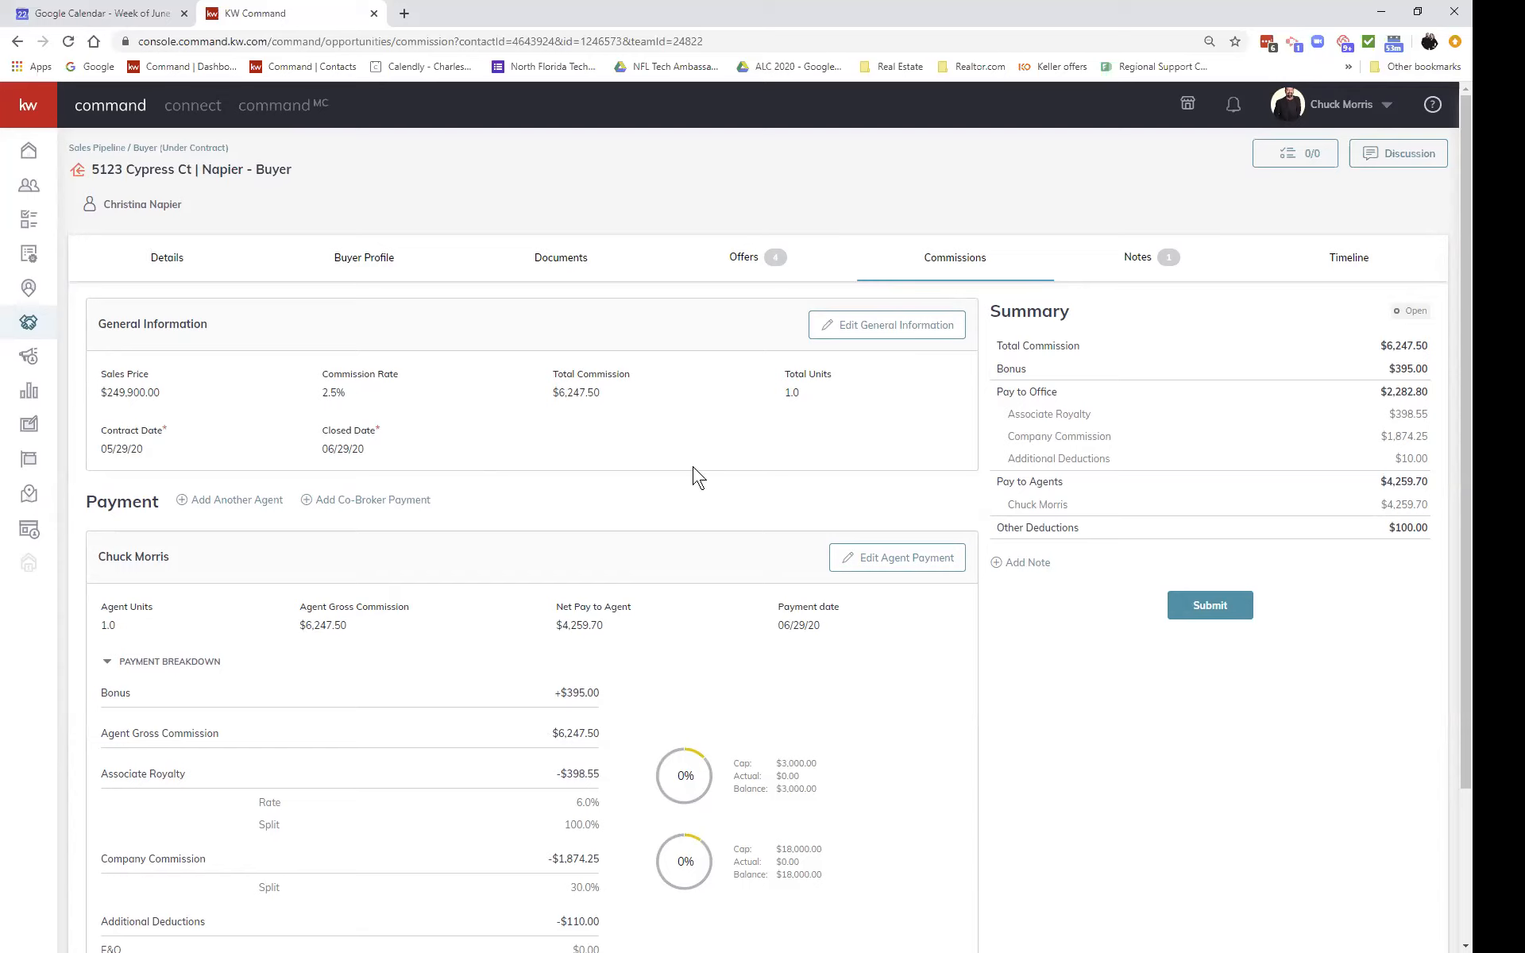
# Step: Show the opportunity's Notes, with the Important Dates note from contract 05/28/2020 to closing 06/30/2020
pyautogui.click(1133, 265)
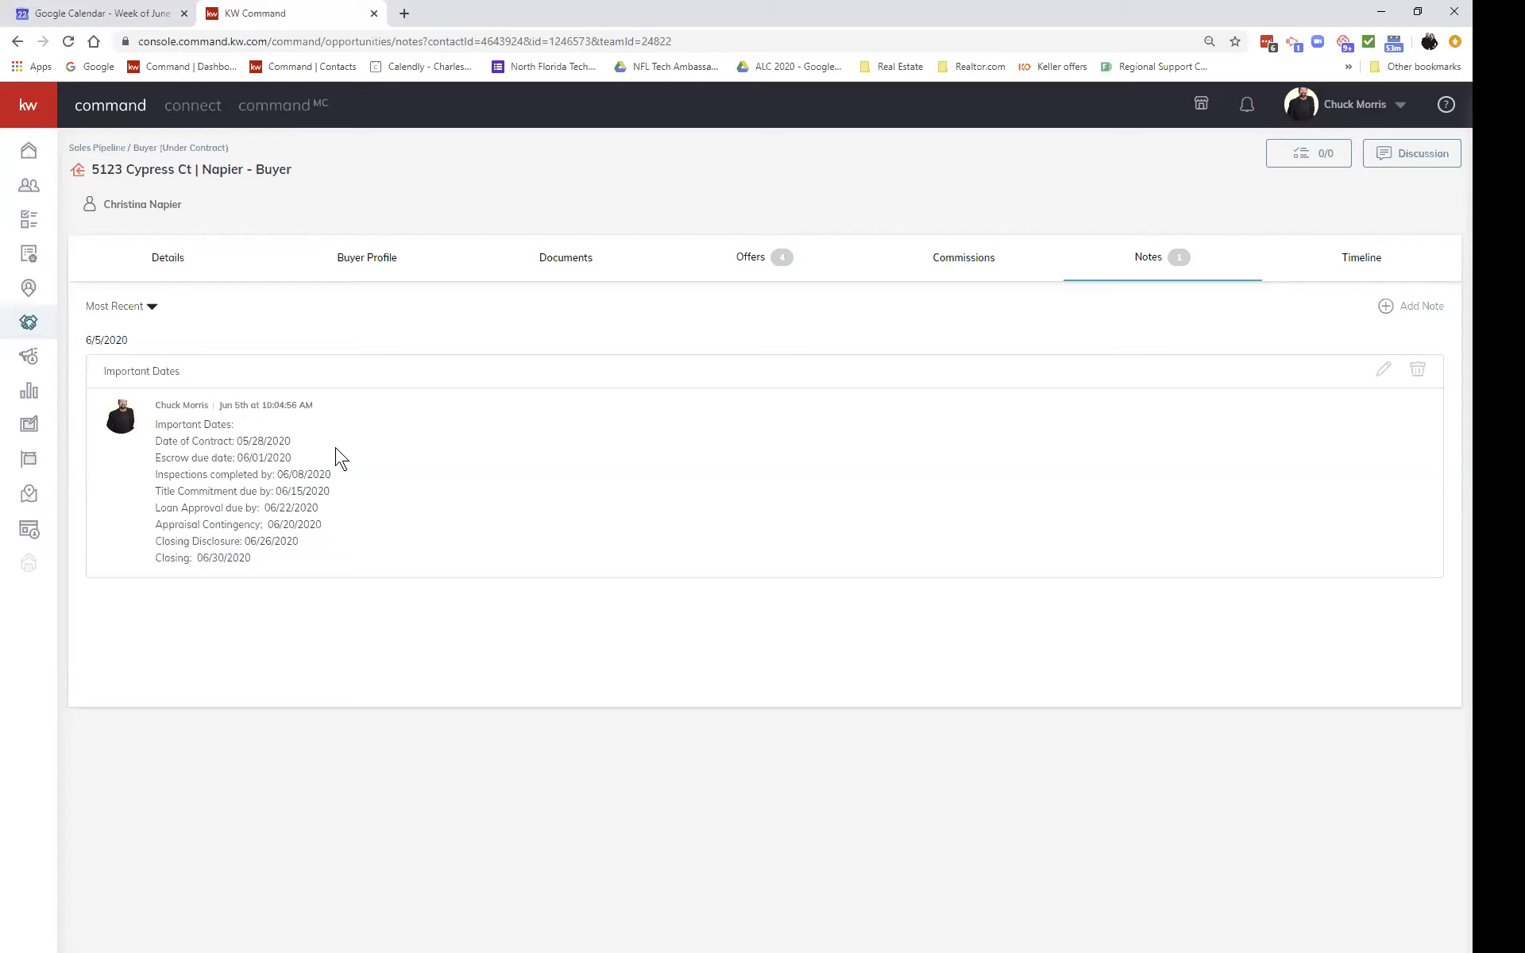
# Step: Check the Discussion thread, close it, and bring up the opportunity's Timeline activity log
pyautogui.click(1391, 158)
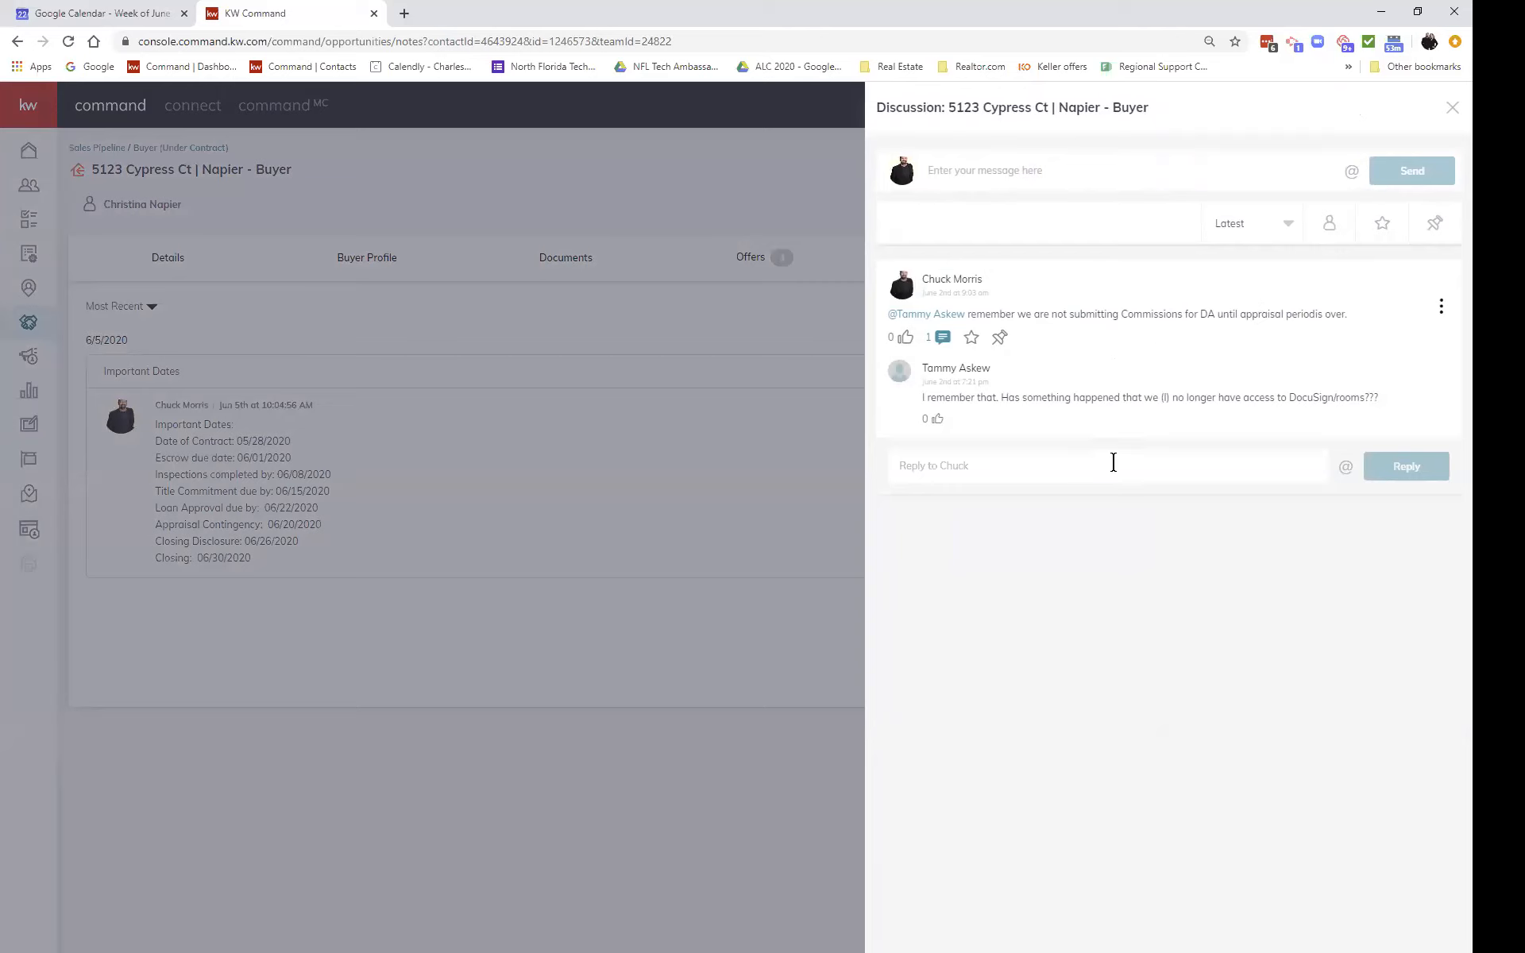
pyautogui.click(778, 563)
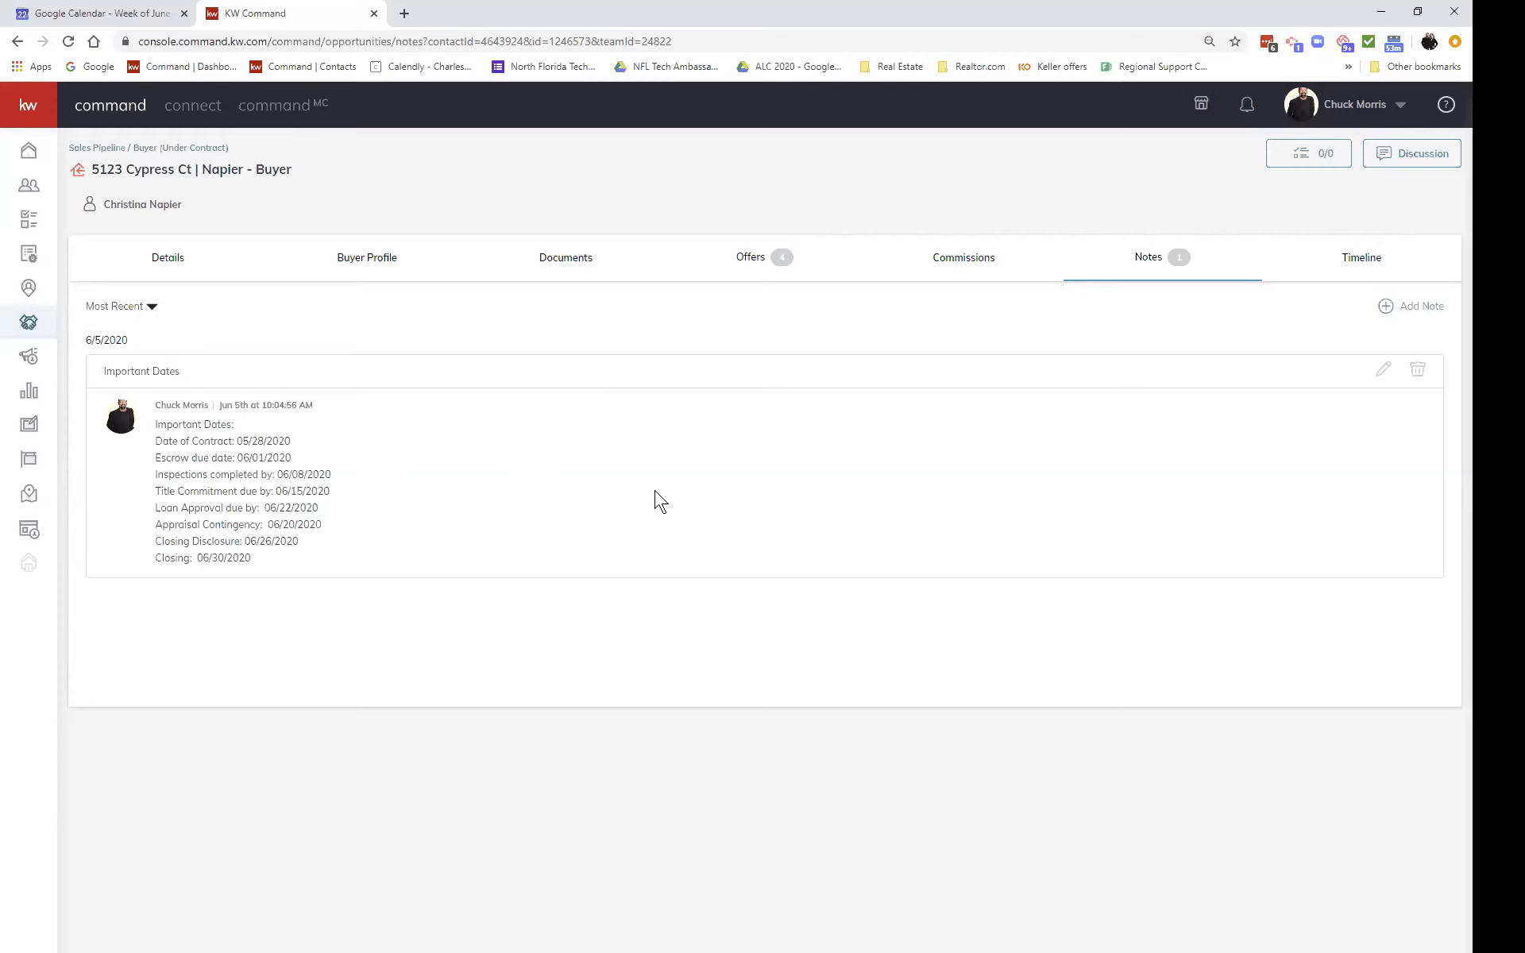
pyautogui.click(1359, 263)
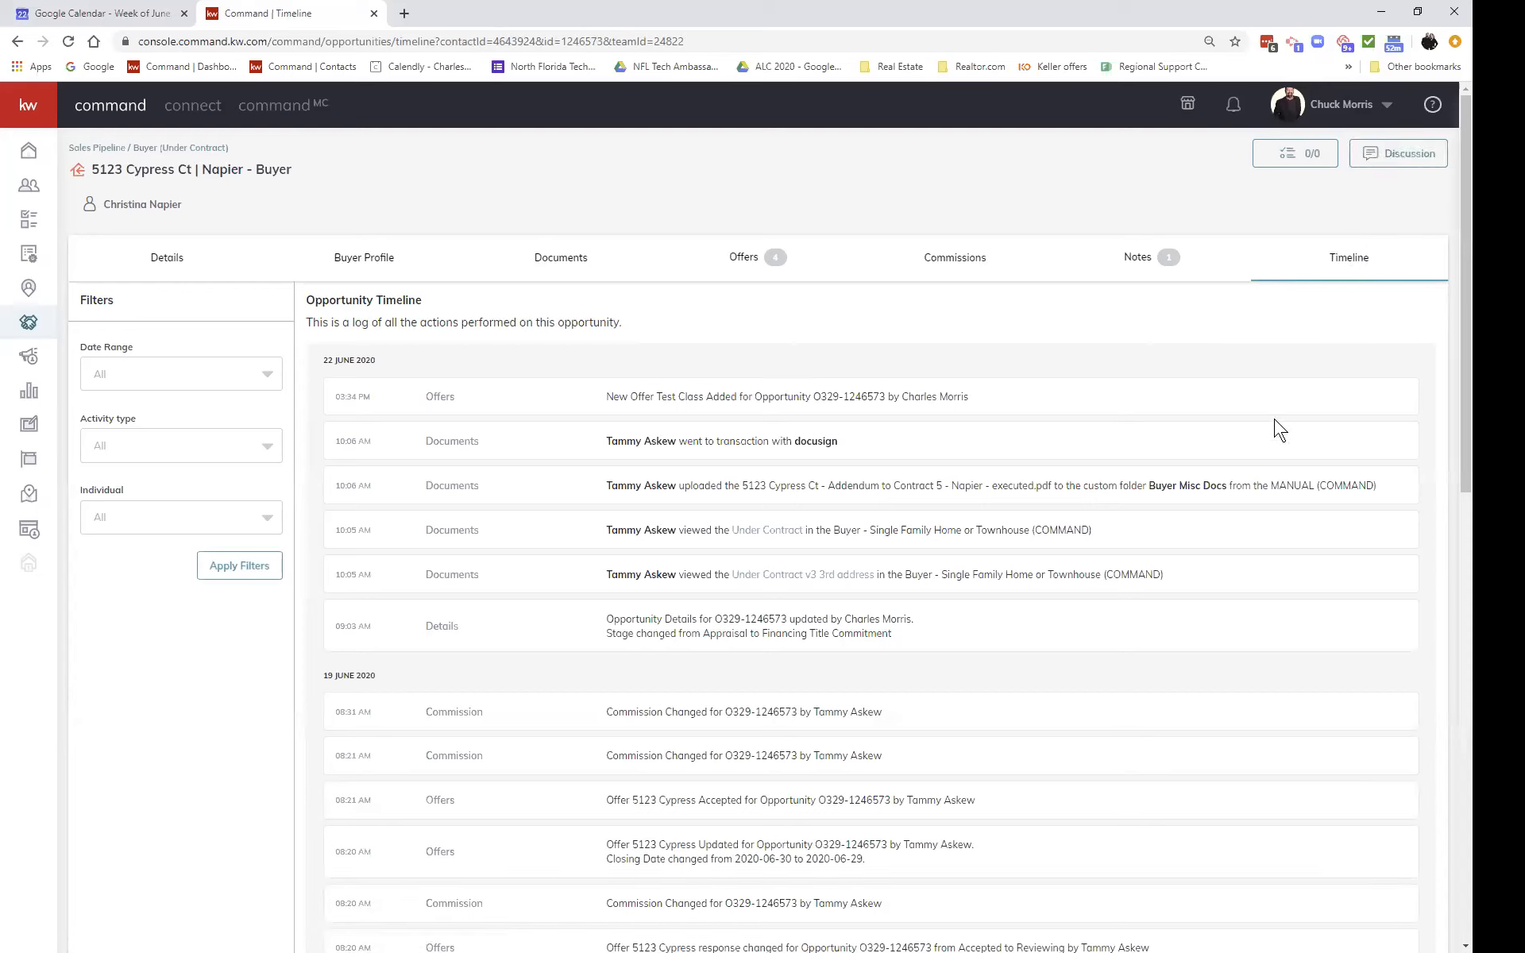
# Step: Scroll the Timeline to its earliest entry: 26 March 2020 creation and move to Active Showing
pyautogui.scroll(-20, 1279, 429)
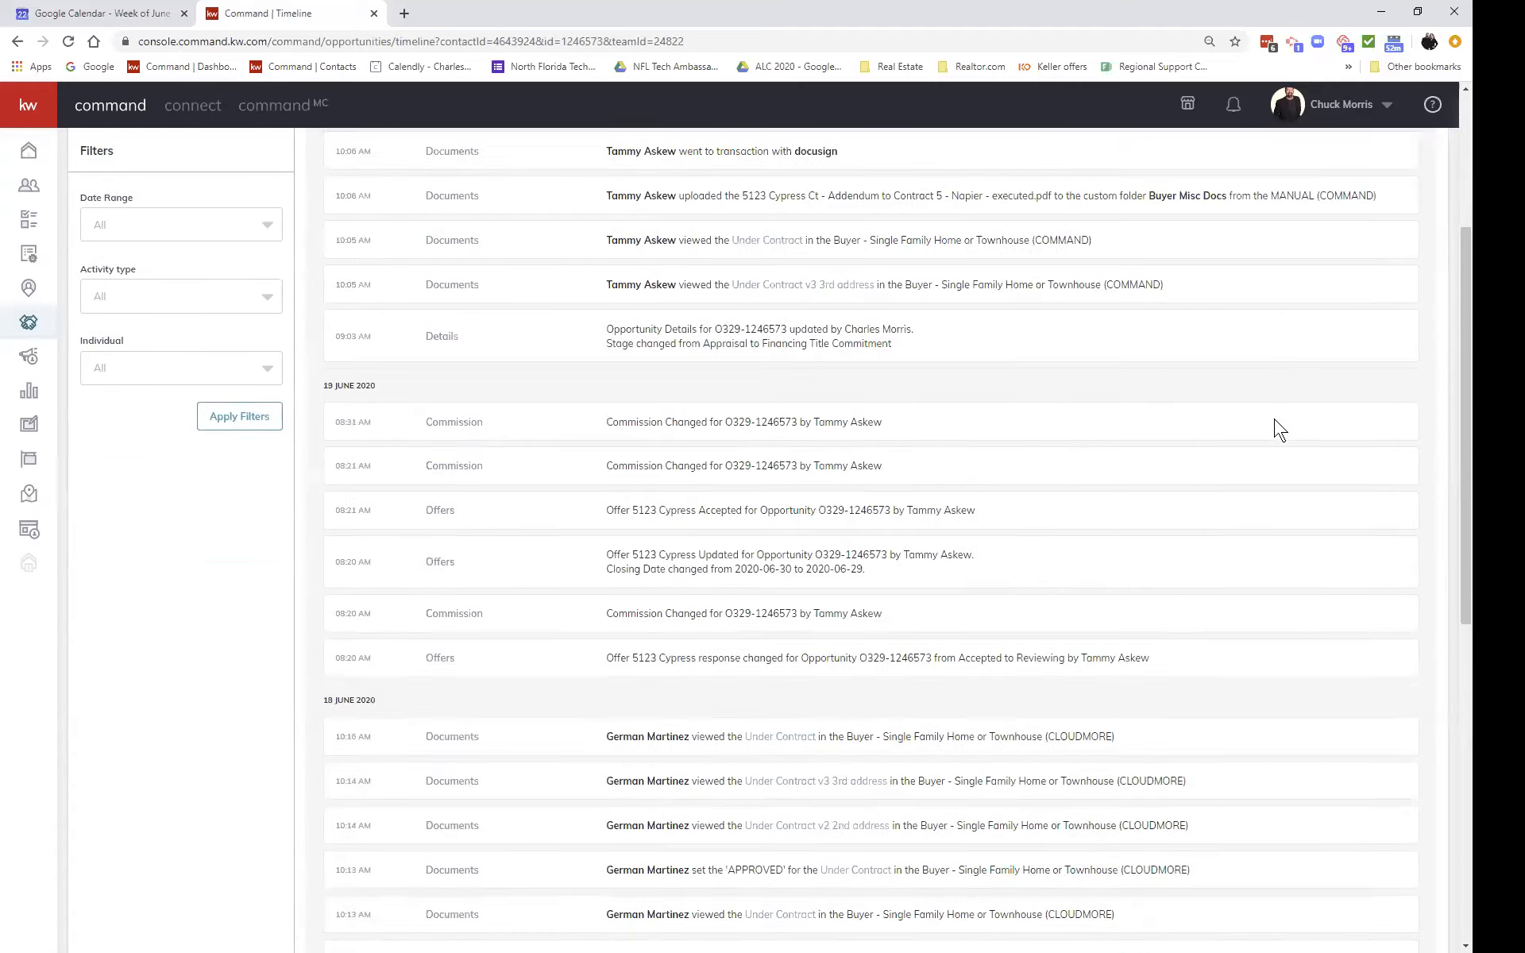
pyautogui.scroll(-20, 1280, 429)
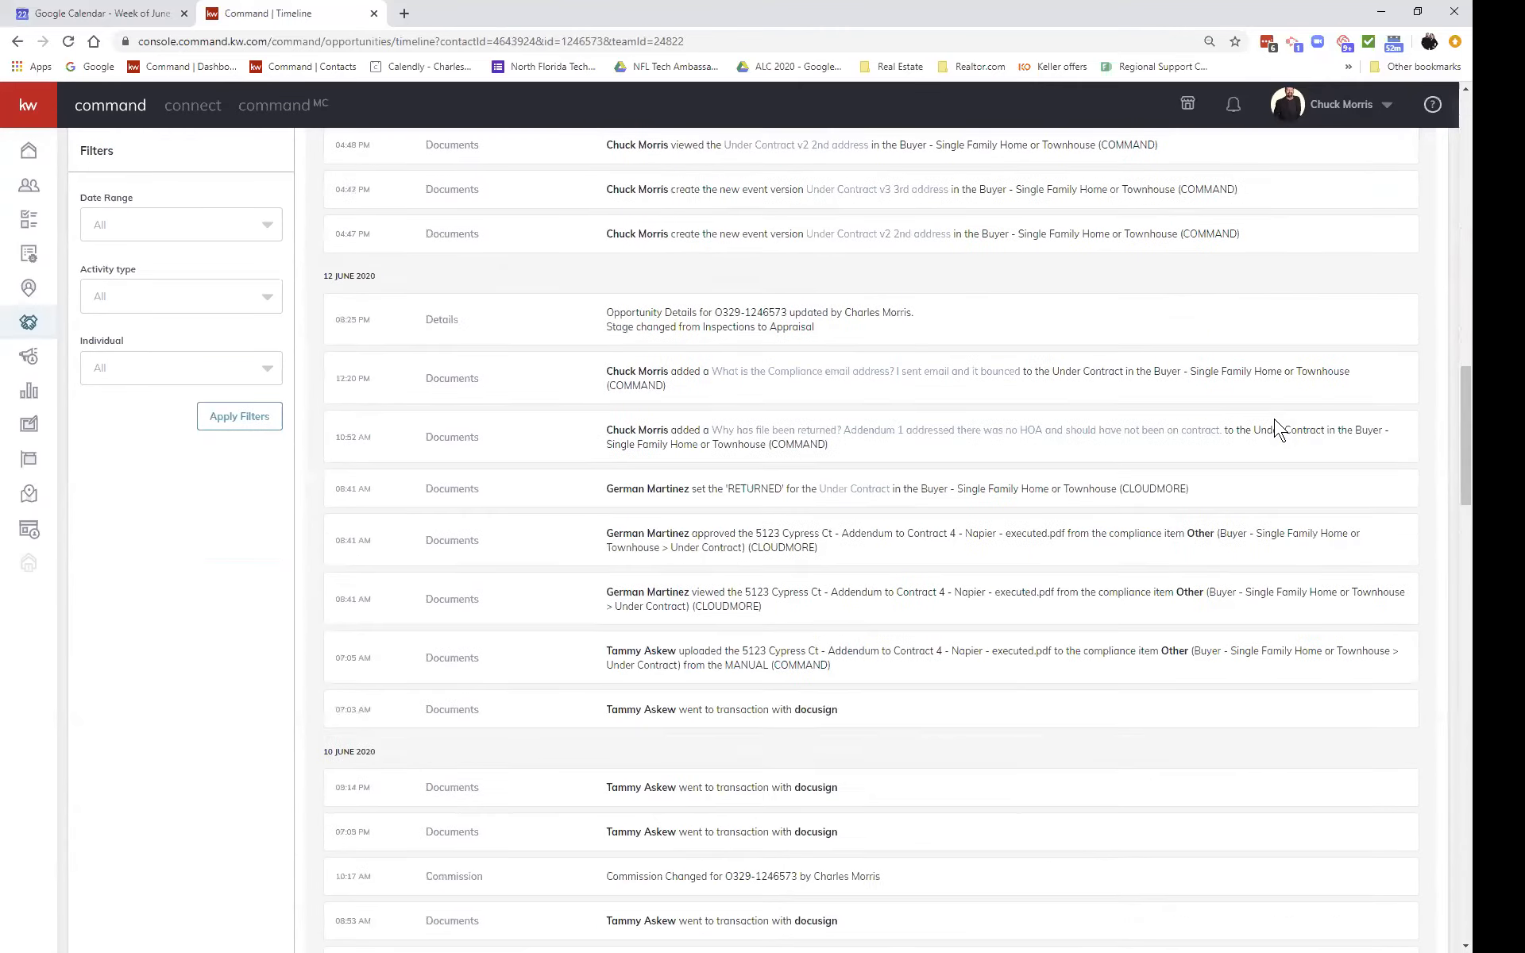
pyautogui.scroll(-20, 1280, 429)
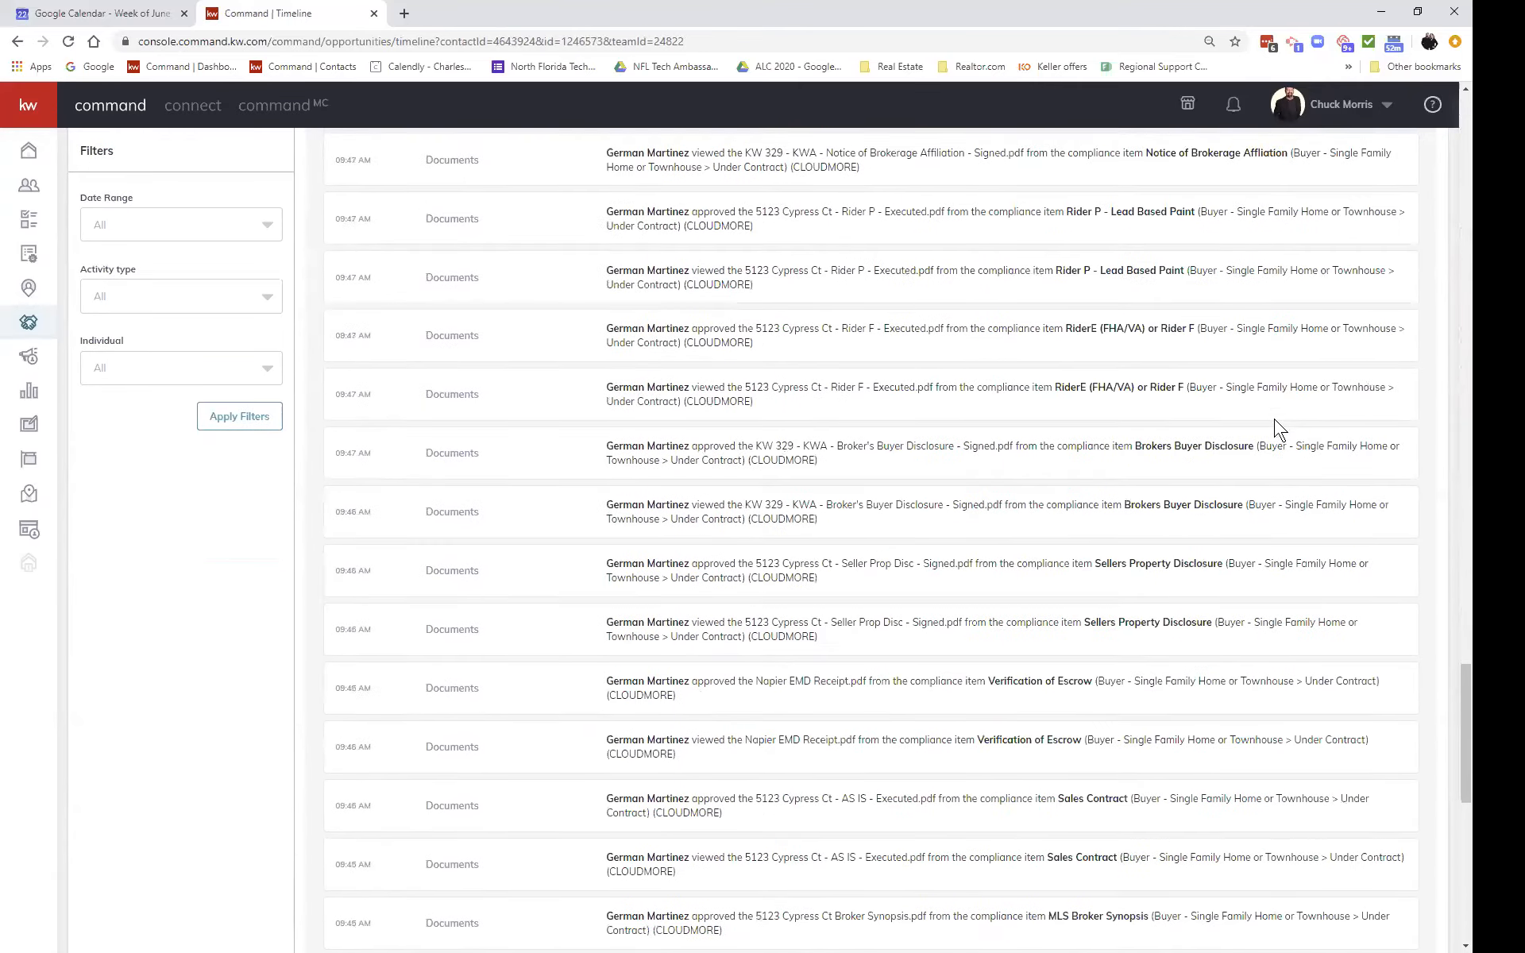
pyautogui.scroll(-20, 1280, 430)
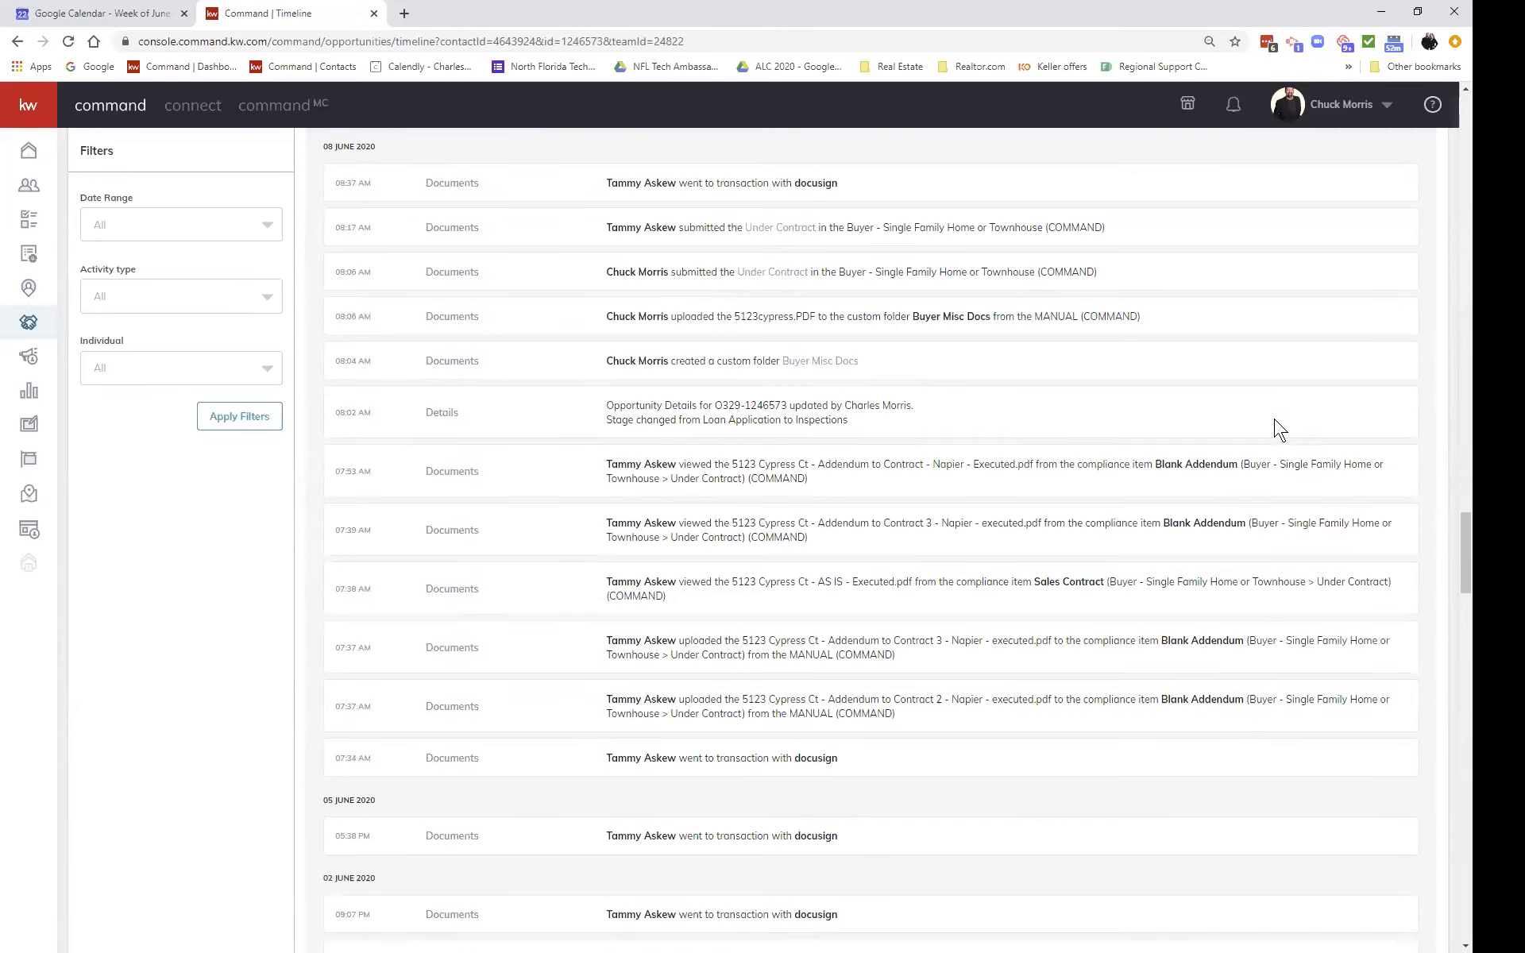
pyautogui.scroll(-20, 1280, 430)
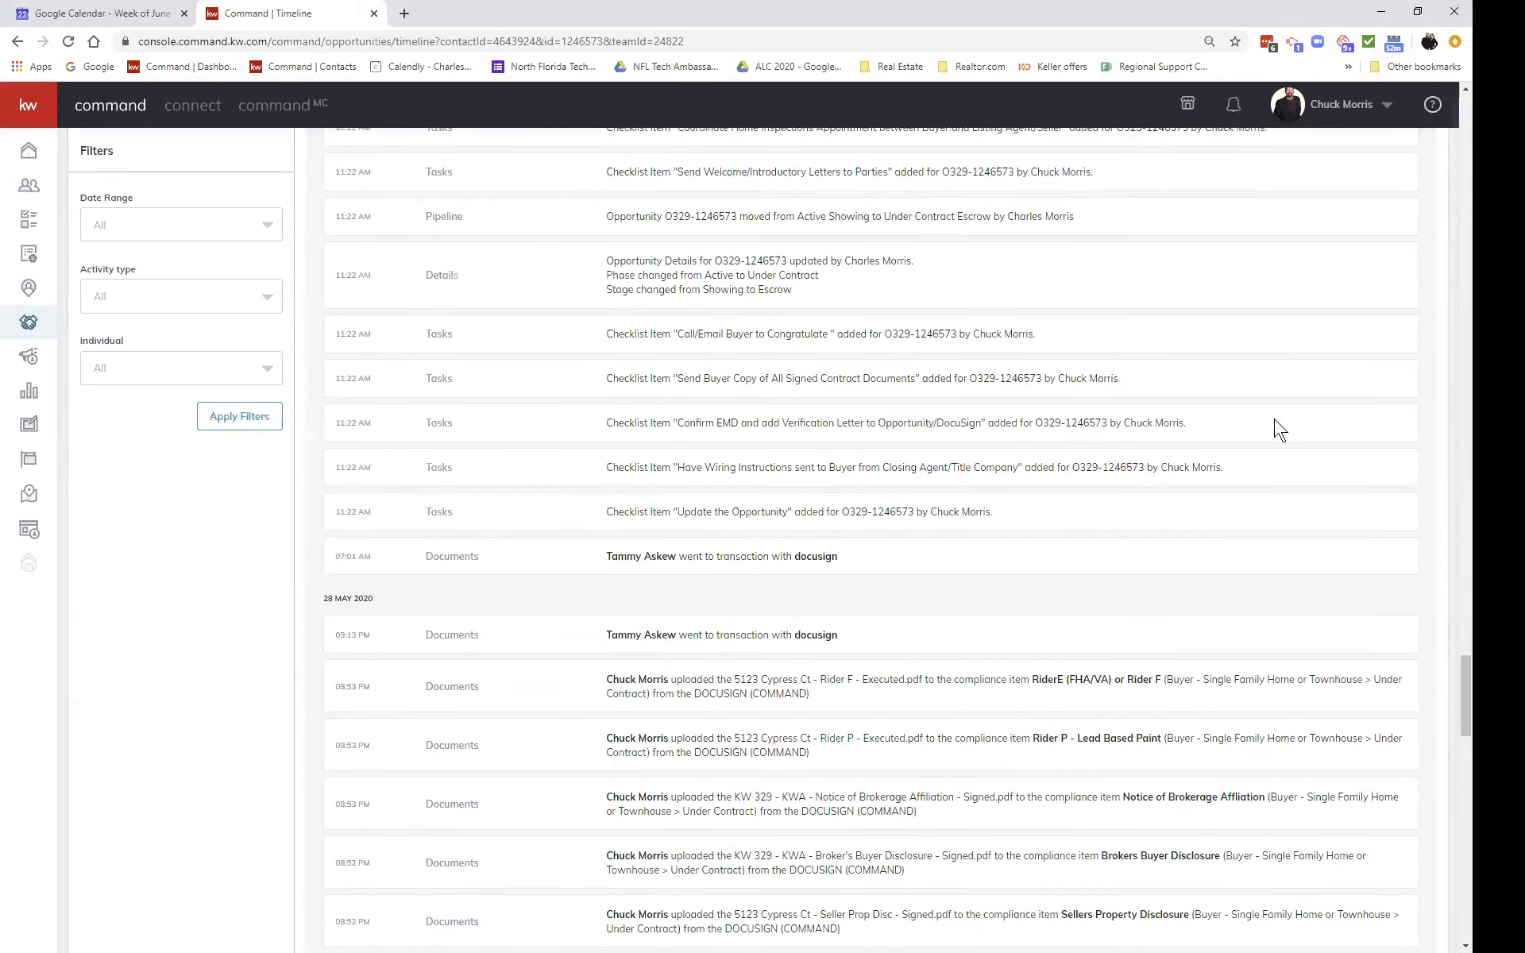
pyautogui.scroll(-10, 1280, 430)
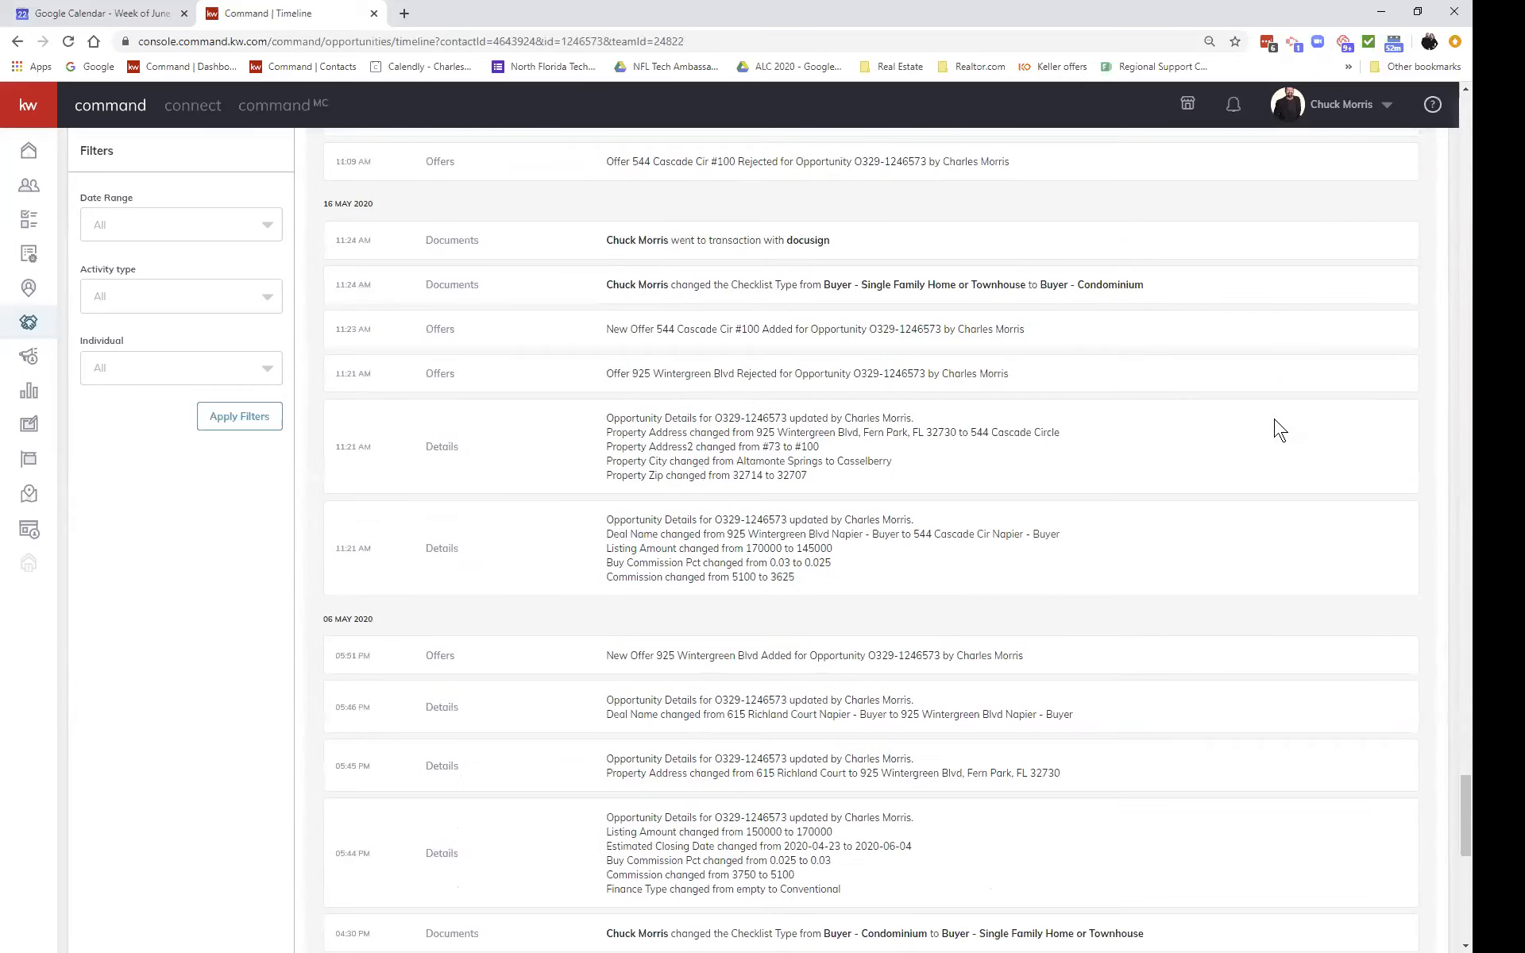
pyautogui.scroll(-5, 1280, 430)
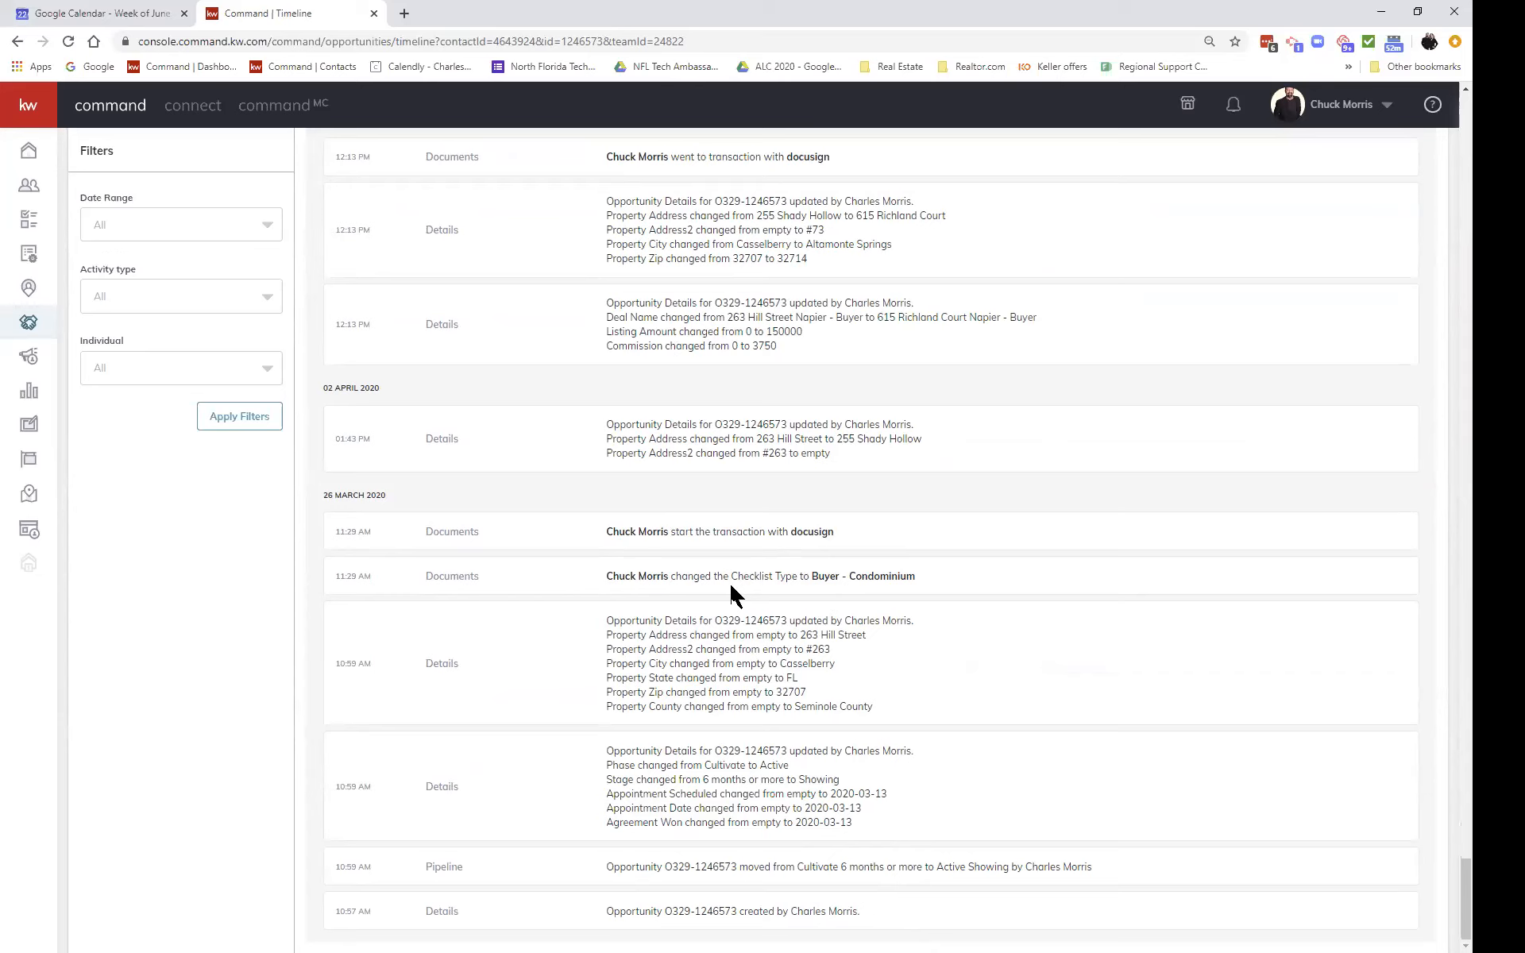
# Step: Read the Timeline upward to the 22 June 2020 change from Appraisal to Financing Title Commitment
pyautogui.scroll(4, 731, 592)
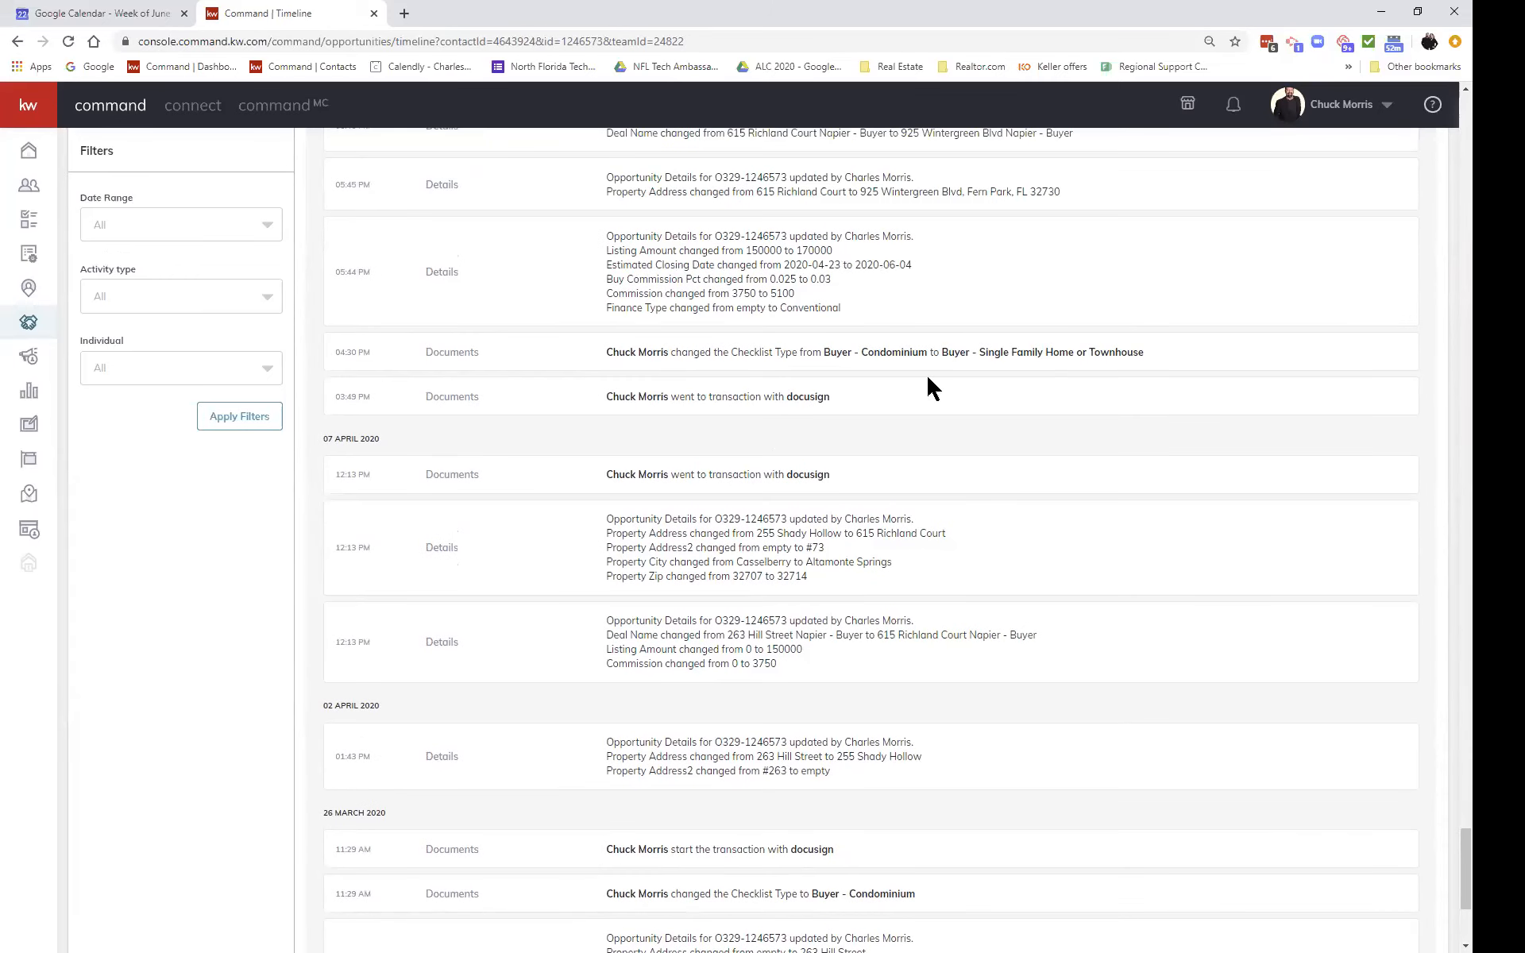
pyautogui.scroll(1, 926, 374)
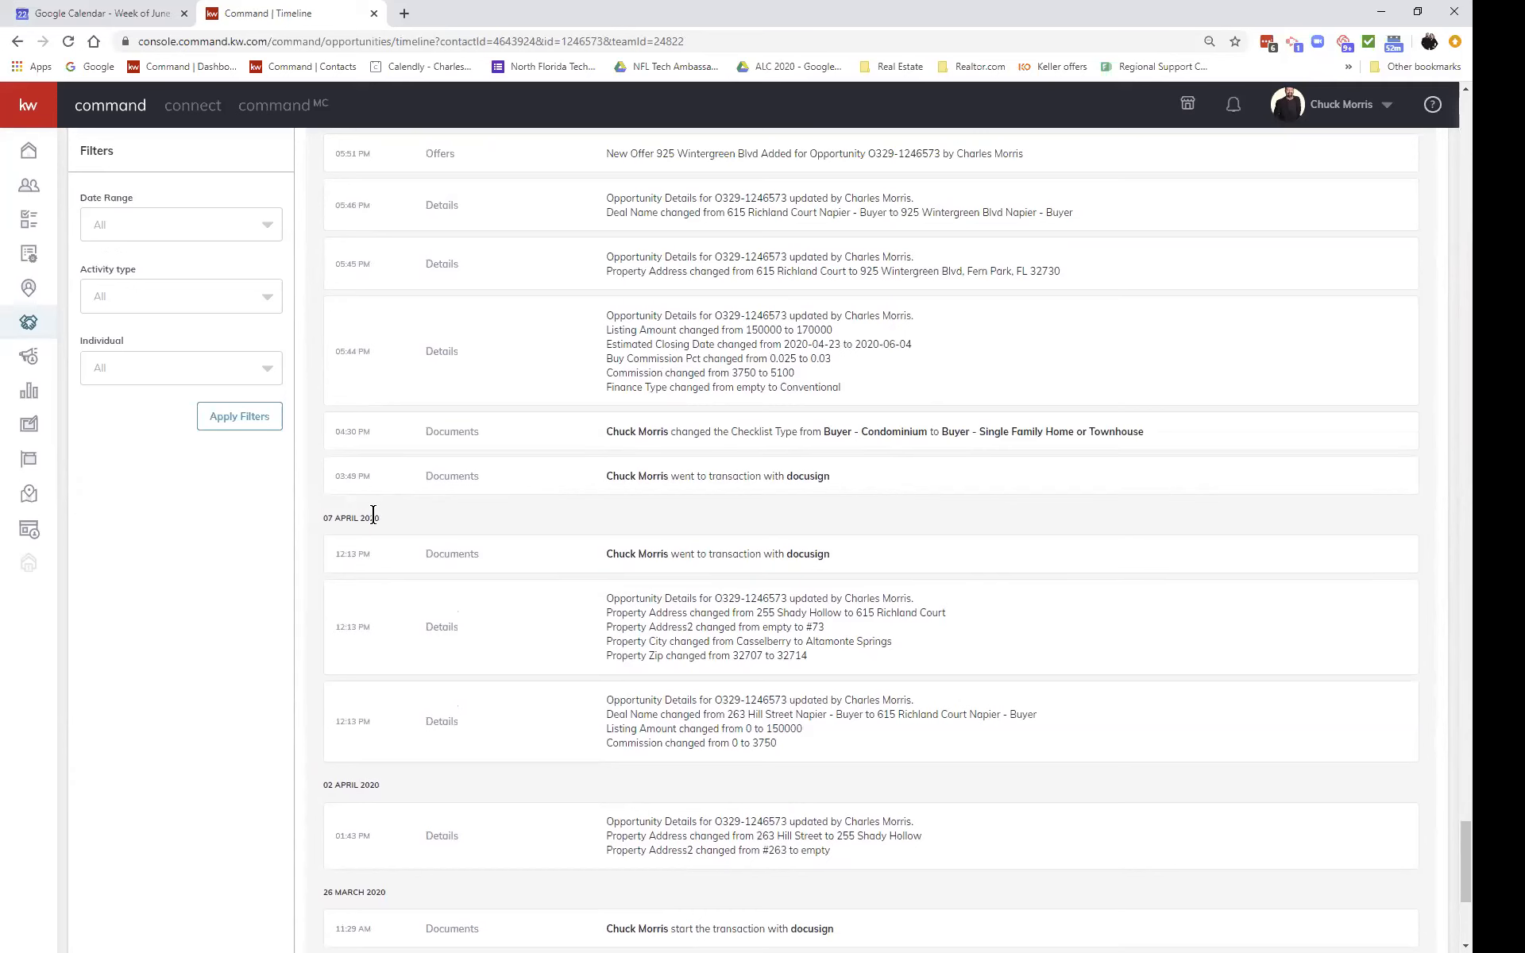
pyautogui.scroll(1, 596, 513)
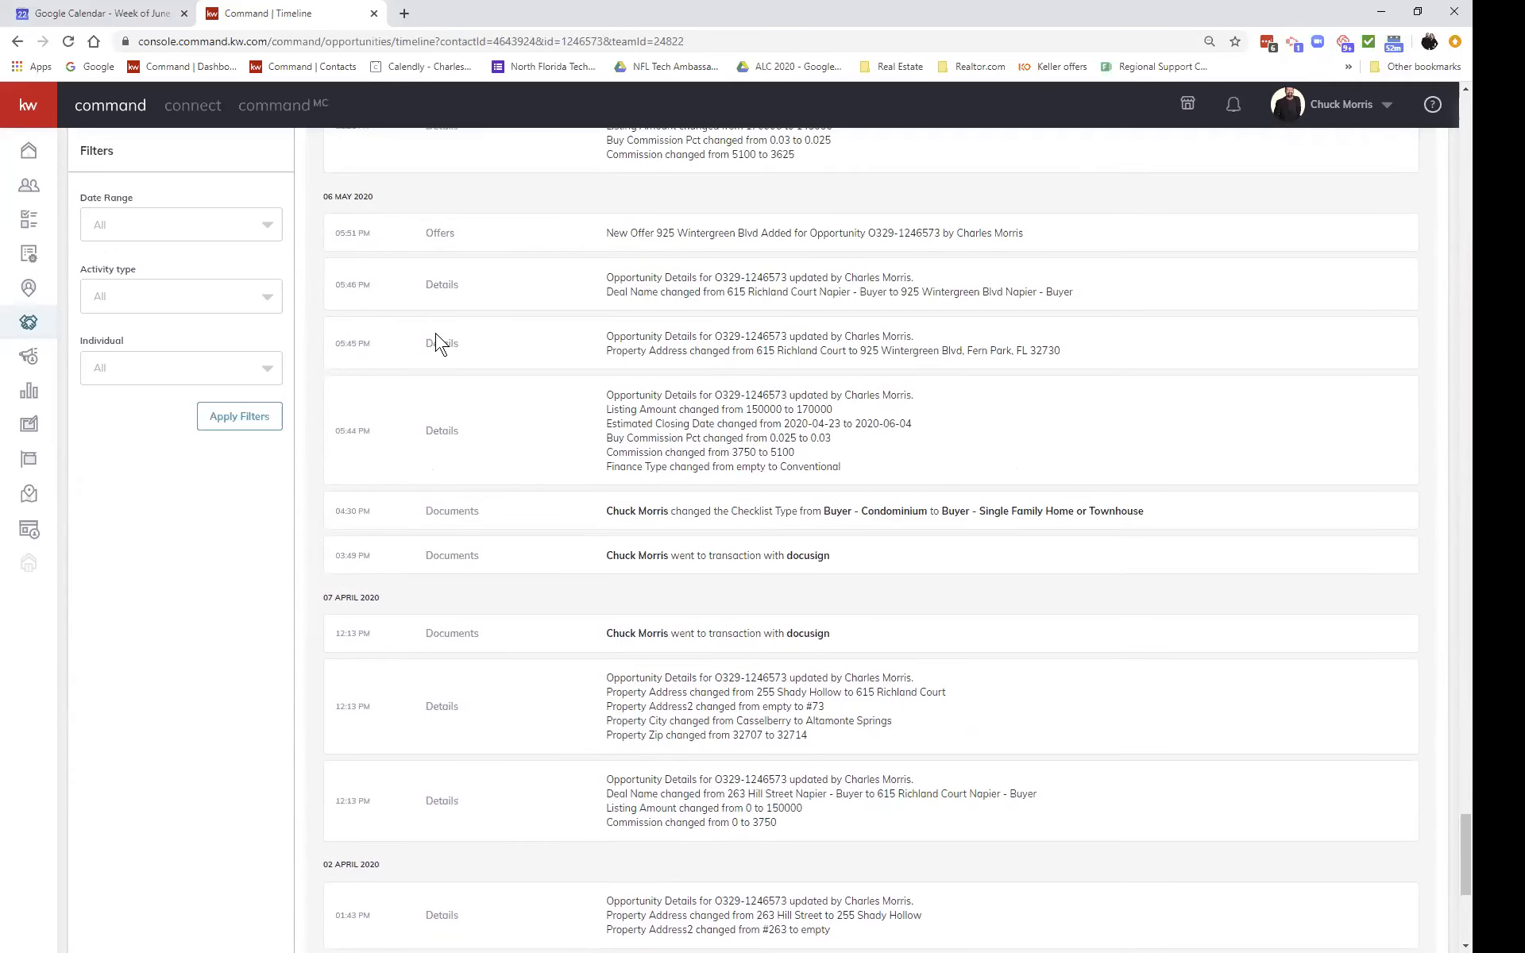
pyautogui.scroll(-6, 612, 497)
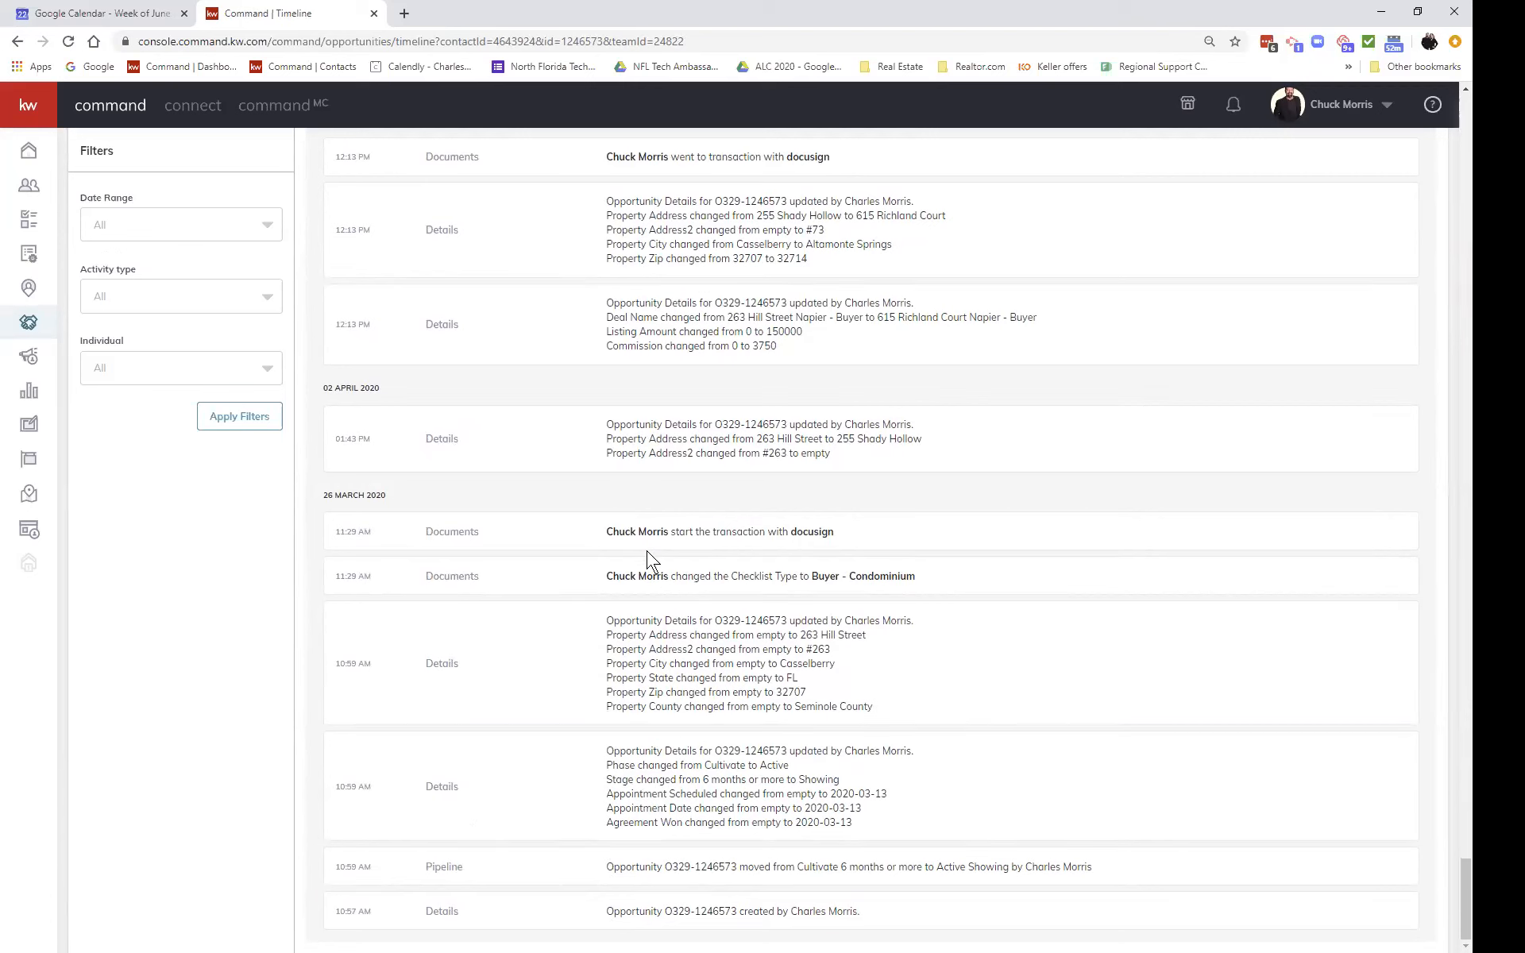
pyautogui.scroll(2, 680, 465)
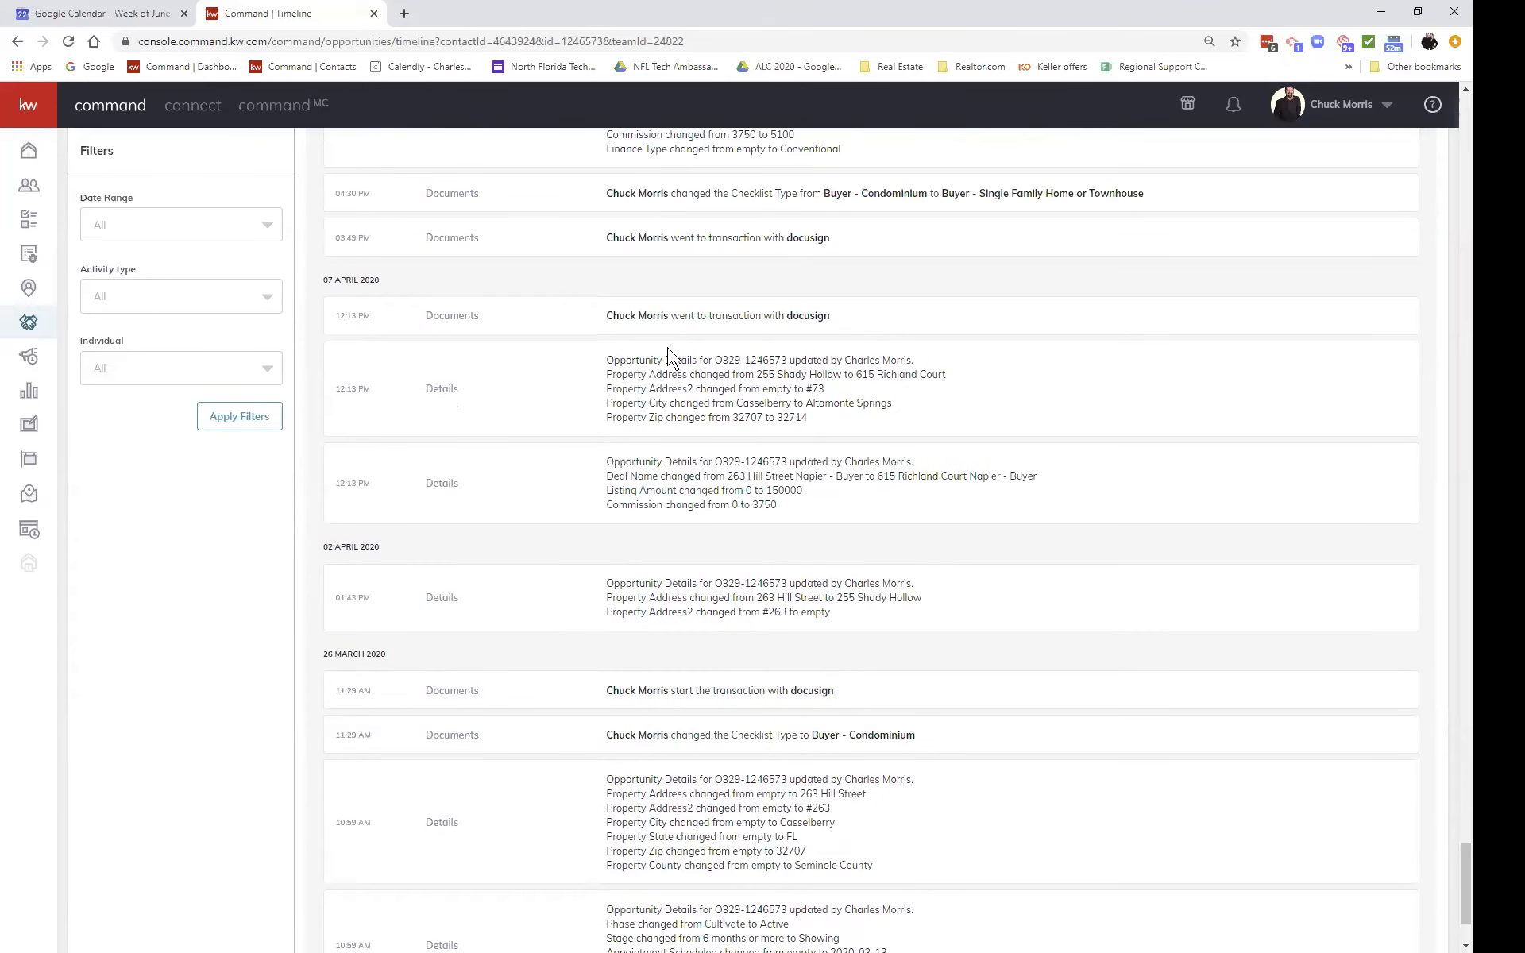
pyautogui.scroll(4, 671, 381)
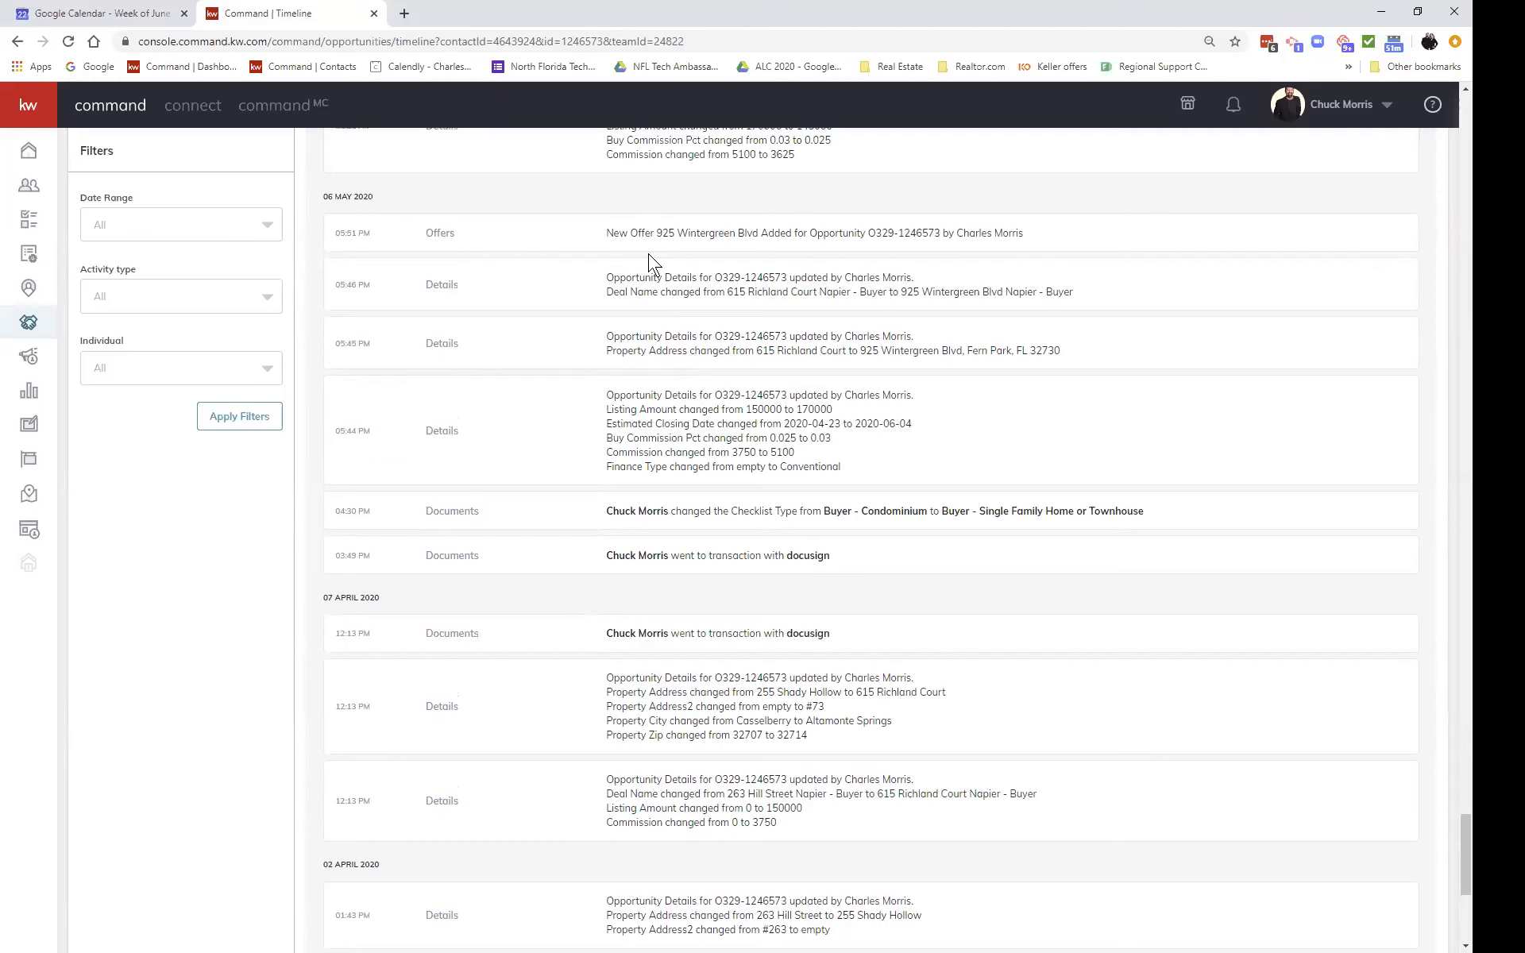
pyautogui.scroll(8, 648, 258)
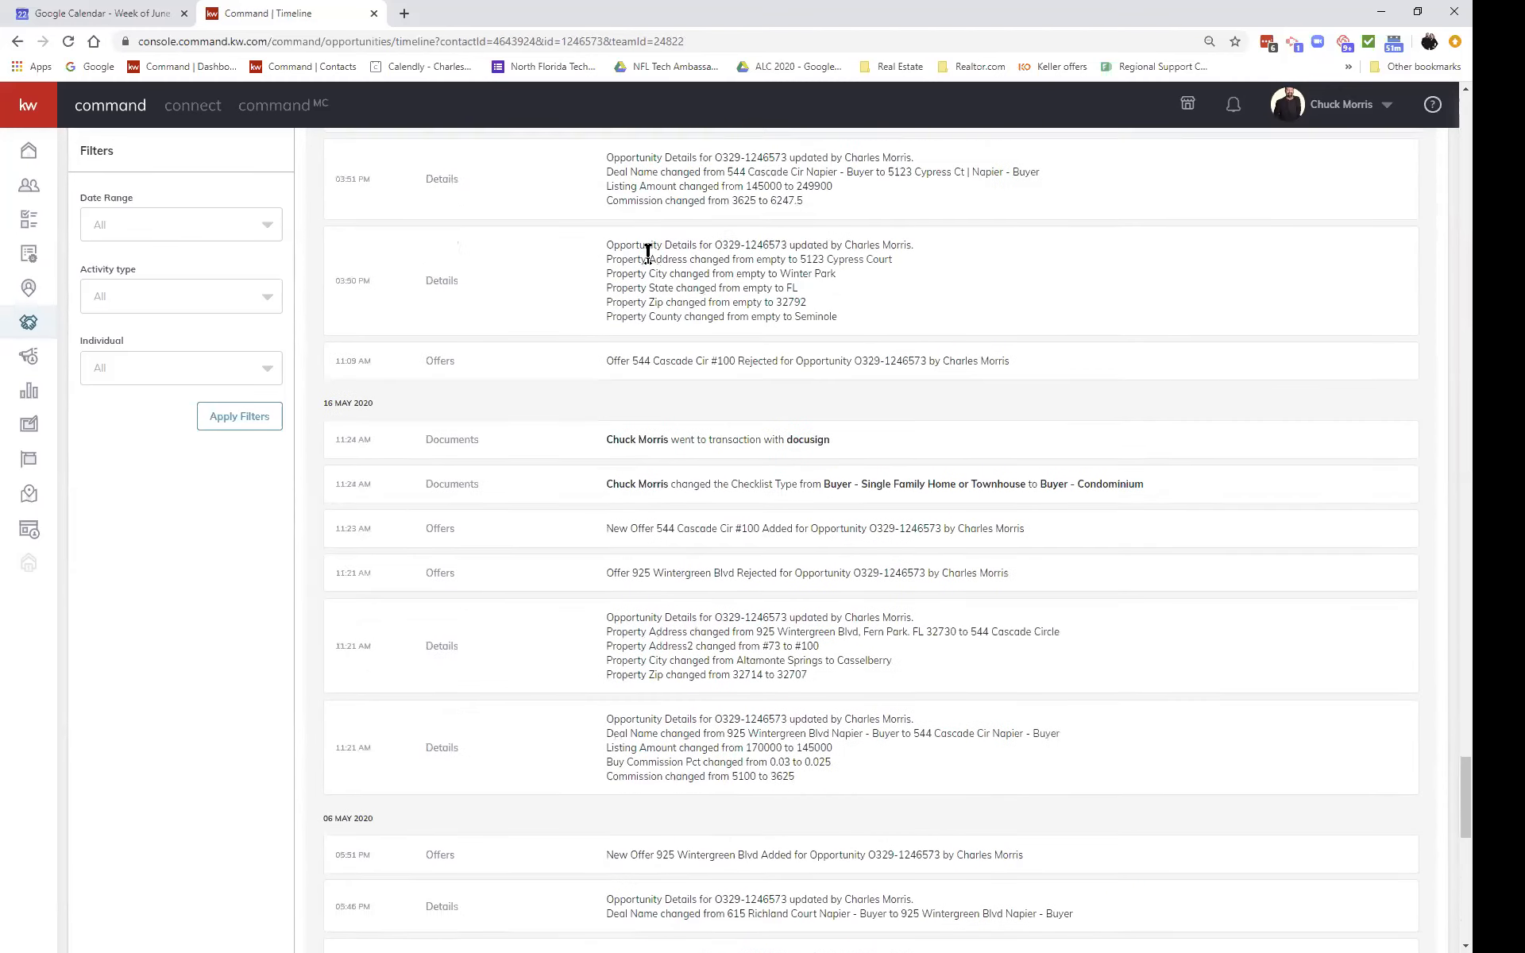
pyautogui.scroll(5, 649, 252)
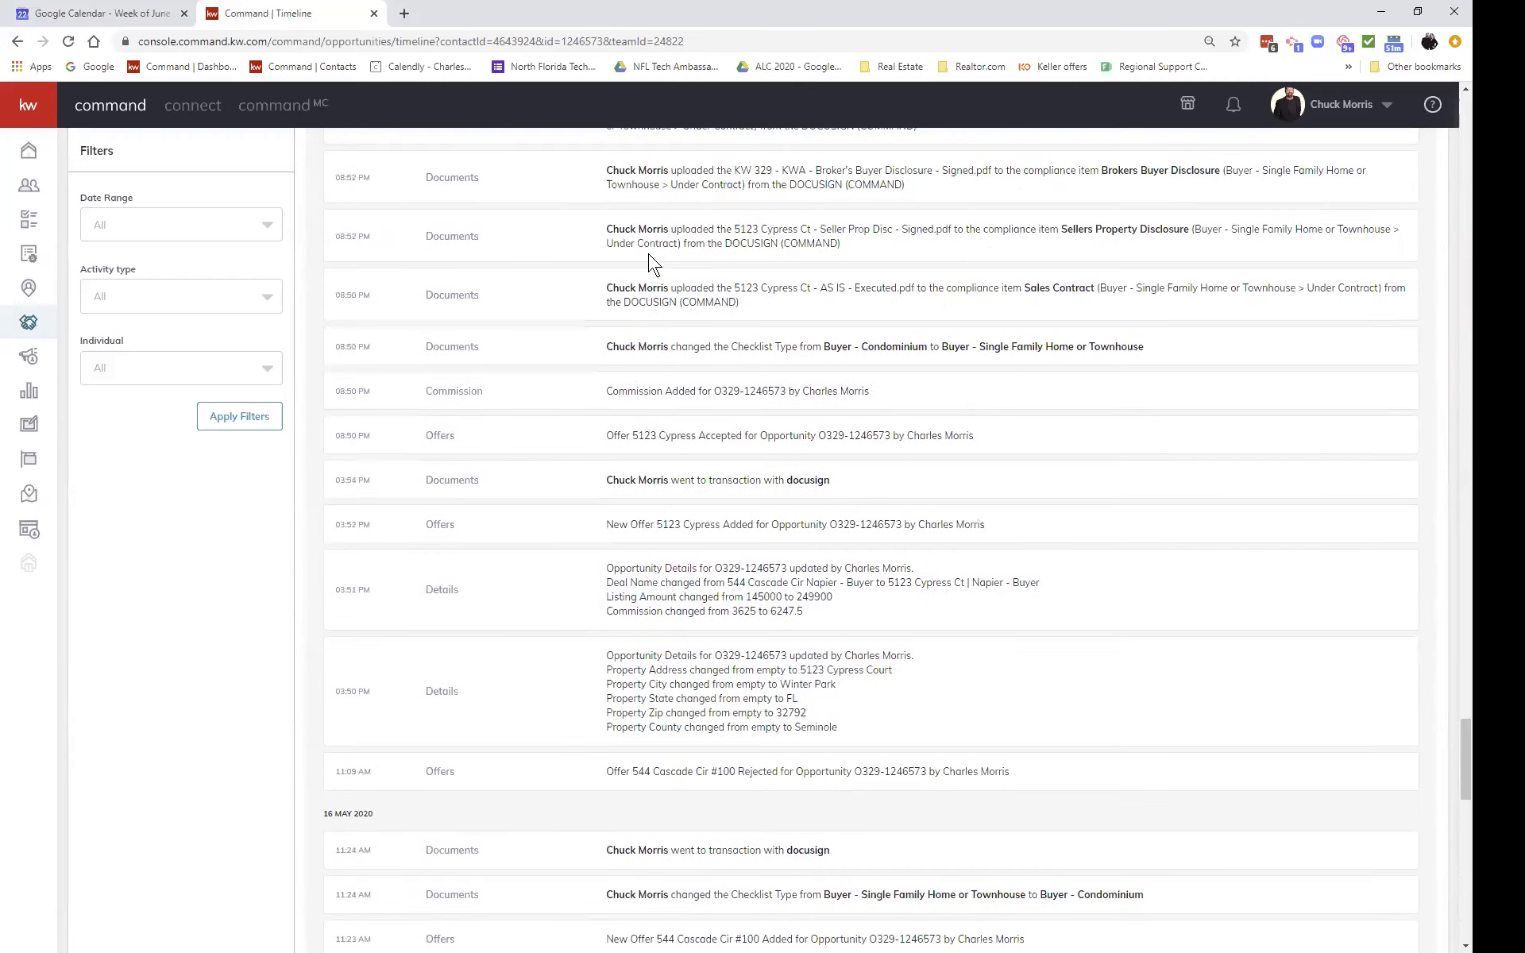
pyautogui.scroll(4, 650, 263)
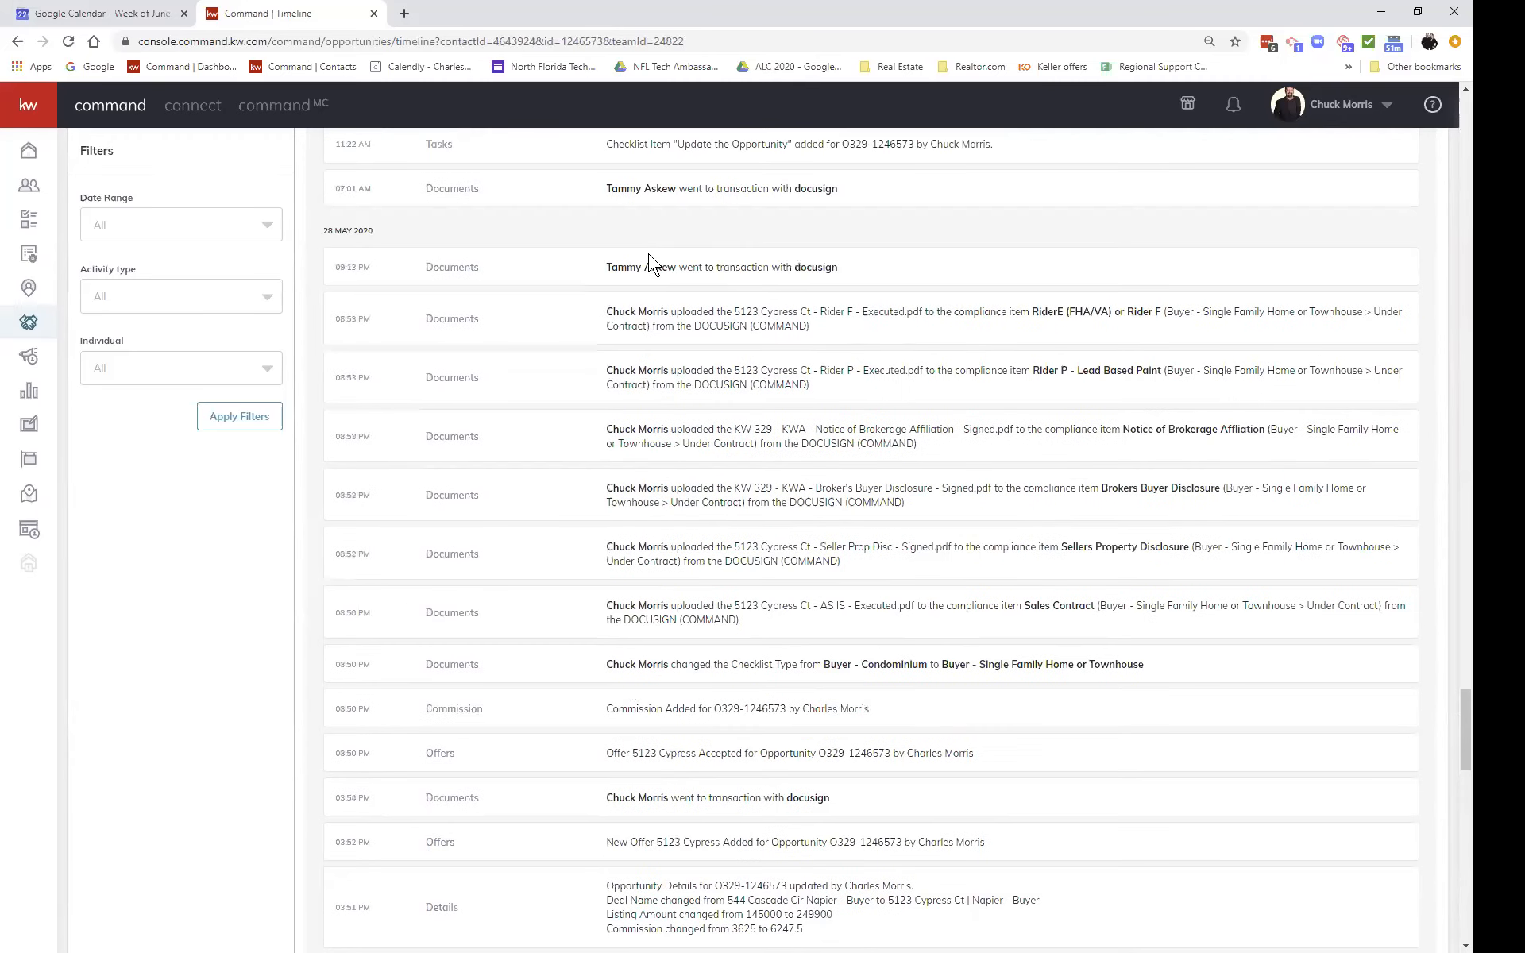
pyautogui.scroll(6, 649, 261)
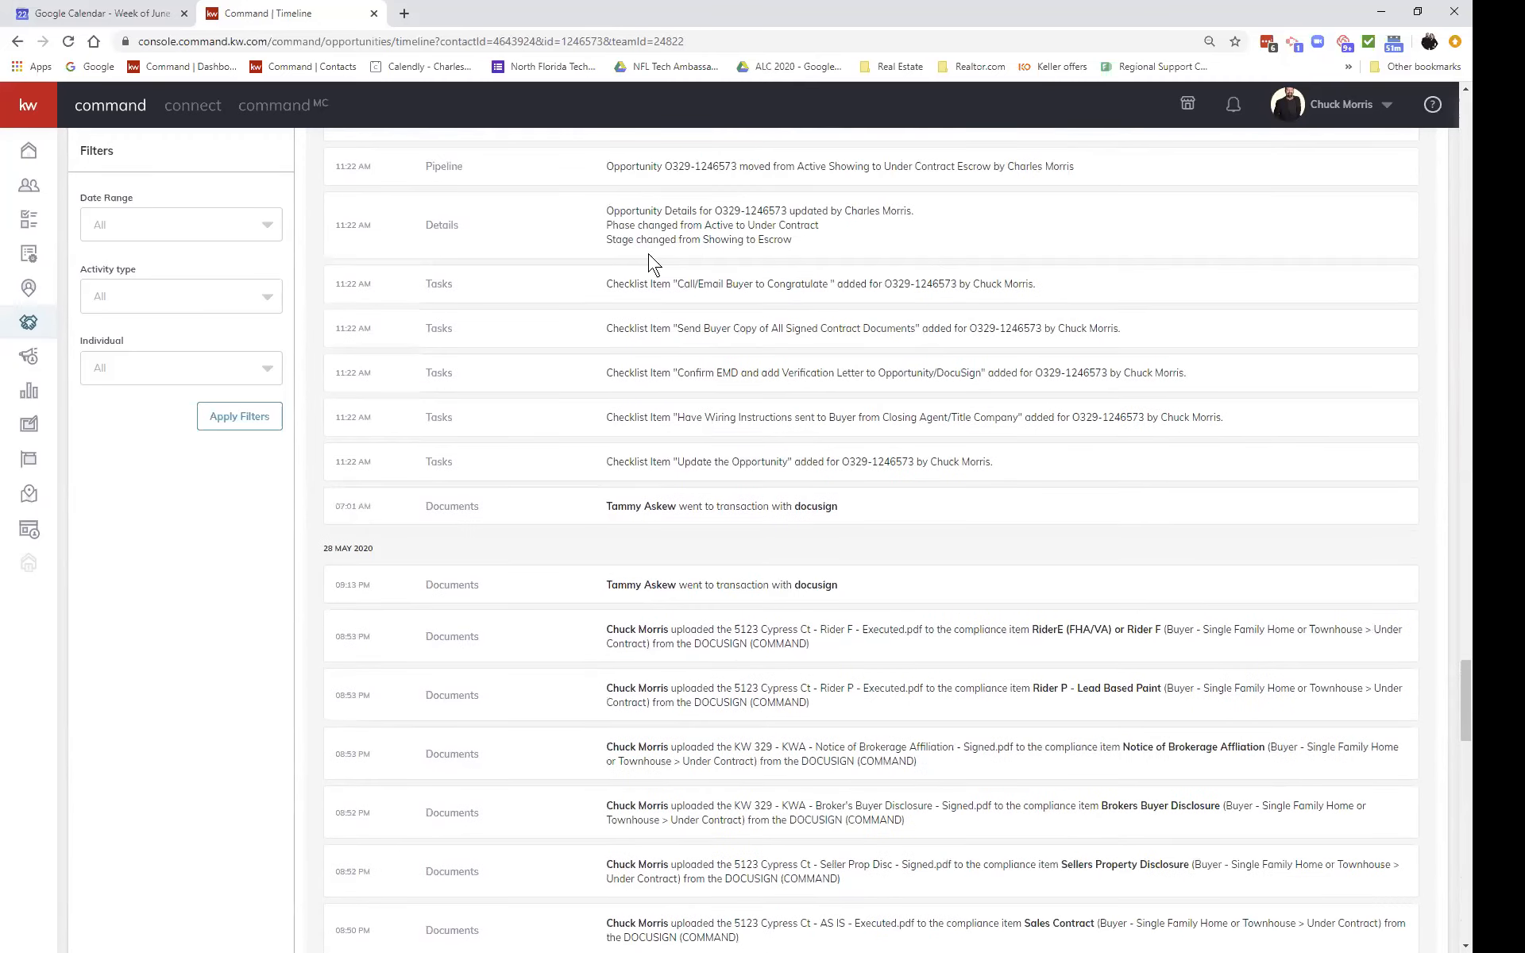
pyautogui.scroll(2, 648, 262)
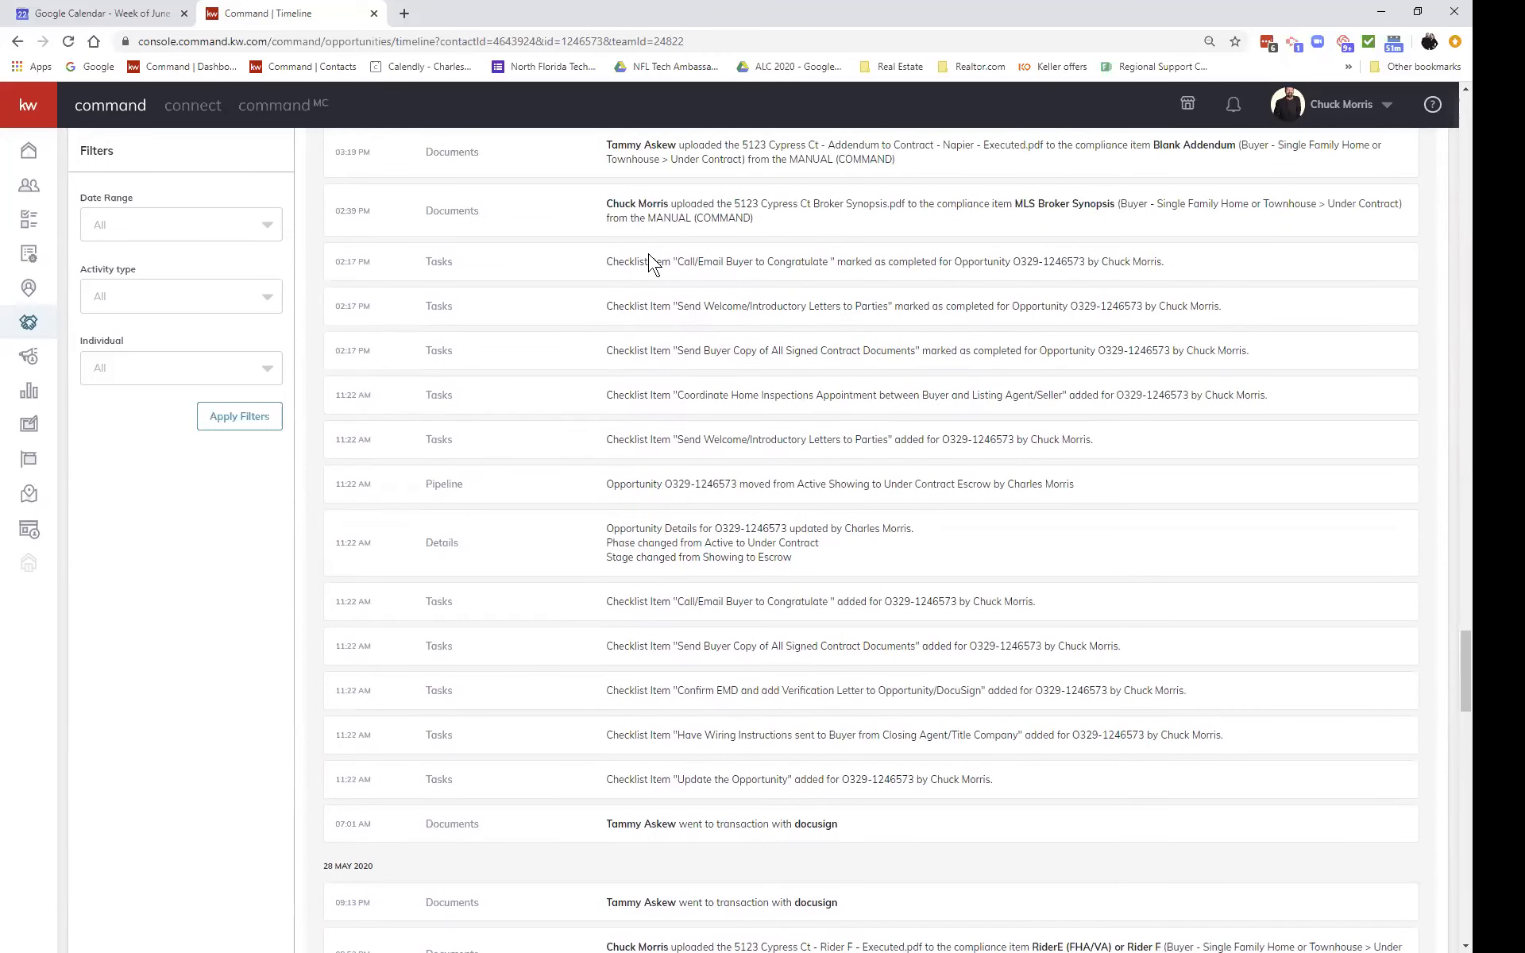
pyautogui.scroll(-3, 650, 262)
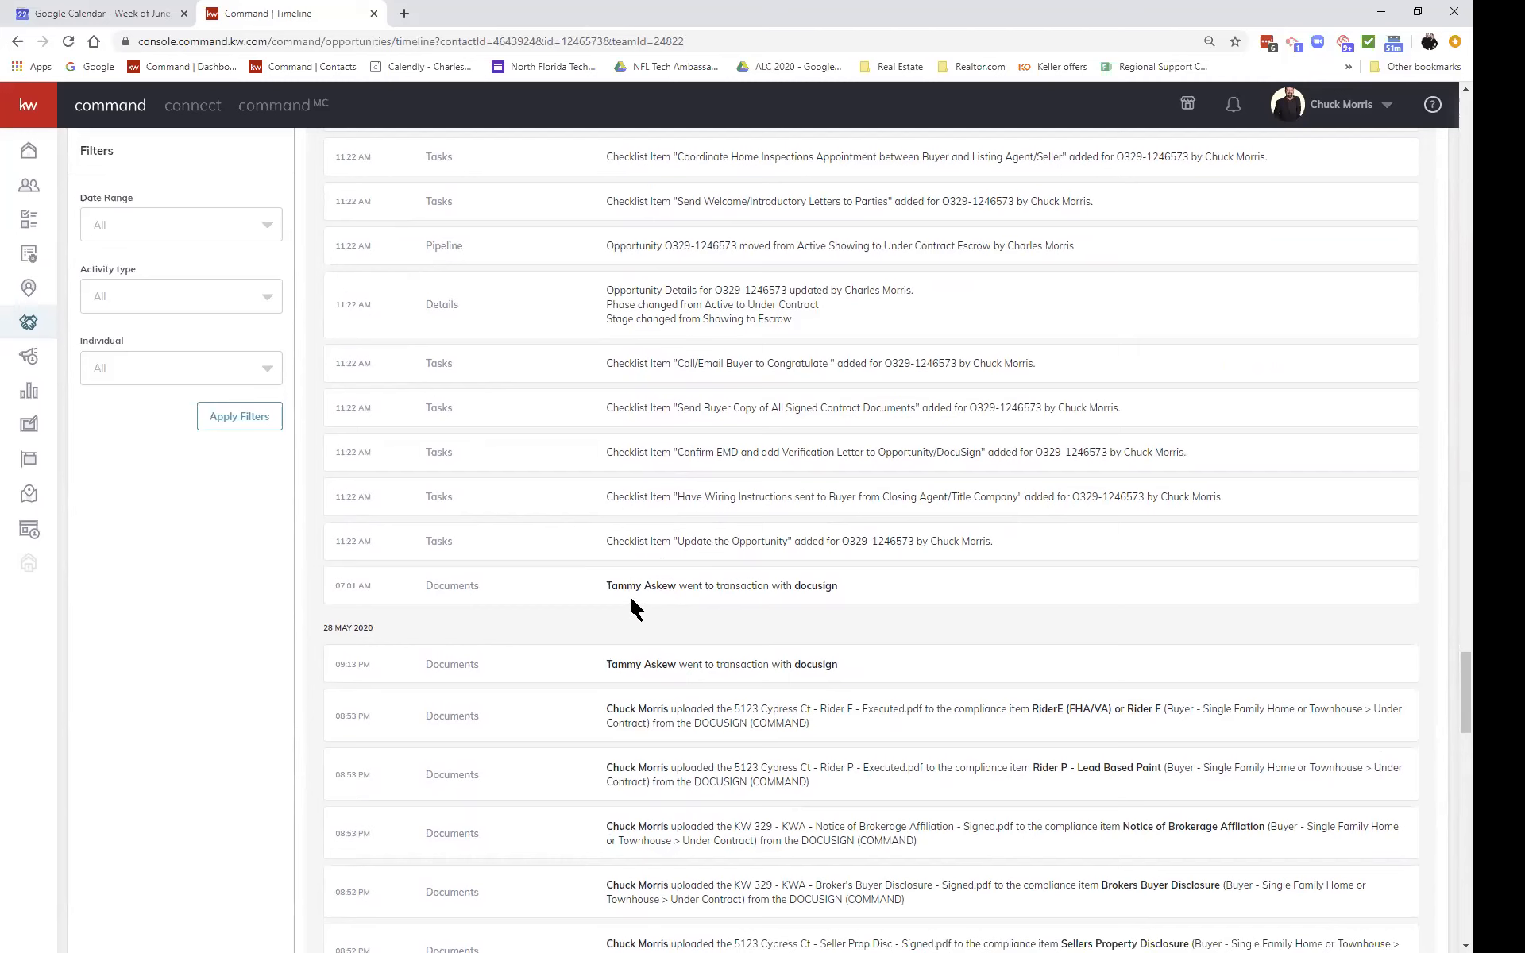
pyautogui.scroll(-6, 636, 608)
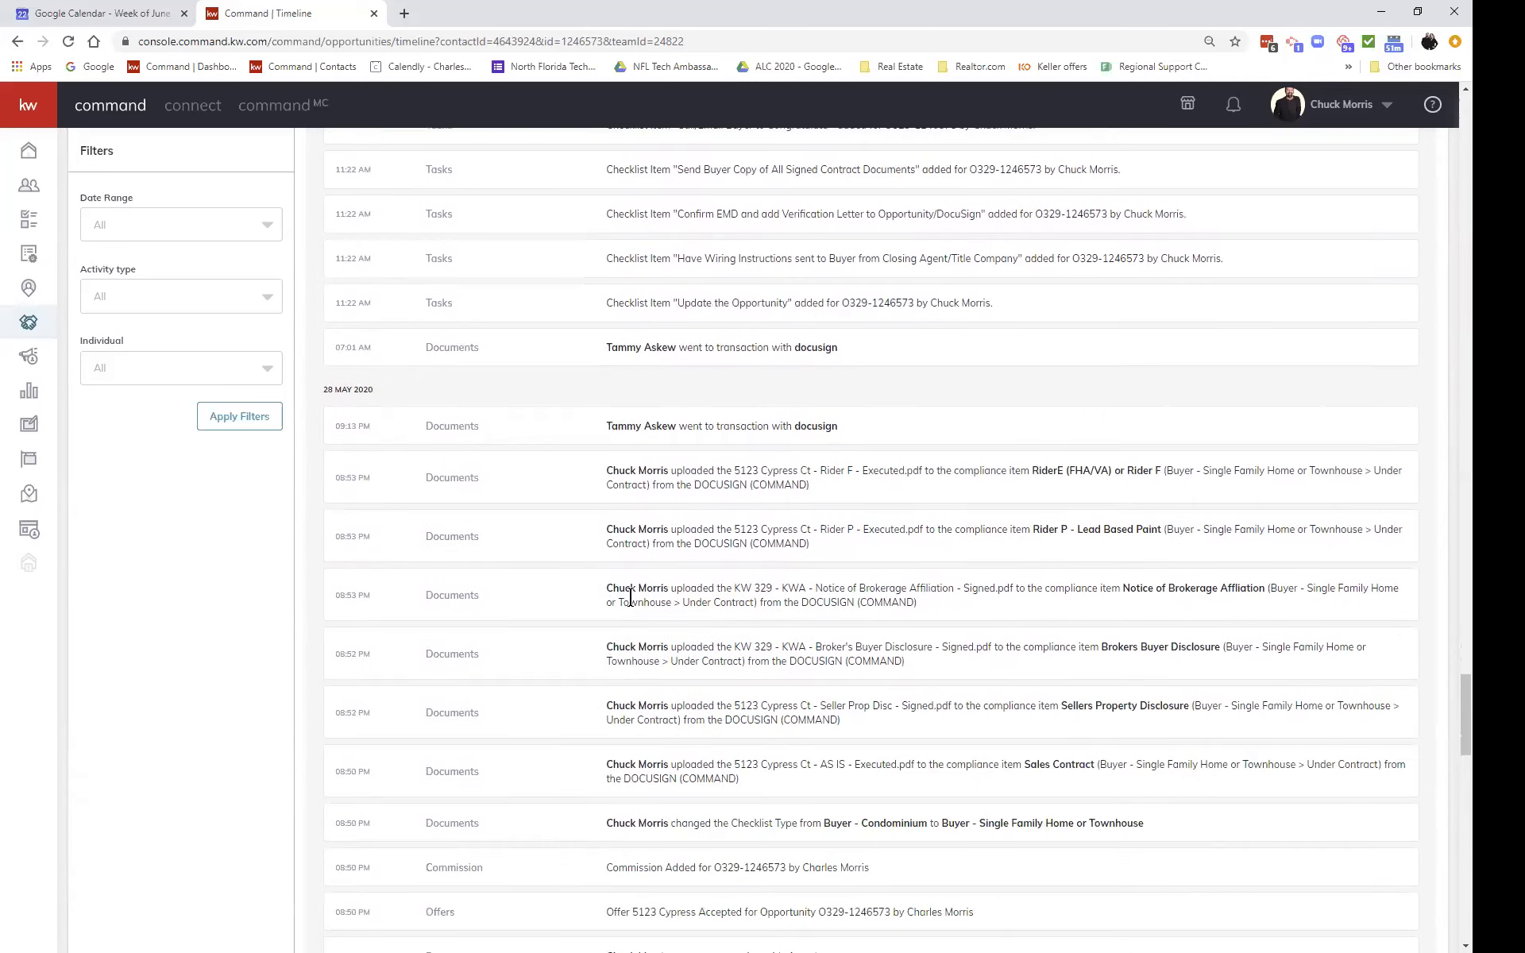
pyautogui.scroll(-8, 631, 600)
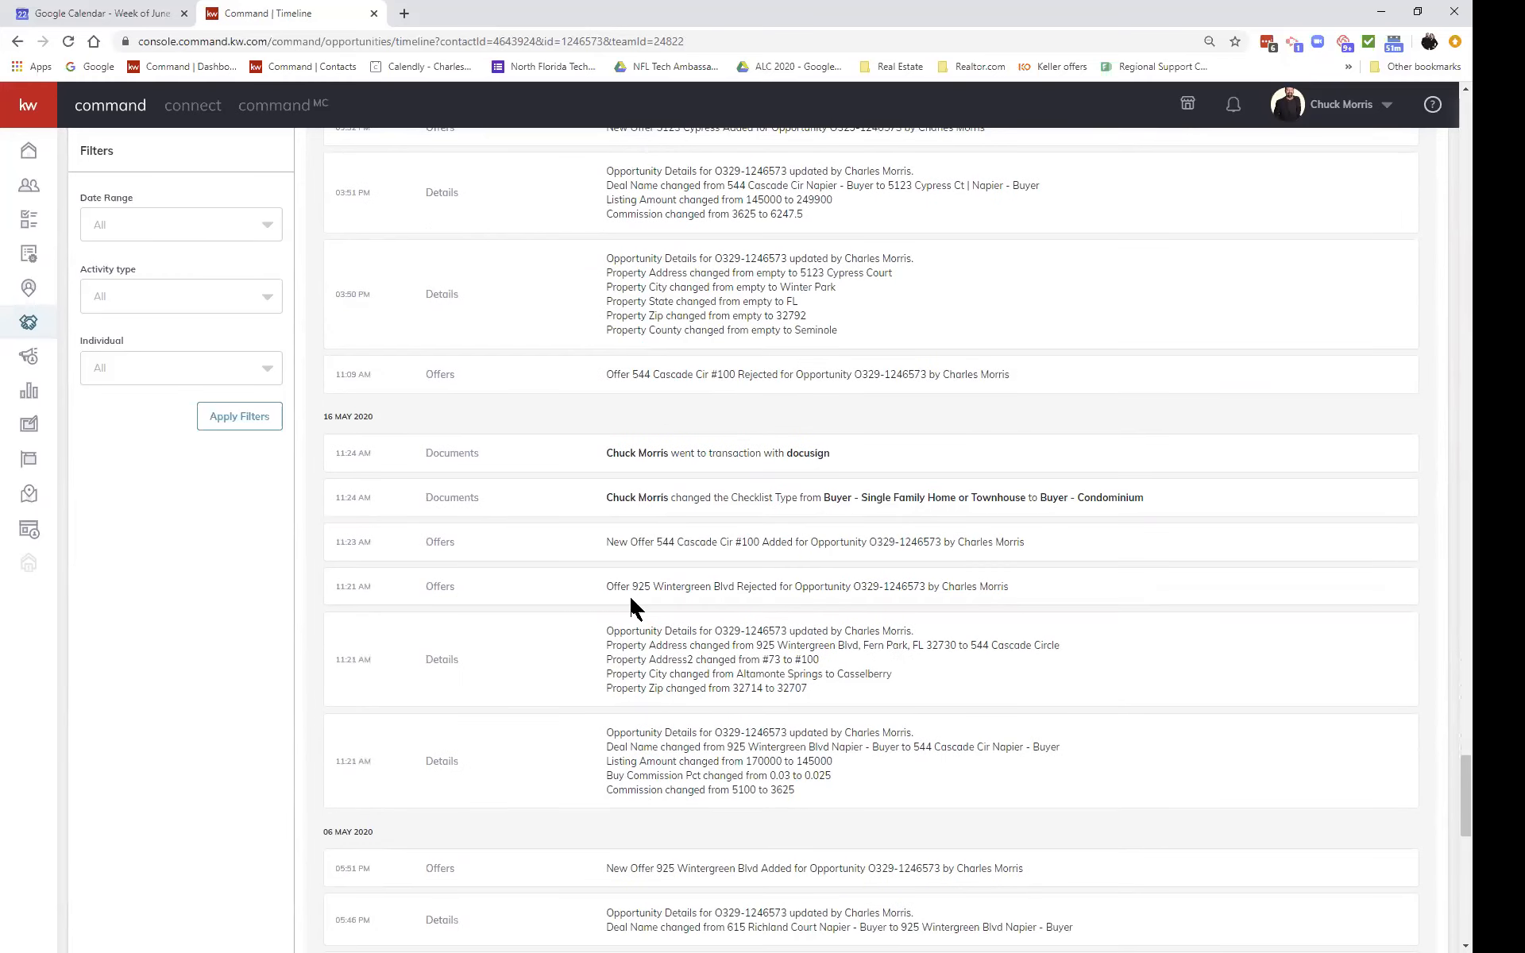
pyautogui.scroll(-5, 629, 594)
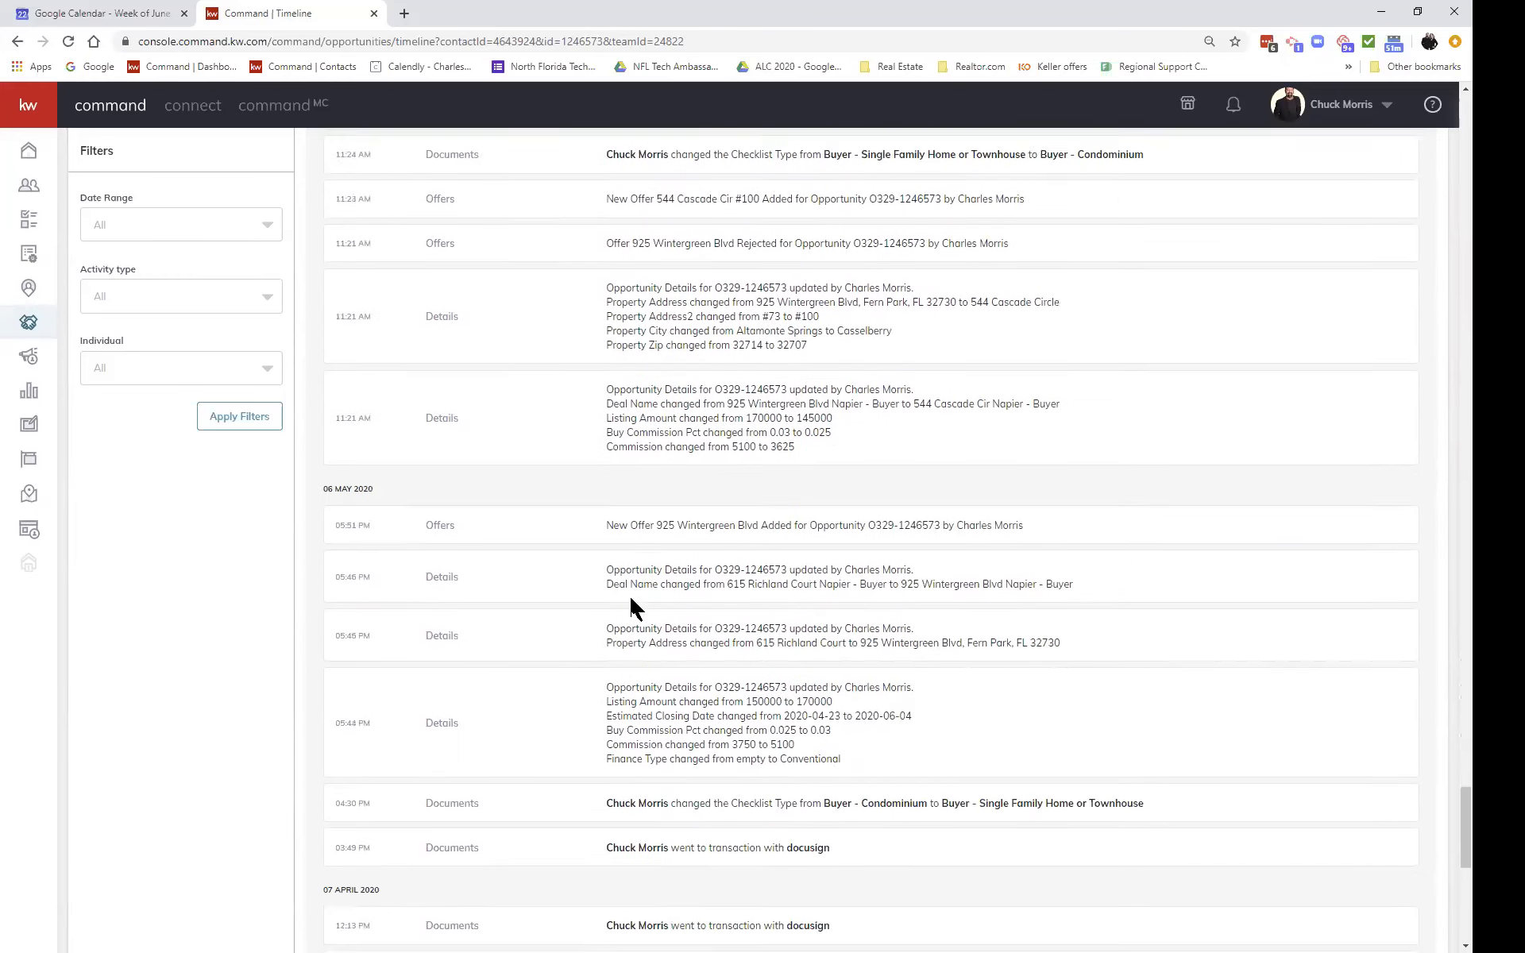
pyautogui.scroll(-6, 631, 600)
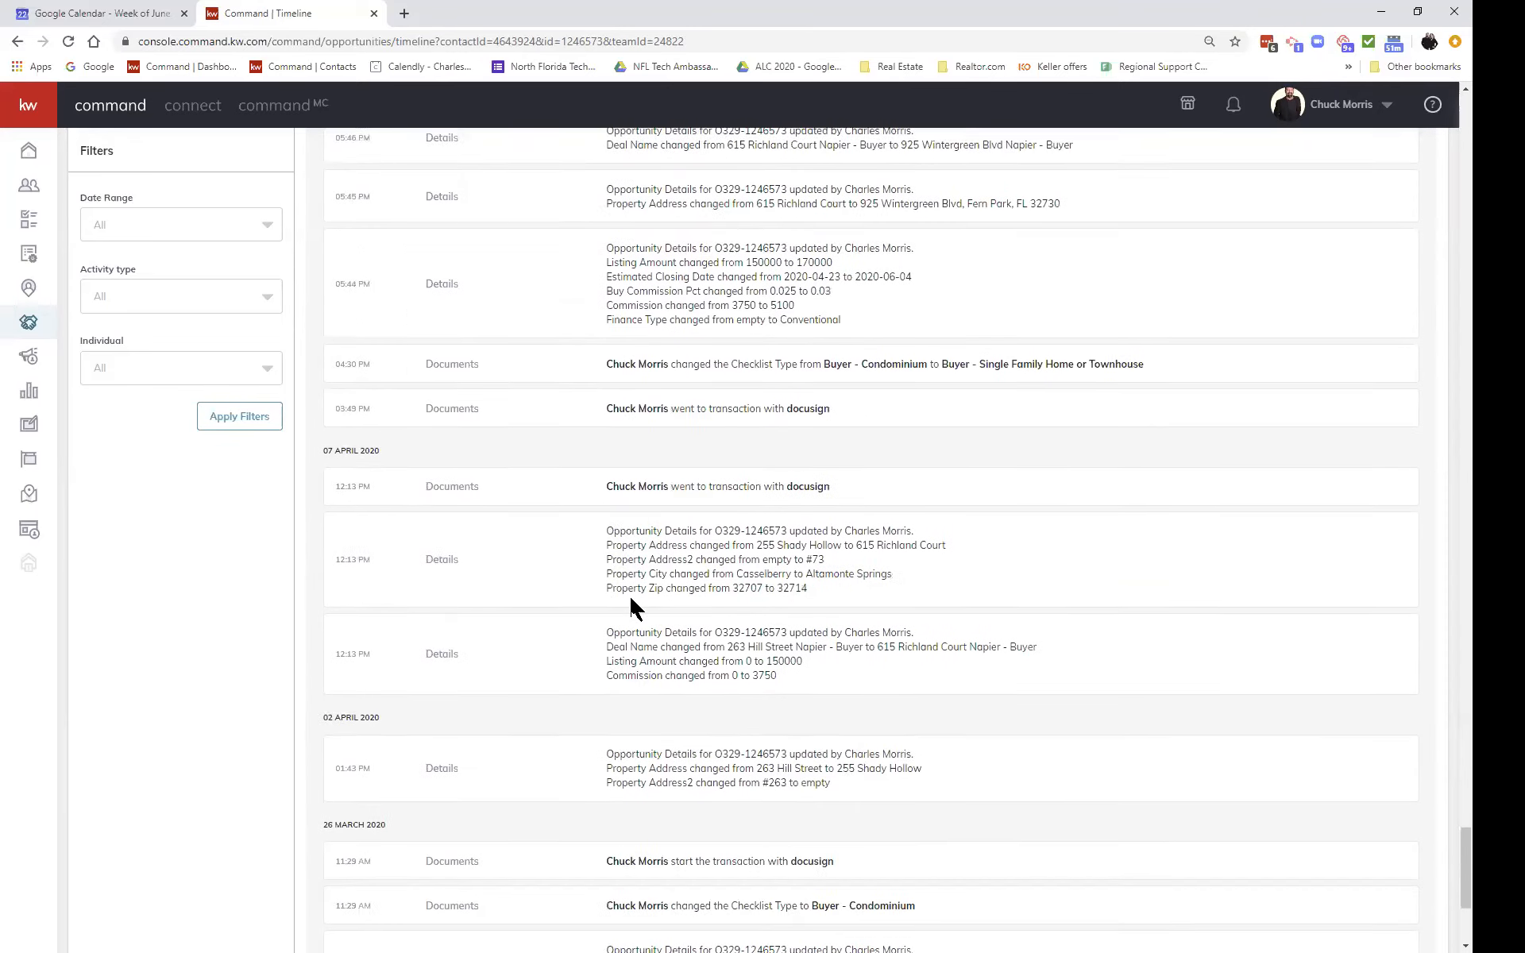
pyautogui.scroll(-4, 631, 600)
pyautogui.scroll(20, 632, 599)
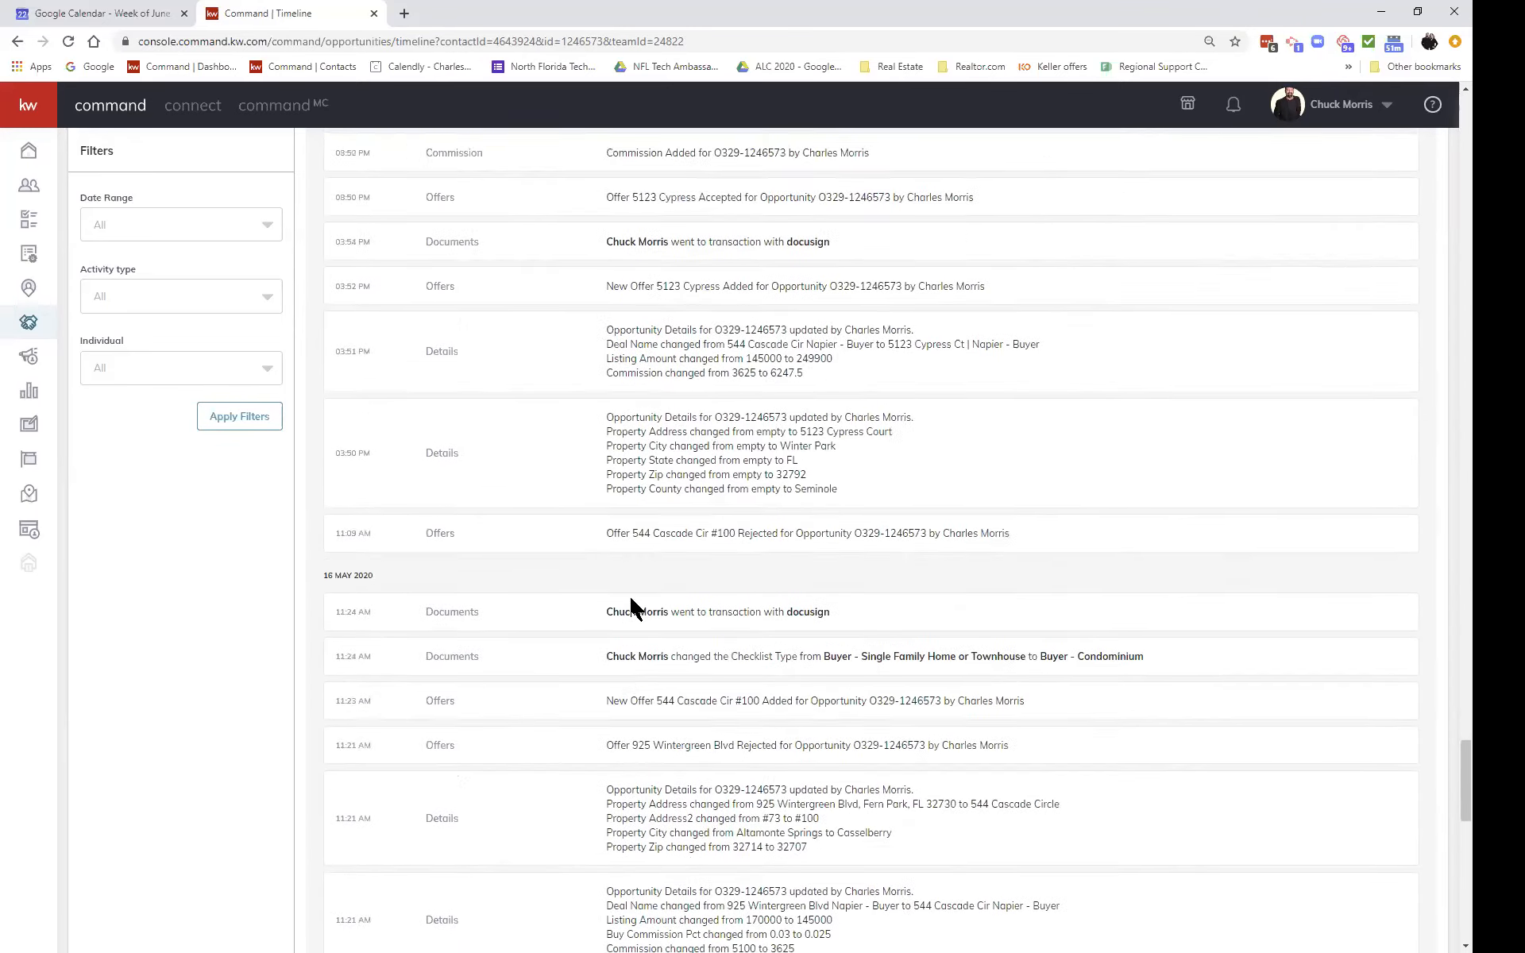
pyautogui.scroll(9, 630, 598)
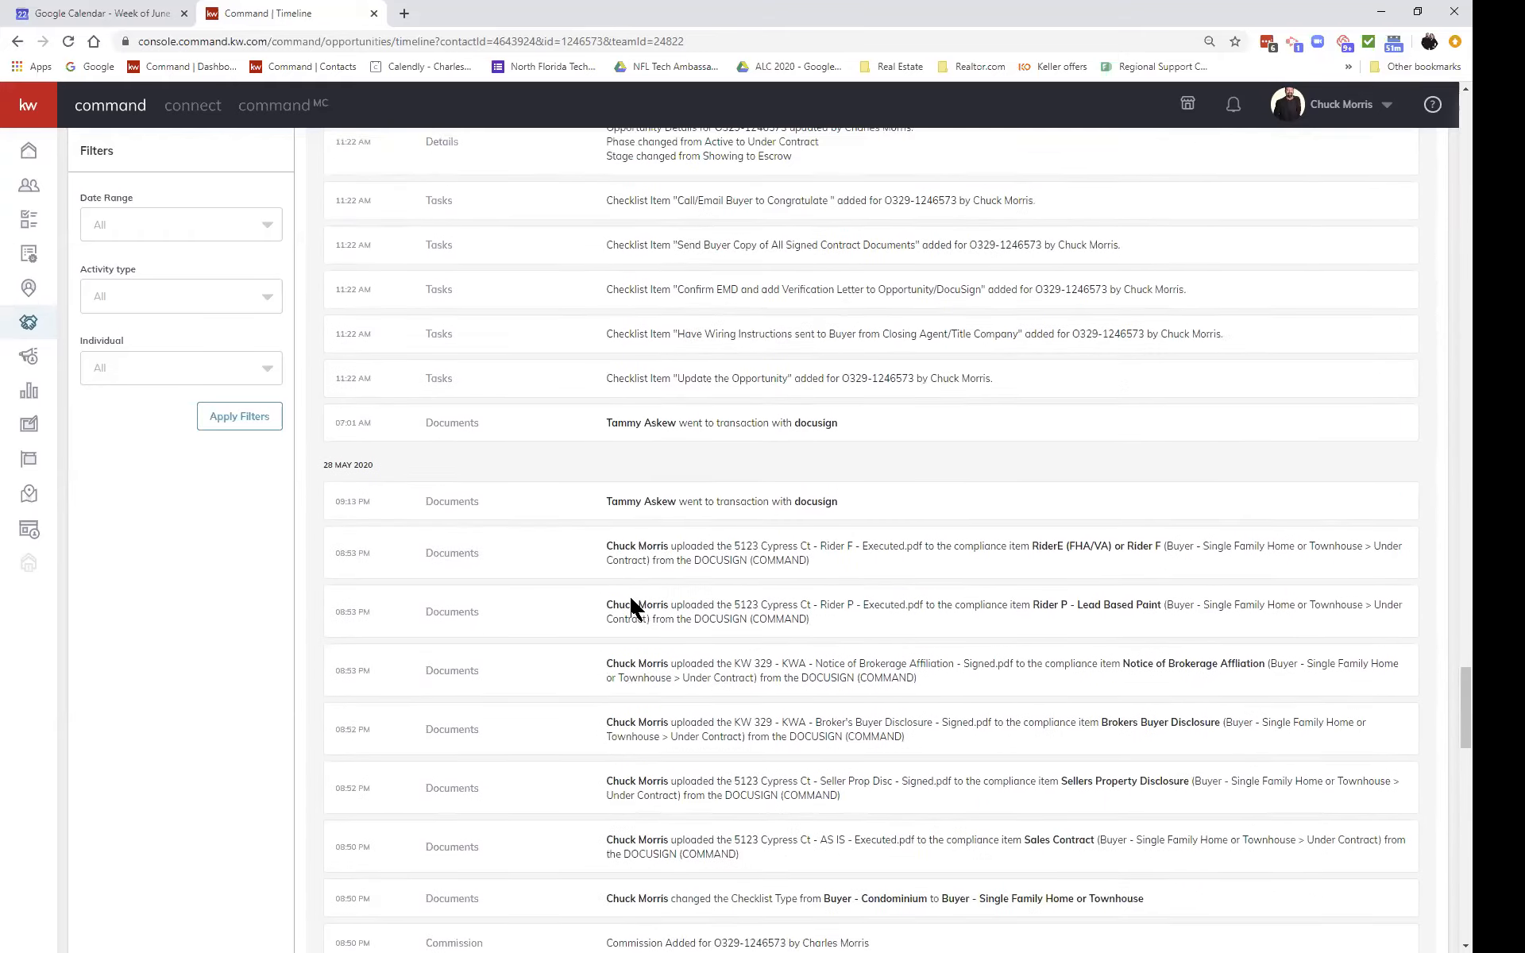
pyautogui.scroll(6, 631, 603)
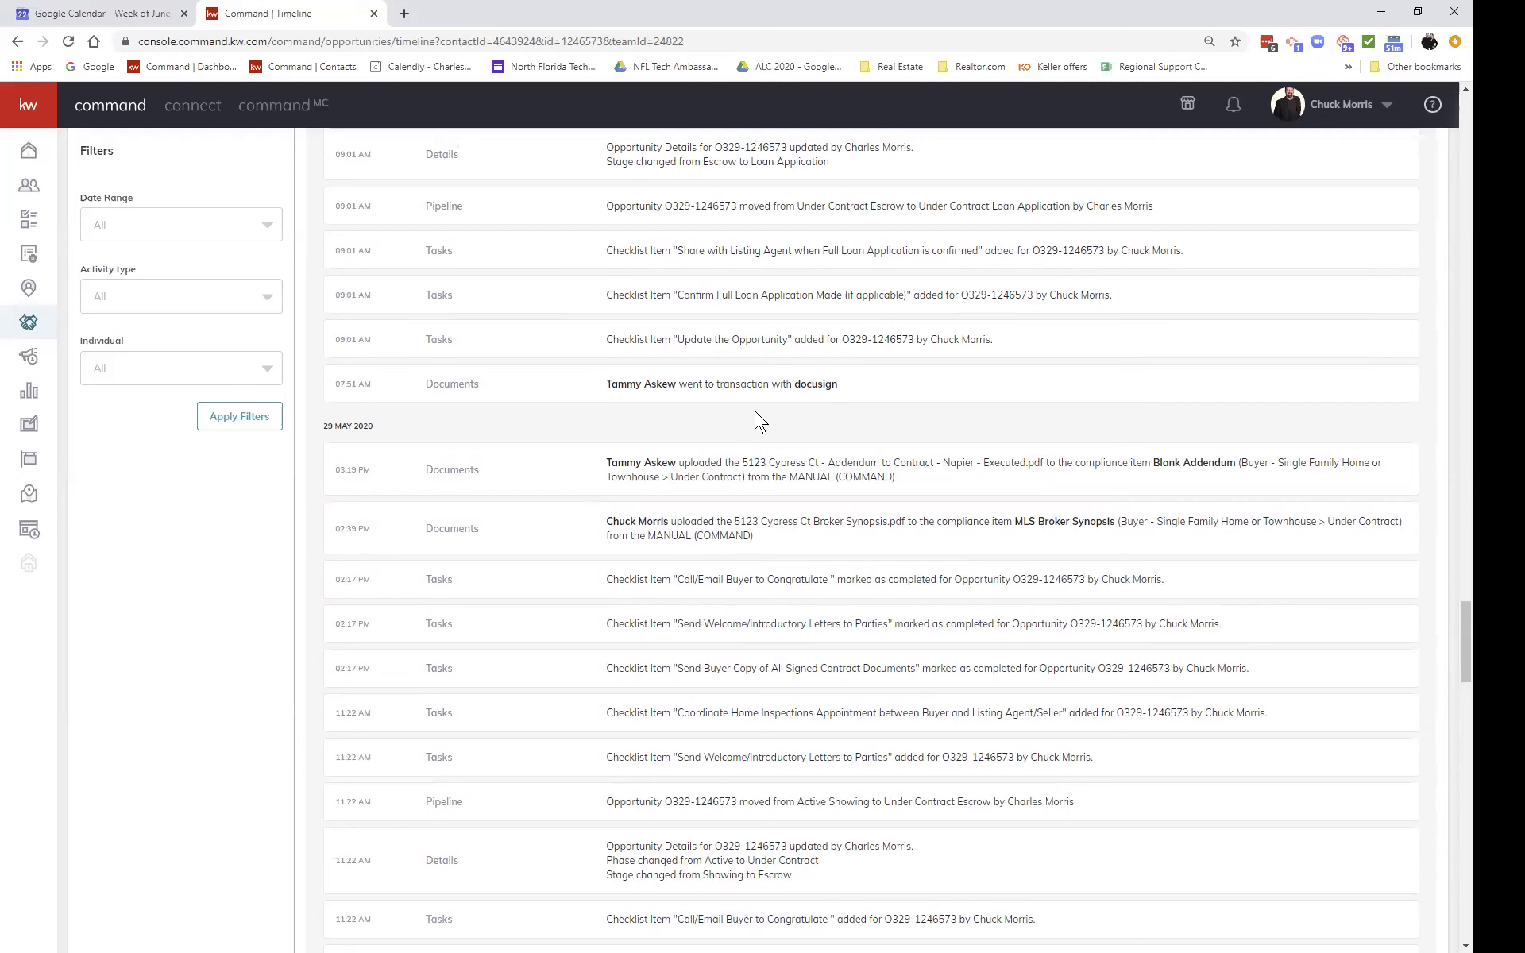
pyautogui.scroll(3, 759, 421)
pyautogui.scroll(1, 759, 421)
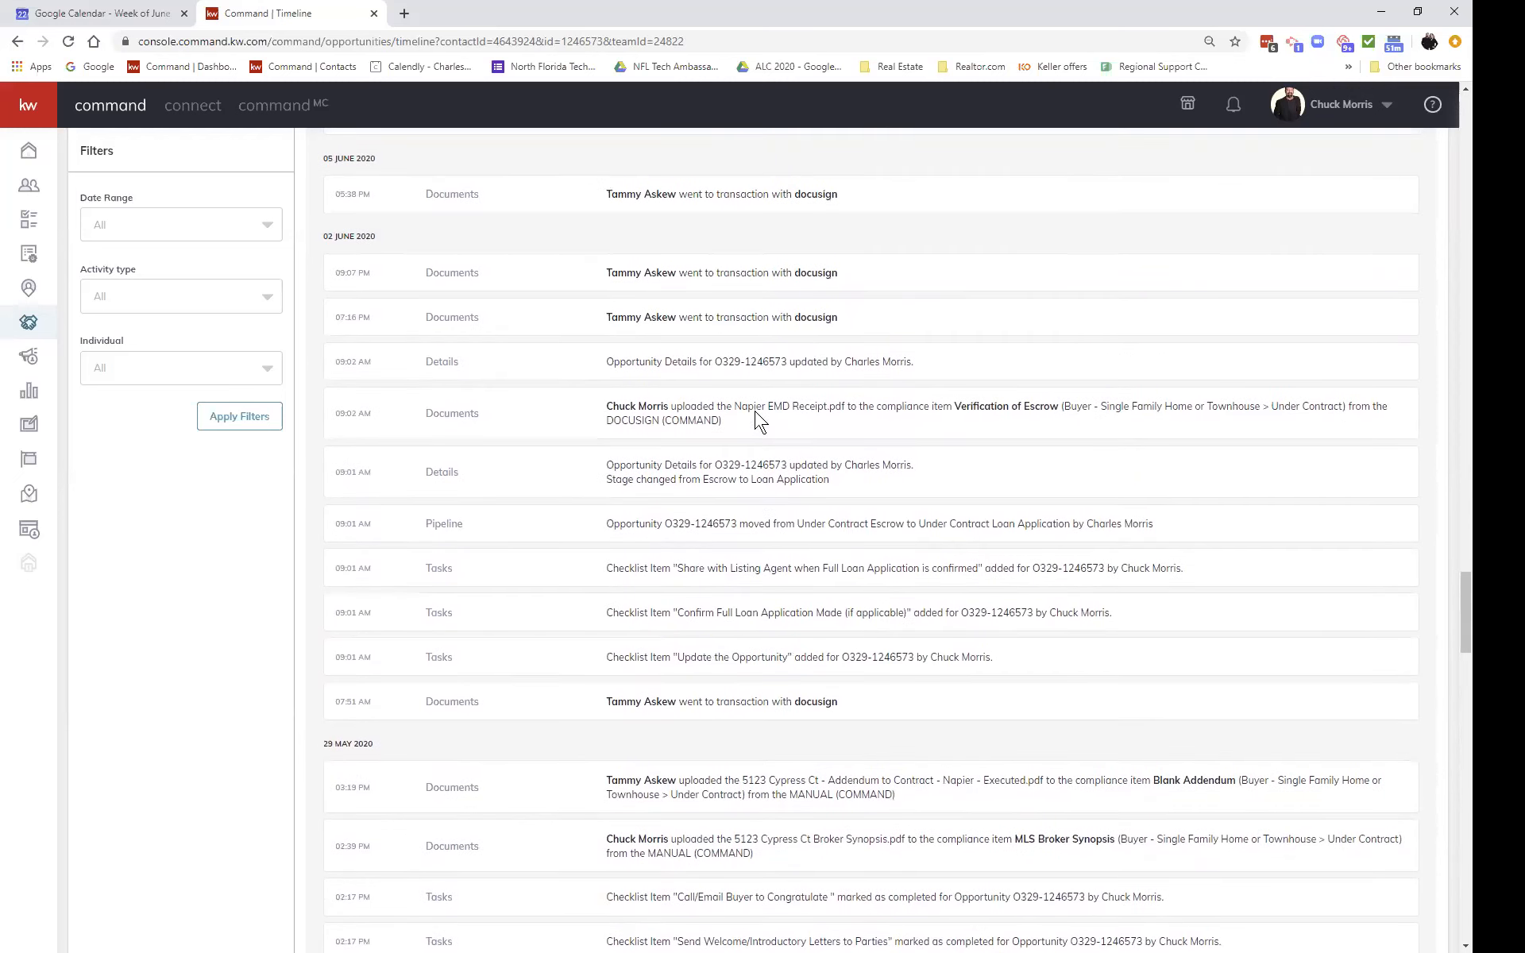
pyautogui.scroll(4, 712, 387)
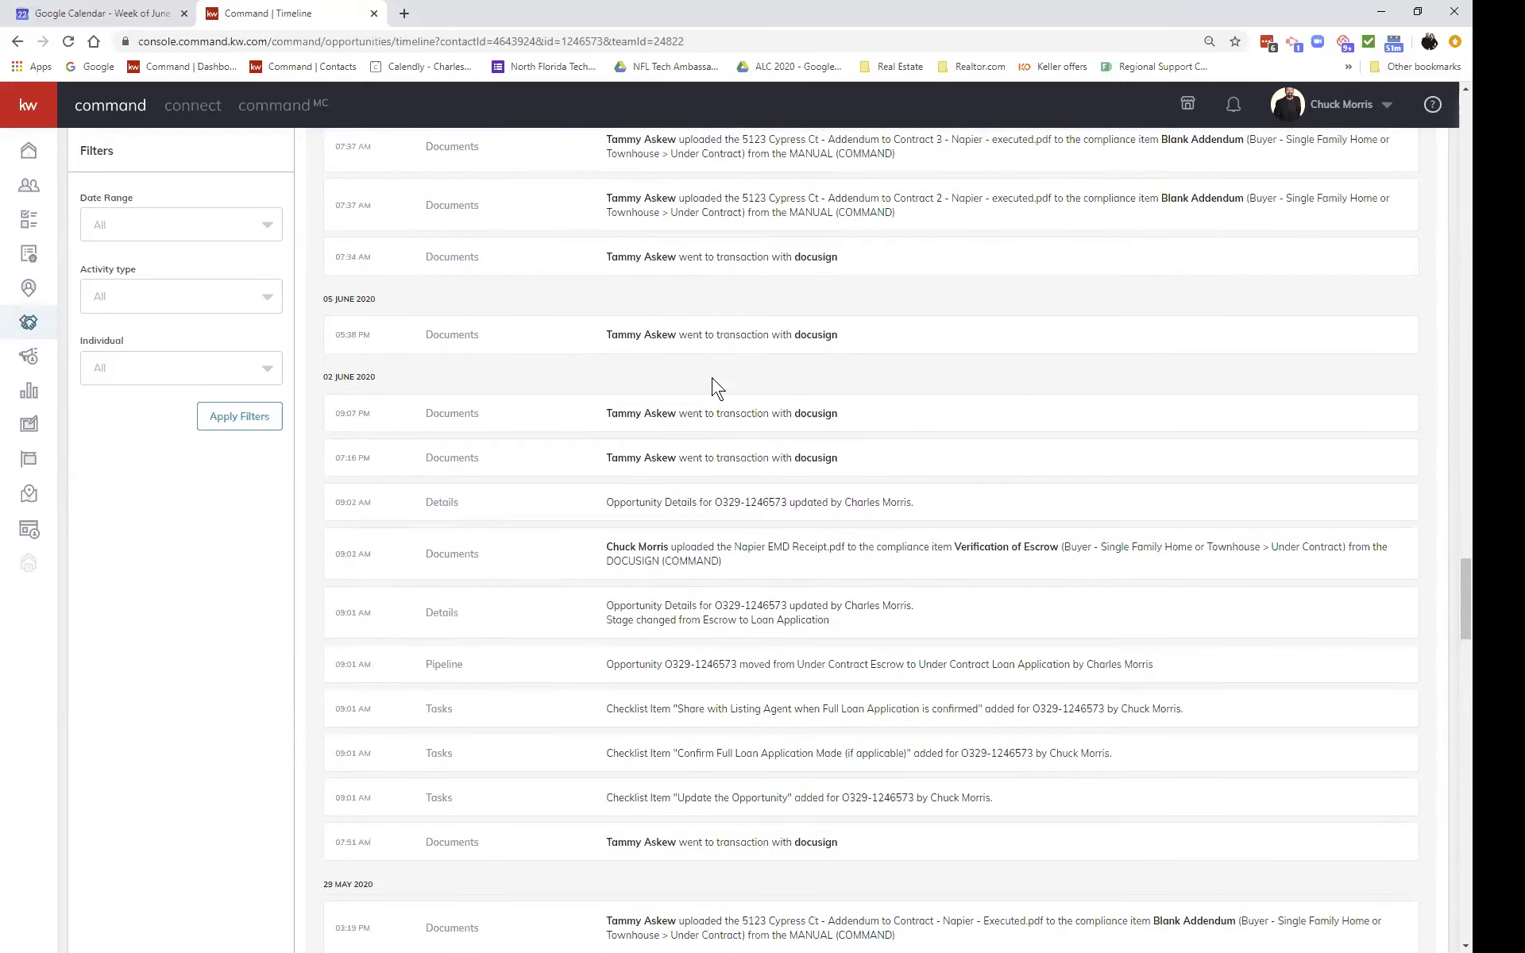
pyautogui.scroll(5, 711, 378)
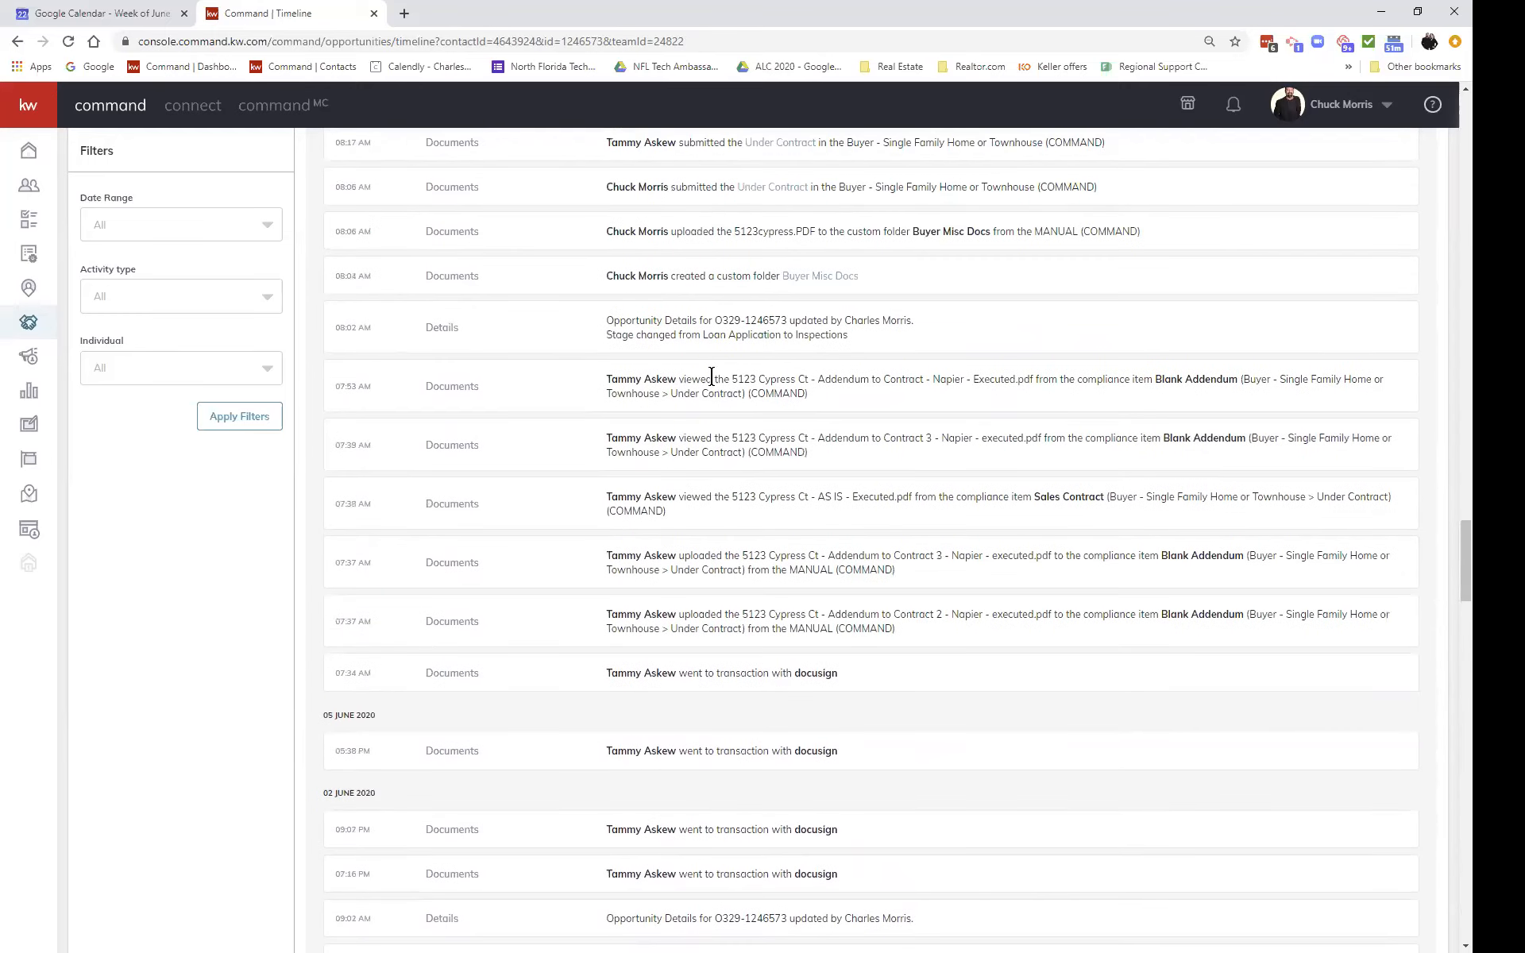
pyautogui.scroll(2, 713, 394)
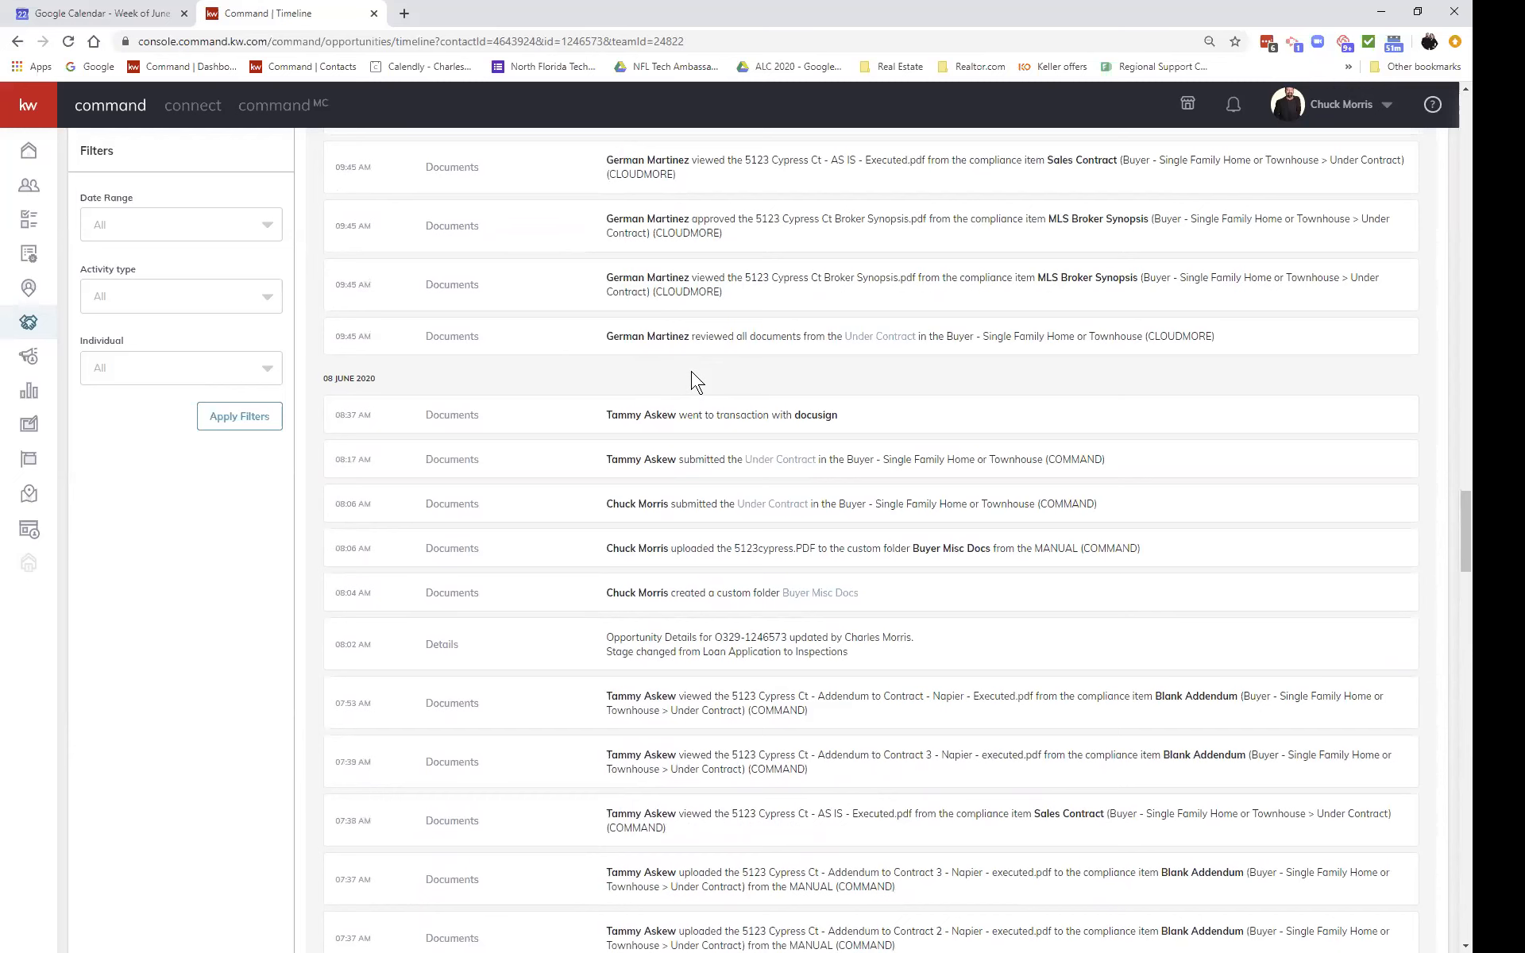
pyautogui.scroll(3, 769, 391)
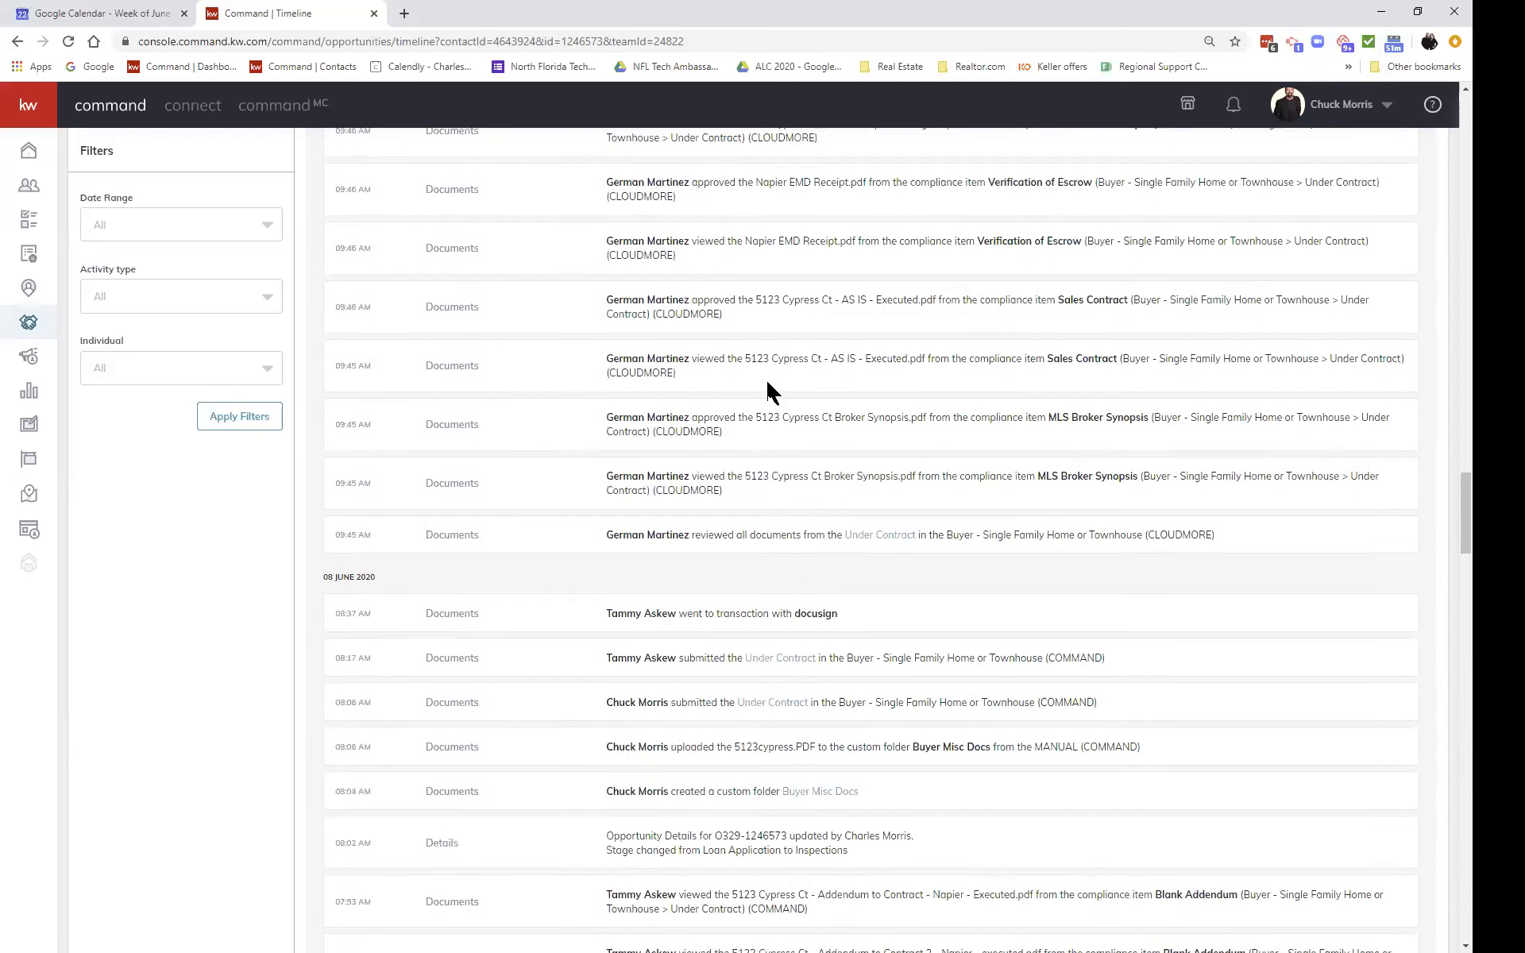
pyautogui.scroll(3, 785, 421)
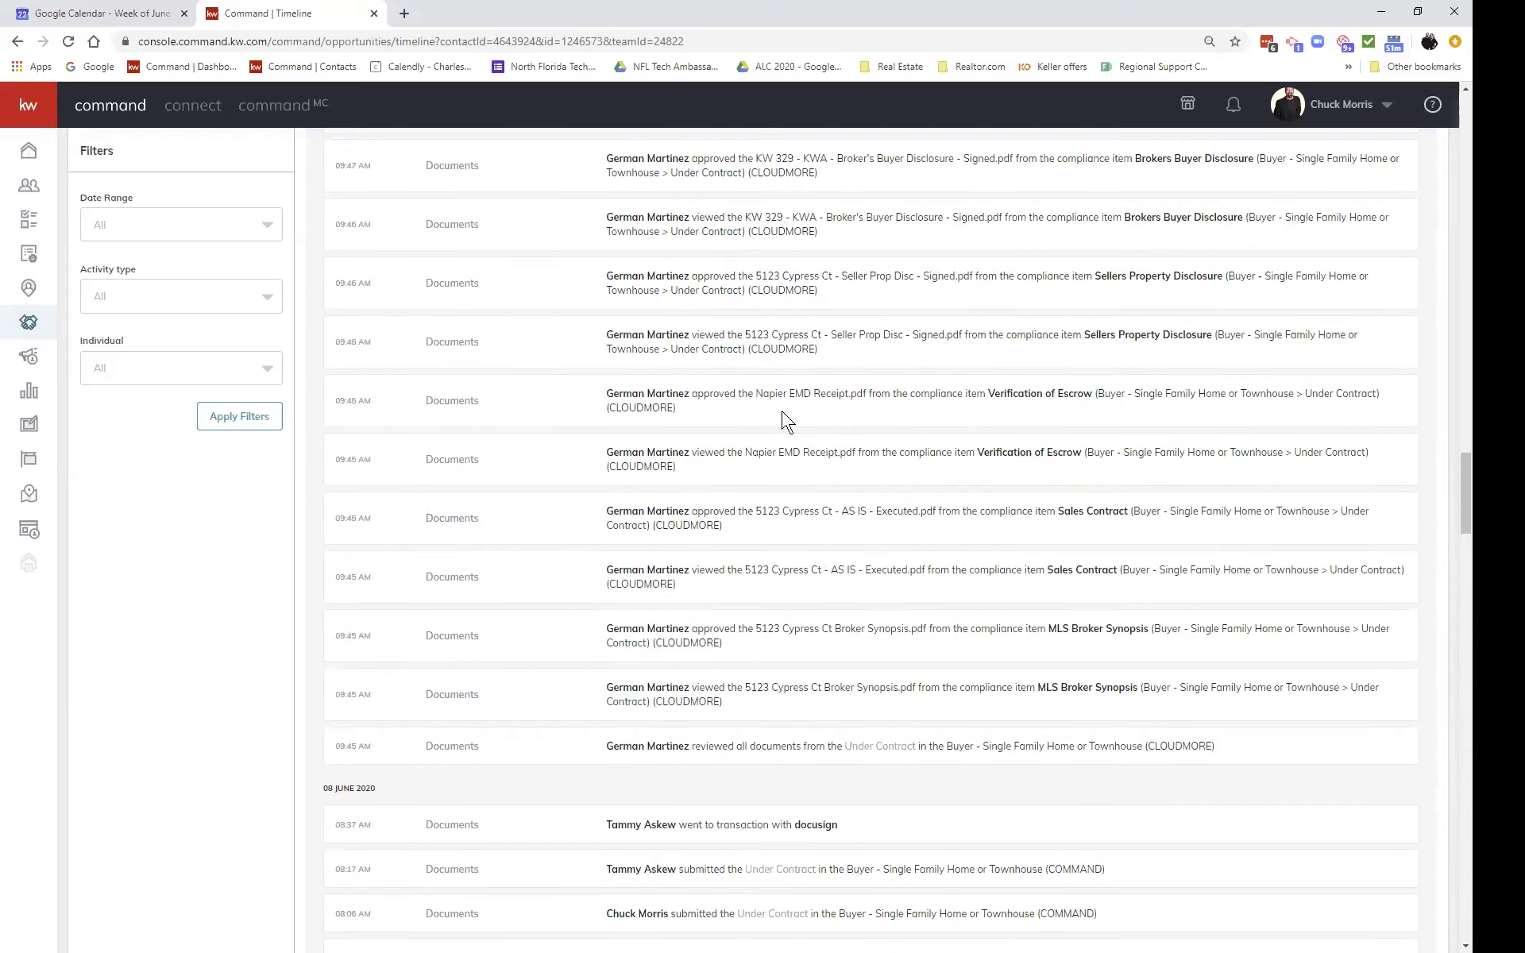
pyautogui.scroll(4, 784, 421)
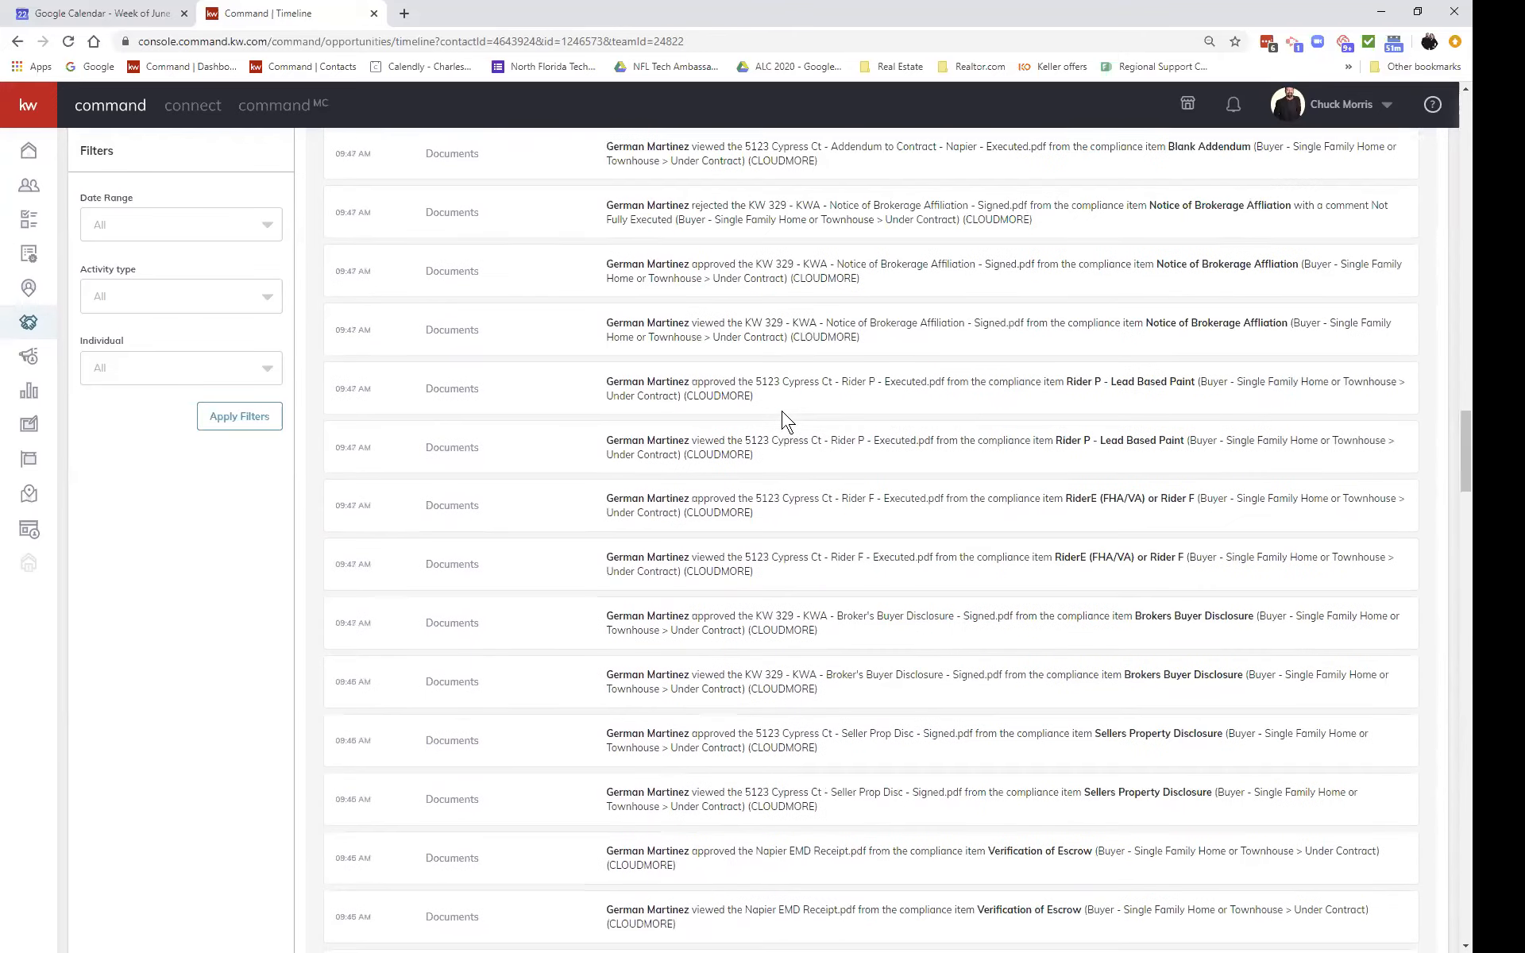
pyautogui.scroll(8, 784, 421)
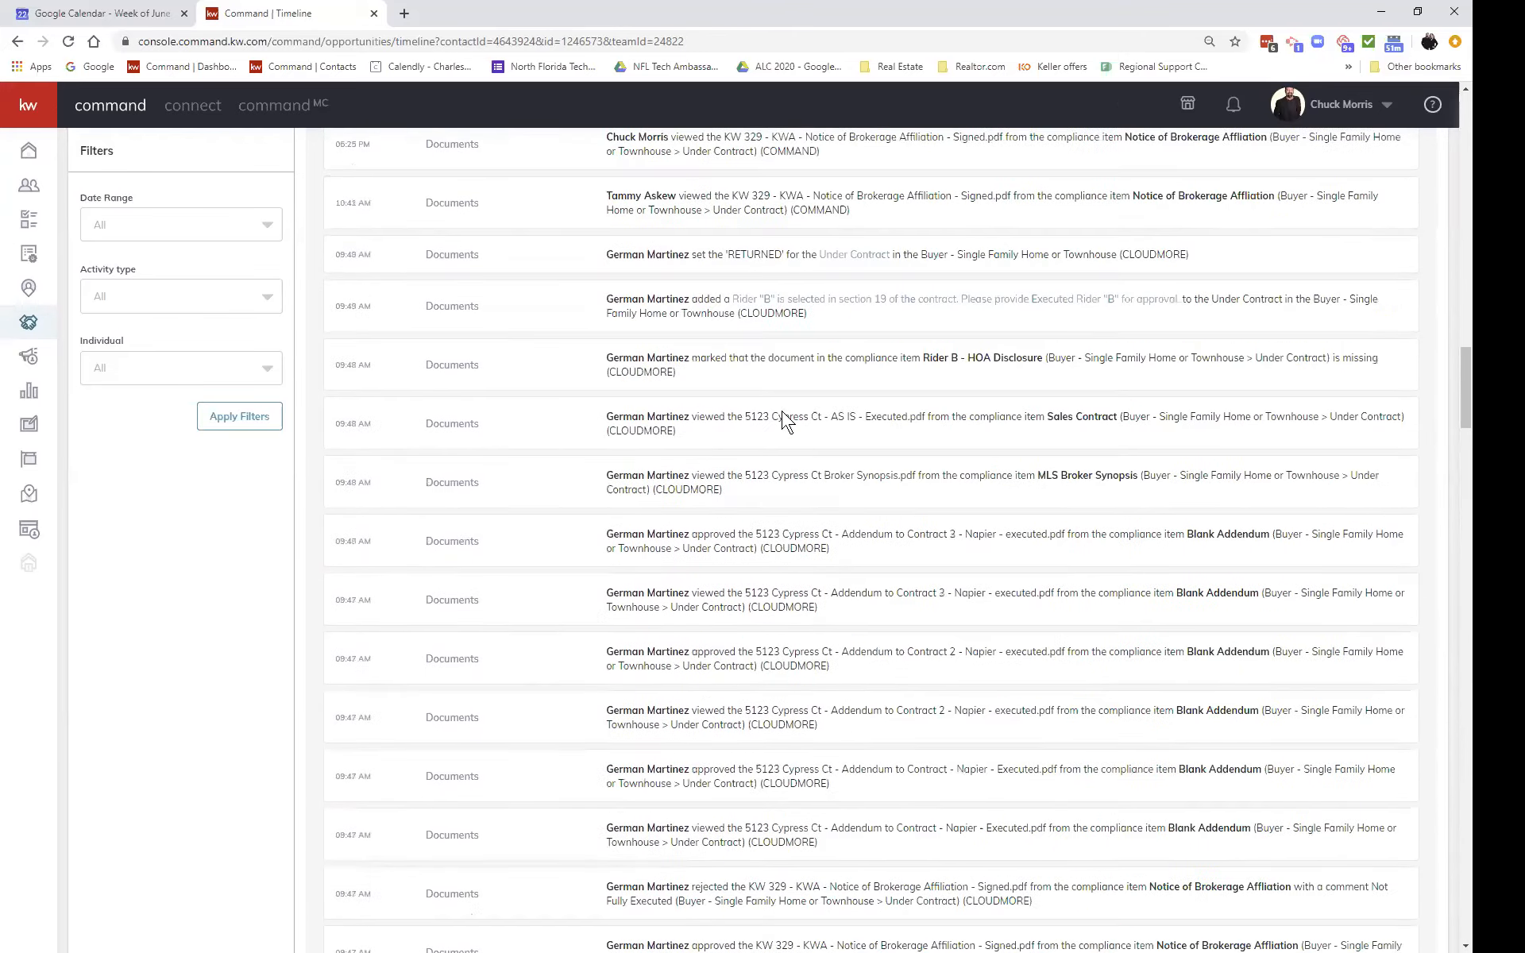
pyautogui.scroll(2, 785, 419)
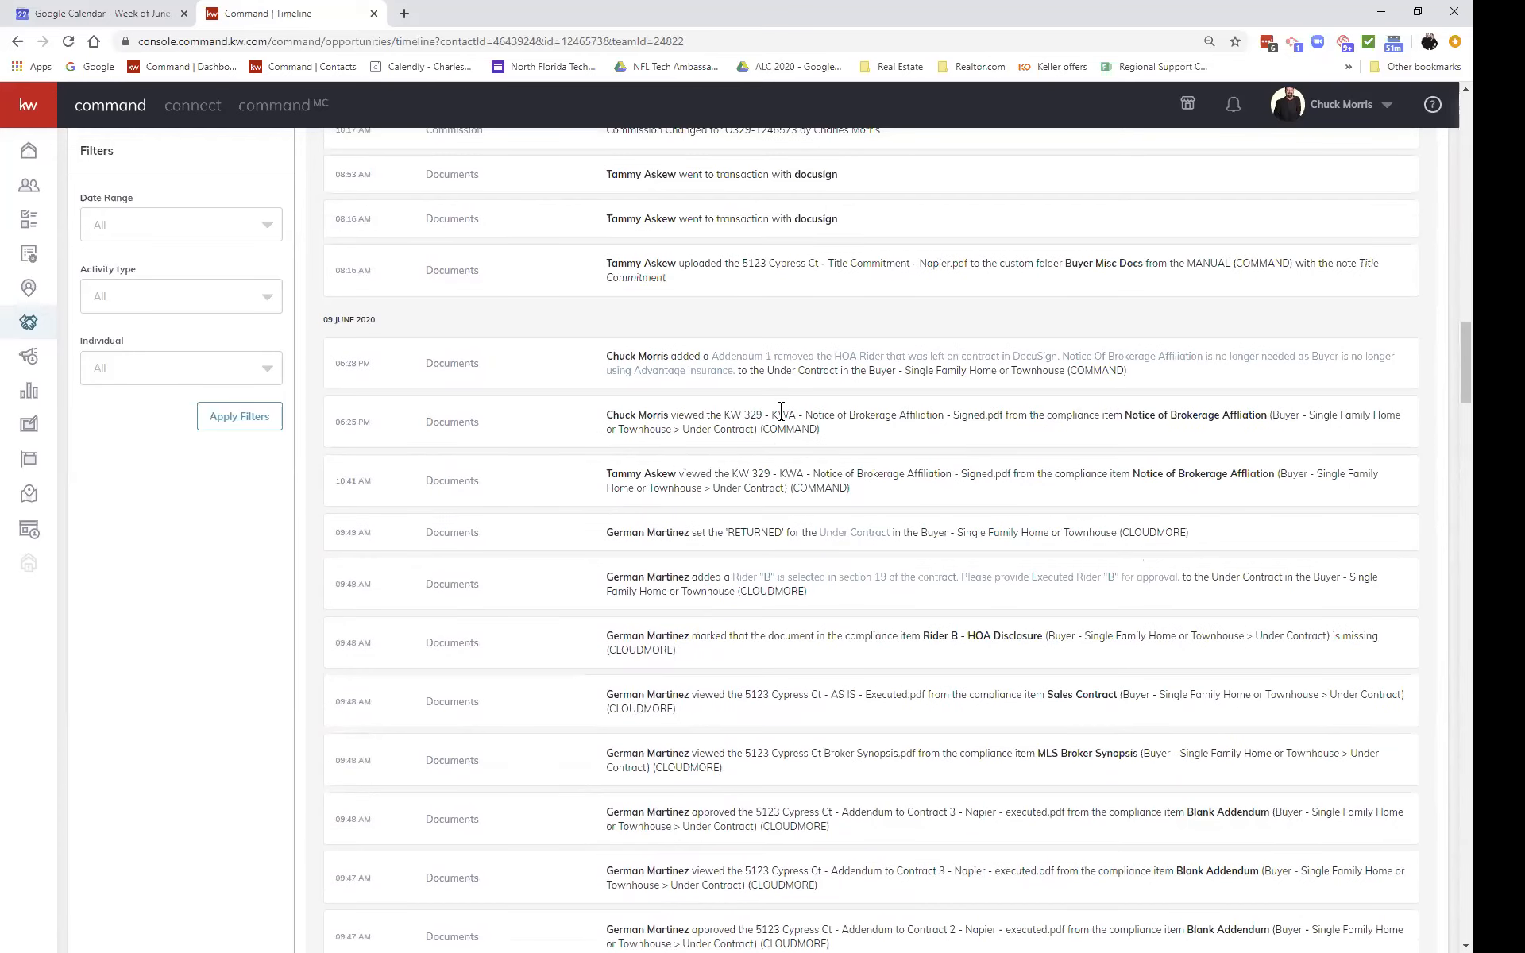
pyautogui.scroll(2, 781, 411)
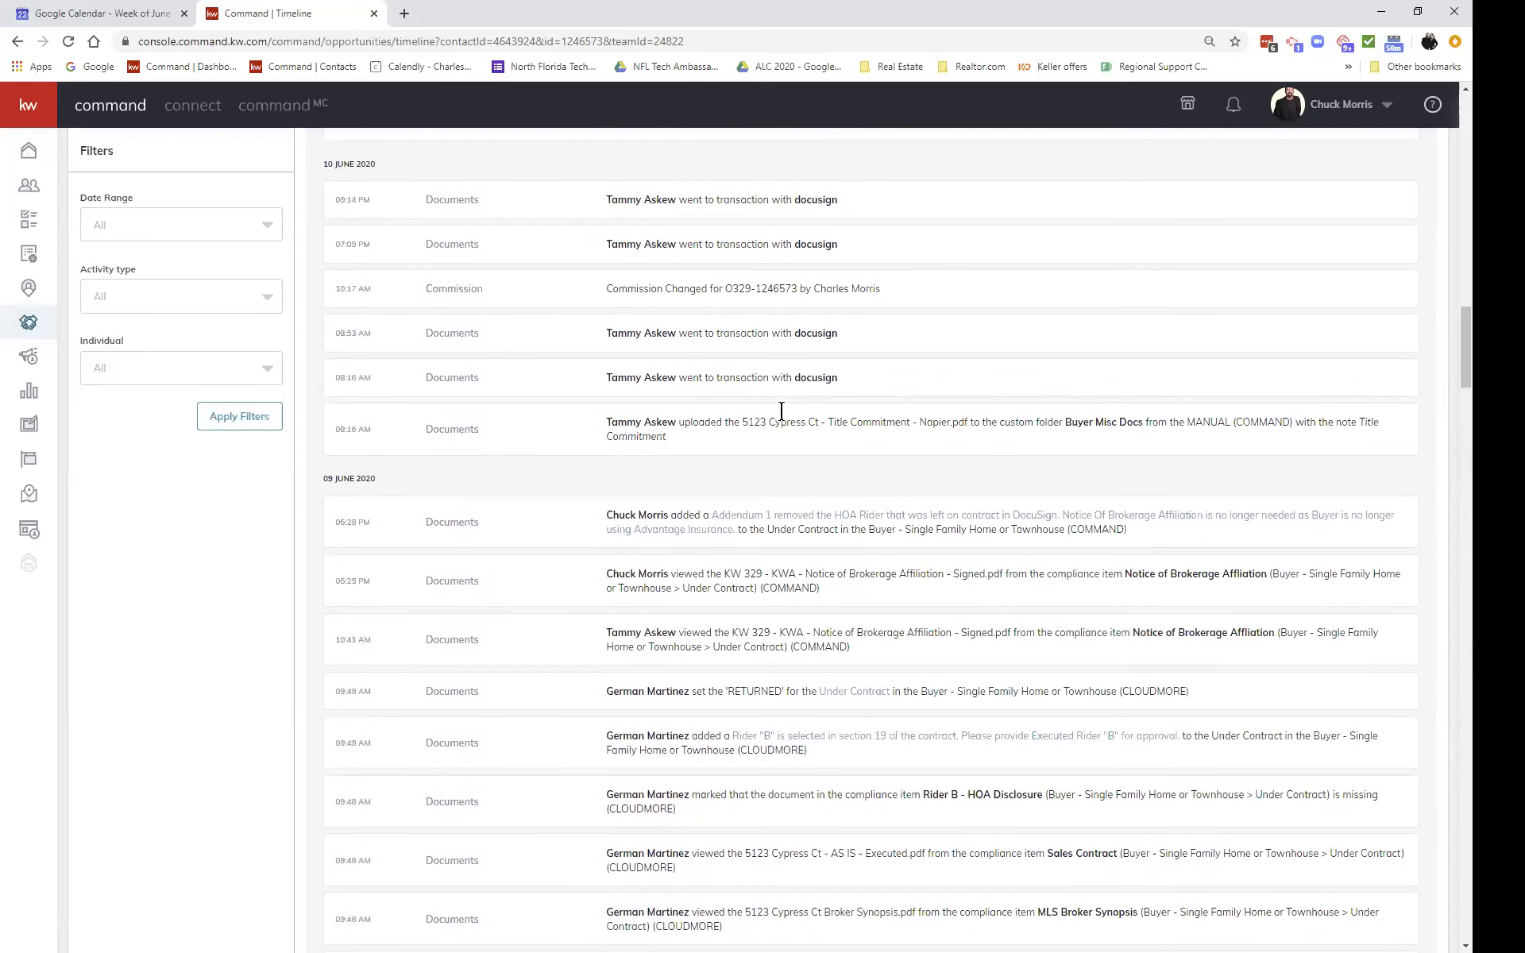
pyautogui.scroll(7, 782, 418)
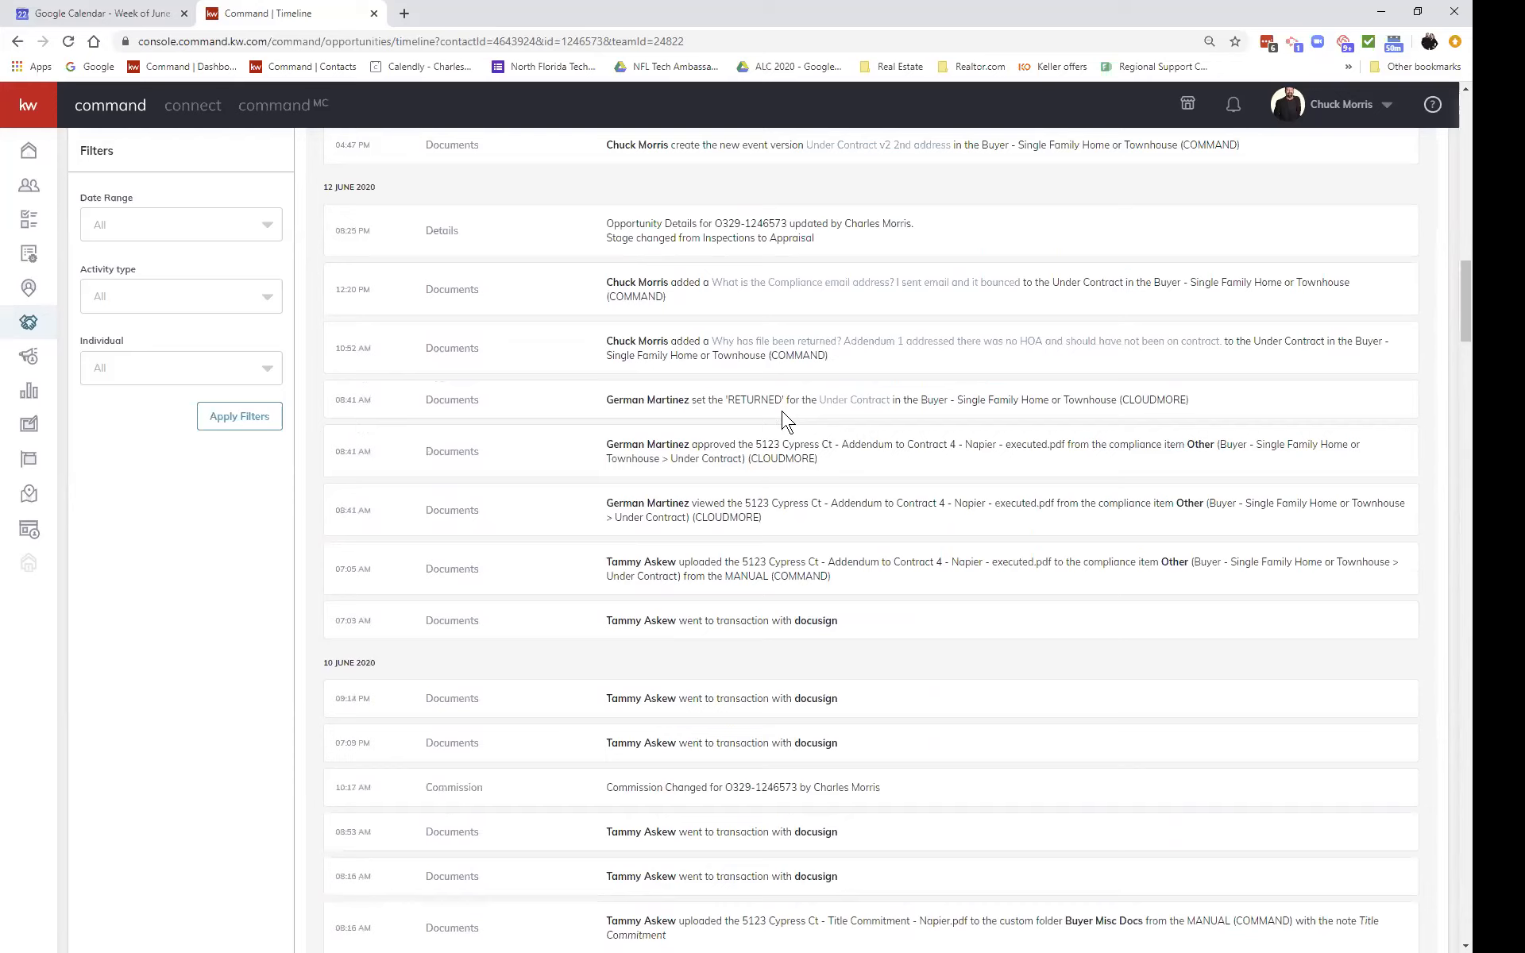
pyautogui.scroll(1, 782, 411)
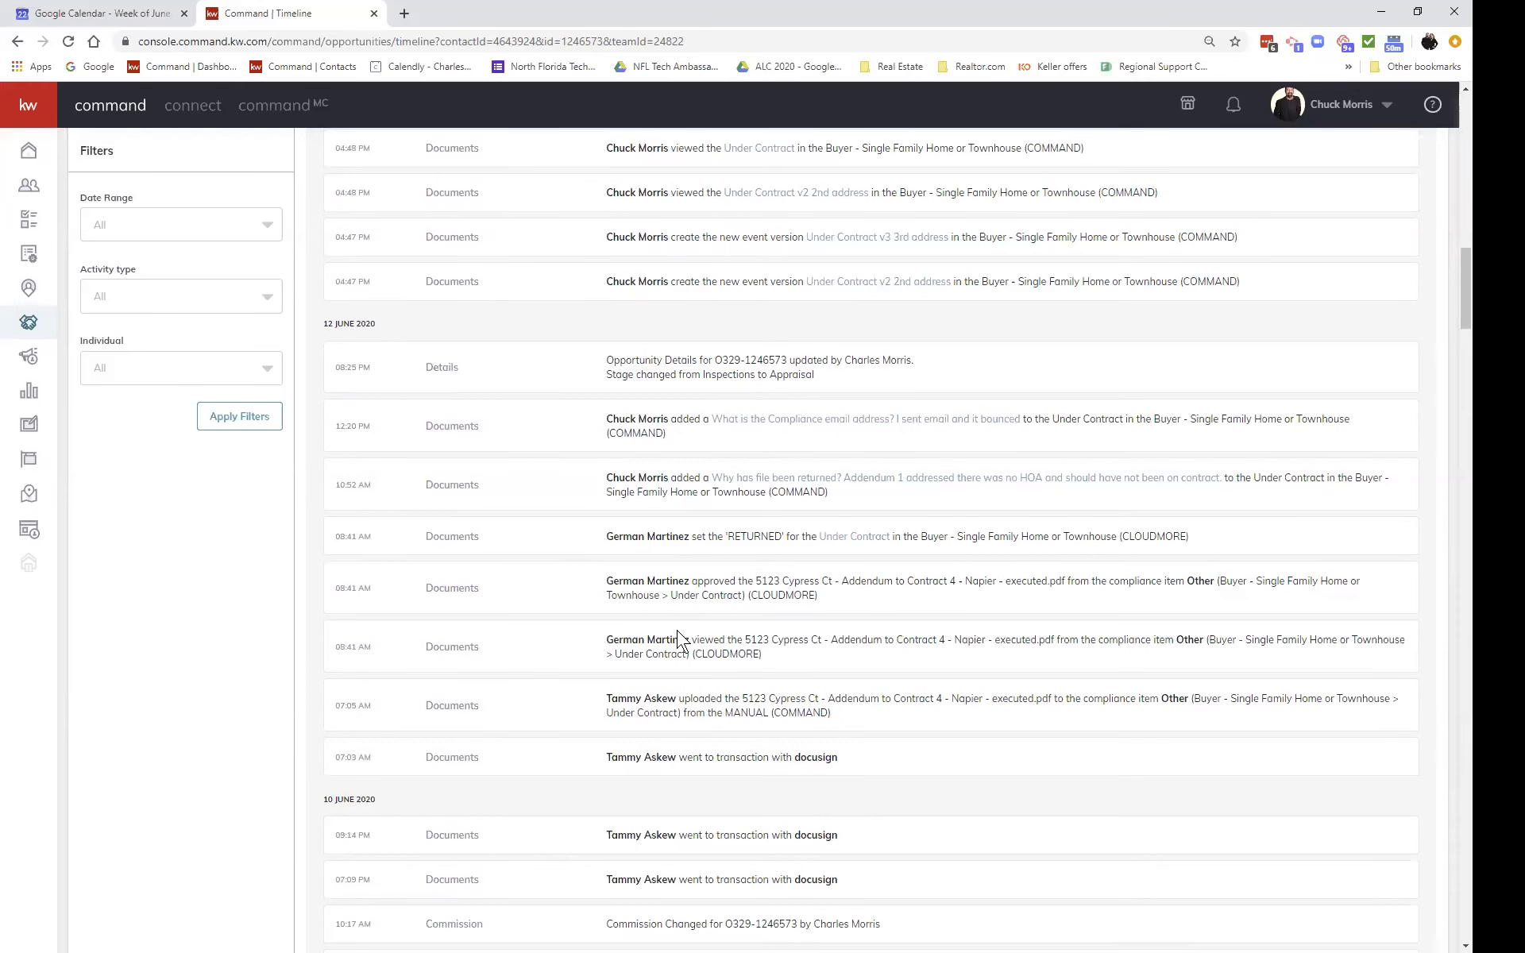
pyautogui.scroll(9, 695, 524)
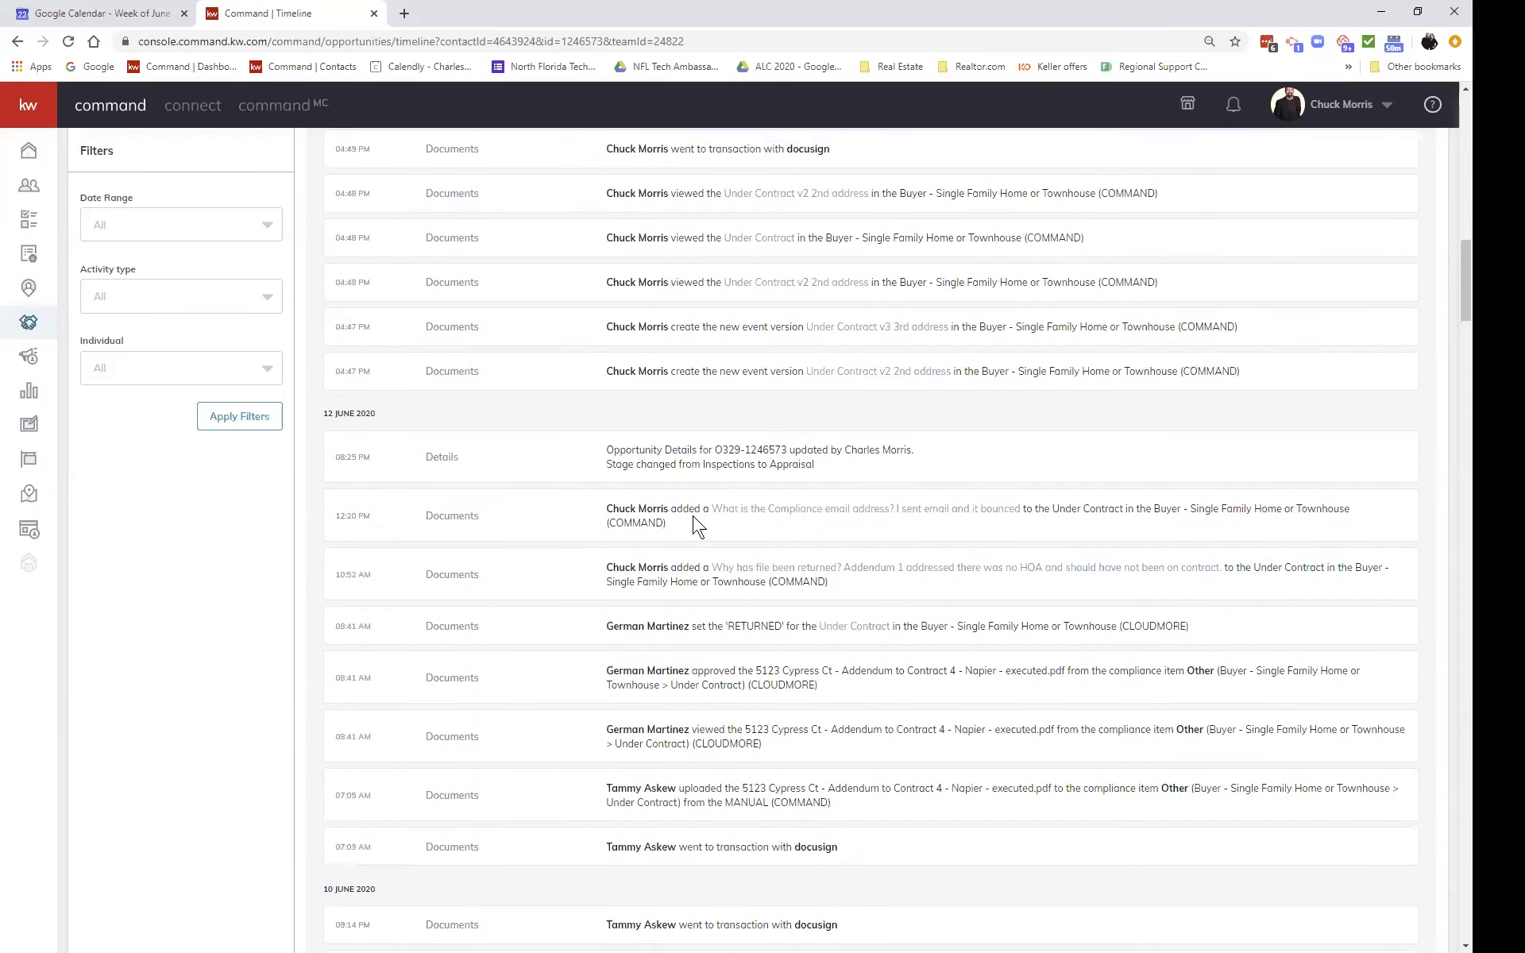
pyautogui.scroll(2, 695, 524)
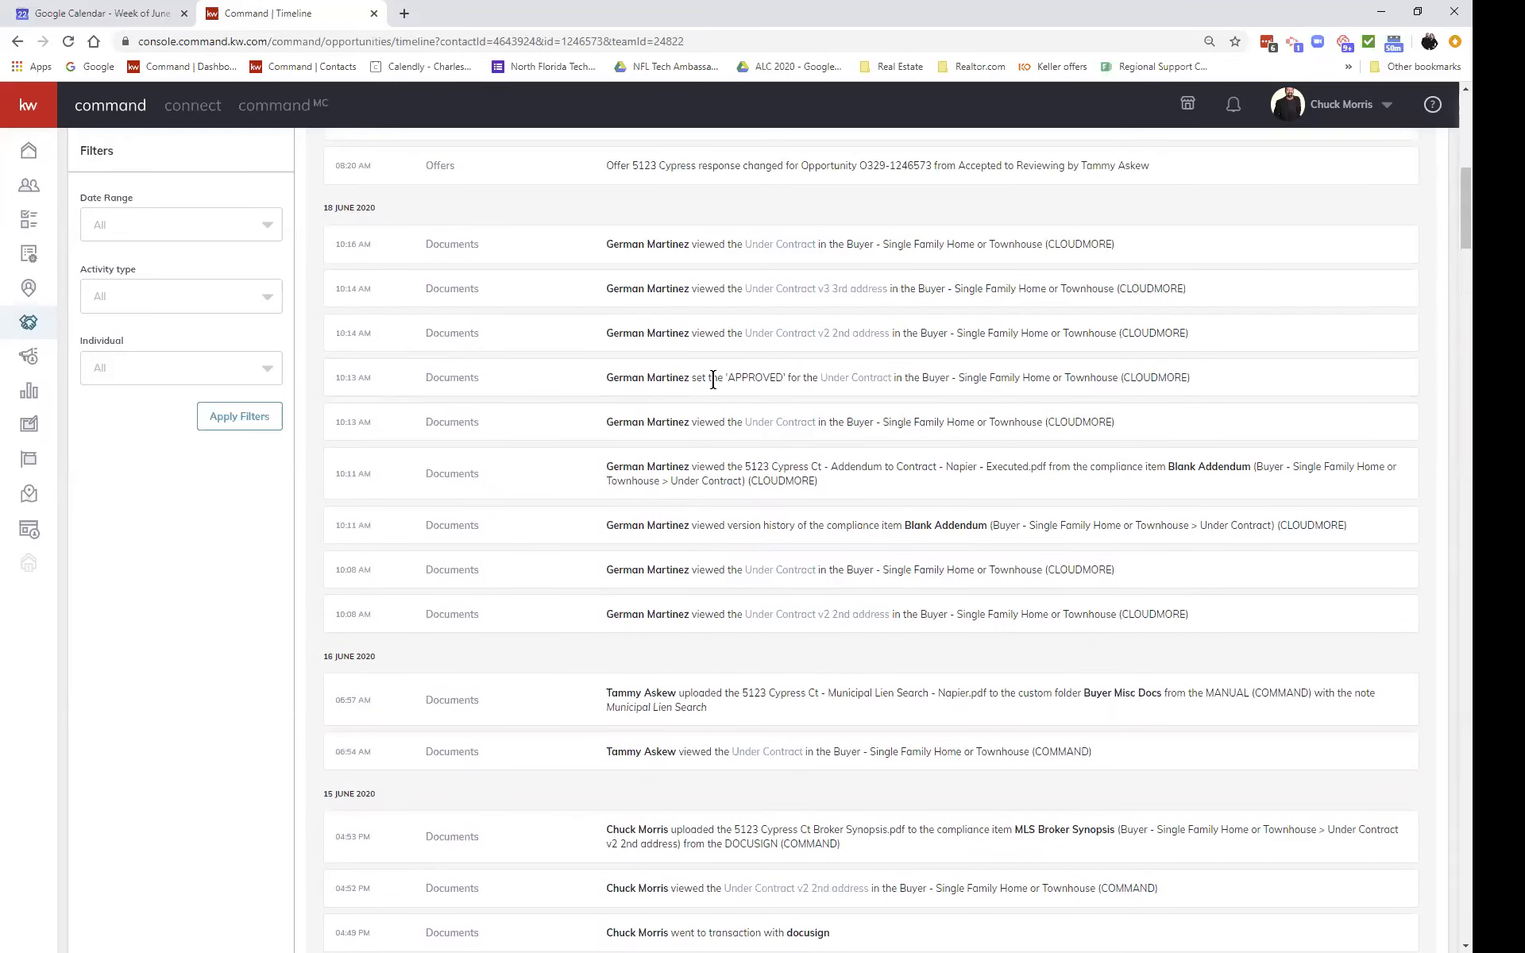
pyautogui.scroll(8, 713, 382)
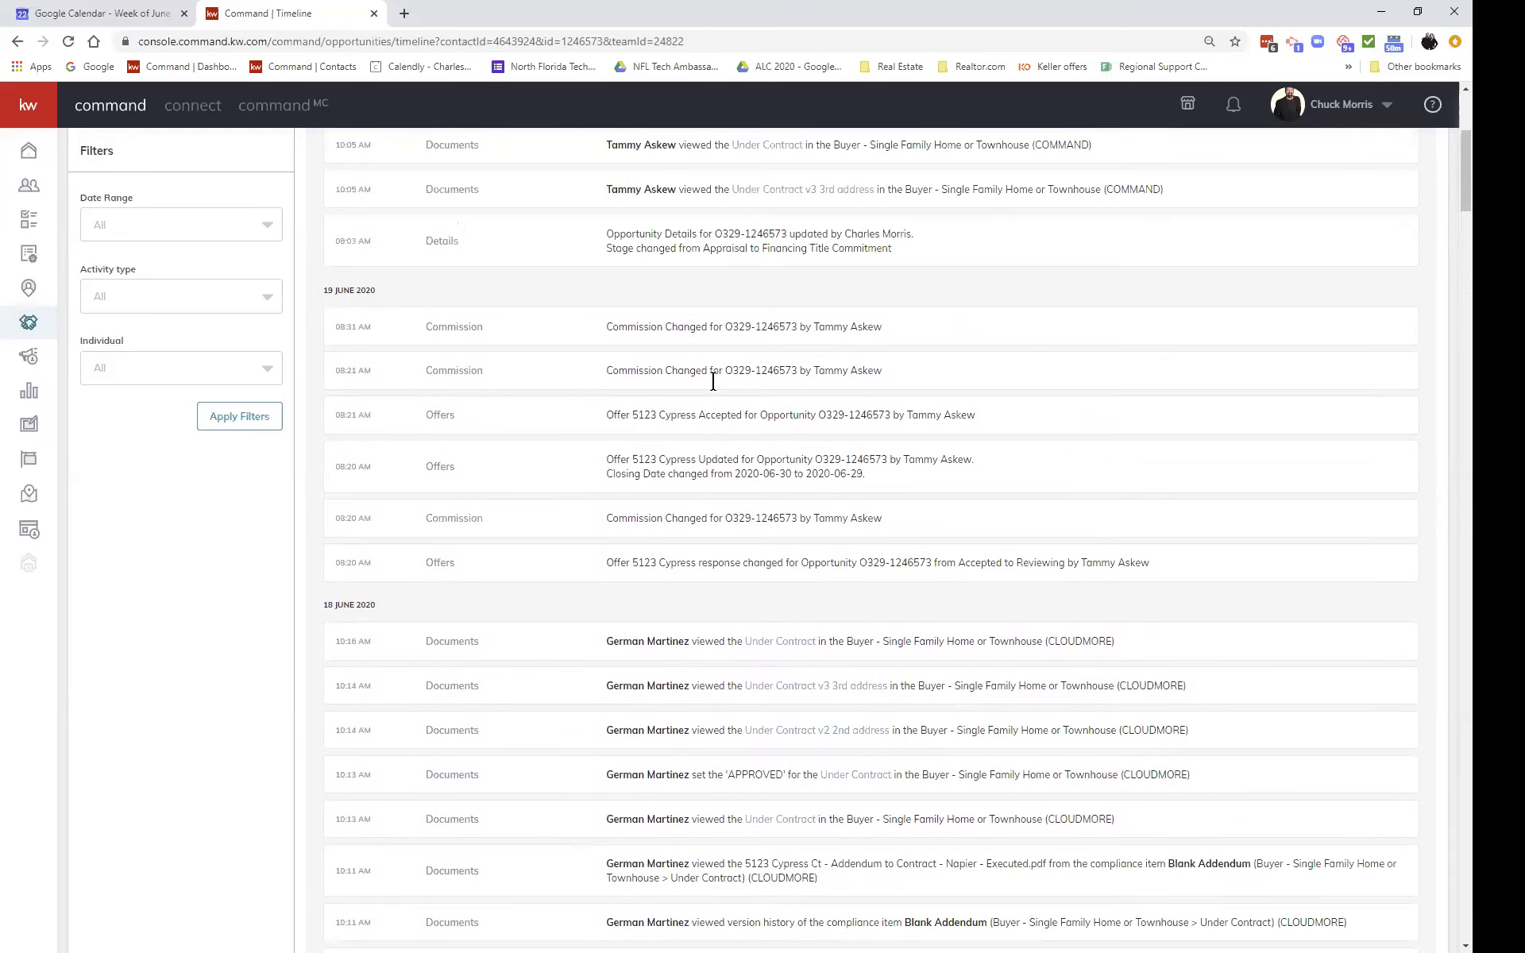
pyautogui.scroll(3, 713, 381)
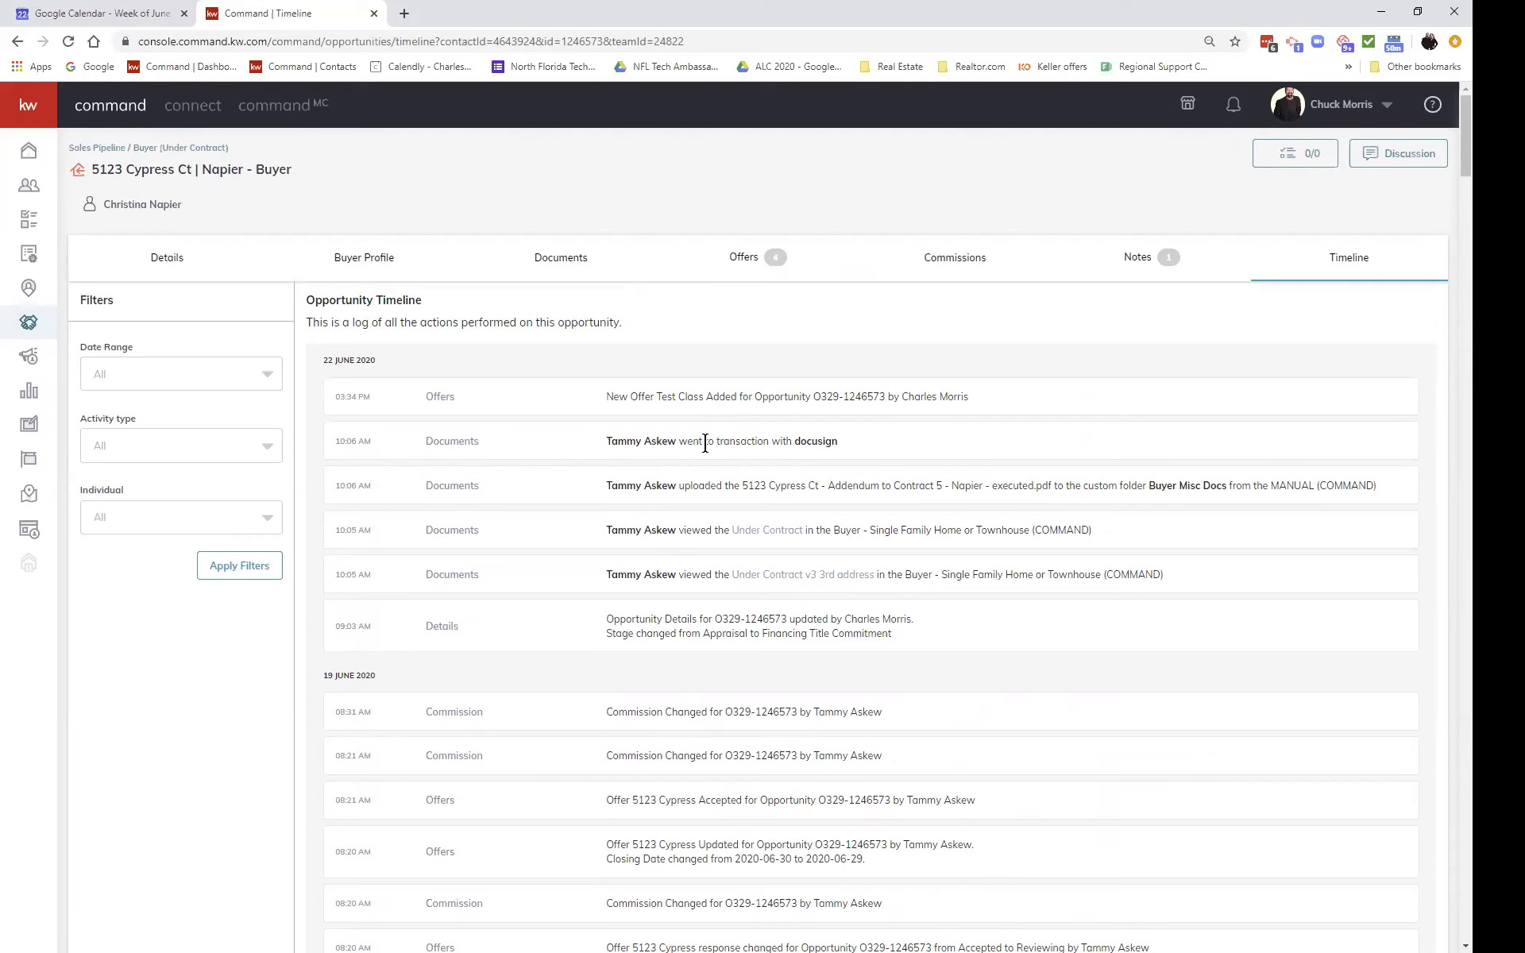
# Step: Show the Details tab, then return via Sales Pipeline to the Opportunities dashboard
pyautogui.click(165, 258)
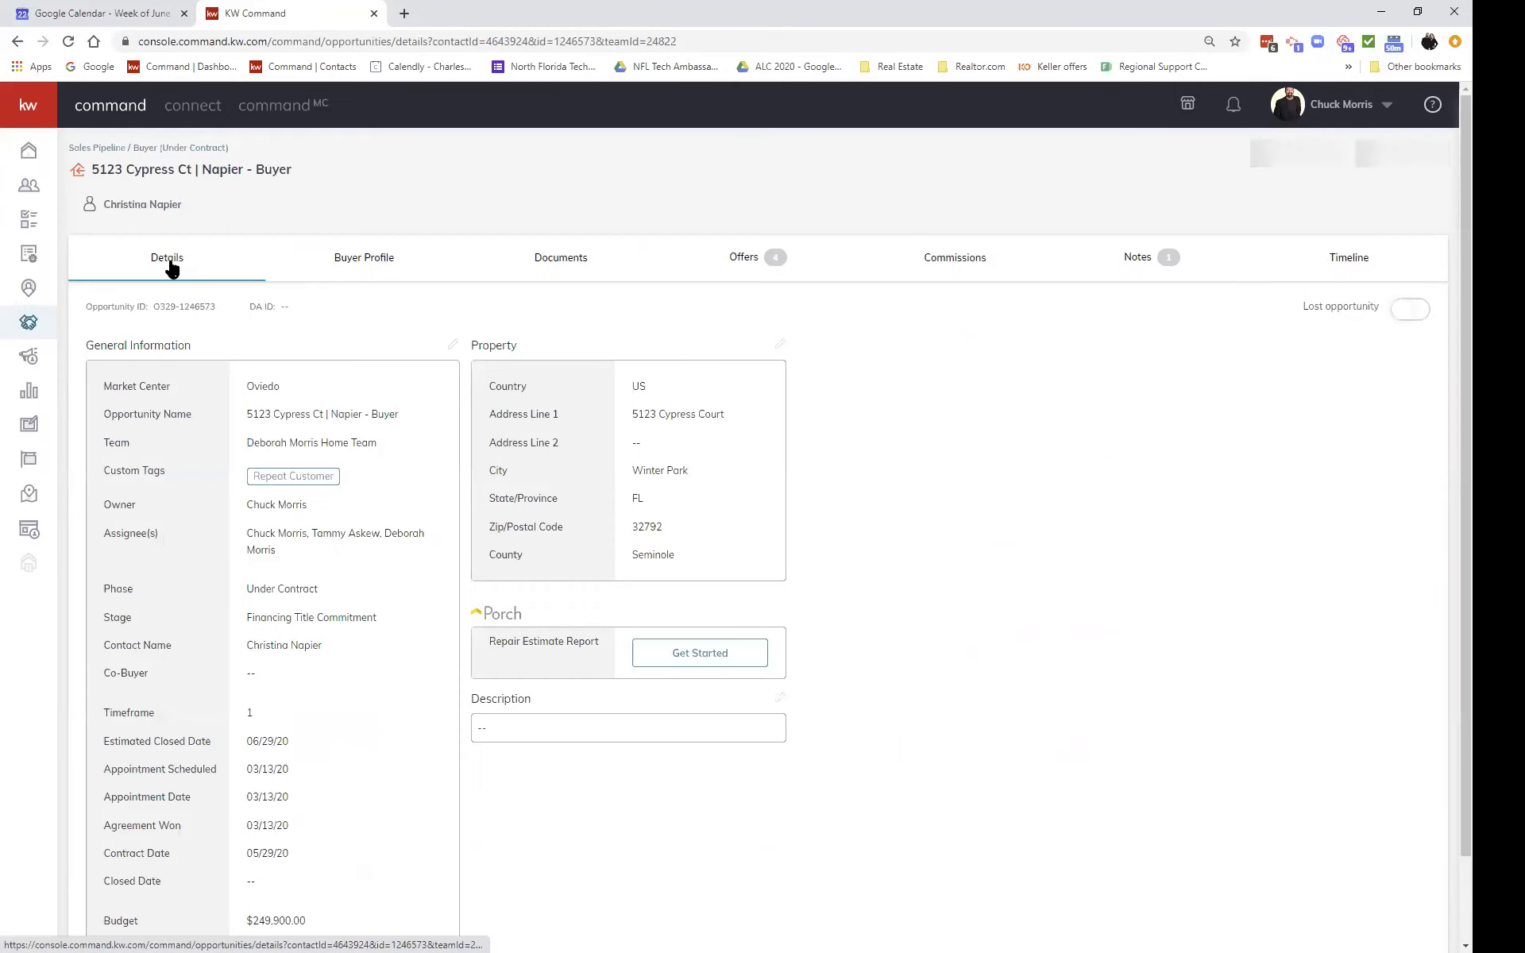
pyautogui.click(89, 151)
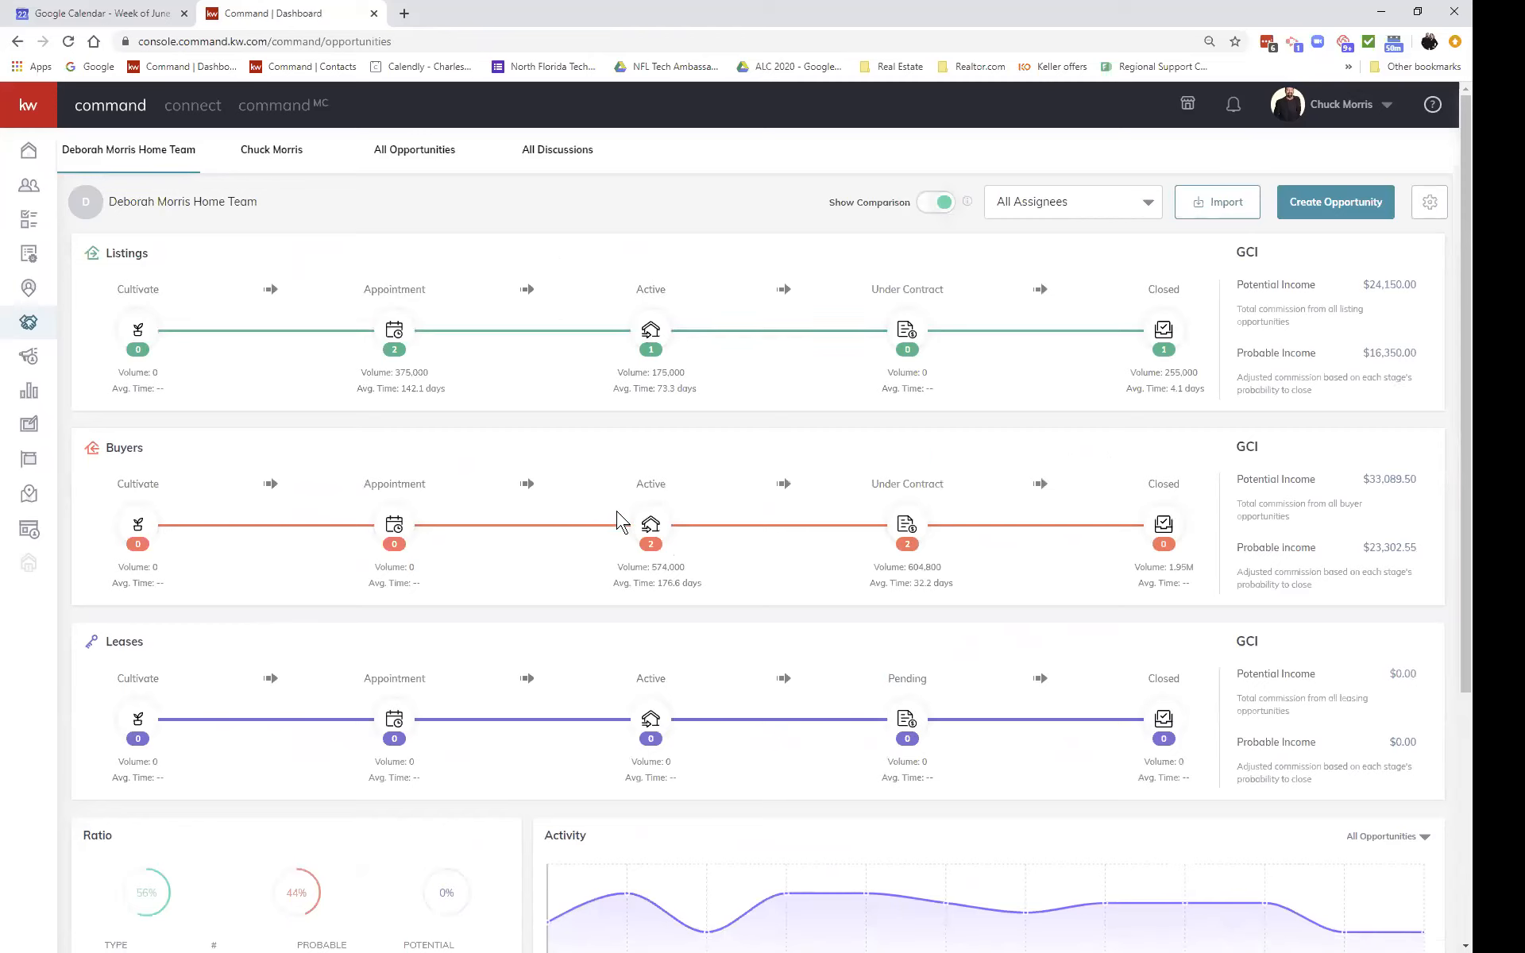
pyautogui.click(653, 525)
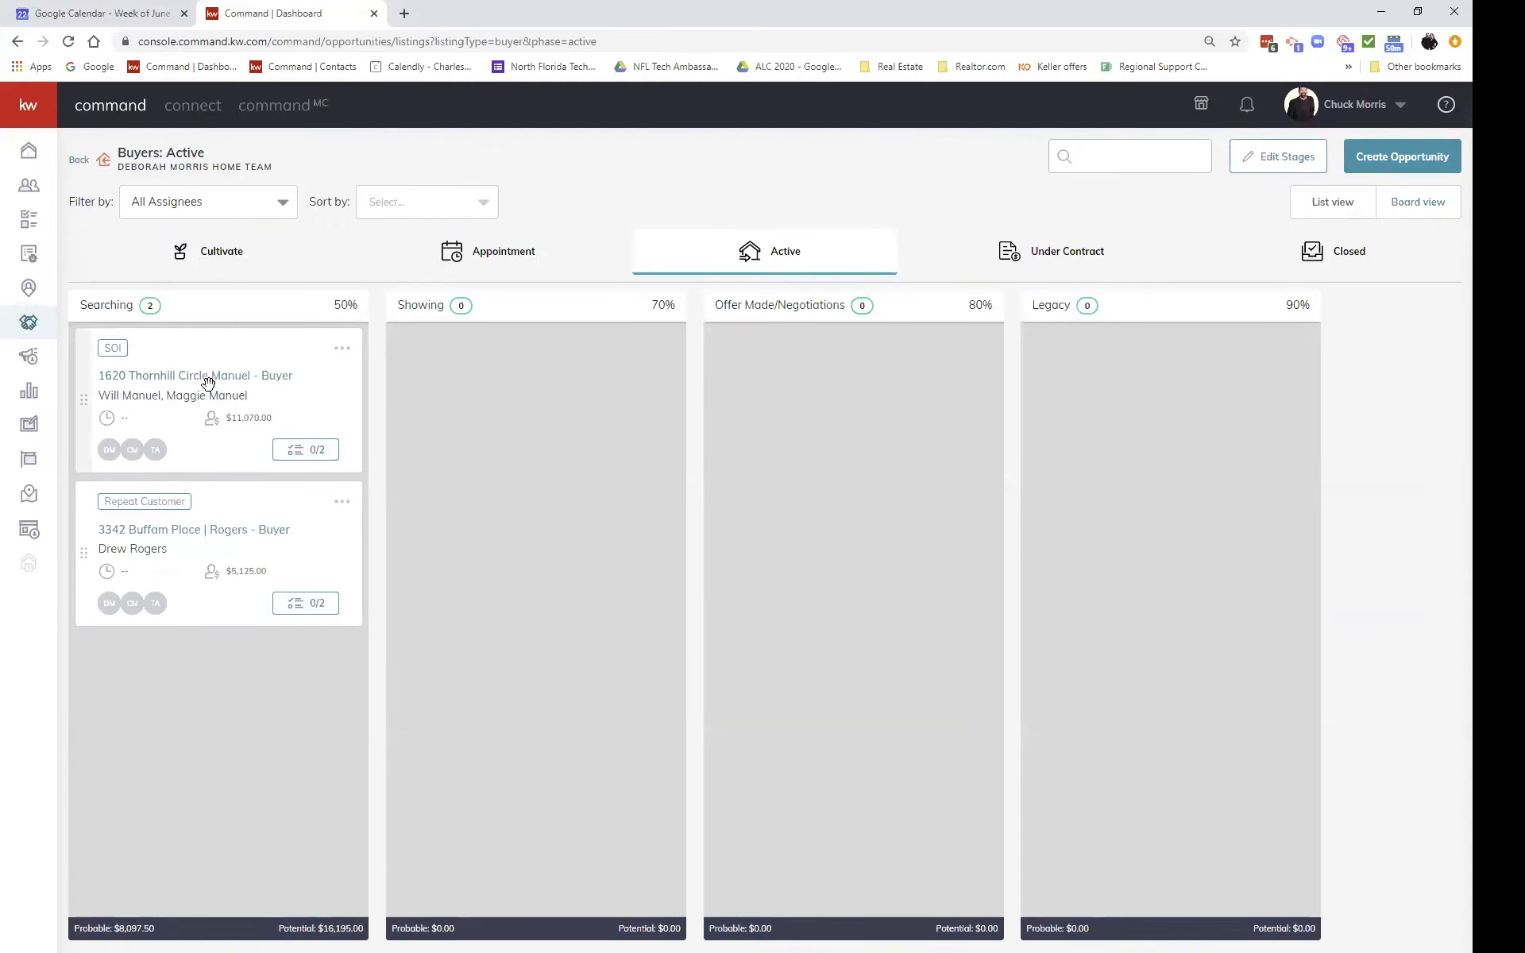
pyautogui.click(207, 383)
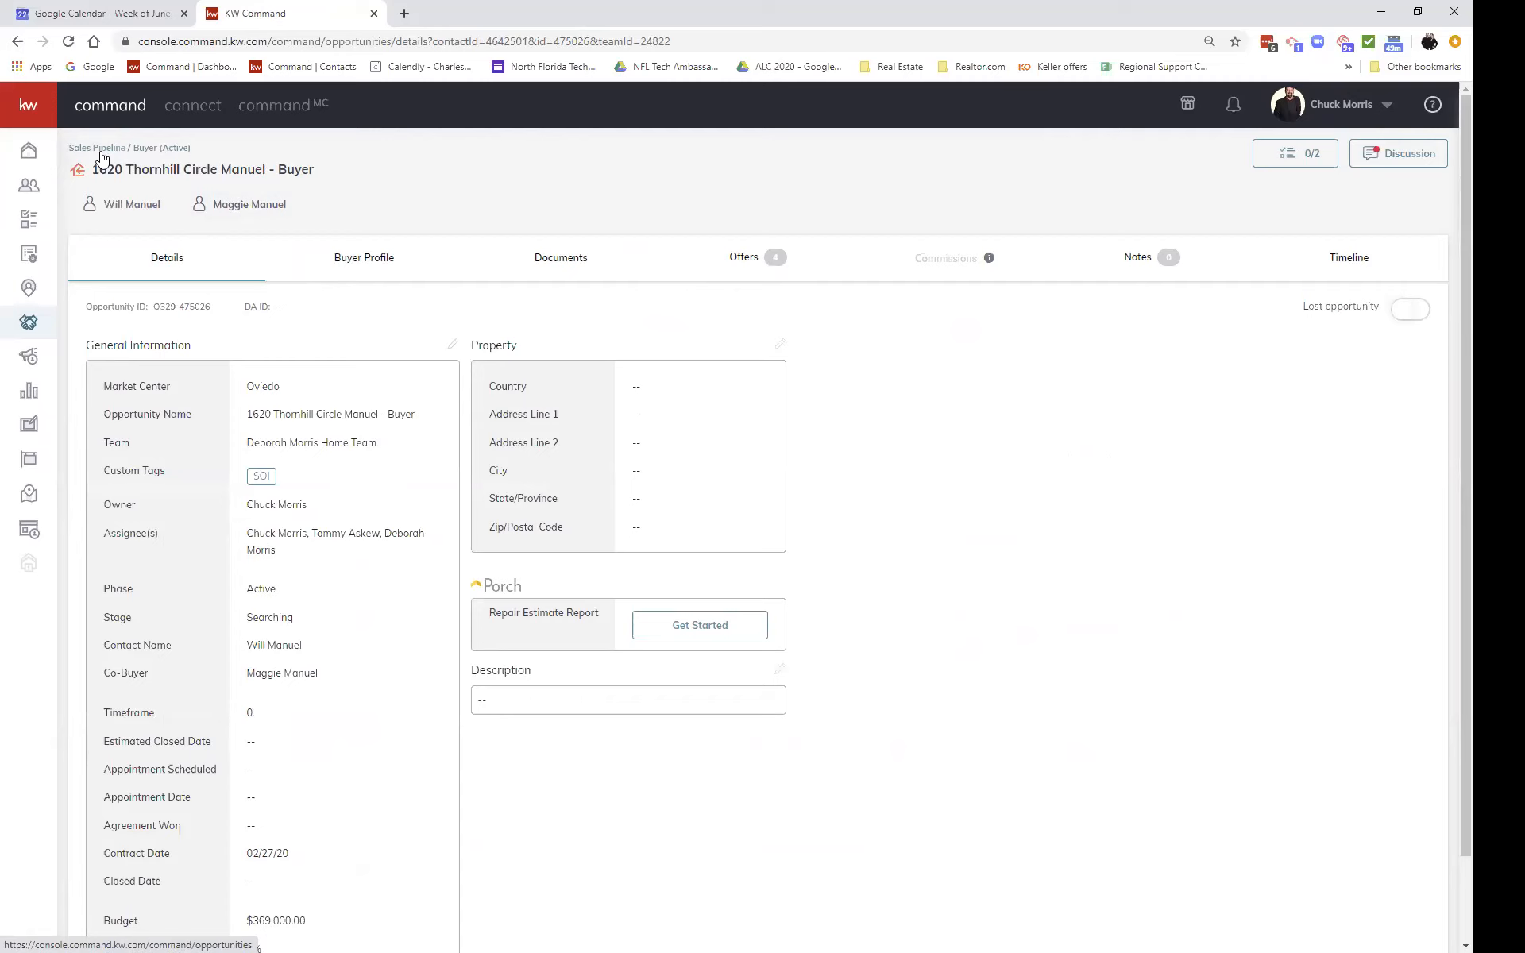
pyautogui.click(166, 155)
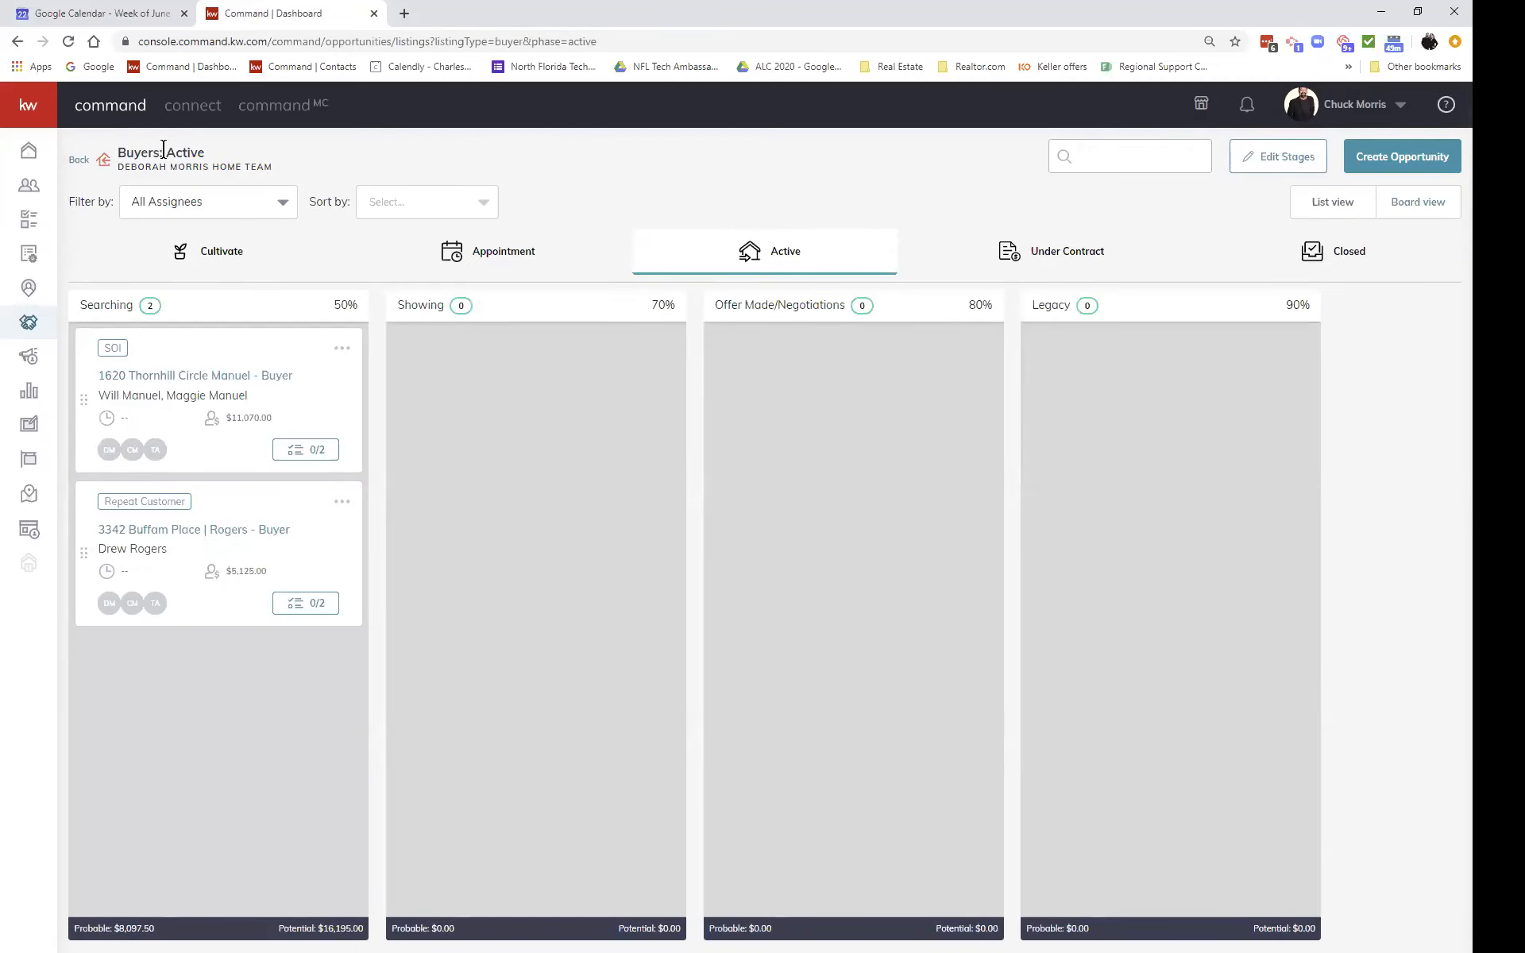
pyautogui.click(78, 162)
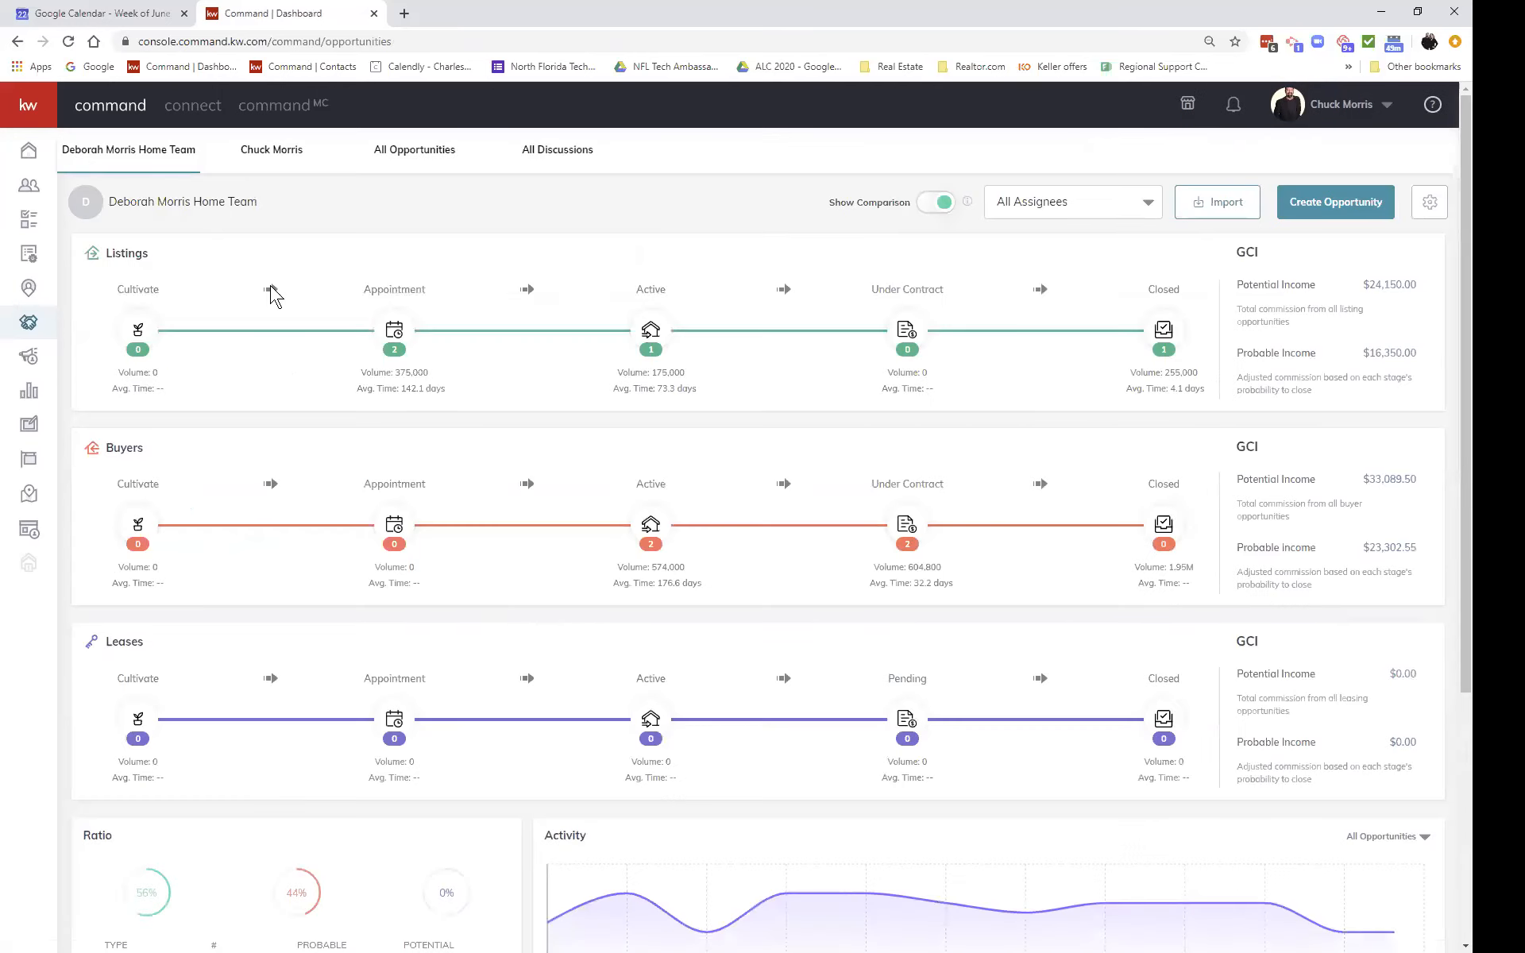